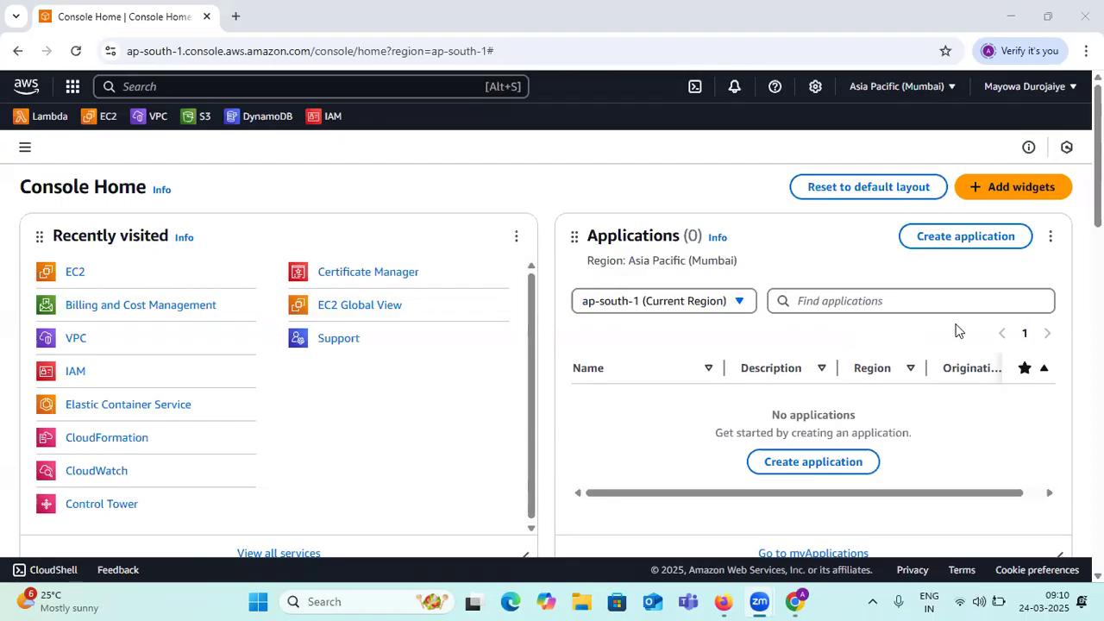
- Switch to Firefox and open Gmail's sent mail in a new tab
scroll(955, 330, "down", 1)
scroll(955, 331, "up", 1)
left_click(723, 602)
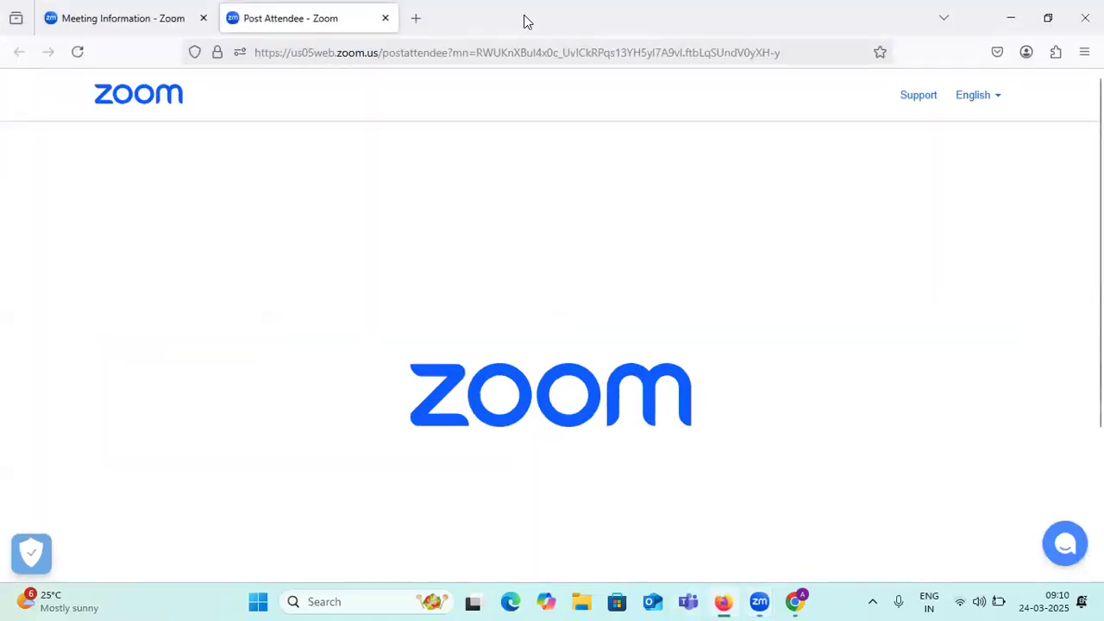
left_click(415, 18)
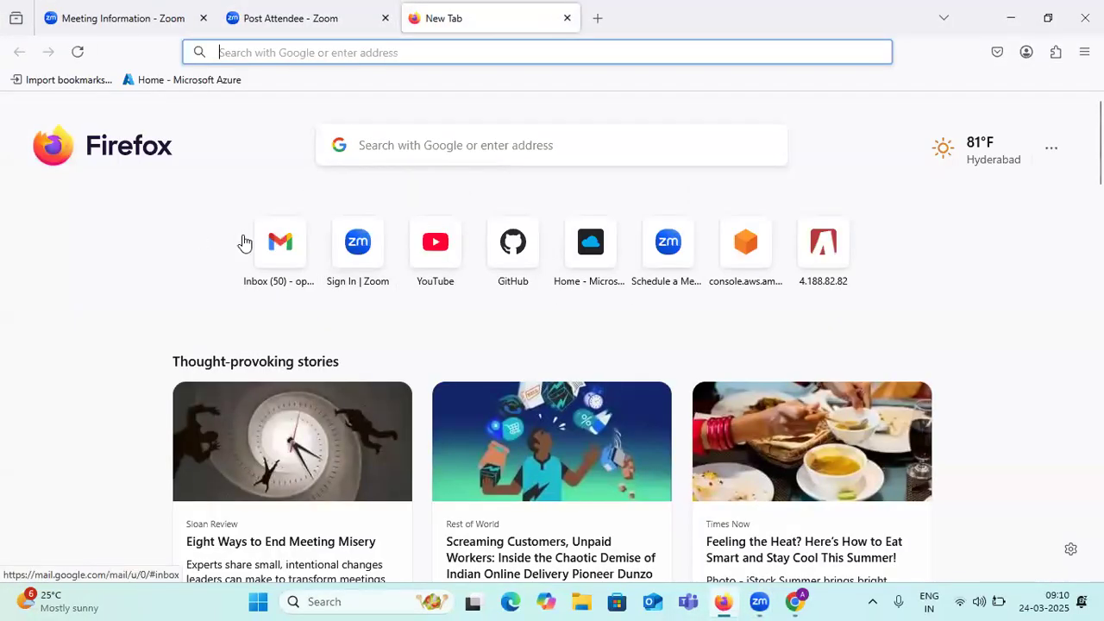
left_click(250, 242)
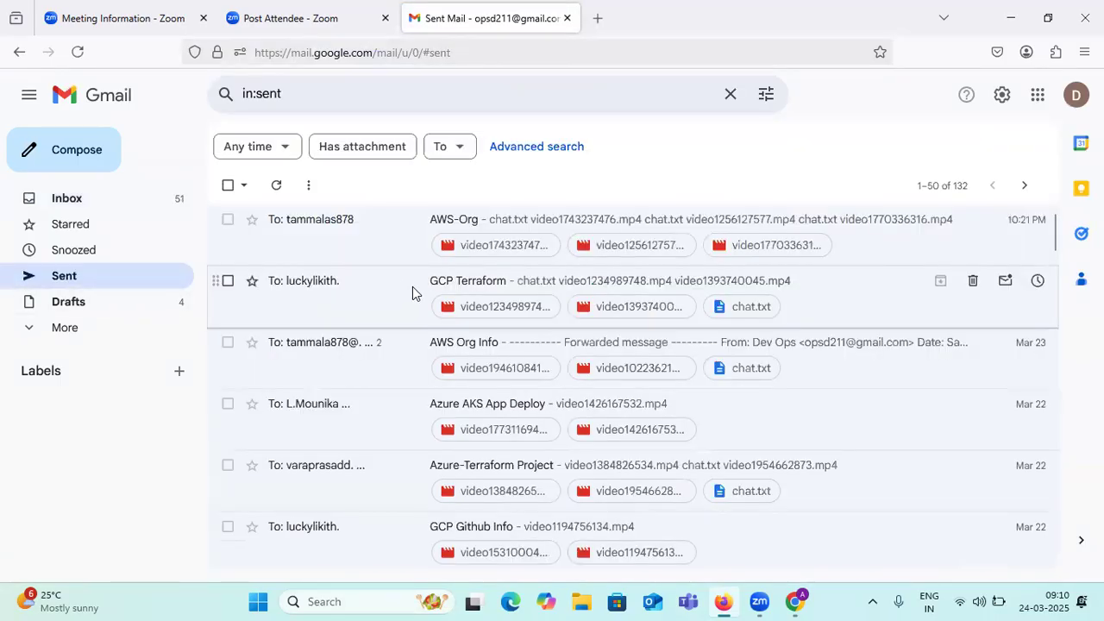
- Browse the sent messages and open the one titled "Vnet/VPC/Peering in Azure & AWS"
scroll(412, 294, "down", 3)
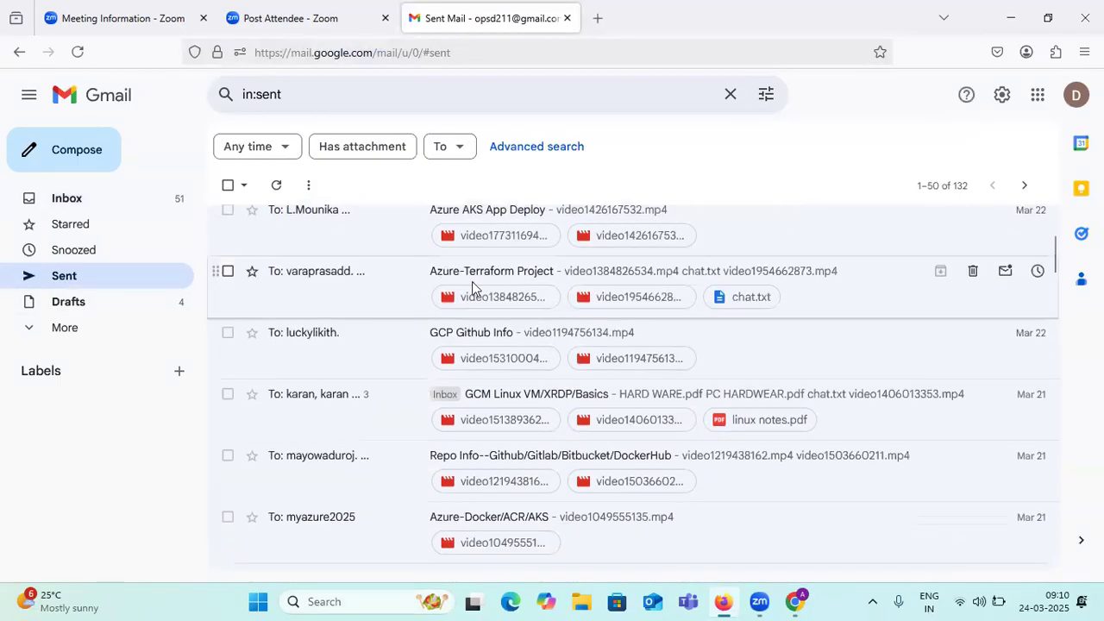
scroll(484, 292, "down", 1)
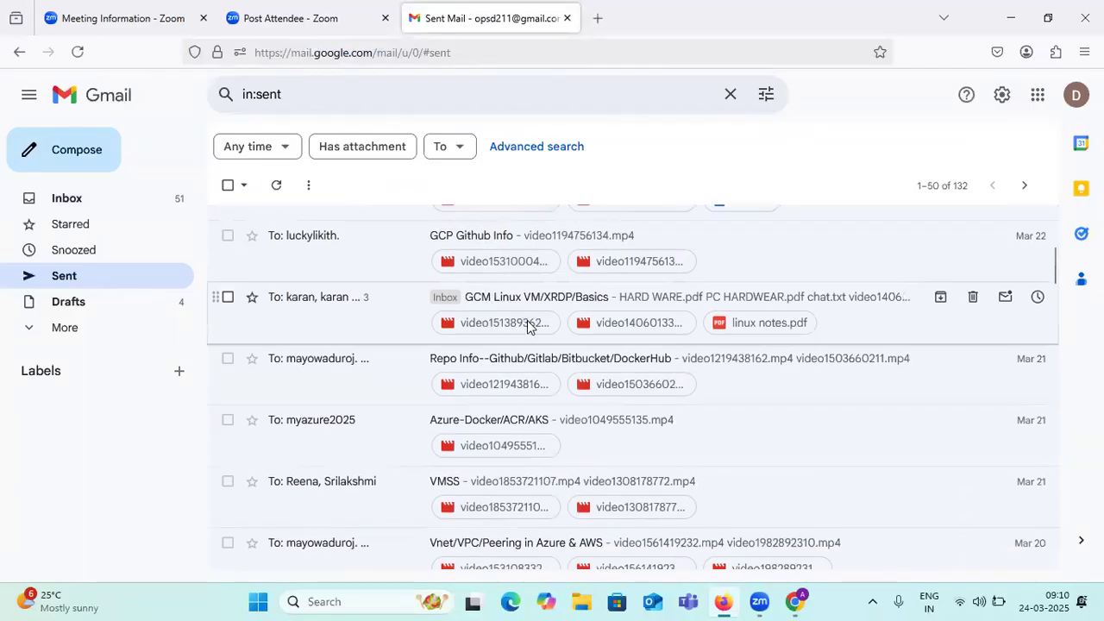
scroll(526, 323, "down", 1)
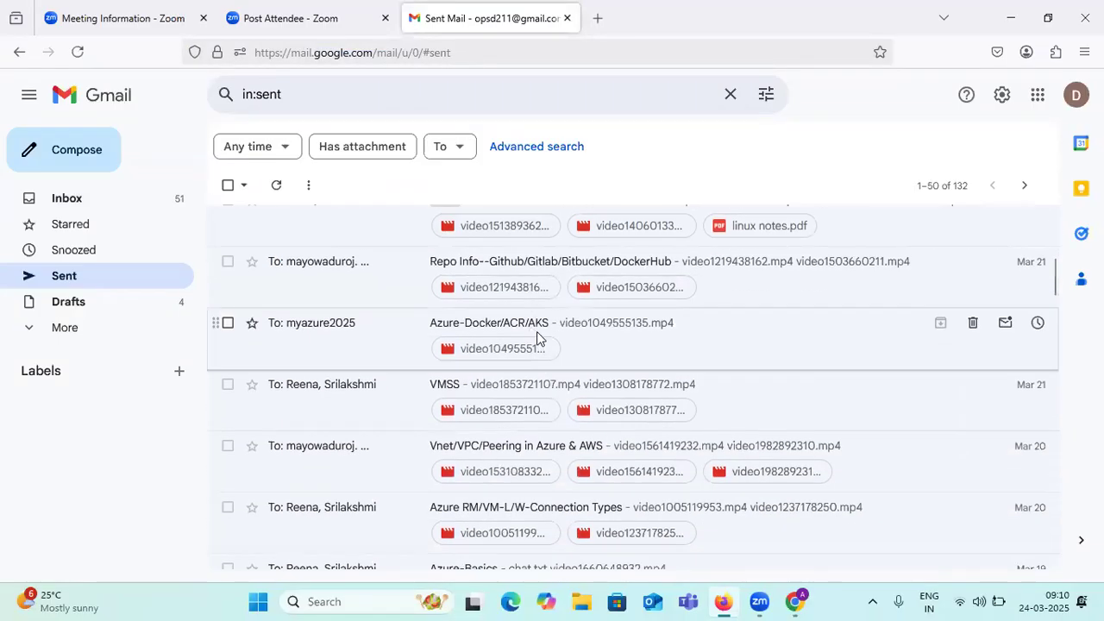
scroll(538, 339, "down", 1)
scroll(538, 338, "down", 1)
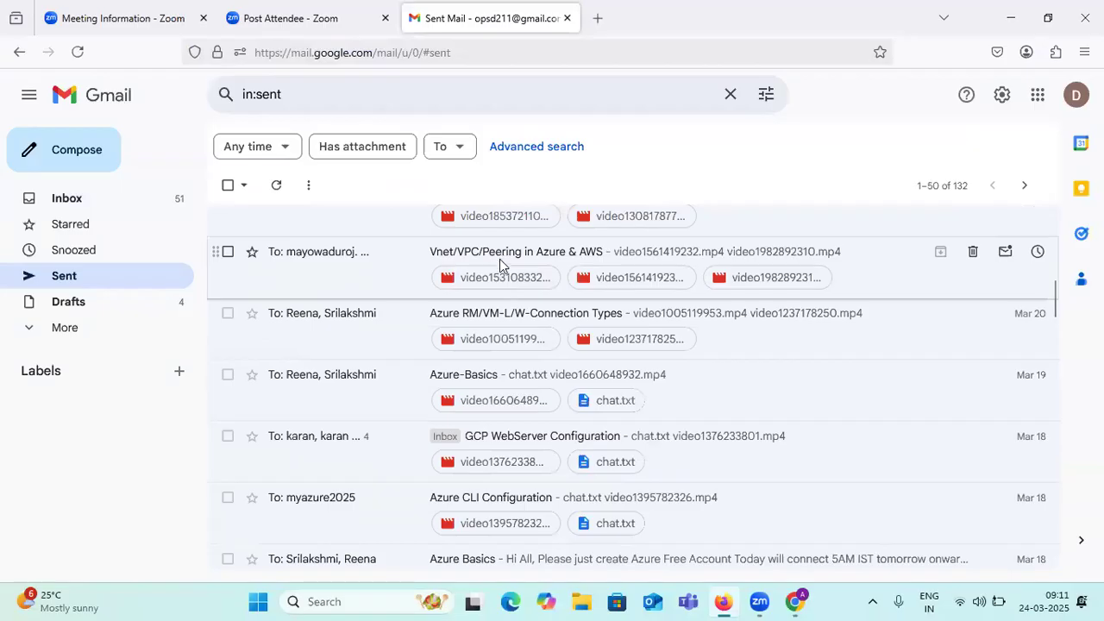
scroll(500, 285, "up", 1)
left_click(484, 350)
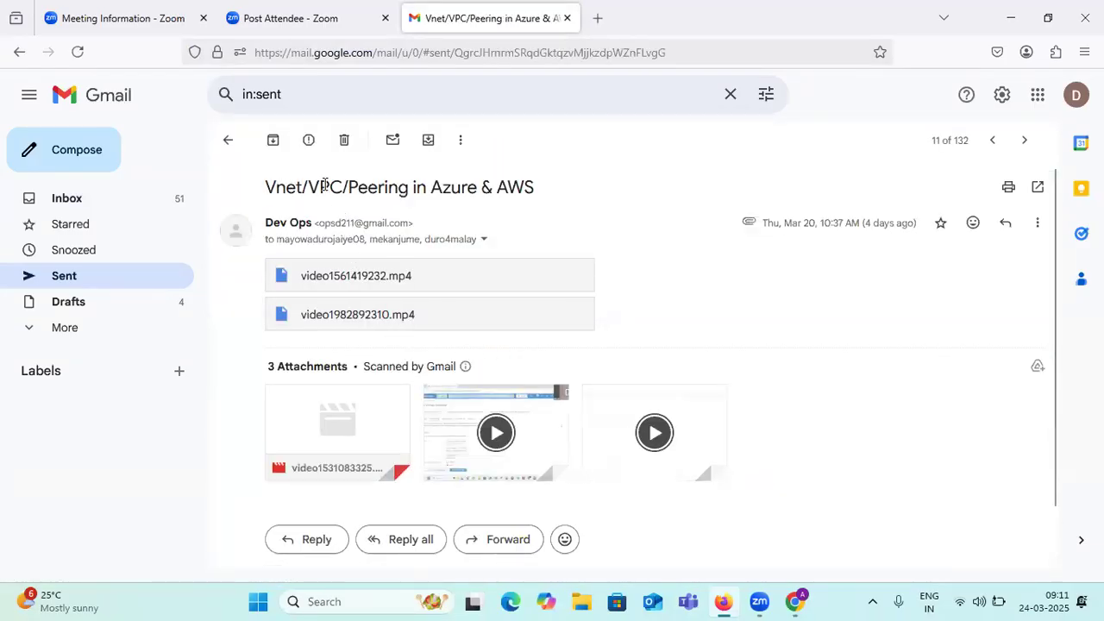
- Examine the message's subject line and its video attachments, and return to the inbox
left_click_drag(269, 185, 577, 183)
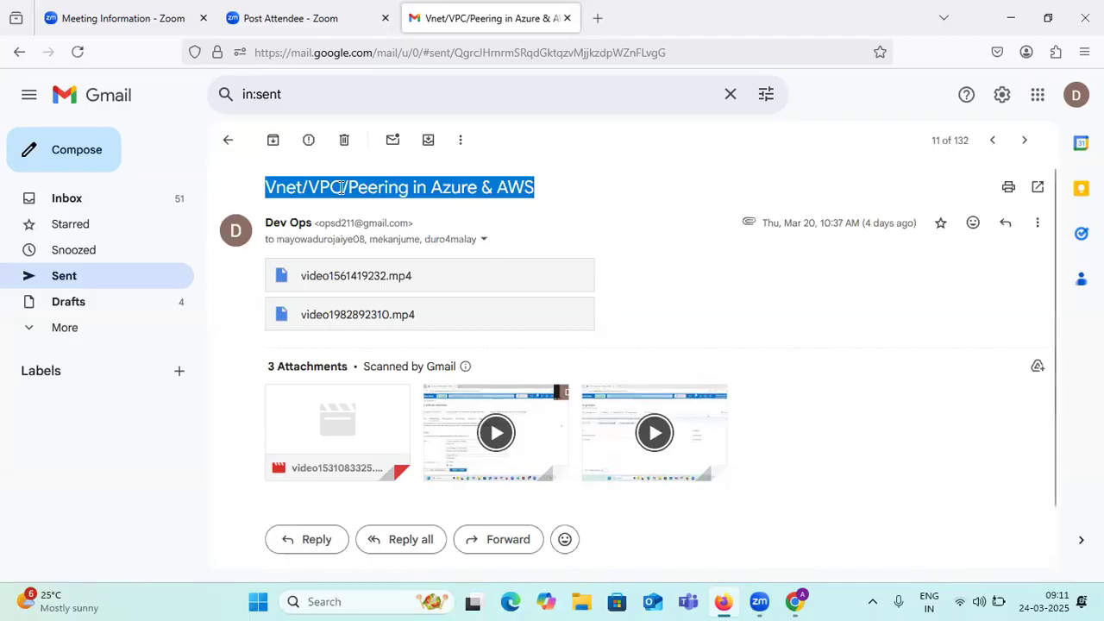
left_click_drag(343, 187, 311, 187)
scroll(402, 219, "down", 1)
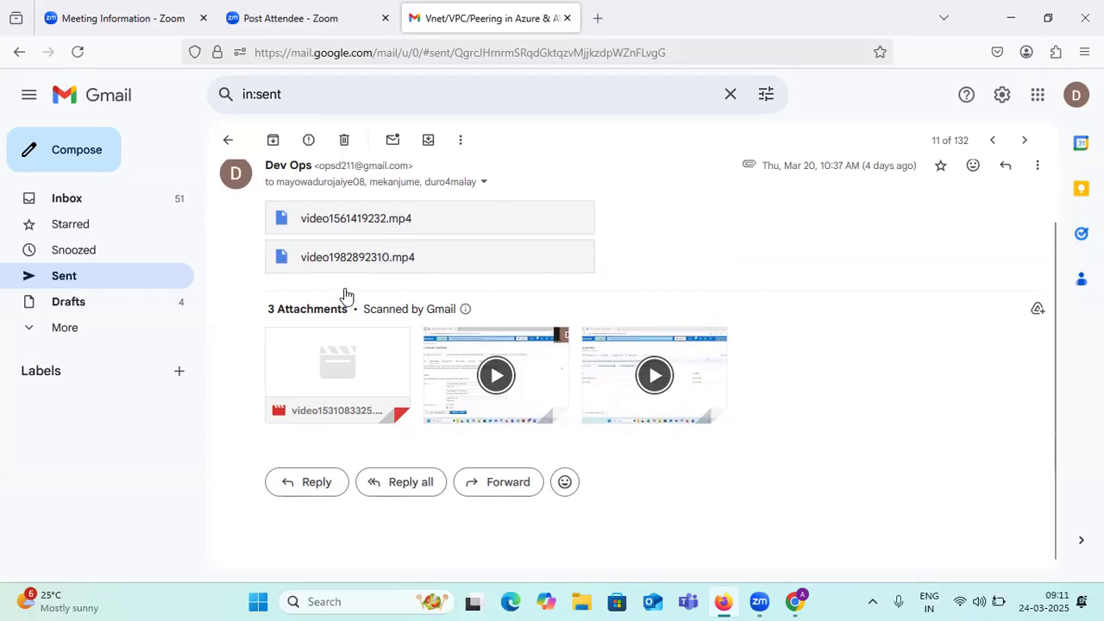
mouse_move(665, 375)
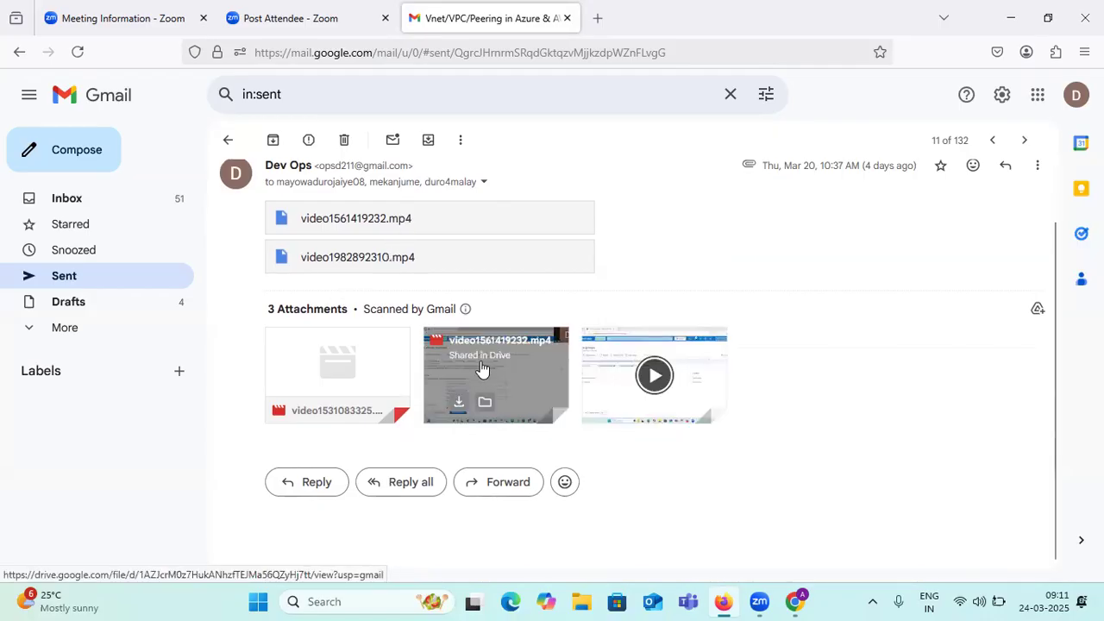
scroll(496, 374, "up", 1)
left_click(98, 198)
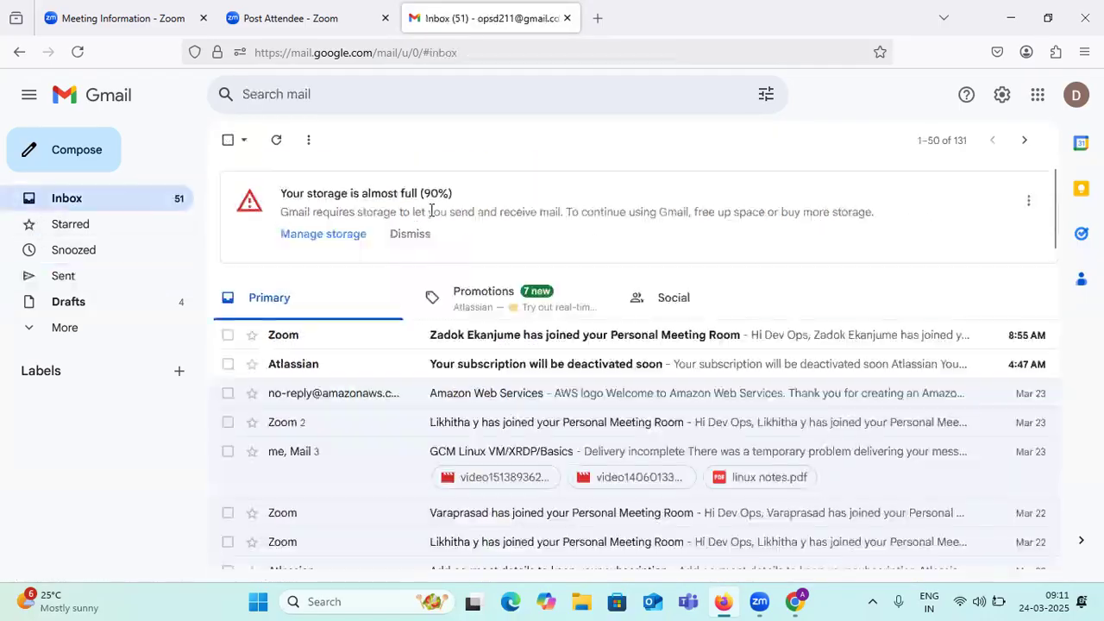
- Switch to a new Paint canvas and sketch a black triangle with the brush
left_click(1011, 19)
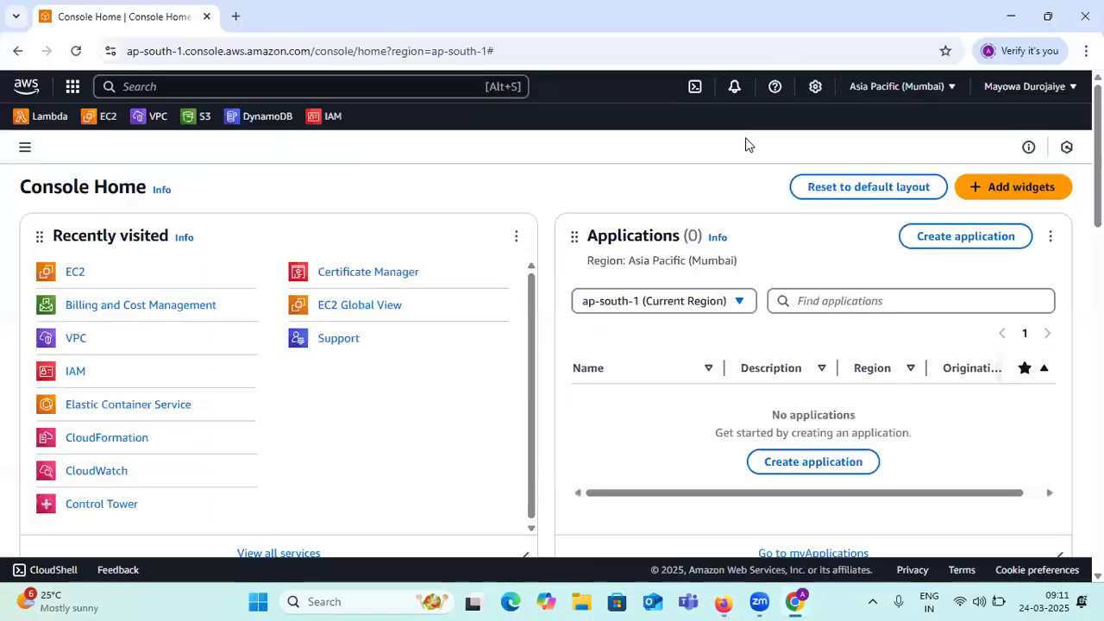
left_click(1009, 16)
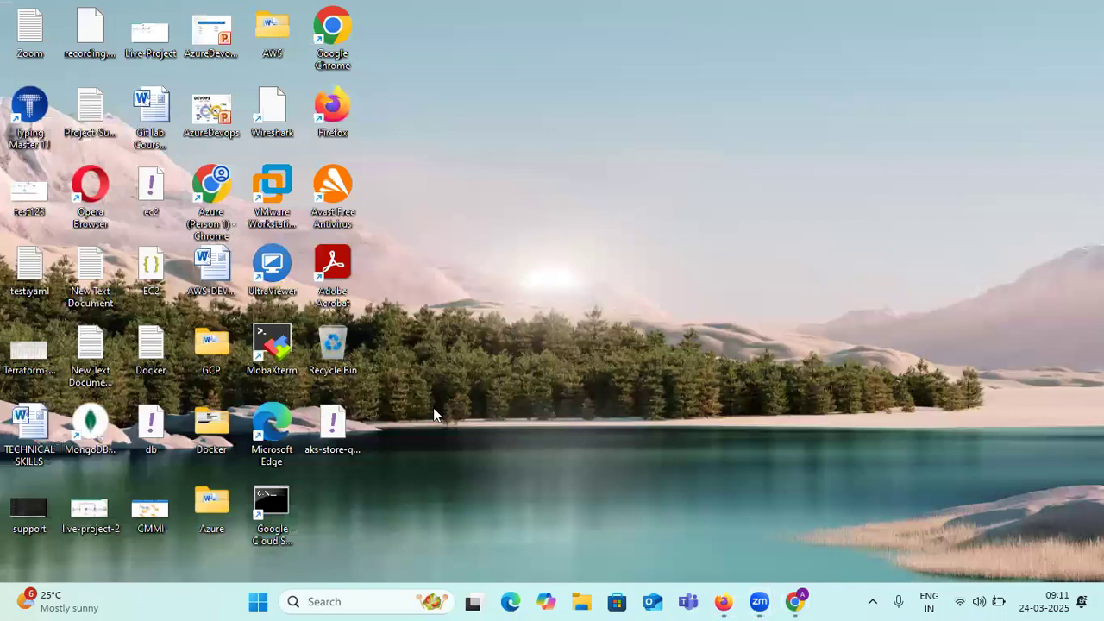
left_click(332, 600)
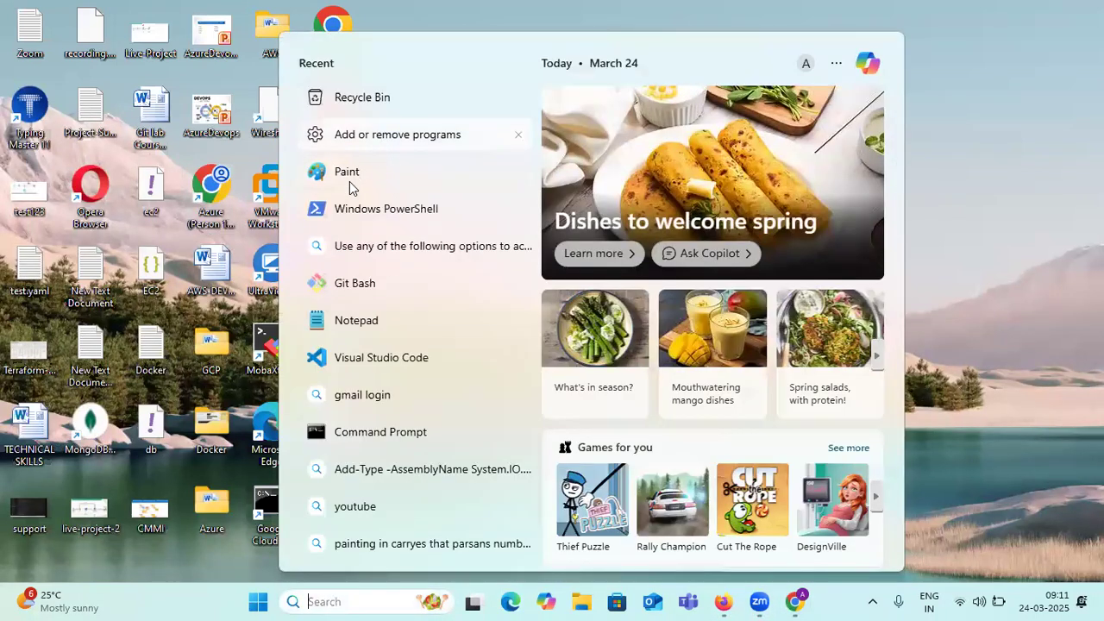
left_click(377, 182)
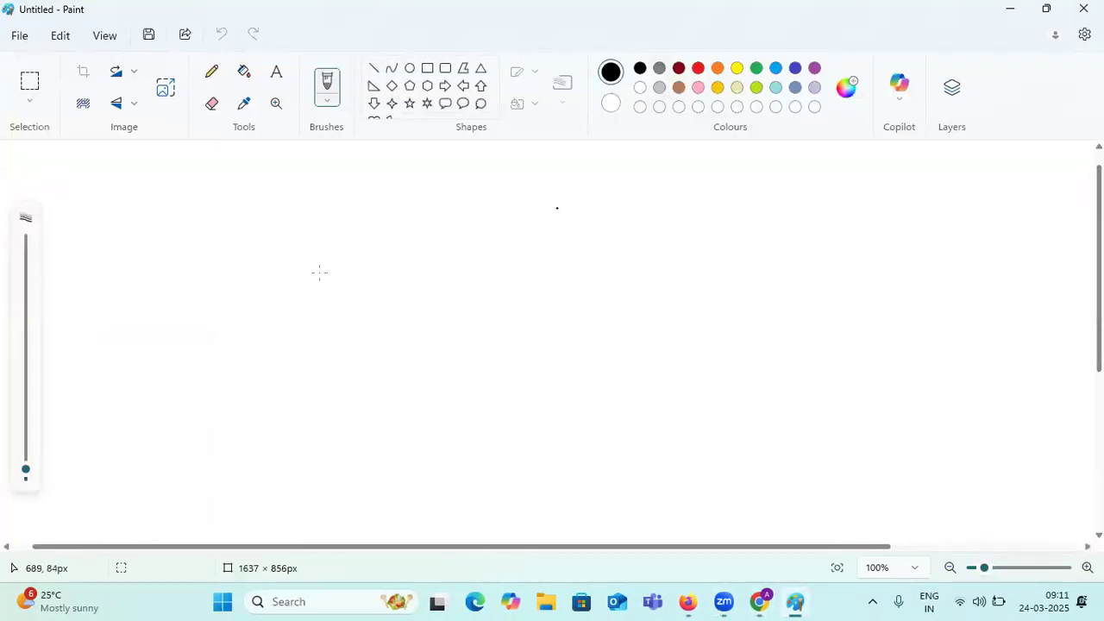
left_click_drag(330, 195, 246, 321)
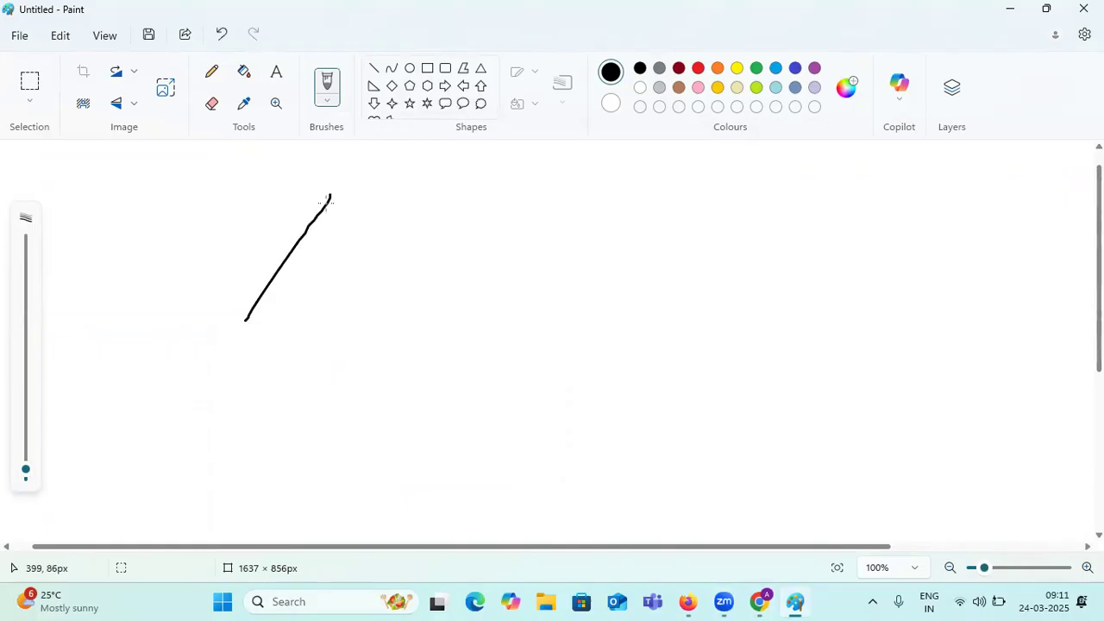
mouse_move(330, 195)
left_mouse_down()
mouse_move(412, 307)
mouse_move(244, 318)
left_mouse_up()
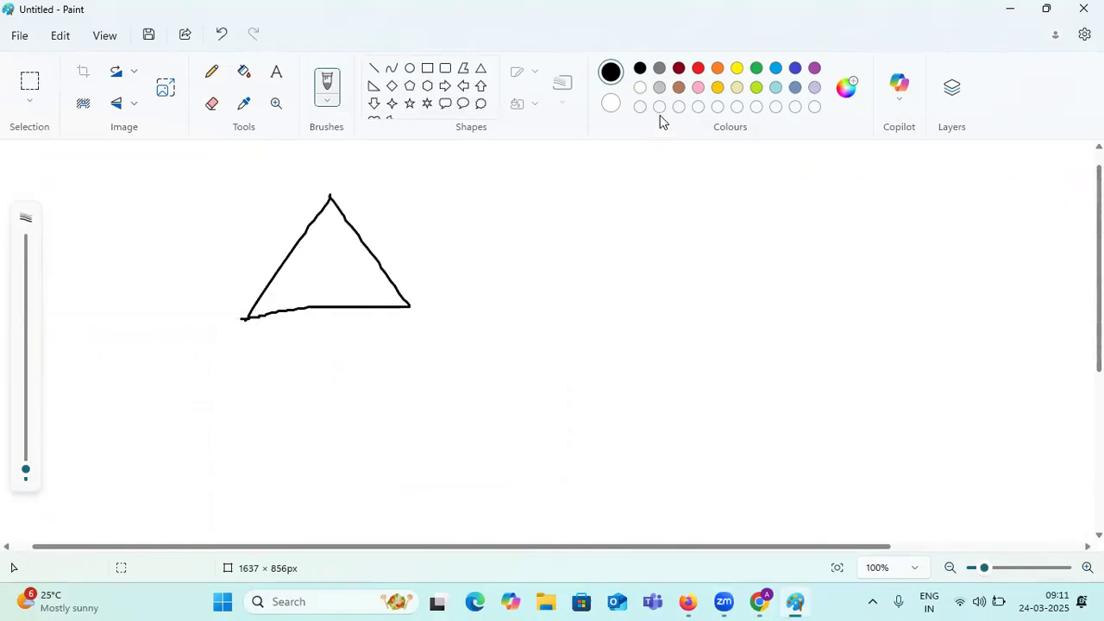
- Sketch a red cloud to the right of the triangle and handwrite "AWS" beside it
left_click(698, 68)
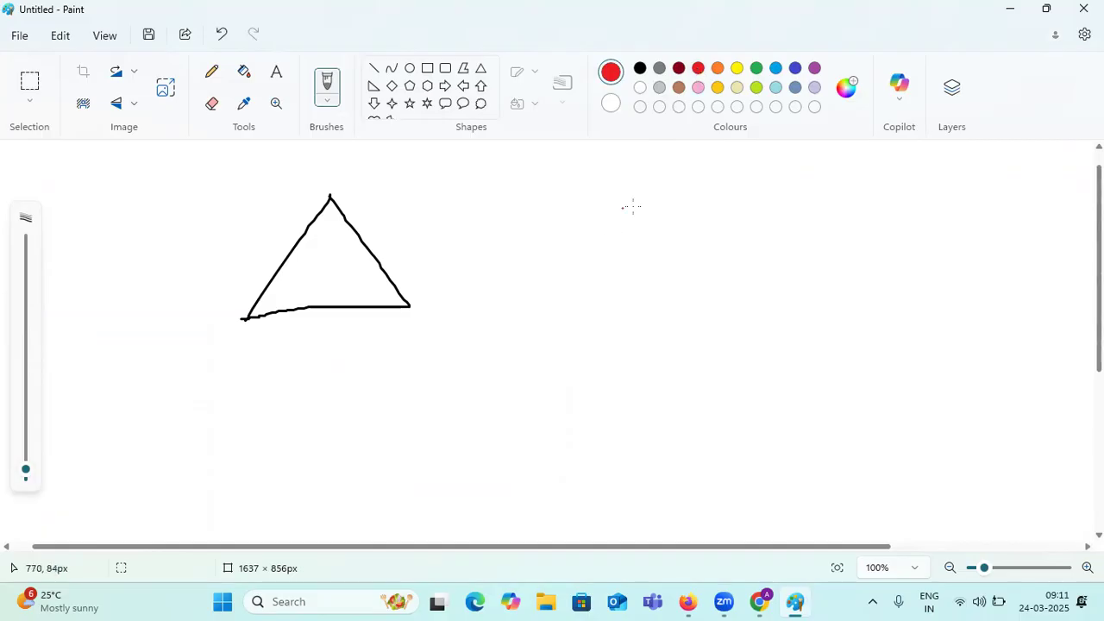
mouse_move(670, 169)
left_mouse_down()
mouse_move(611, 221)
mouse_move(647, 295)
mouse_move(765, 259)
mouse_move(722, 153)
mouse_move(655, 167)
left_mouse_up()
mouse_move(849, 214)
left_mouse_down()
mouse_move(862, 205)
mouse_move(885, 249)
mouse_move(893, 226)
left_mouse_up()
mouse_move(896, 212)
left_mouse_down()
mouse_move(923, 216)
mouse_move(948, 239)
left_mouse_up()
- Handwrite red labels to the left of the triangle and underline the lowest one
mouse_move(167, 207)
left_mouse_down()
mouse_move(178, 197)
mouse_move(244, 230)
left_mouse_up()
left_click_drag(103, 311, 120, 342)
mouse_move(125, 287)
left_mouse_down()
mouse_move(137, 328)
mouse_move(116, 317)
left_mouse_up()
mouse_move(130, 294)
left_mouse_down()
mouse_move(169, 308)
mouse_move(169, 335)
left_mouse_up()
mouse_move(192, 241)
left_mouse_down()
mouse_move(186, 280)
mouse_move(216, 255)
left_mouse_up()
mouse_move(211, 235)
left_mouse_down()
mouse_move(212, 269)
mouse_move(224, 259)
left_mouse_up()
left_click_drag(228, 235, 240, 231)
left_click_drag(184, 333, 142, 376)
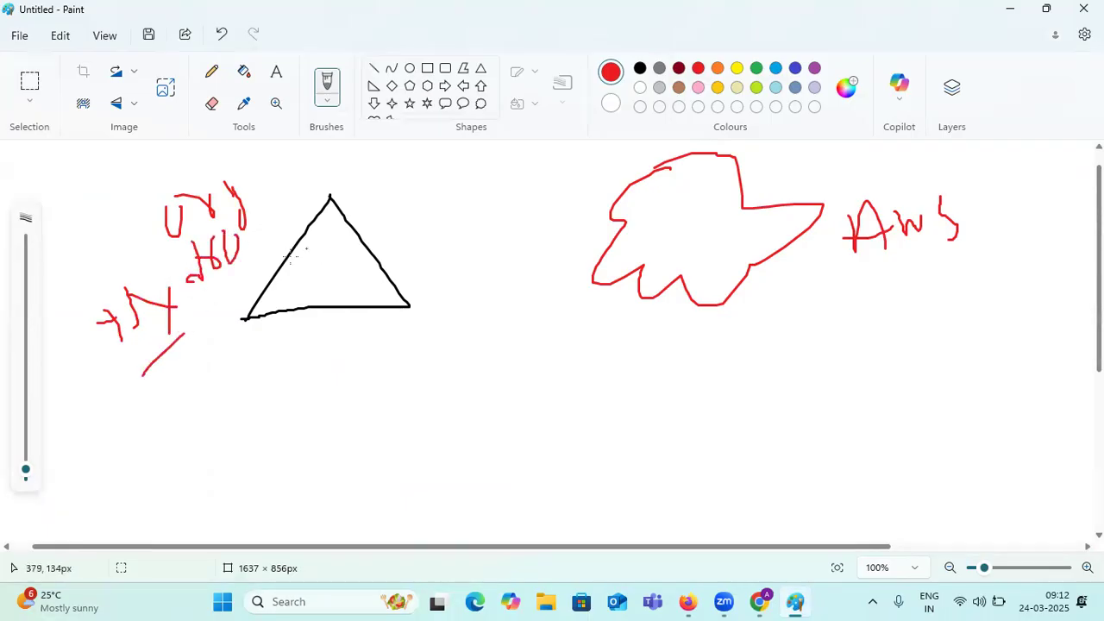
- Mark the inside of the triangle and the inside of the cloud with a letter and a check mark each
mouse_move(294, 266)
left_mouse_down()
mouse_move(296, 283)
mouse_move(326, 290)
left_mouse_up()
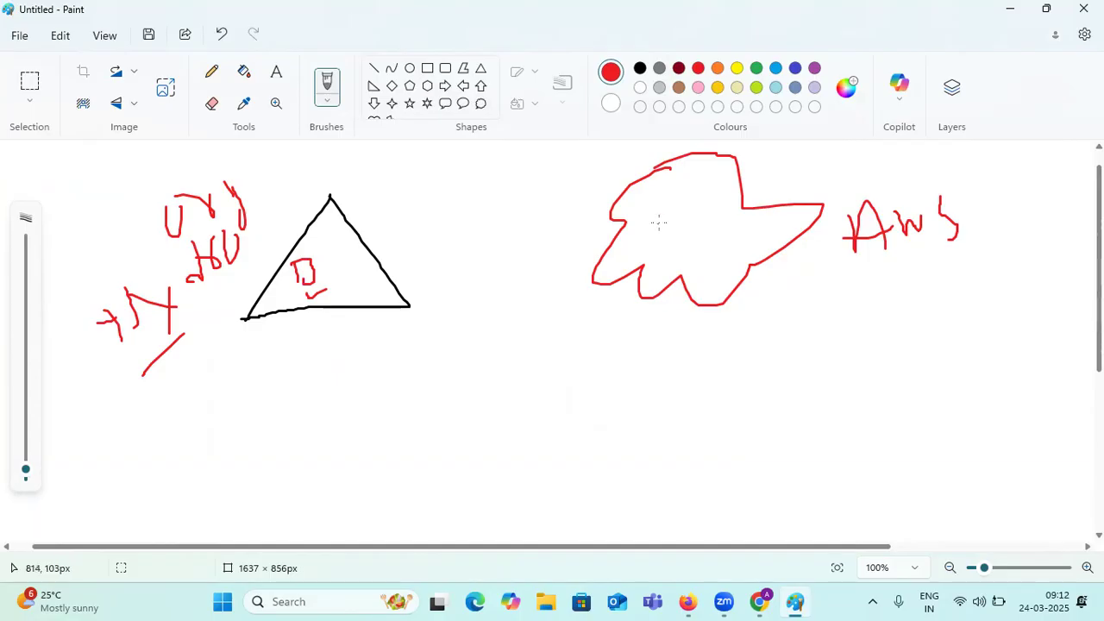
mouse_move(663, 216)
left_mouse_down()
mouse_move(664, 252)
mouse_move(686, 253)
left_mouse_up()
mouse_move(689, 217)
left_mouse_down()
mouse_move(697, 233)
mouse_move(714, 205)
left_mouse_up()
mouse_move(664, 221)
left_mouse_down()
mouse_move(662, 272)
mouse_move(671, 255)
left_mouse_up()
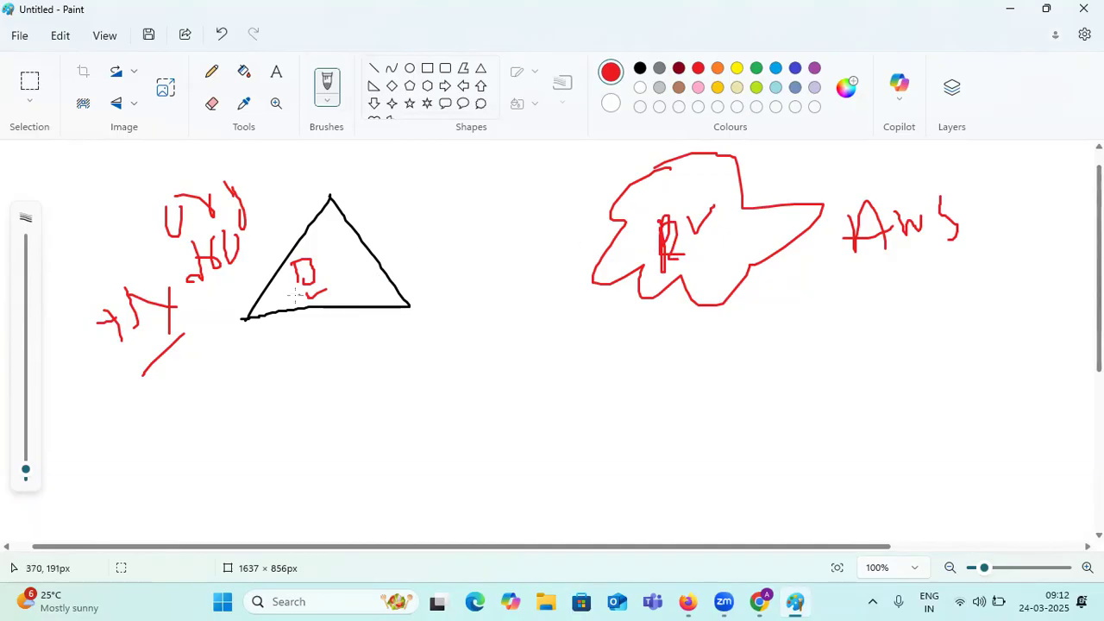
- Annotate the triangle's base with a curved stroke and handwritten letters, and draw a curved arrow from the cloud into the triangle
left_click_drag(304, 269, 287, 359)
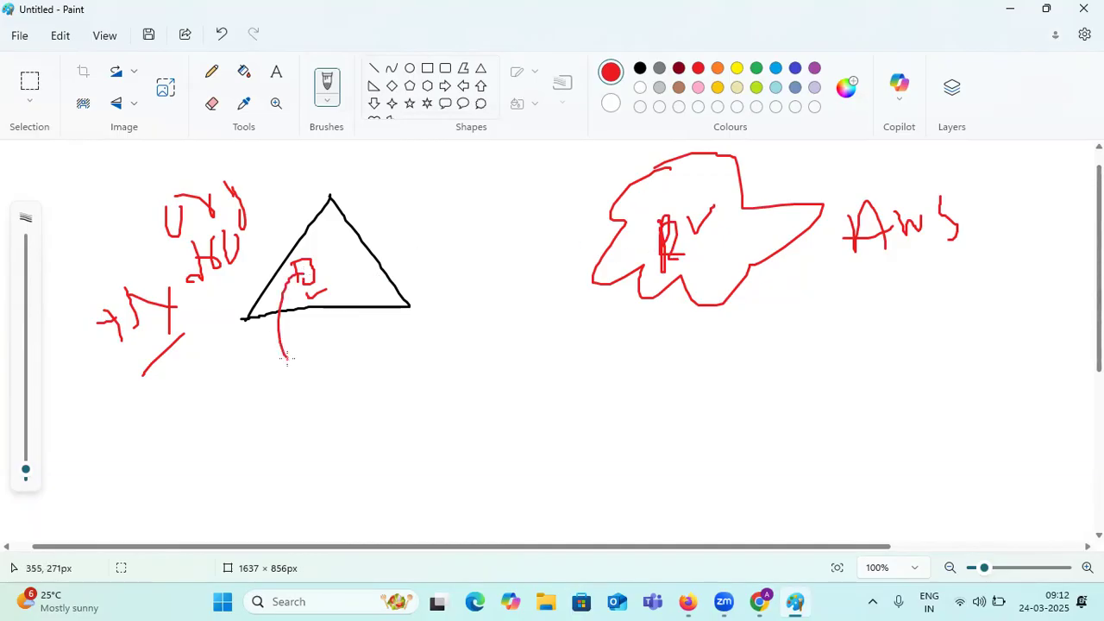
mouse_move(306, 319)
left_mouse_down()
mouse_move(295, 328)
mouse_move(303, 335)
mouse_move(312, 320)
mouse_move(326, 335)
mouse_move(353, 323)
mouse_move(369, 291)
mouse_move(386, 298)
mouse_move(400, 272)
left_mouse_up()
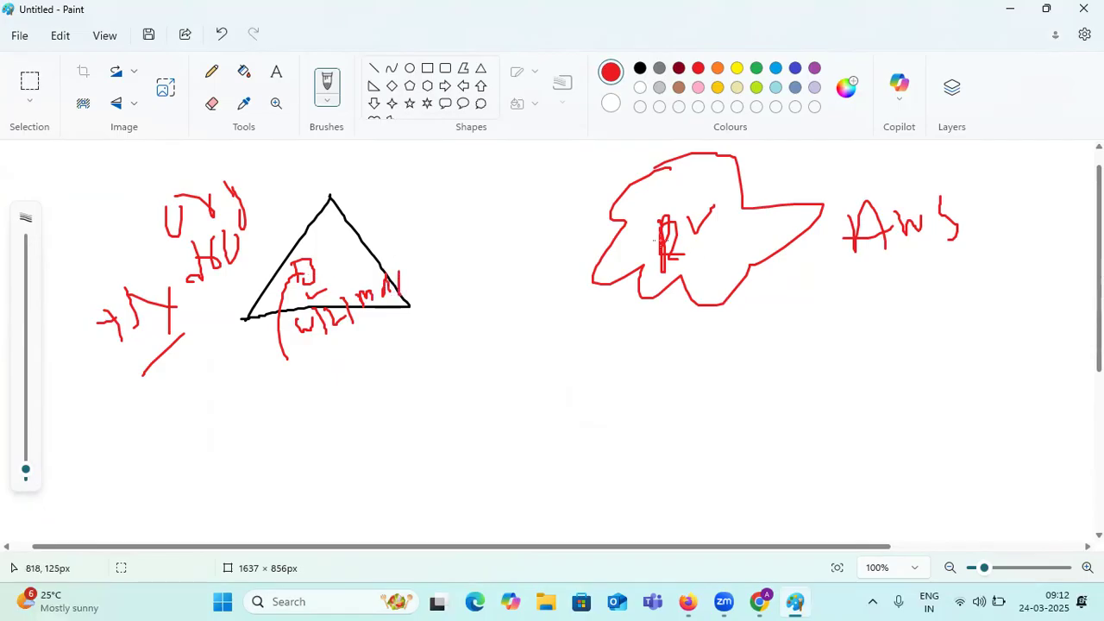
mouse_move(661, 220)
left_mouse_down()
mouse_move(440, 185)
mouse_move(326, 266)
mouse_move(342, 268)
left_mouse_up()
mouse_move(265, 284)
left_mouse_down()
mouse_move(291, 298)
mouse_move(277, 303)
left_mouse_up()
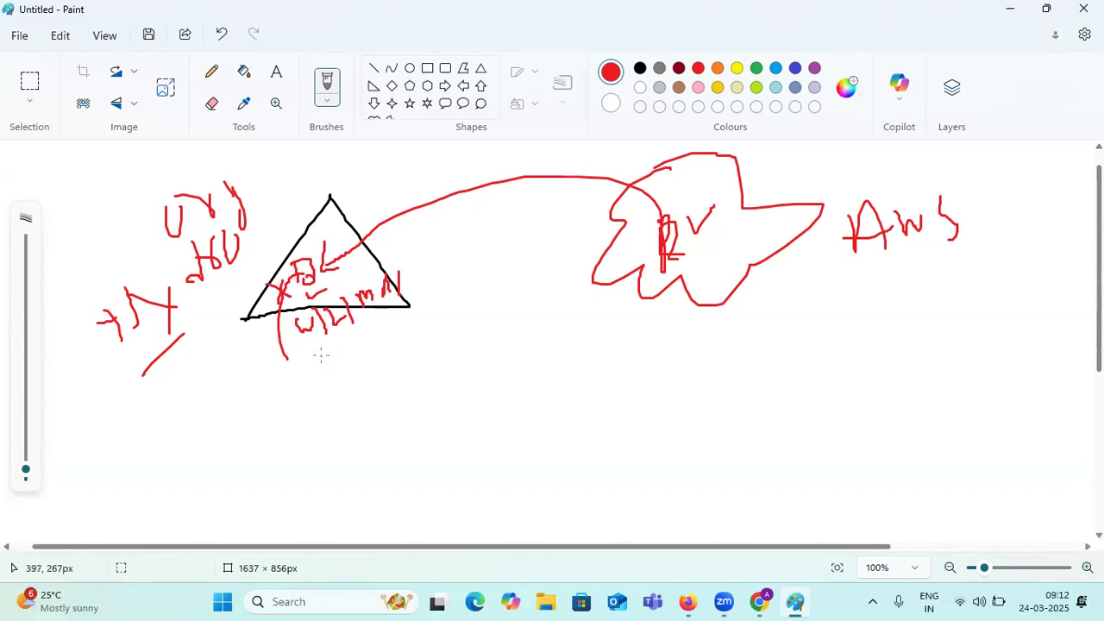
- Handwrite a boxed "AWS" beneath the triangle and add check marks in the cloud and on the triangle's left edge
mouse_move(320, 355)
left_mouse_down()
mouse_move(329, 362)
mouse_move(338, 349)
mouse_move(349, 363)
mouse_move(354, 346)
mouse_move(395, 324)
mouse_move(384, 345)
left_mouse_up()
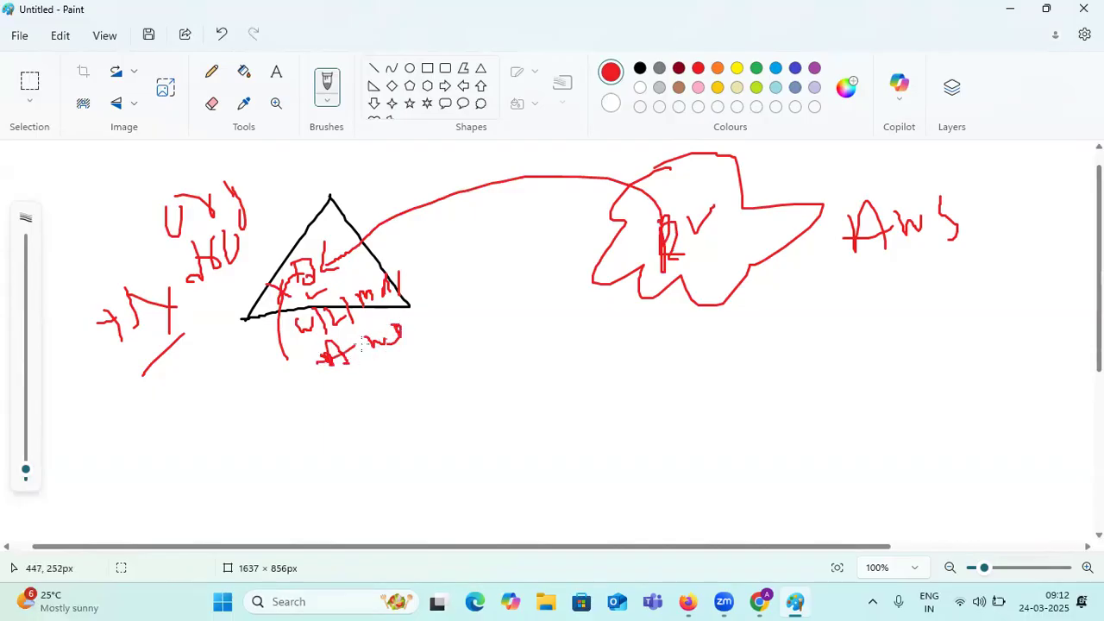
mouse_move(313, 349)
left_mouse_down()
mouse_move(308, 358)
mouse_move(306, 342)
mouse_move(417, 345)
mouse_move(302, 380)
left_mouse_up()
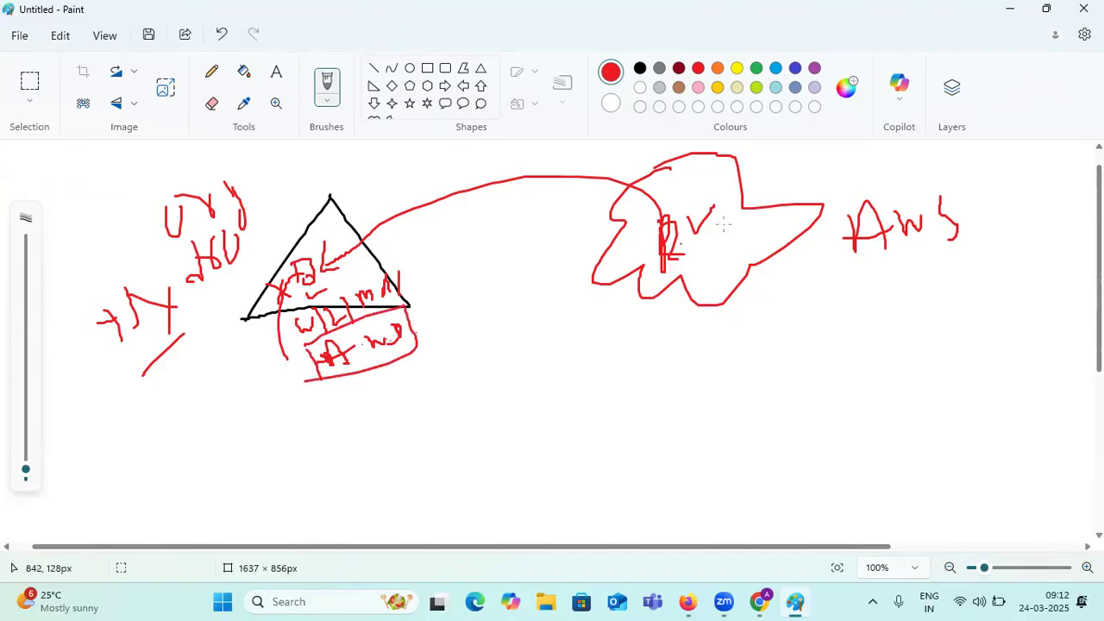
left_click_drag(722, 238, 792, 204)
left_click_drag(262, 262, 299, 217)
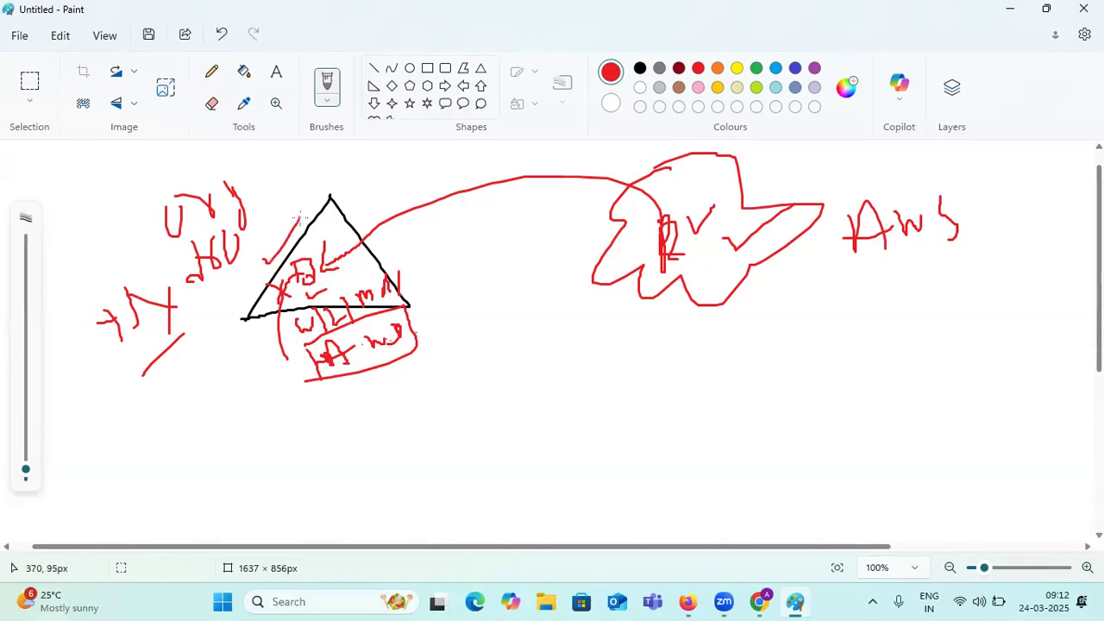
- Draw two vertical strokes between the triangle and the cloud, and add check marks below the "AWS" label and beside the triangle
left_click_drag(497, 151, 501, 202)
left_click_drag(508, 283, 523, 379)
left_click_drag(829, 293, 879, 274)
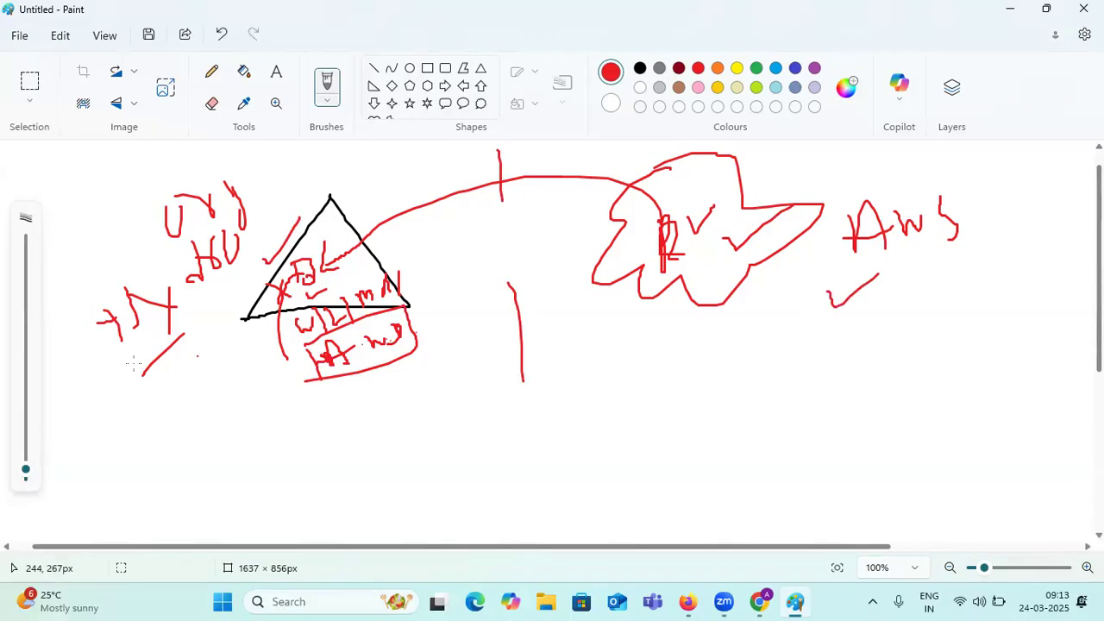
left_click_drag(211, 349, 238, 320)
- Handwrite "AD" beneath the cloud, underline it, add a check mark and draw a box around it
mouse_move(672, 382)
left_mouse_down()
mouse_move(687, 348)
mouse_move(697, 383)
mouse_move(691, 376)
mouse_move(709, 355)
left_mouse_up()
left_click_drag(708, 356, 710, 385)
left_click_drag(634, 408, 704, 398)
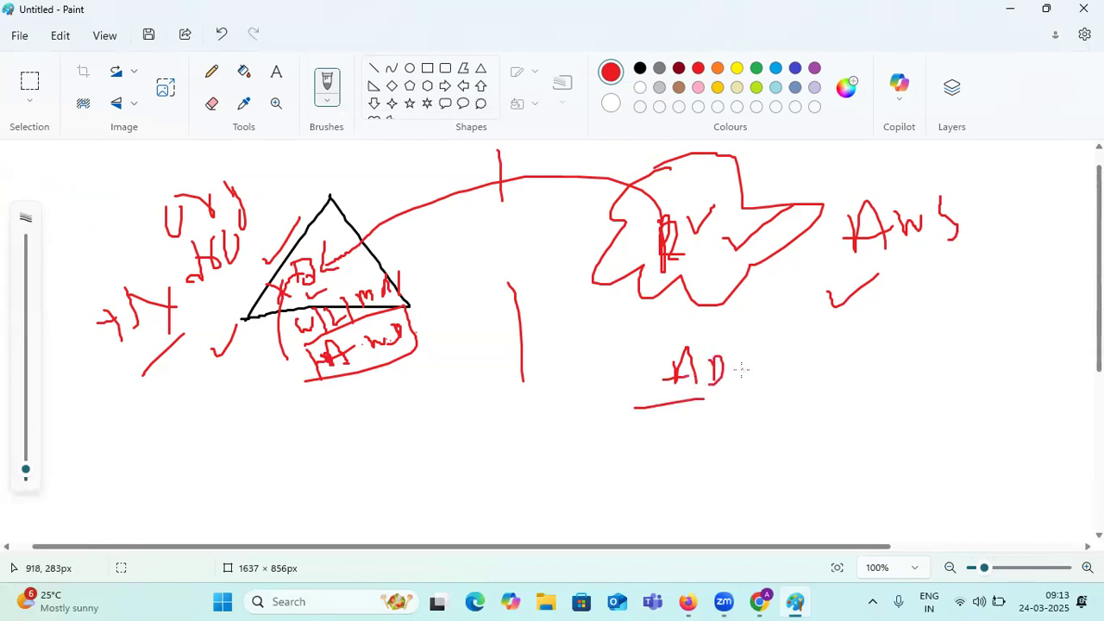
scroll(730, 345, "down", 1)
left_click_drag(678, 310, 802, 273)
scroll(699, 309, "up", 1)
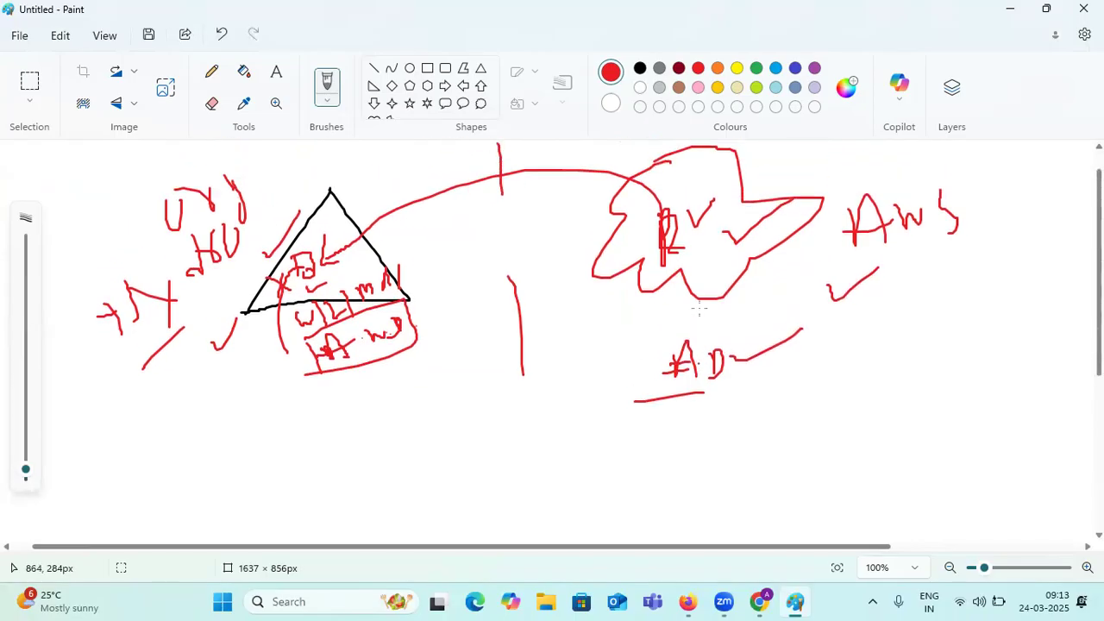
mouse_move(667, 332)
left_mouse_down()
mouse_move(651, 378)
mouse_move(742, 368)
mouse_move(658, 333)
left_mouse_up()
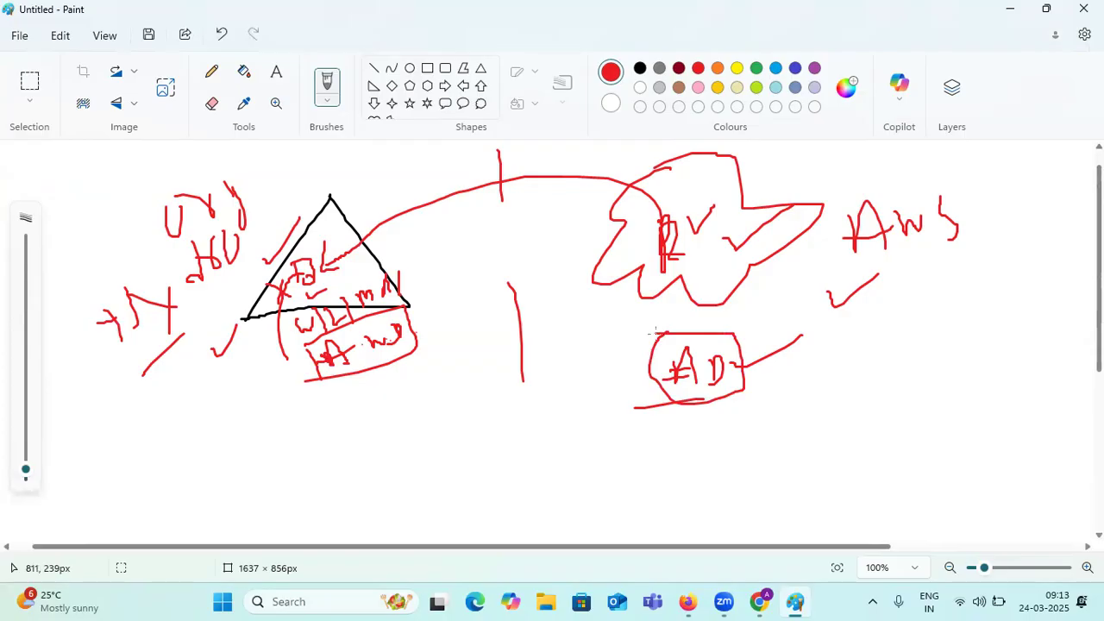
- Handwrite a row of letters separated by strokes beneath the "AD" box and frame the row
scroll(658, 336, "down", 1)
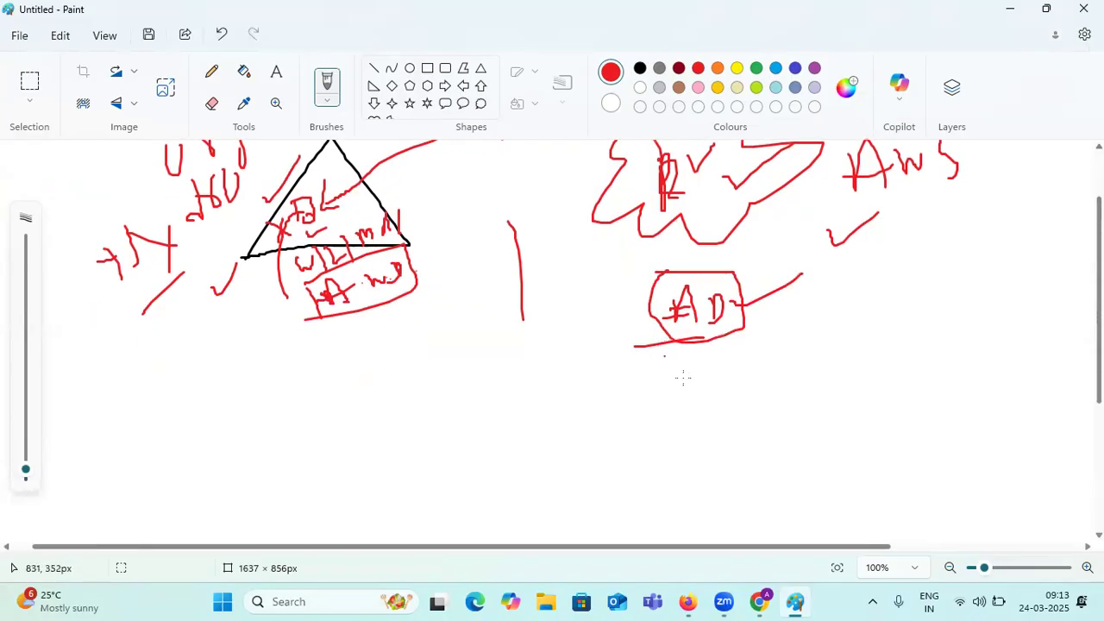
mouse_move(667, 373)
left_mouse_down()
mouse_move(682, 388)
mouse_move(687, 364)
mouse_move(723, 372)
mouse_move(747, 362)
mouse_move(755, 379)
mouse_move(783, 369)
mouse_move(785, 380)
left_mouse_up()
left_click_drag(797, 332, 813, 366)
mouse_move(647, 360)
left_mouse_down()
mouse_move(649, 407)
mouse_move(836, 380)
mouse_move(656, 404)
left_mouse_up()
- Handwrite "GPM" to the right of the framed row with "DC" below it, and underline both
mouse_move(864, 317)
left_mouse_down()
mouse_move(883, 364)
mouse_move(911, 369)
mouse_move(894, 354)
mouse_move(952, 338)
mouse_move(953, 350)
left_mouse_up()
left_click_drag(844, 400, 973, 369)
left_click_drag(897, 406, 904, 421)
left_click_drag(941, 390, 950, 418)
left_click_drag(977, 385, 988, 372)
mouse_move(885, 450)
left_mouse_down()
mouse_move(949, 418)
mouse_move(932, 415)
left_mouse_up()
- Handwrite "AD" below "DC", and add check marks beside the labels and a small mark beneath the framed row
scroll(915, 399, "down", 2)
left_click_drag(893, 415, 953, 411)
left_click_drag(974, 360, 977, 380)
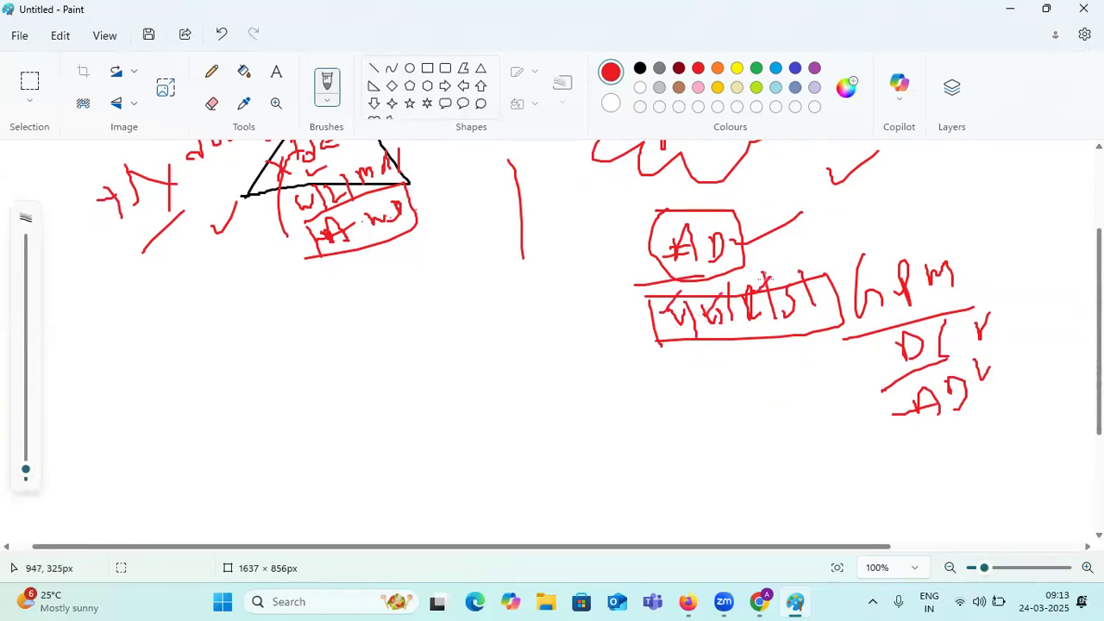
left_click_drag(715, 355, 716, 369)
left_click_drag(726, 343, 731, 348)
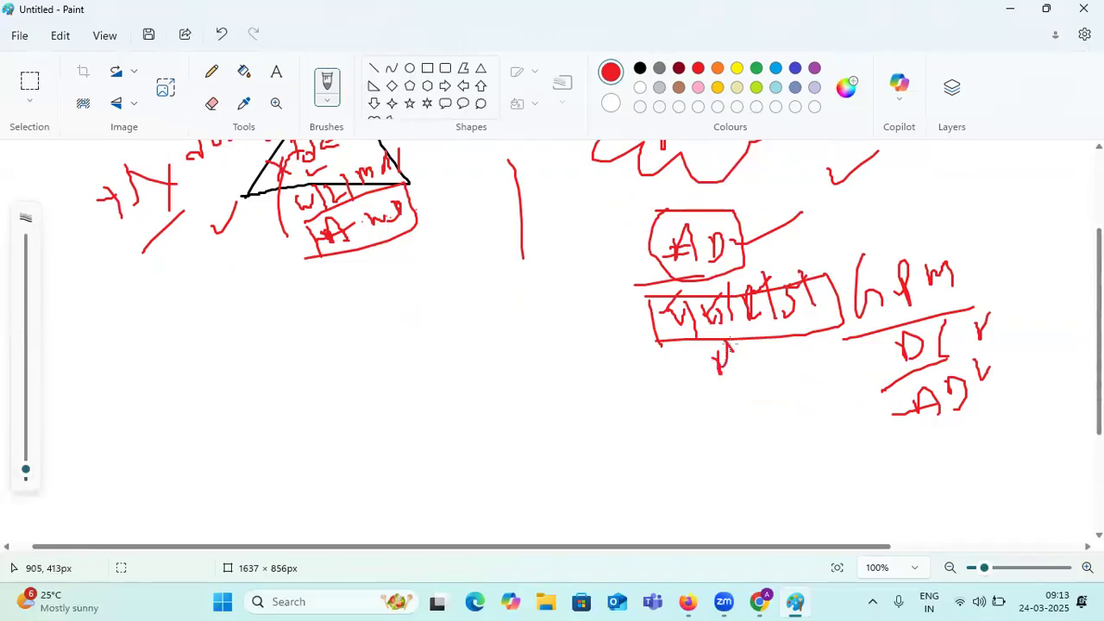
- Add check marks beside the framed letter row and beneath the connecting line, and enclose the "AWS" label in curved brackets
scroll(683, 352, "up", 2)
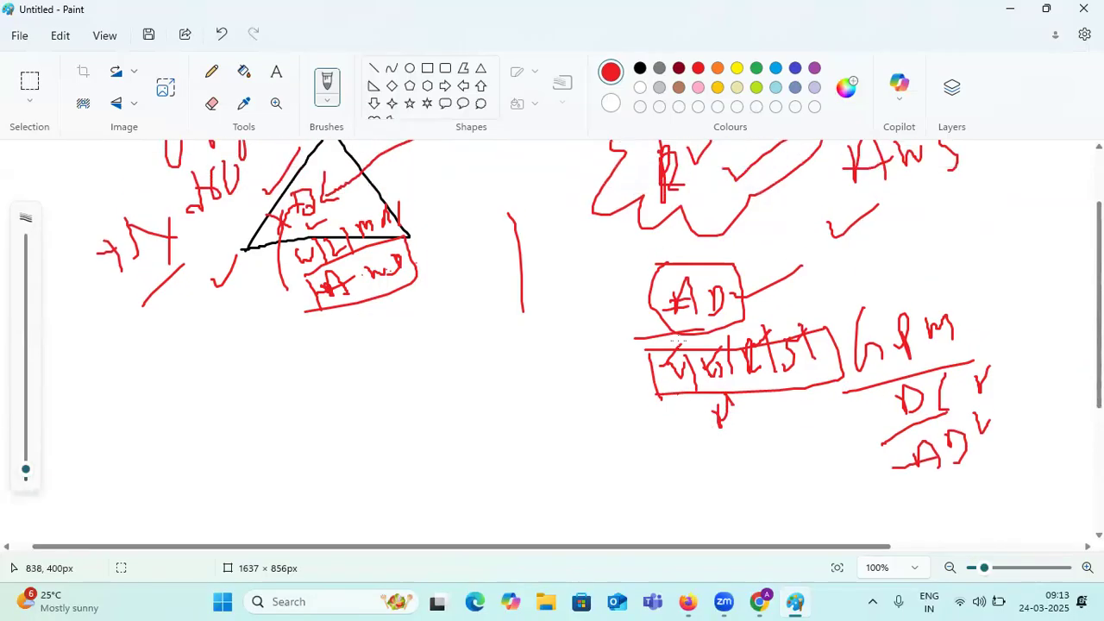
scroll(739, 336, "up", 2)
left_click_drag(612, 436, 682, 399)
scroll(680, 399, "up", 1)
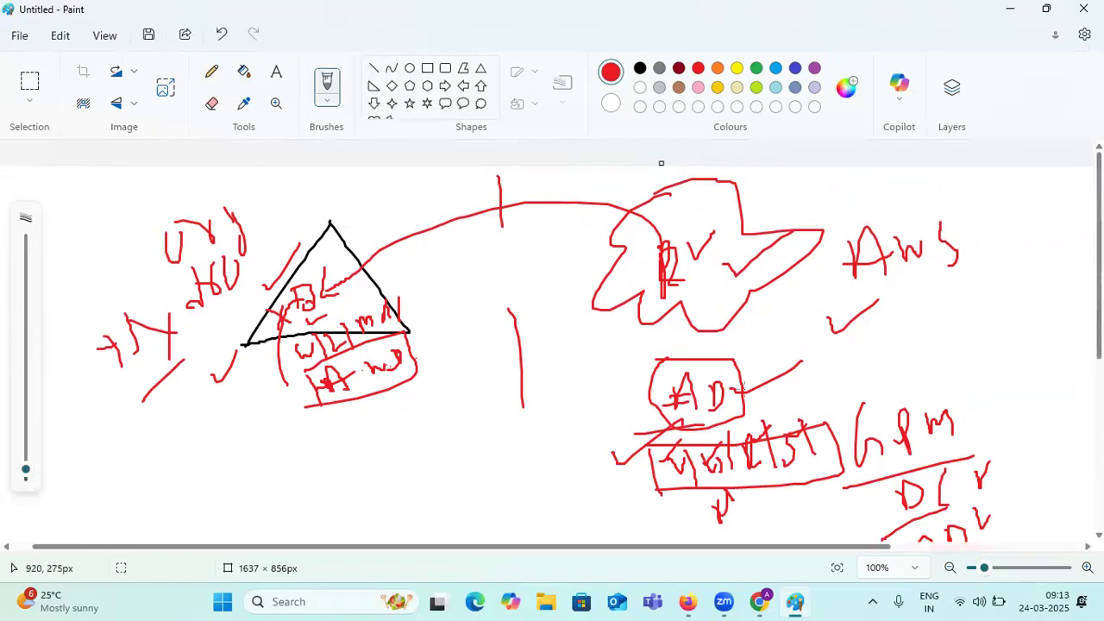
left_click_drag(900, 195, 859, 307)
left_click_drag(968, 200, 970, 308)
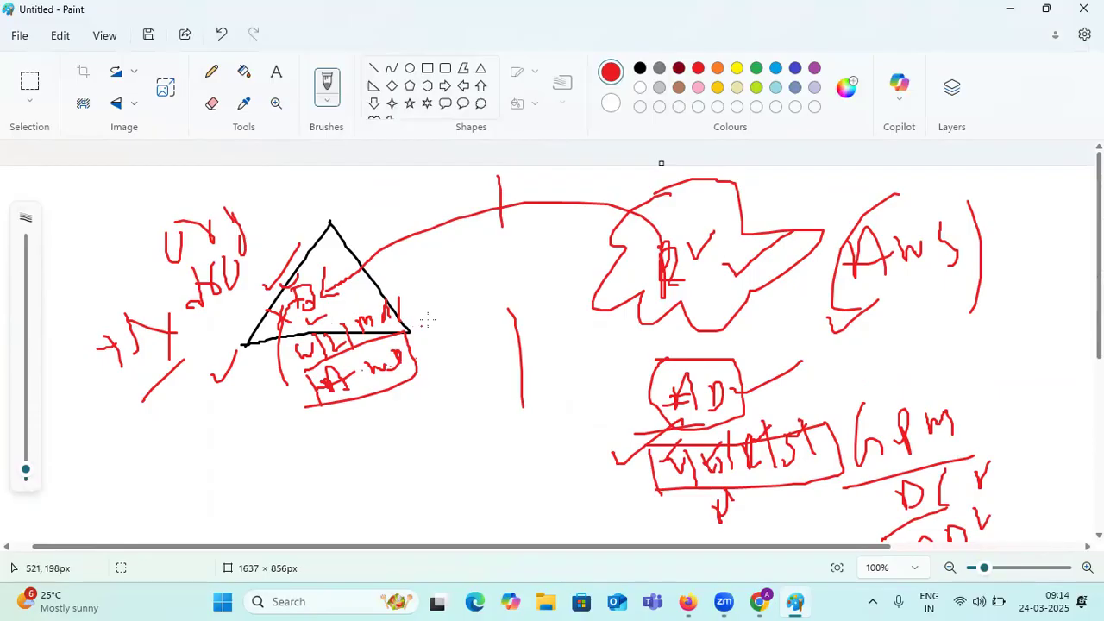
left_click_drag(514, 272, 556, 238)
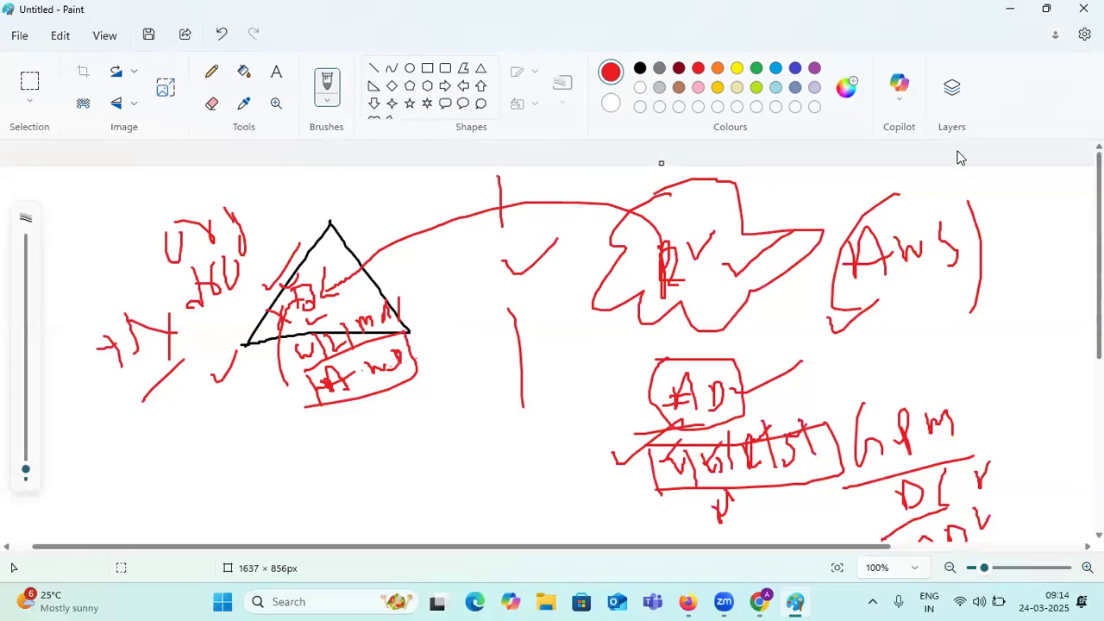
- Refresh the desktop and switch to the AWS console home in Chrome
left_click(1010, 9)
right_click(640, 163)
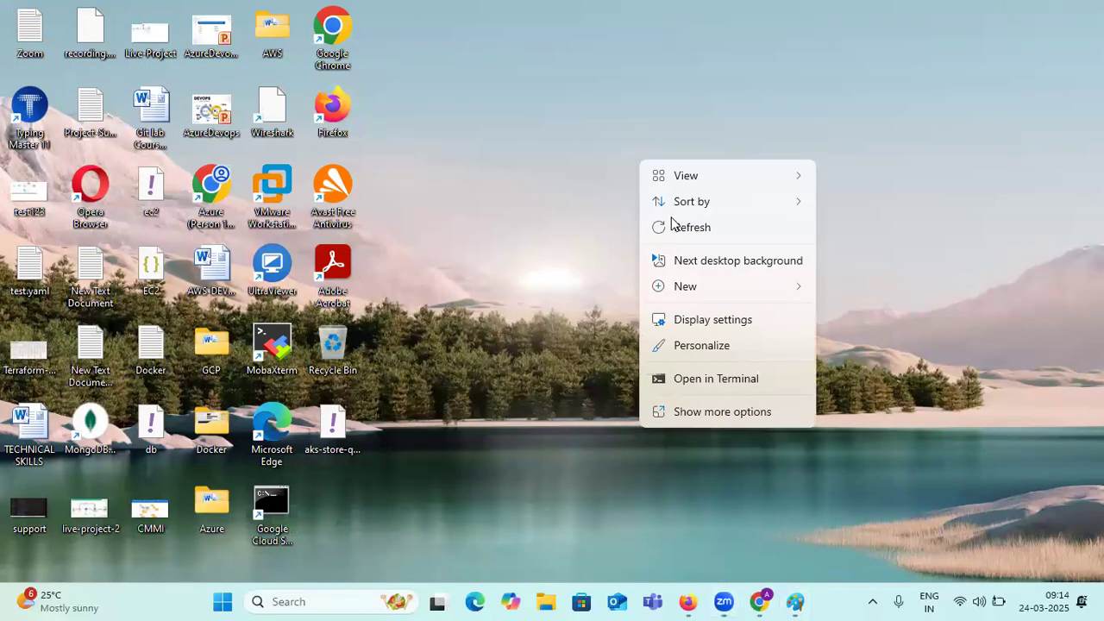
left_click(674, 227)
left_click(760, 602)
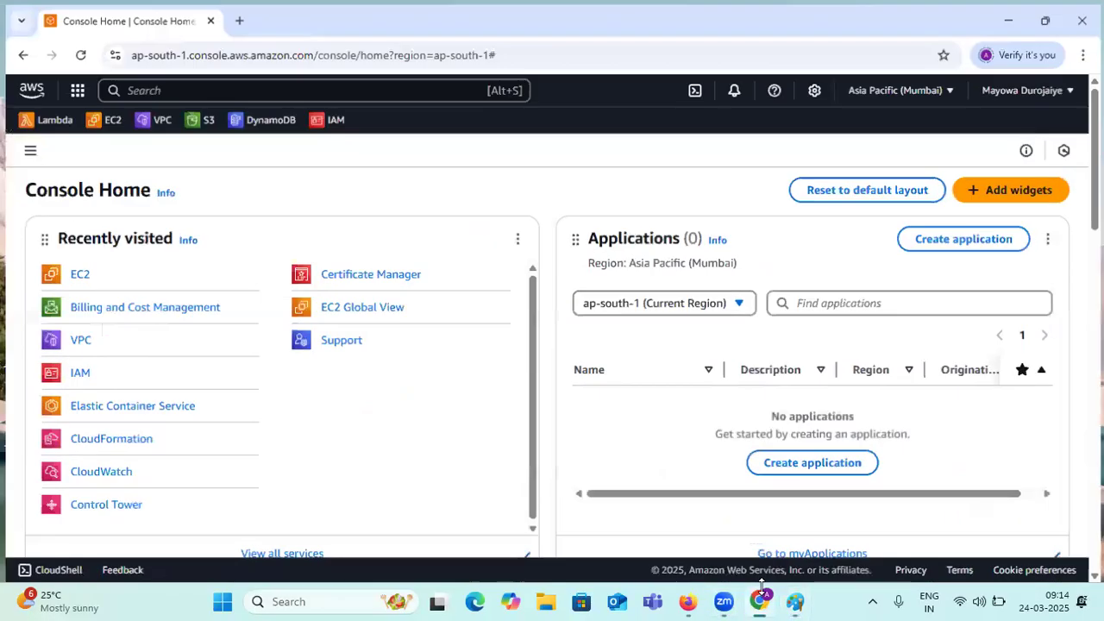
scroll(254, 206, "down", 2)
scroll(254, 206, "up", 2)
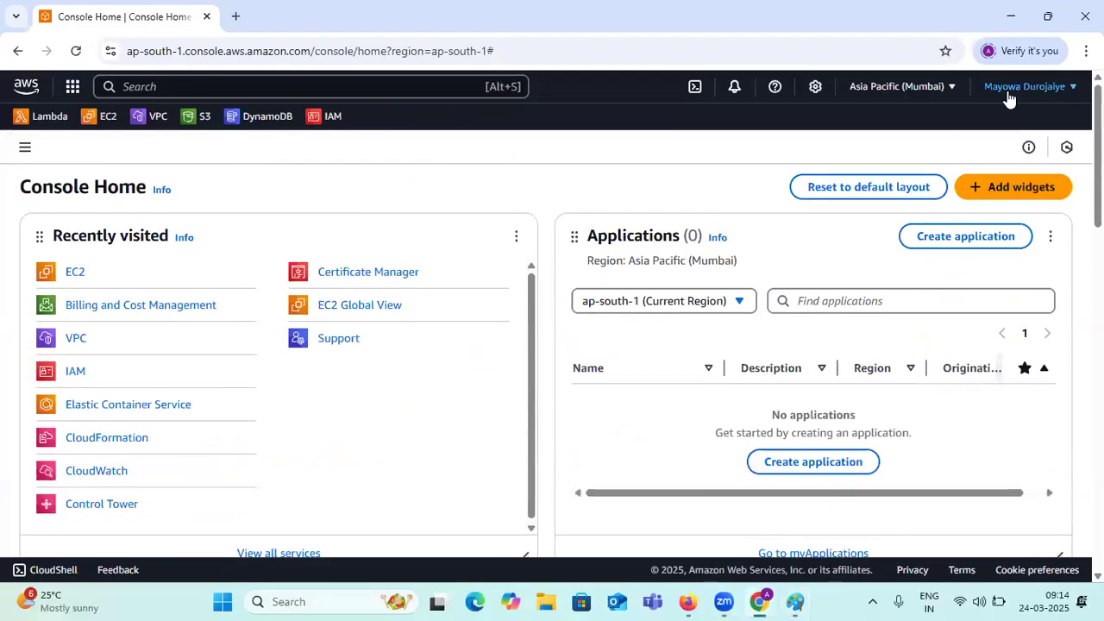
- Open the account's security credentials page and highlight the "Root user" badge
left_click(1070, 92)
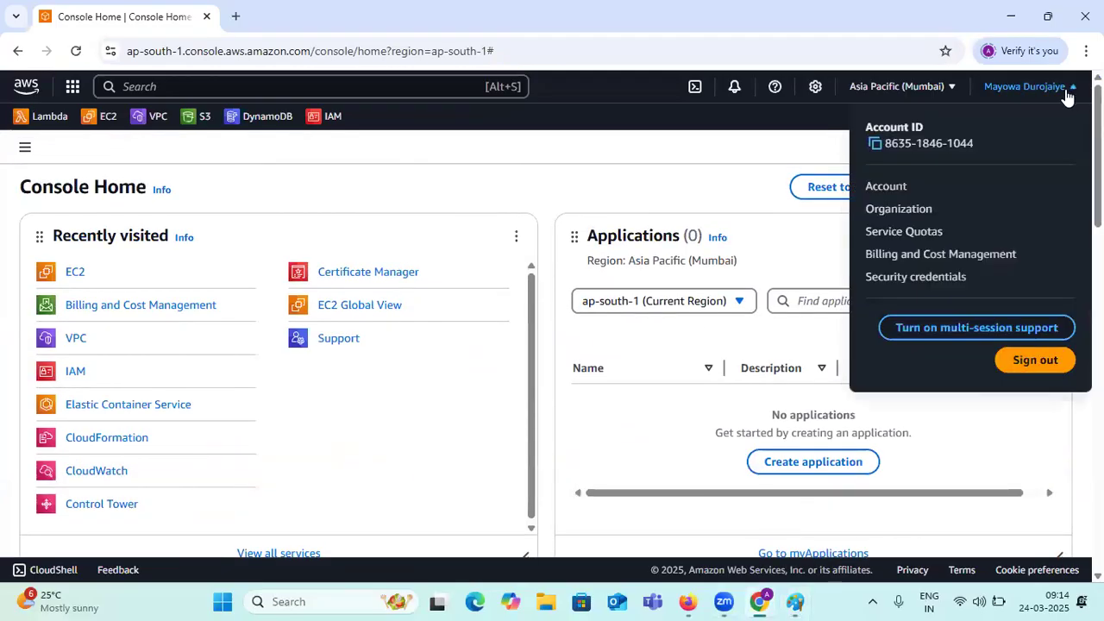
left_click(899, 276)
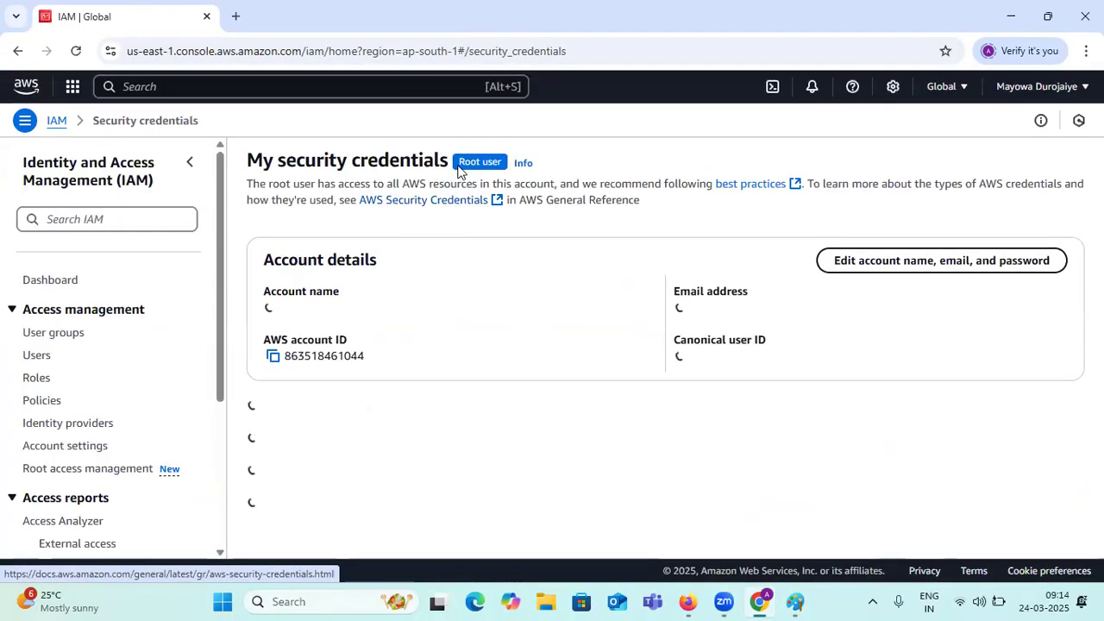
left_click_drag(458, 163, 501, 191)
left_click(503, 187)
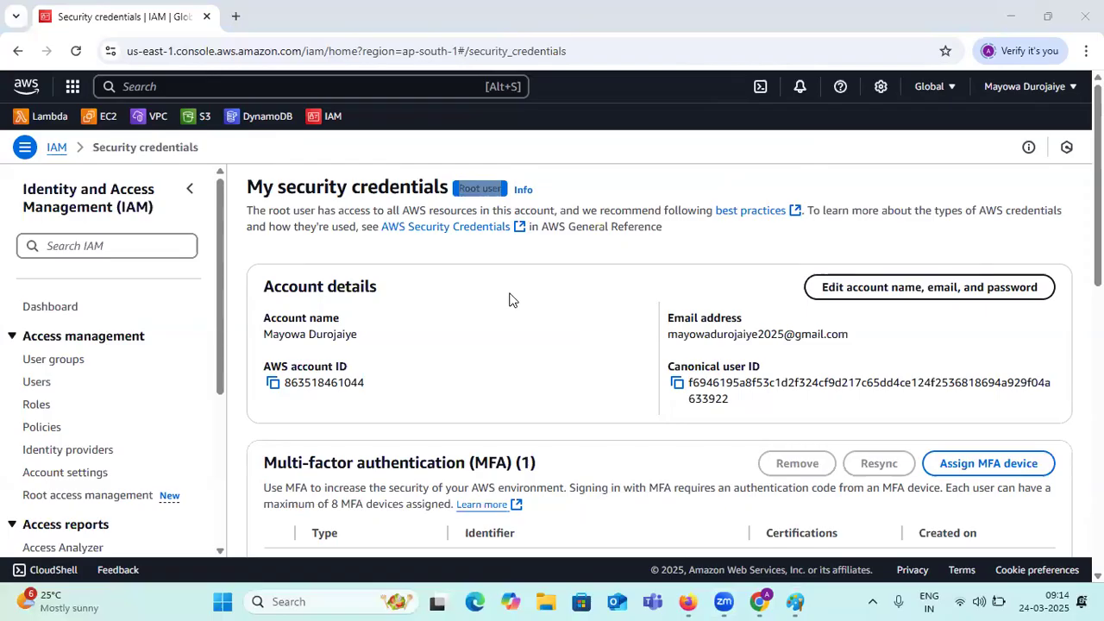
- Search the AWS console for "workspaces"
left_click(239, 86)
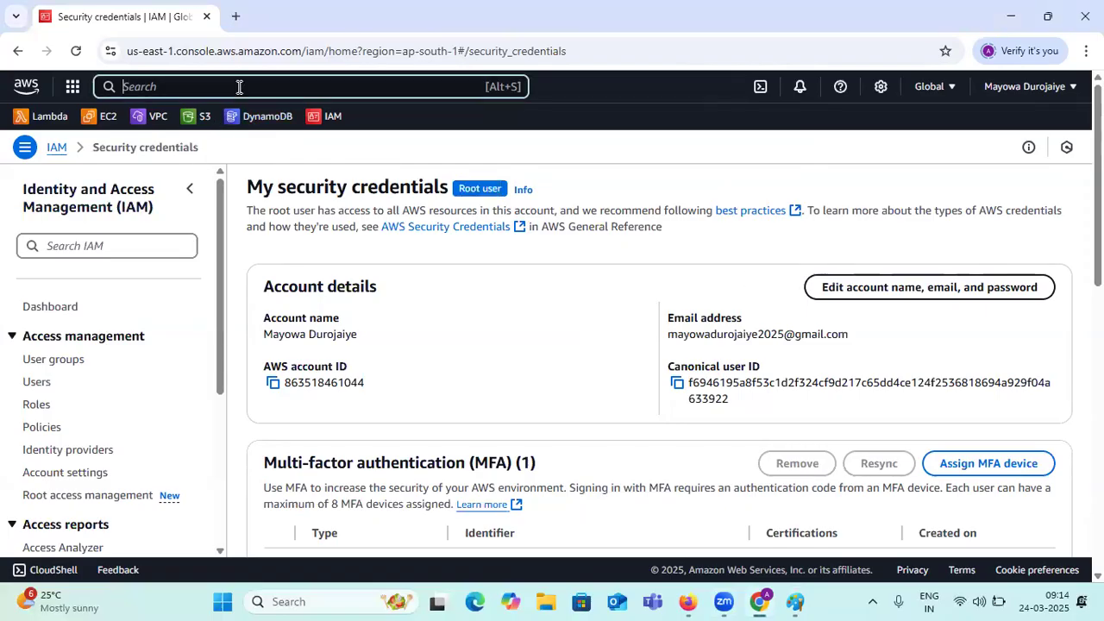
type("work")
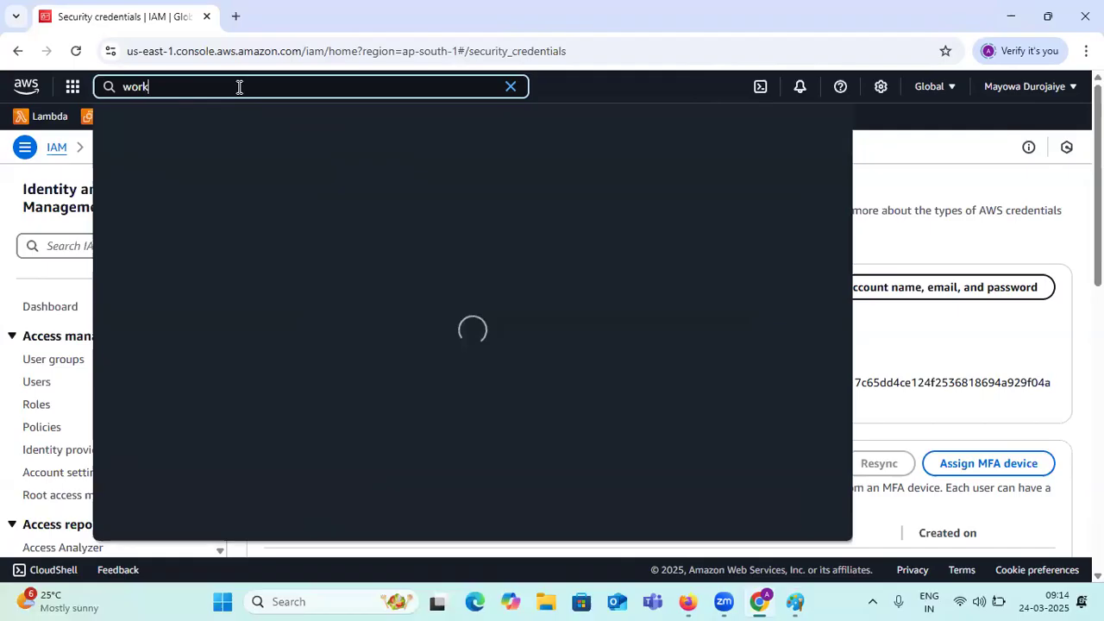
type("spaces")
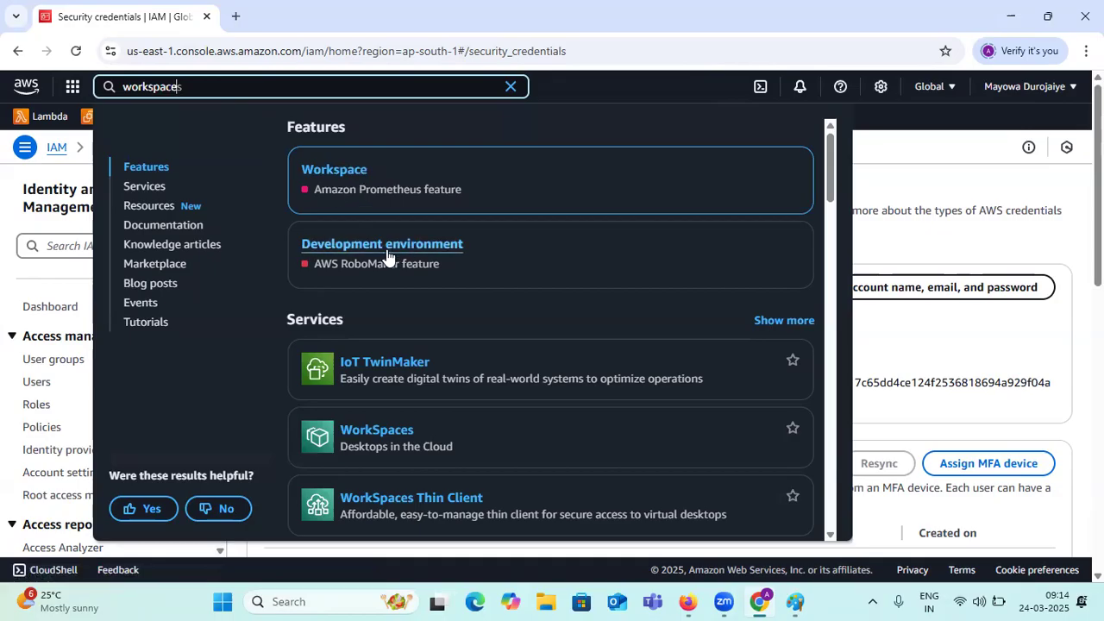
- Search the AWS console for "amazon workspaces" instead, highlight the WorkSpaces service description, and open that service
left_click_drag(182, 87, 87, 102)
key("BackSpace")
type("amazon ")
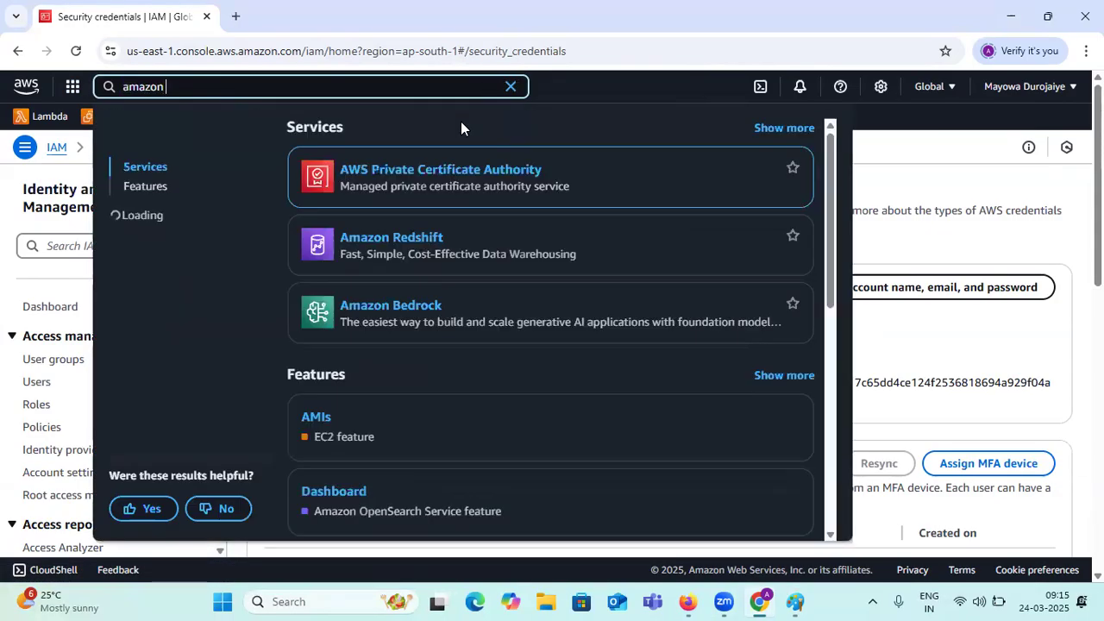
type("workspa")
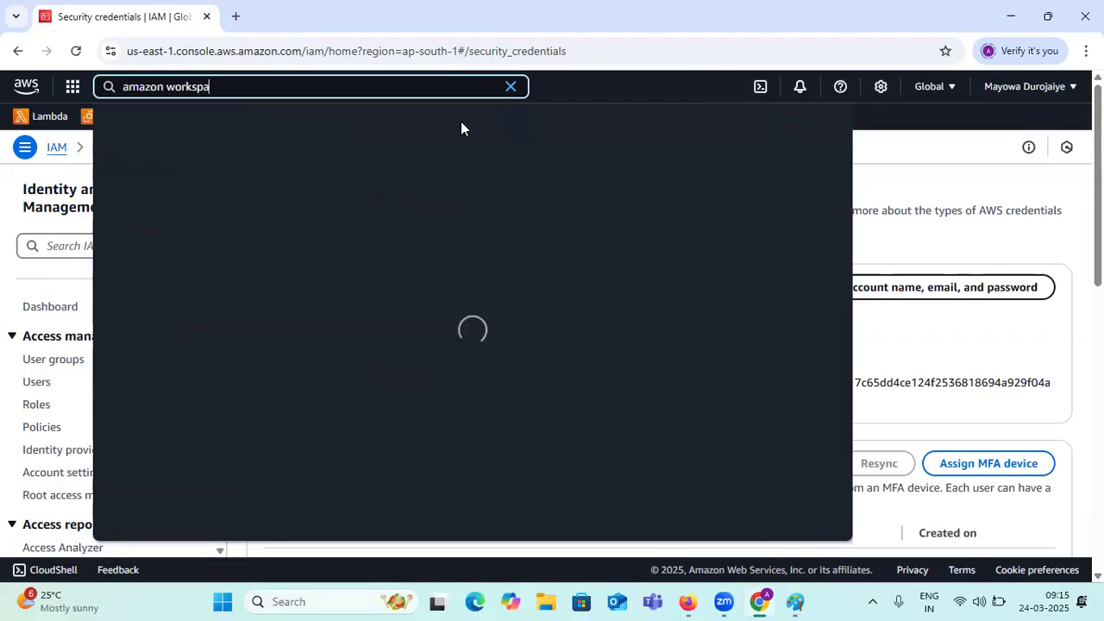
type("ces")
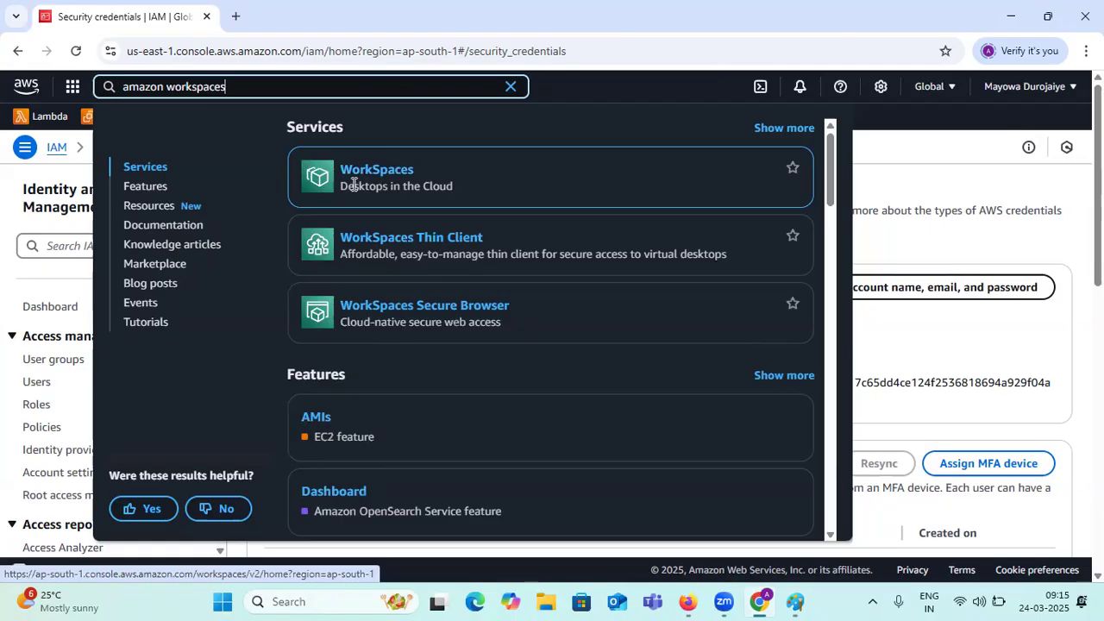
left_click_drag(342, 185, 462, 192)
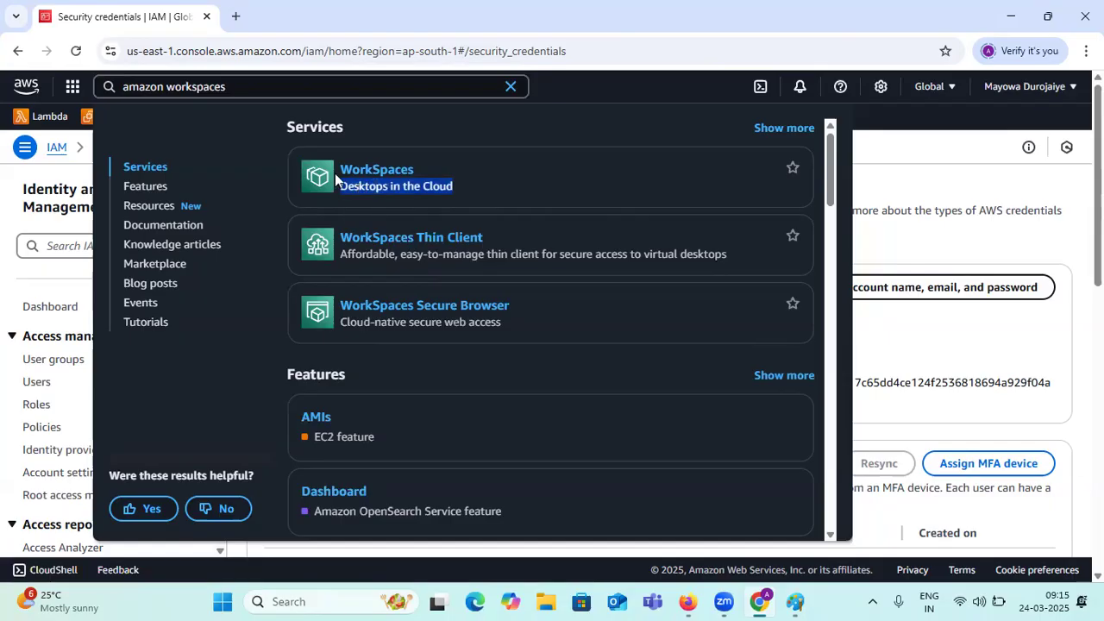
left_click(377, 173)
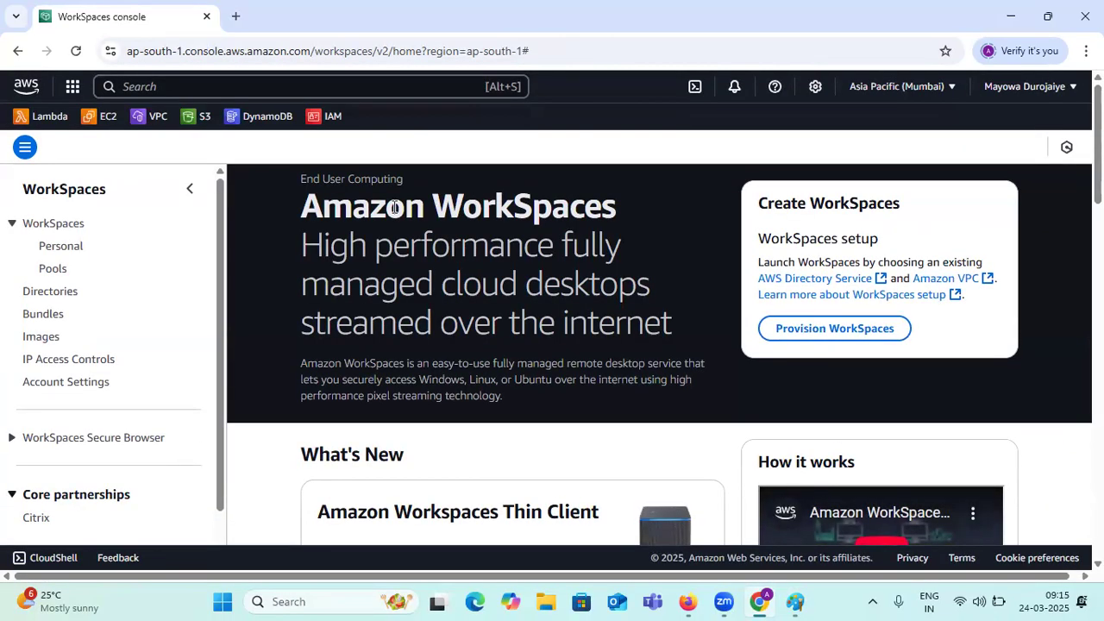
- Read the Amazon WorkSpaces headline and introductory description, highlighting the lines one after another
left_click_drag(303, 207, 620, 212)
left_click_drag(301, 246, 629, 261)
left_click_drag(301, 290, 649, 286)
left_click_drag(303, 326, 692, 335)
scroll(660, 339, "down", 1)
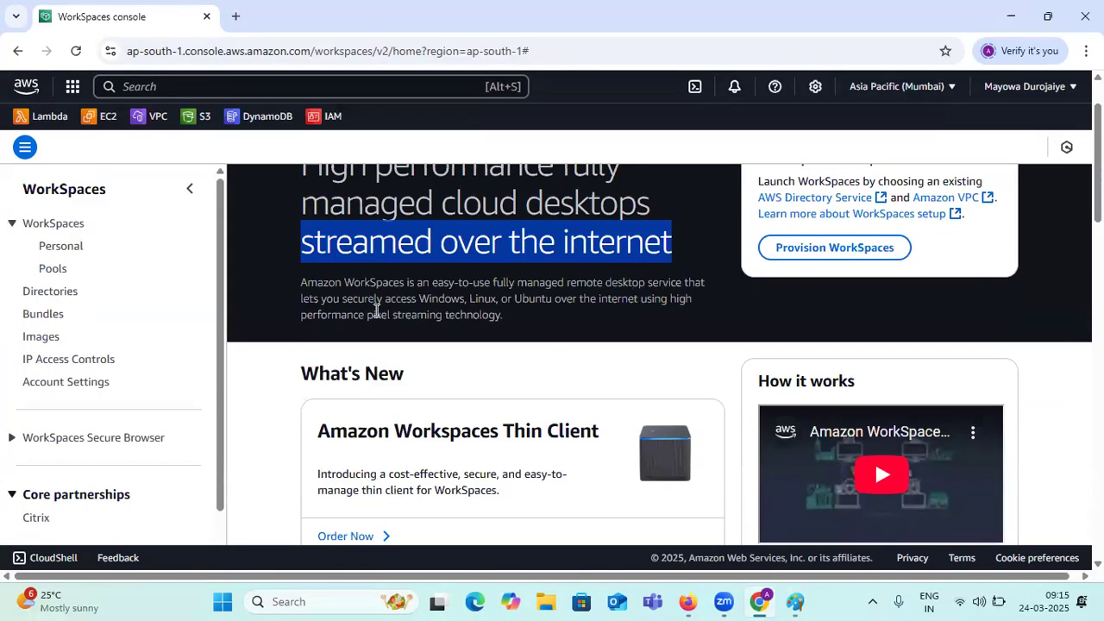
left_click_drag(385, 298, 648, 298)
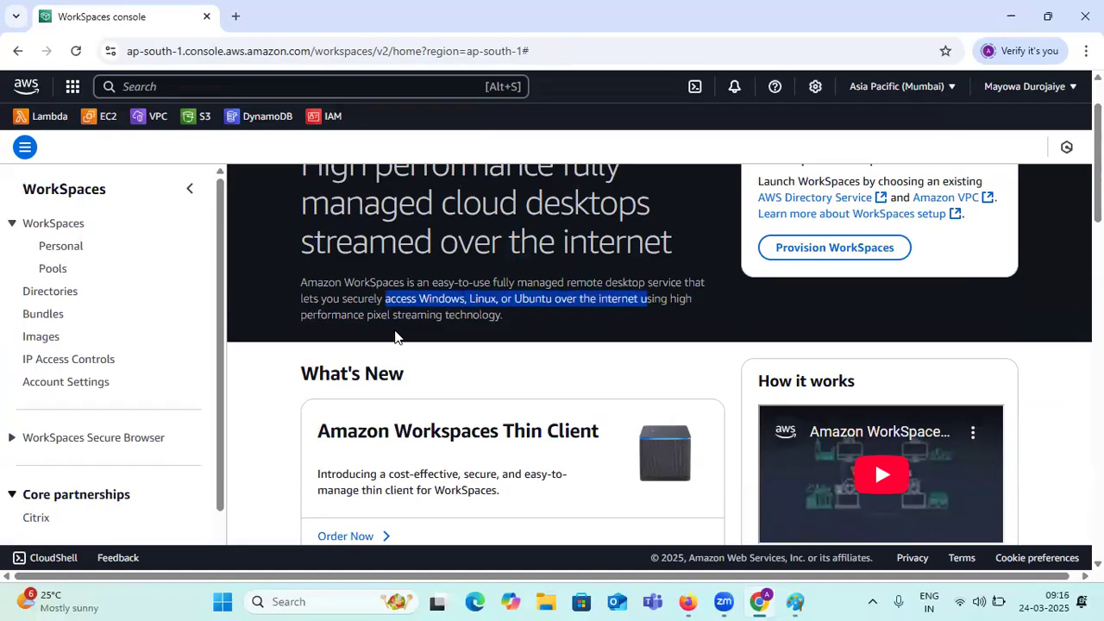
left_click_drag(509, 332, 259, 278)
- Look through the What's New, Benefits and features, and Pricing options sections of the WorkSpaces landing page
scroll(511, 289, "down", 4)
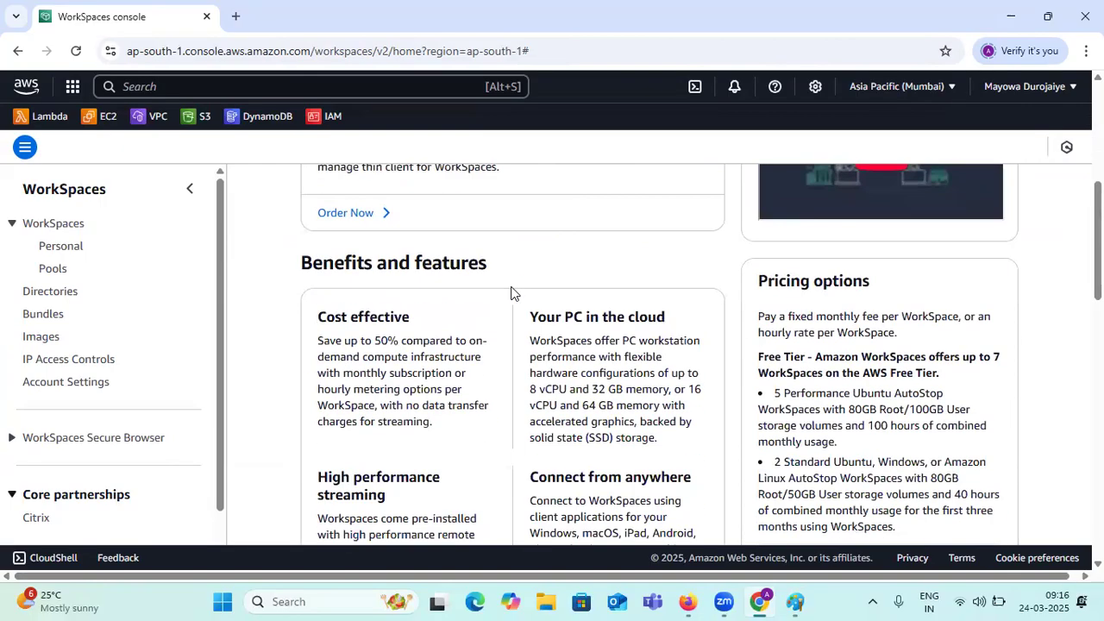
scroll(510, 292, "up", 3)
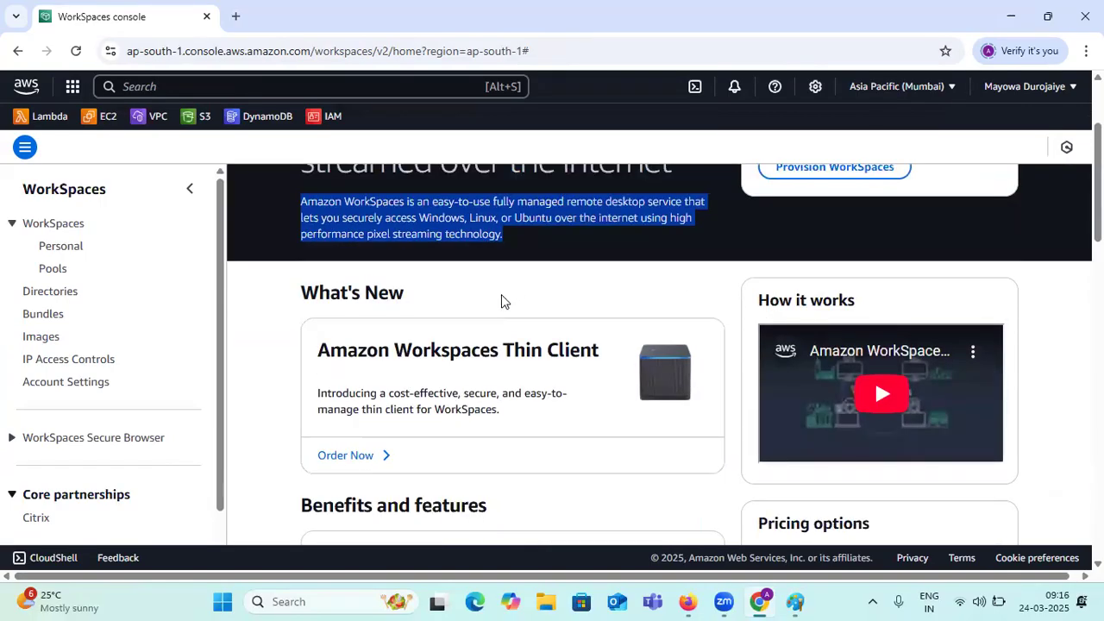
scroll(293, 311, "down", 8)
scroll(290, 308, "up", 6)
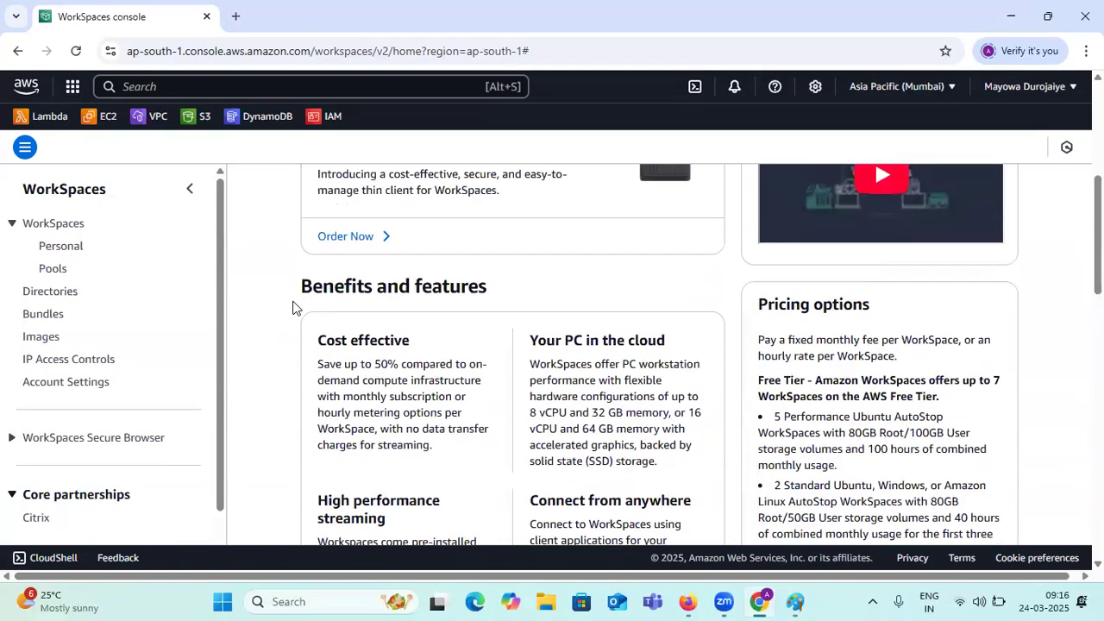
scroll(292, 308, "up", 2)
scroll(412, 483, "down", 4)
scroll(414, 389, "up", 5)
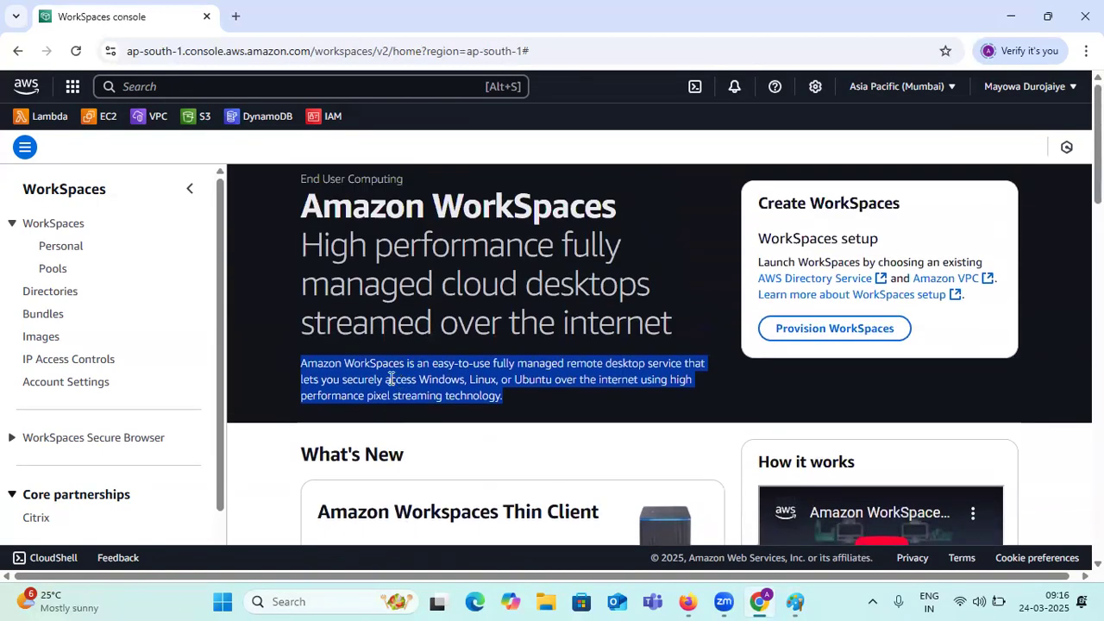
- View the Personal and Pools lists of WorkSpaces
left_click(11, 224)
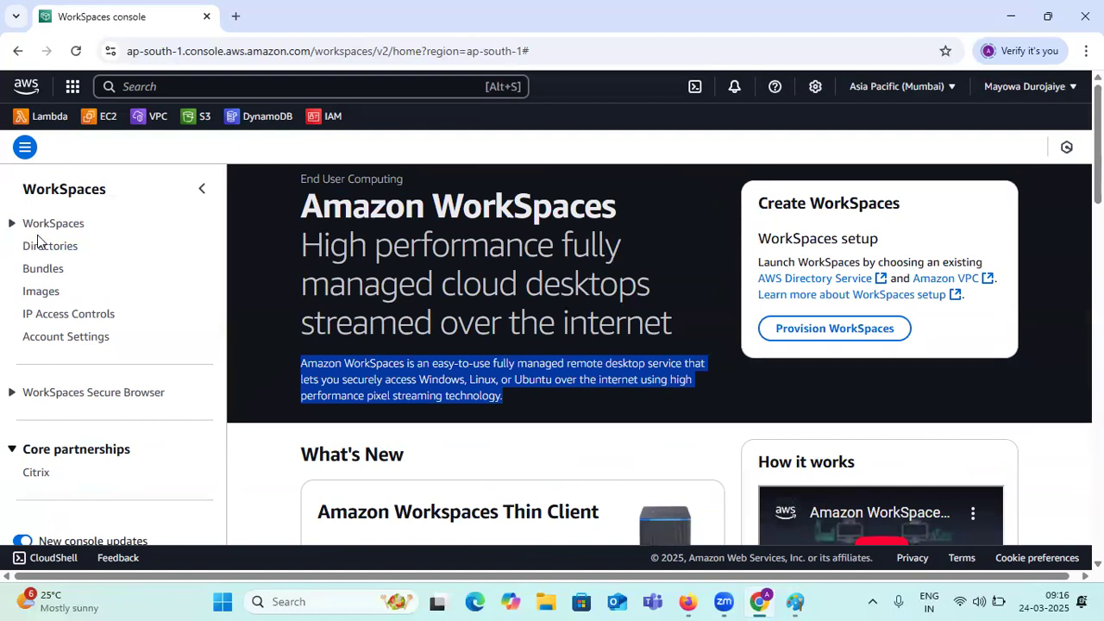
left_click(13, 226)
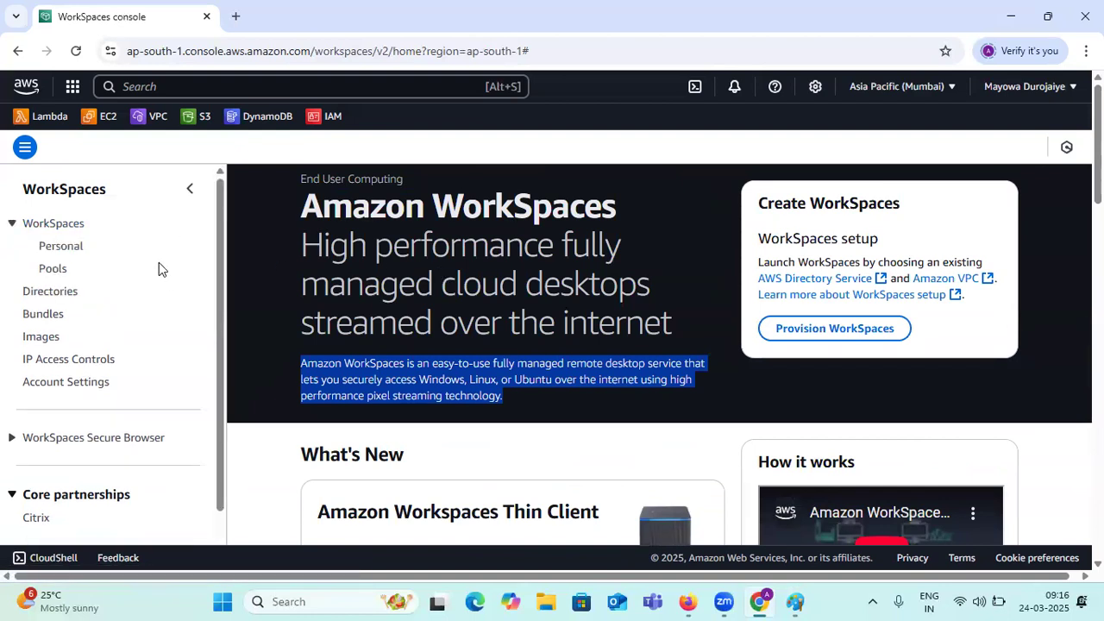
left_click(54, 246)
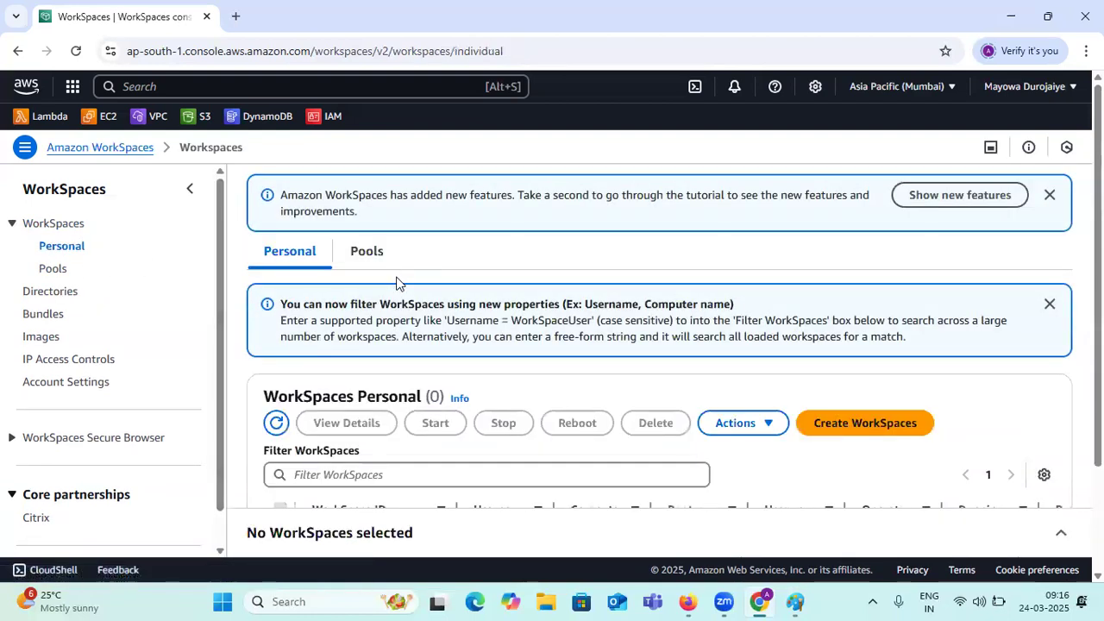
scroll(396, 285, "down", 3)
scroll(396, 305, "up", 2)
left_click(366, 205)
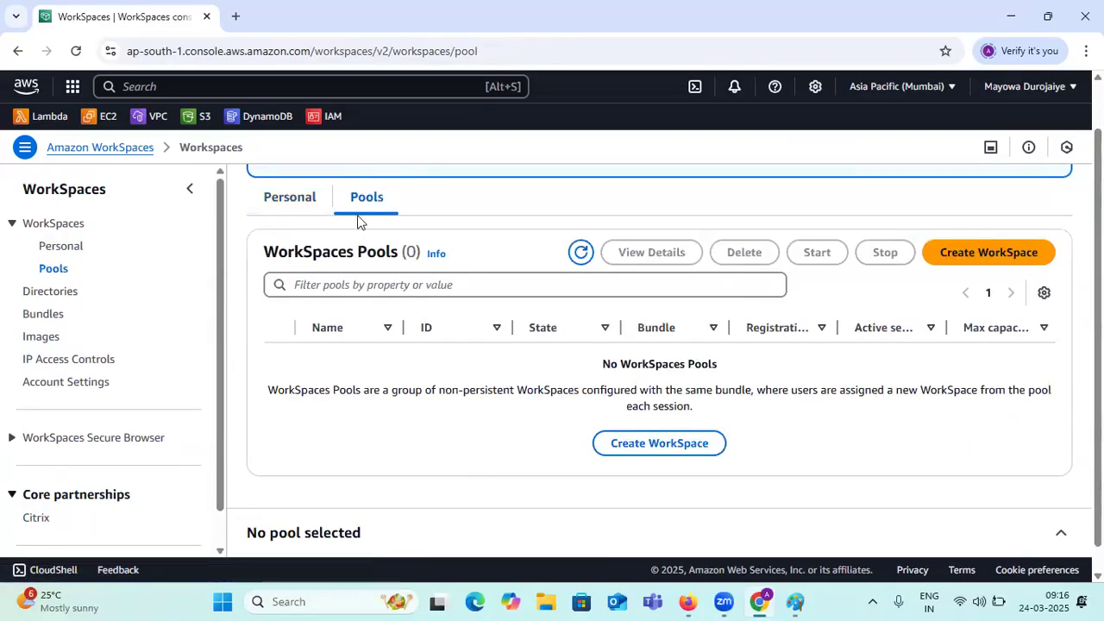
- Open the WorkSpaces directories list and highlight its heading and count
left_click(34, 293)
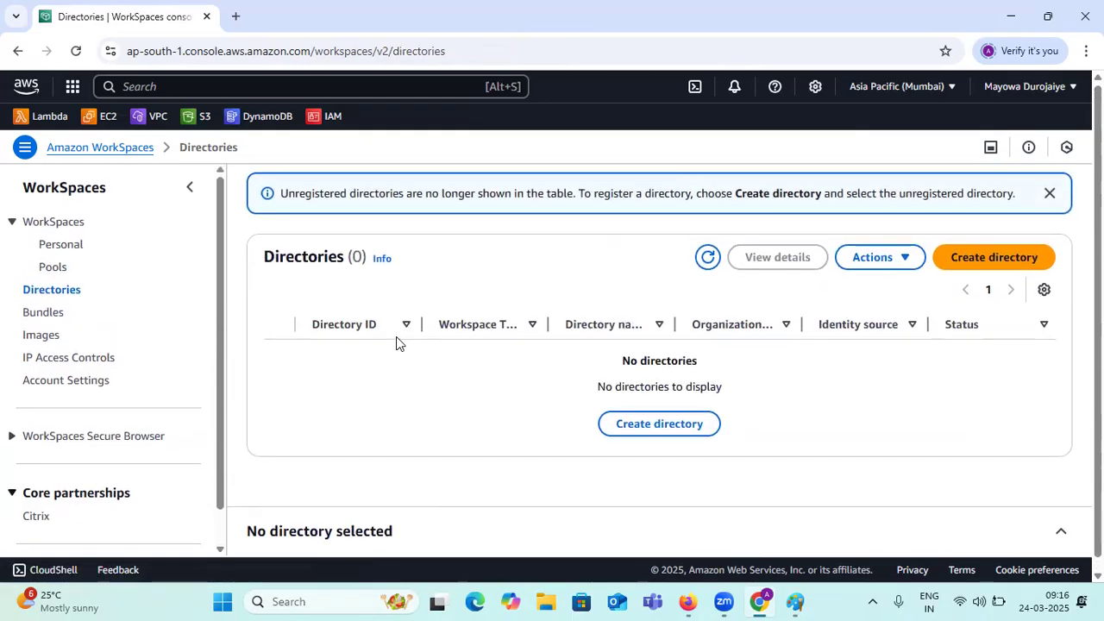
left_click_drag(263, 259, 352, 259)
left_click(363, 257)
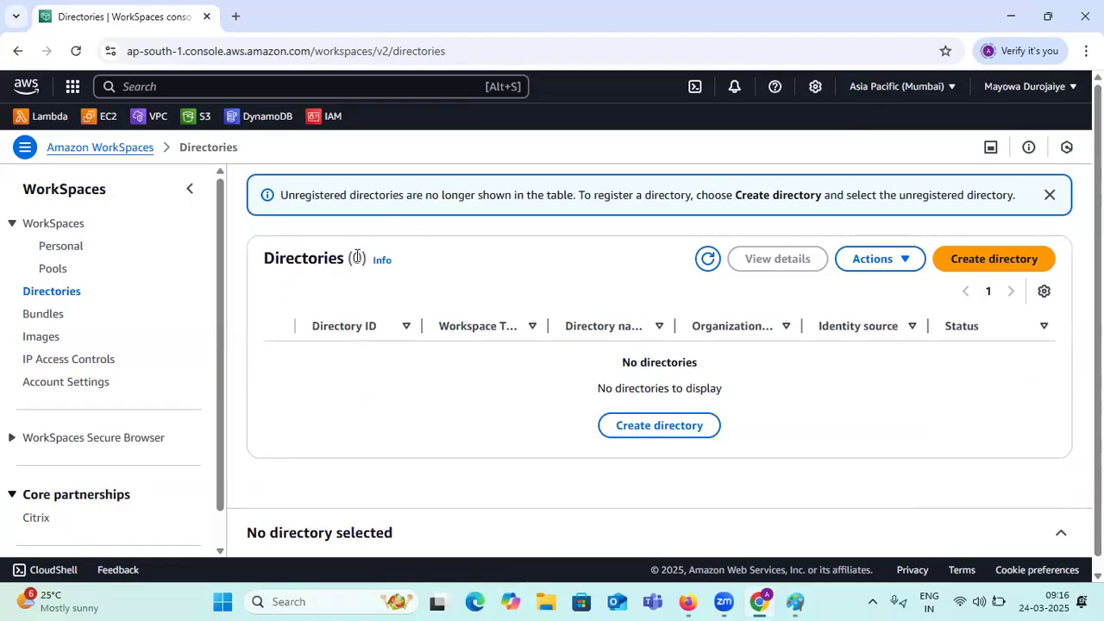
- Switch back to Paint, mark the organisation label and the cloud's upper edge, and underline "AWS"
left_click(793, 601)
left_click_drag(127, 302, 168, 246)
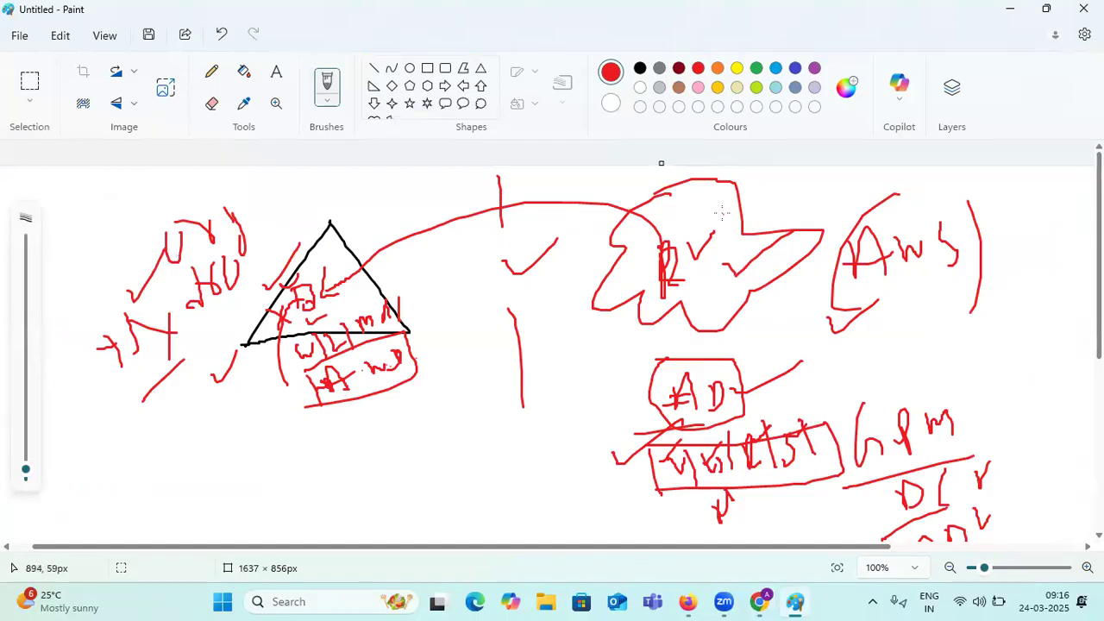
left_click_drag(725, 213, 750, 188)
left_click_drag(849, 304, 944, 302)
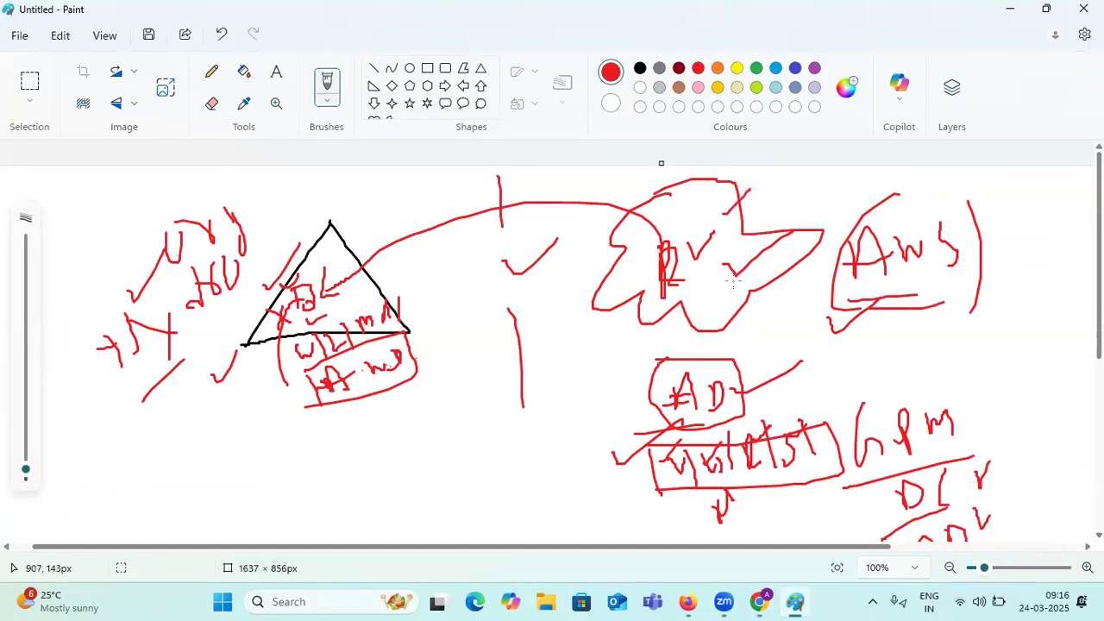
- Handwrite a bracketed "D" at the cloud's edge with an arrow down to a short note above "GPM", and return to the WorkSpaces directories page
mouse_move(778, 205)
left_mouse_down()
mouse_move(785, 184)
mouse_move(779, 205)
left_mouse_up()
mouse_move(763, 183)
left_mouse_down()
mouse_move(757, 207)
mouse_move(773, 230)
left_mouse_up()
mouse_move(804, 205)
left_mouse_down()
mouse_move(805, 222)
mouse_move(819, 221)
mouse_move(830, 319)
mouse_move(821, 353)
left_mouse_up()
left_click_drag(831, 319, 839, 338)
left_click_drag(813, 388, 854, 375)
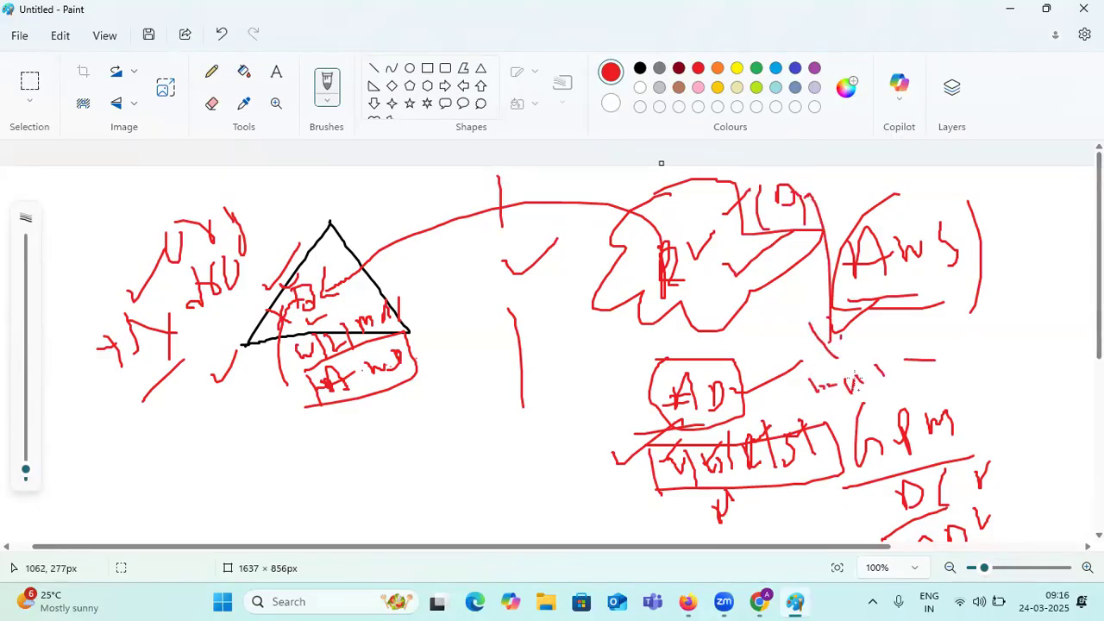
left_click_drag(792, 197, 828, 175)
left_click(1010, 8)
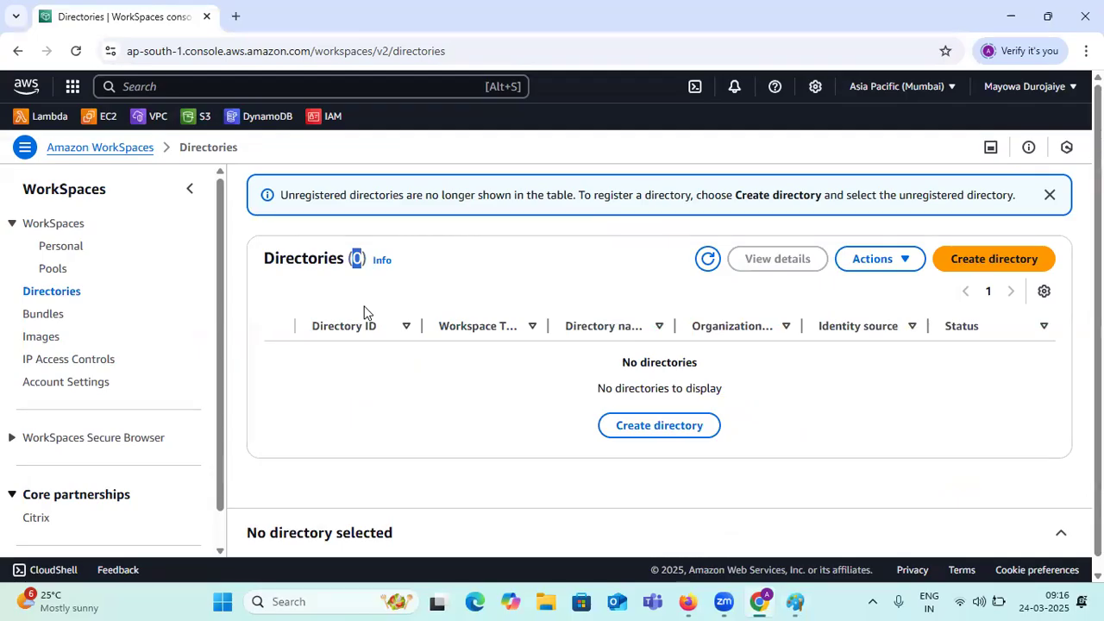
scroll(364, 314, "down", 1)
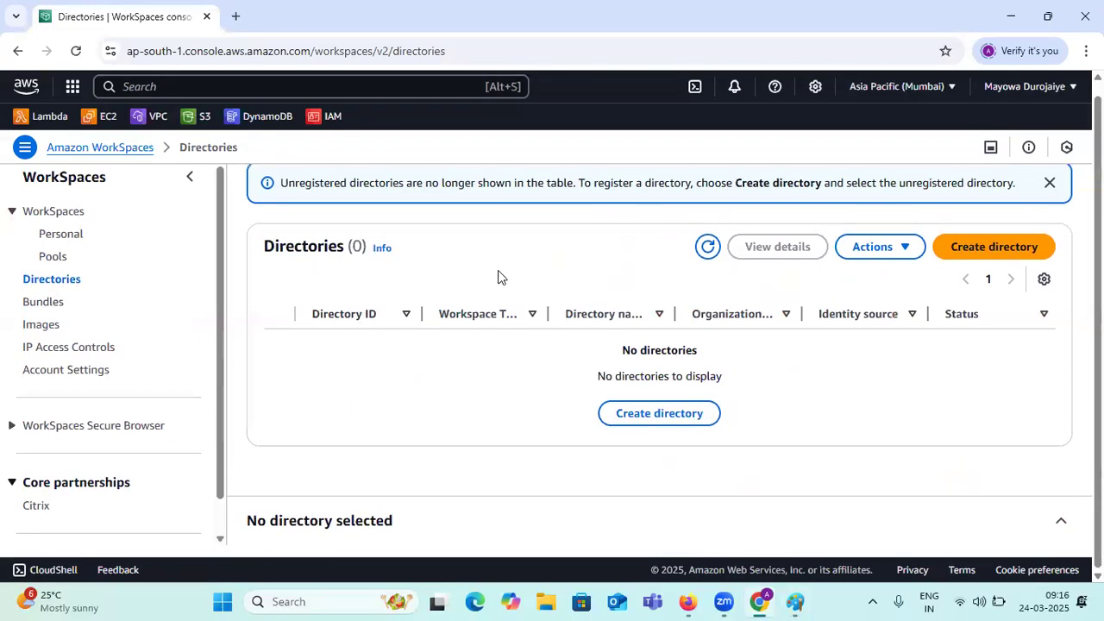
- Refresh the WorkSpaces directories list and dismiss the notice about unregistered directories
scroll(494, 290, "up", 1)
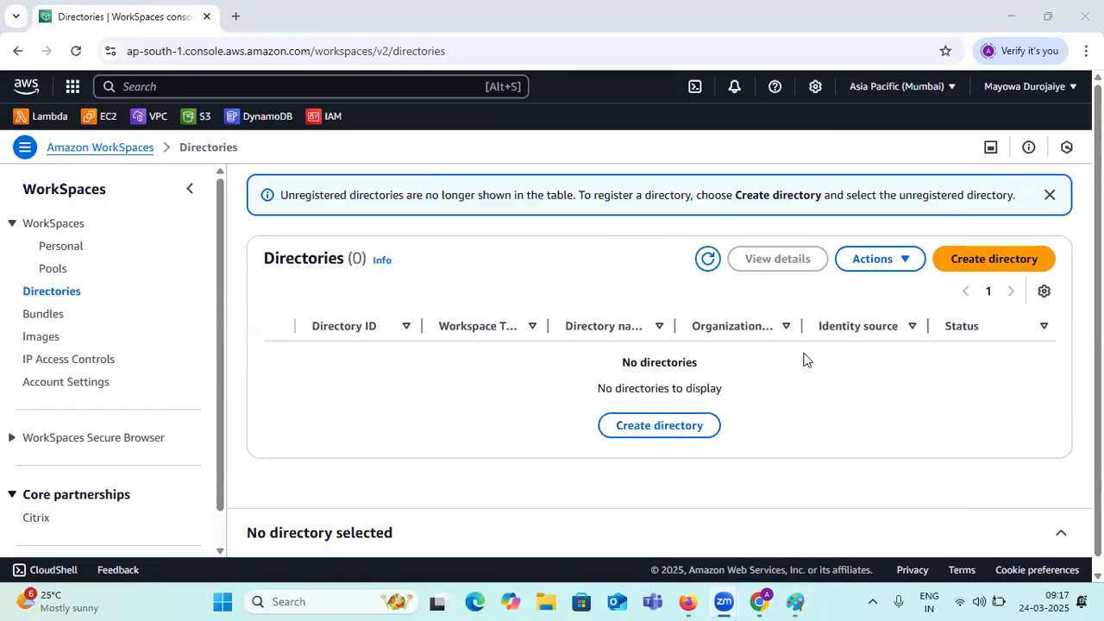
left_click(708, 258)
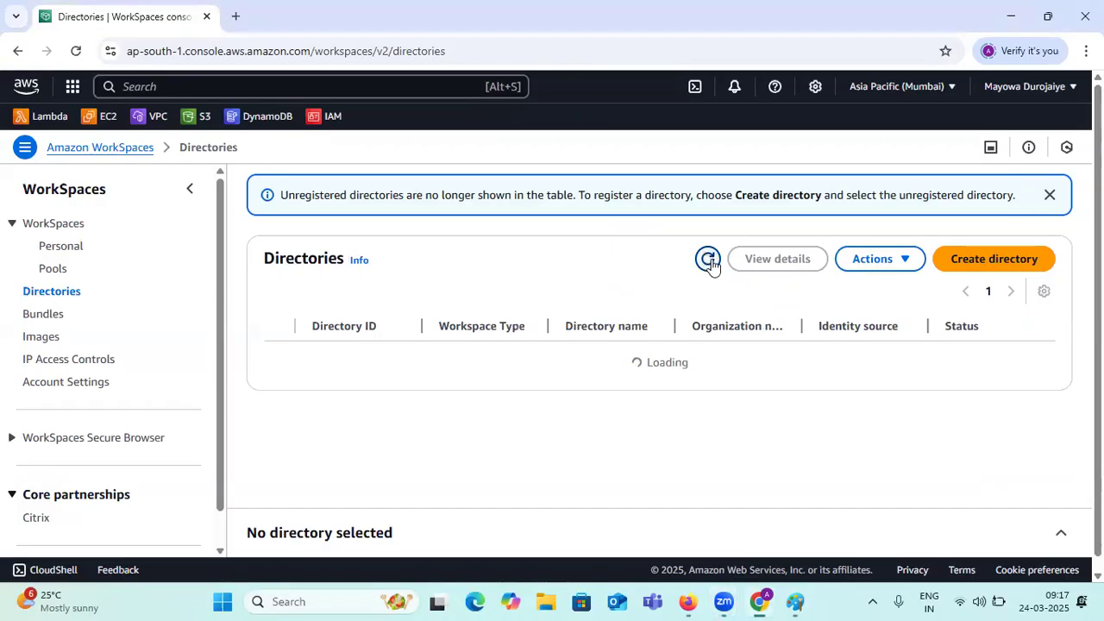
left_click(1050, 196)
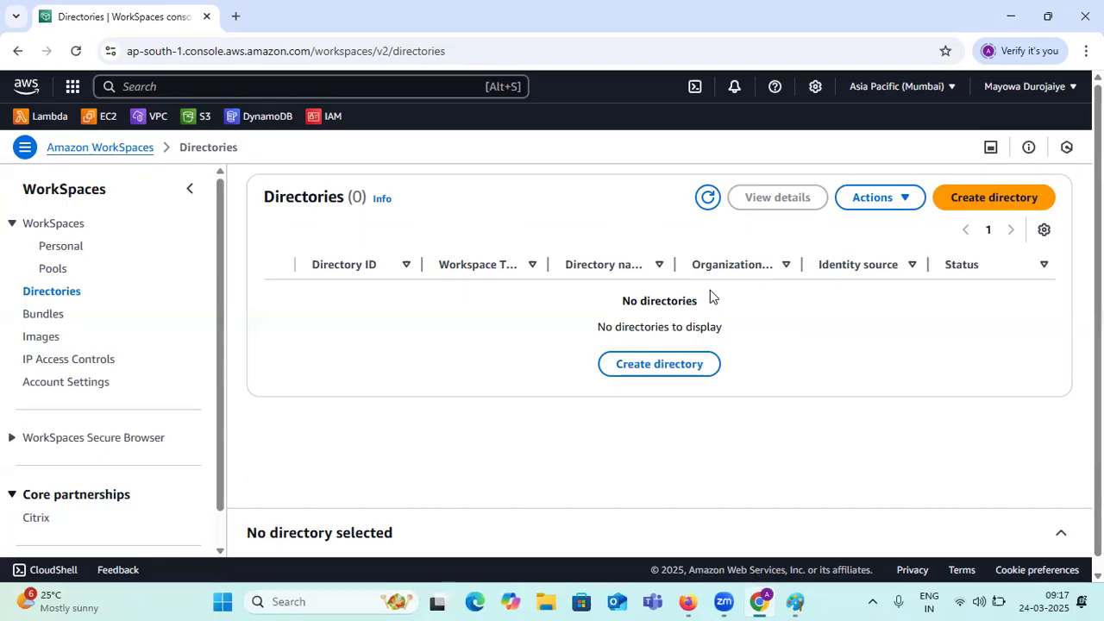
- Switch to Paint, add small handwritten ticks and marks beneath and inside the triangle and in the cloud, and return to the WorkSpaces directories page
left_click(794, 601)
left_click_drag(218, 496, 260, 450)
left_click_drag(301, 401, 300, 436)
left_click_drag(263, 490, 269, 499)
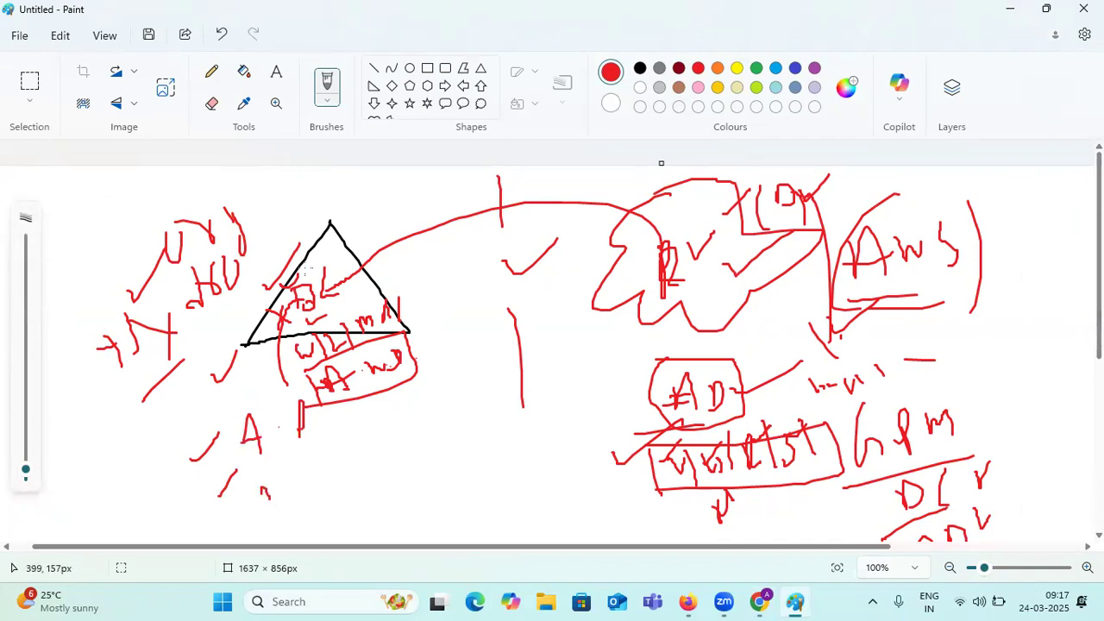
left_click_drag(711, 283, 740, 256)
mouse_move(283, 325)
left_mouse_down()
mouse_move(299, 315)
mouse_move(302, 324)
left_mouse_up()
left_click(1010, 10)
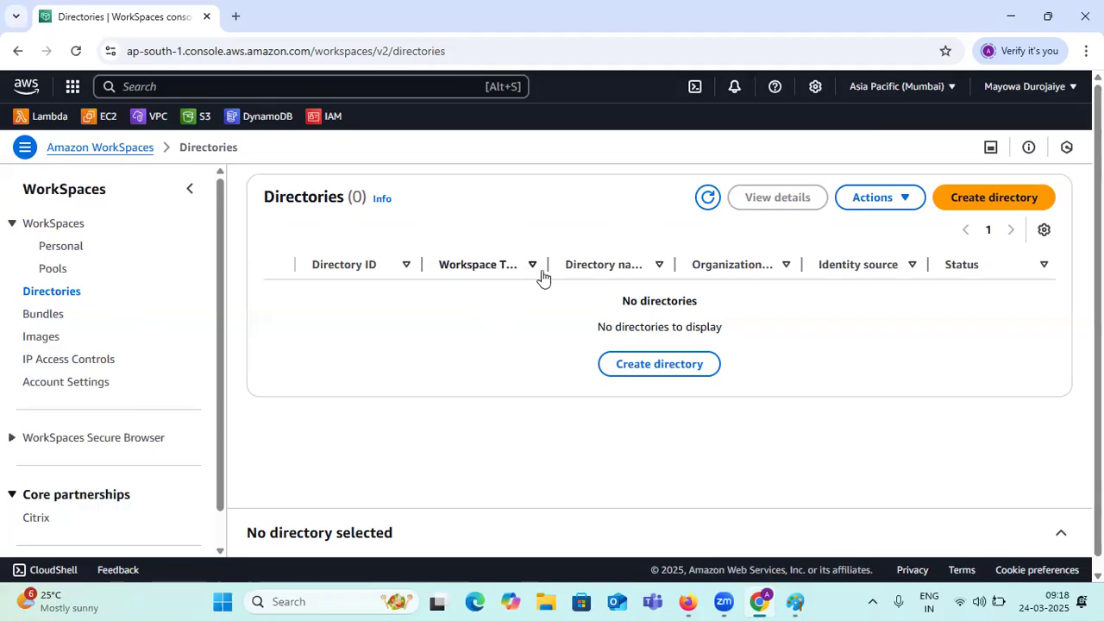
- Switch to Paint, mark the triangle's peak and the cloud's upper edge, and draw a long dividing line beside the triangle with ticks above its labels
left_click(796, 601)
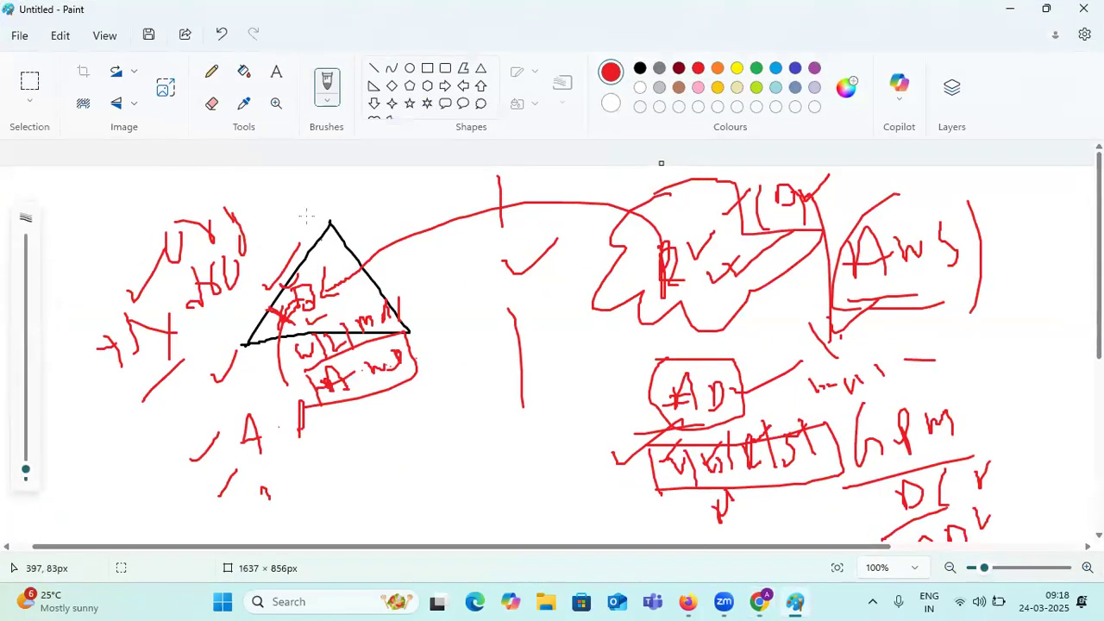
left_click_drag(284, 235, 292, 188)
left_click_drag(634, 175, 693, 226)
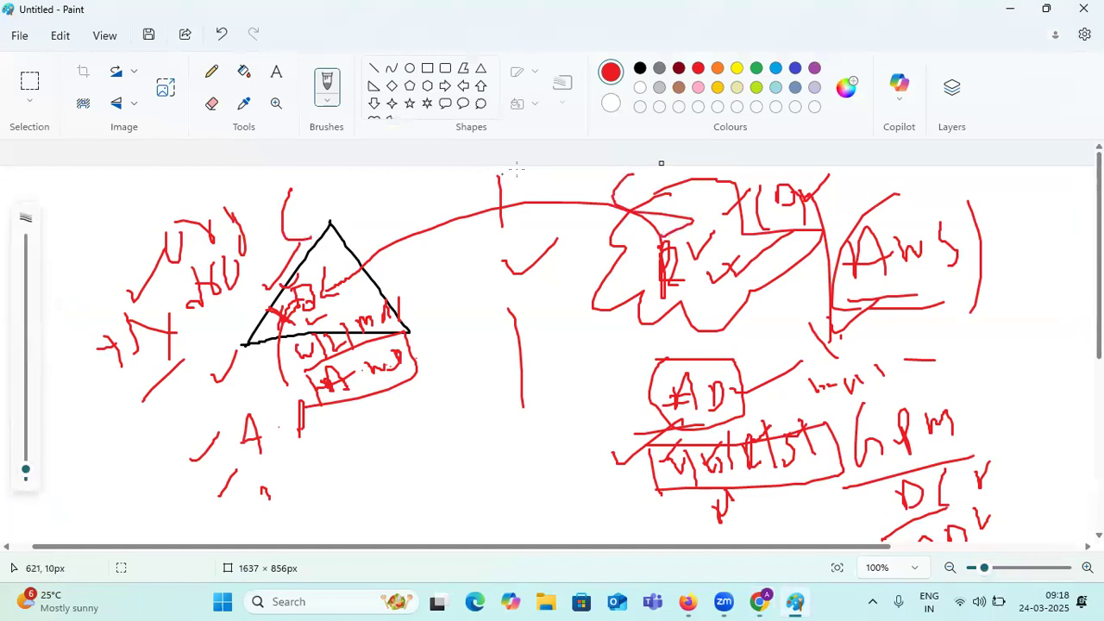
left_click_drag(636, 183, 735, 164)
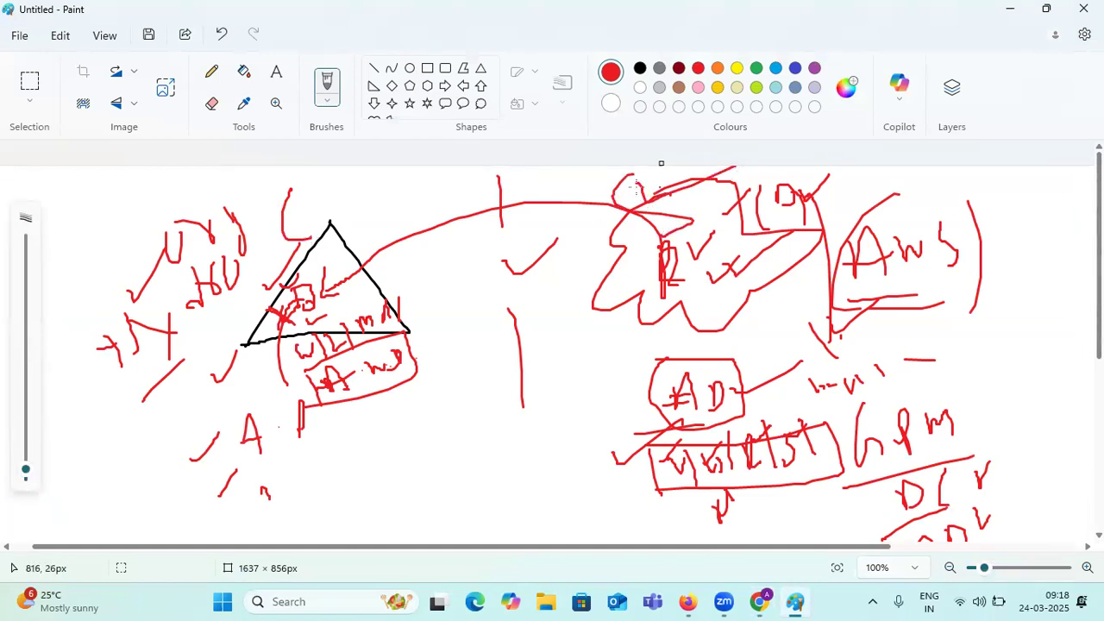
left_click_drag(253, 200, 281, 165)
left_click_drag(403, 169, 457, 466)
left_click_drag(188, 198, 240, 169)
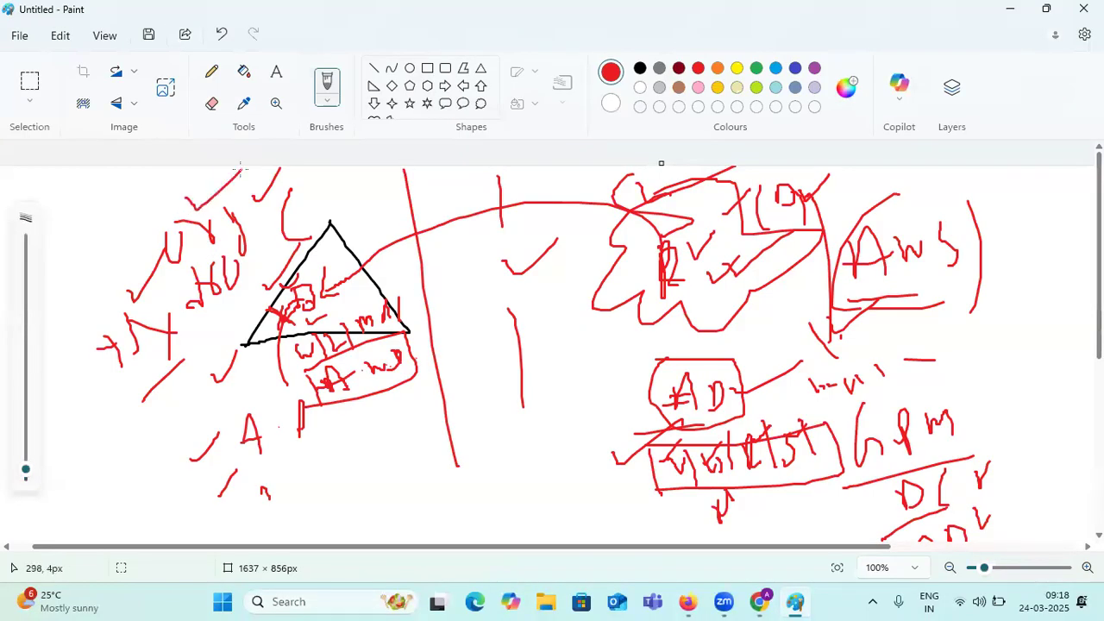
- Enclose the cloud between two long curved lines and handwrite a short "Aw" note beyond the bracket around "AWS"
left_click_drag(664, 171, 721, 160)
left_click_drag(604, 173, 652, 429)
left_click_drag(830, 175, 901, 352)
left_click_drag(990, 312, 993, 339)
left_click_drag(994, 293, 1011, 338)
mouse_move(1018, 314)
left_mouse_down()
mouse_move(1006, 337)
mouse_move(1070, 303)
left_mouse_up()
- Draw a long arrow from the triangle down to a small note in the canvas's lower-left area, and return to the WorkSpaces directories page
left_click_drag(285, 219, 72, 460)
mouse_move(59, 422)
left_mouse_down()
mouse_move(59, 471)
mouse_move(92, 496)
left_mouse_up()
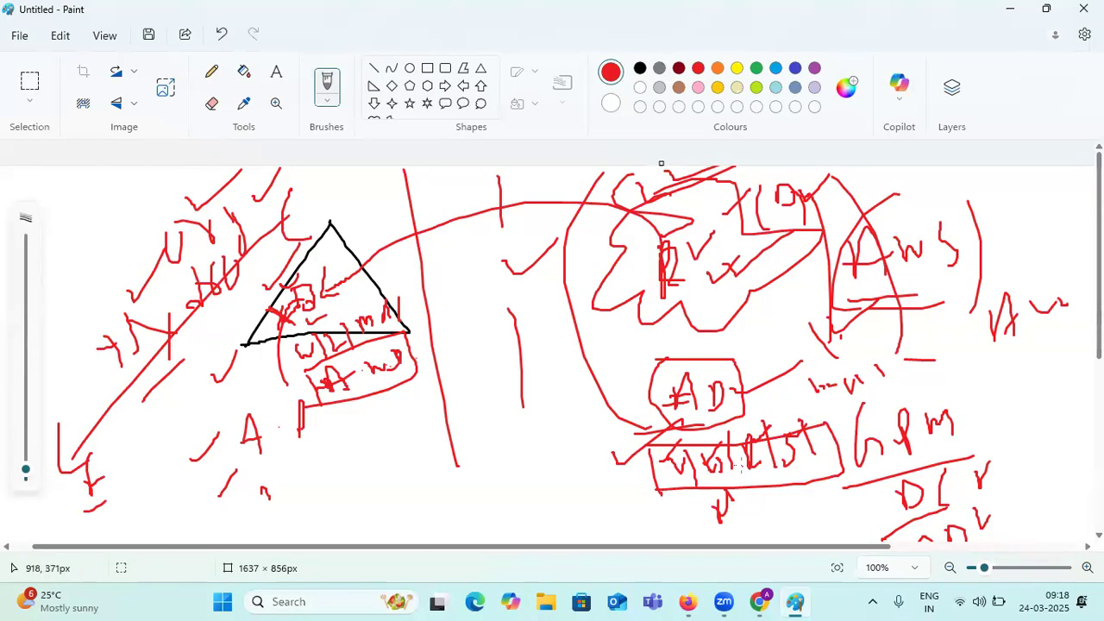
left_click(1021, 14)
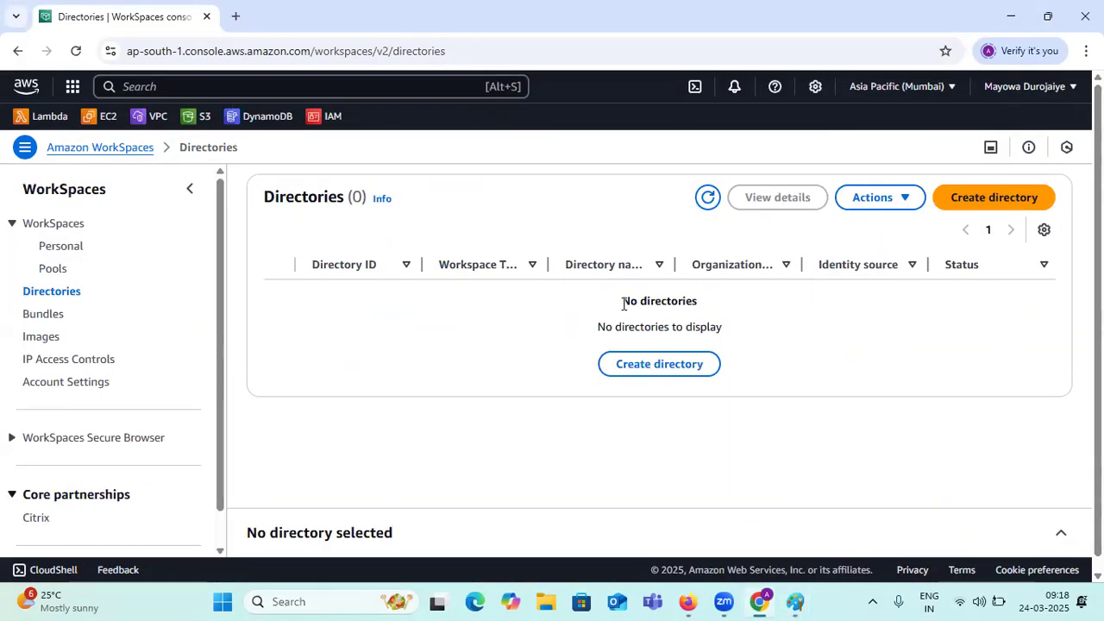
- Highlight the empty-list message and start creating a new WorkSpaces directory
left_click_drag(619, 300, 858, 324)
left_click(819, 324)
left_click(1009, 199)
- Examine the WorkSpace type section, highlighting its heading and the Personal option
left_click_drag(263, 255, 363, 249)
scroll(315, 284, "down", 2)
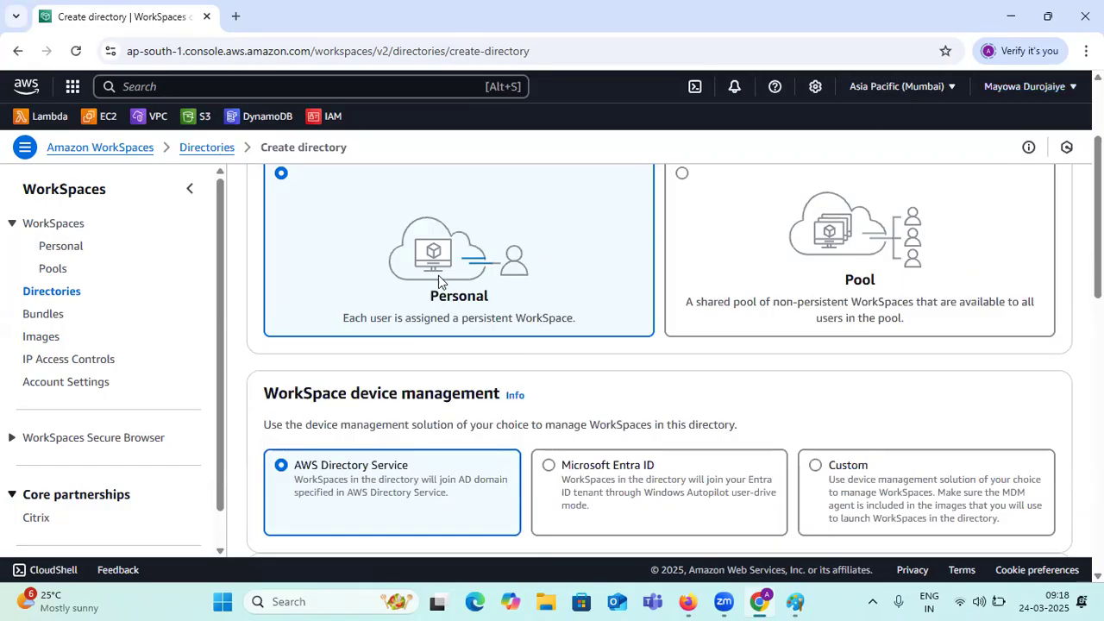
scroll(432, 283, "up", 1)
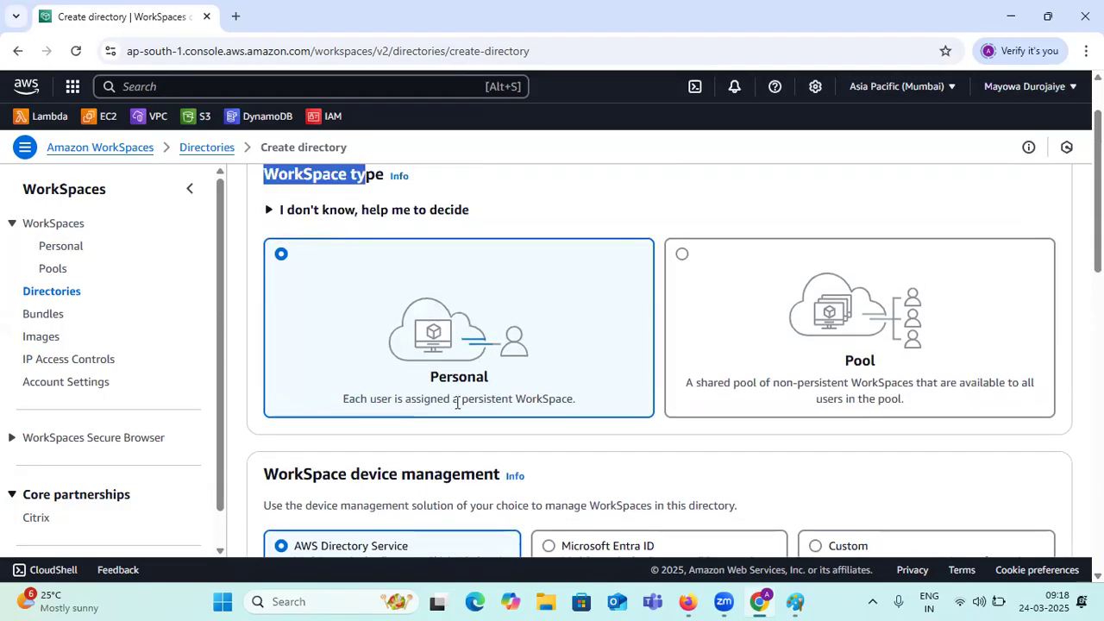
left_click_drag(431, 376, 503, 381)
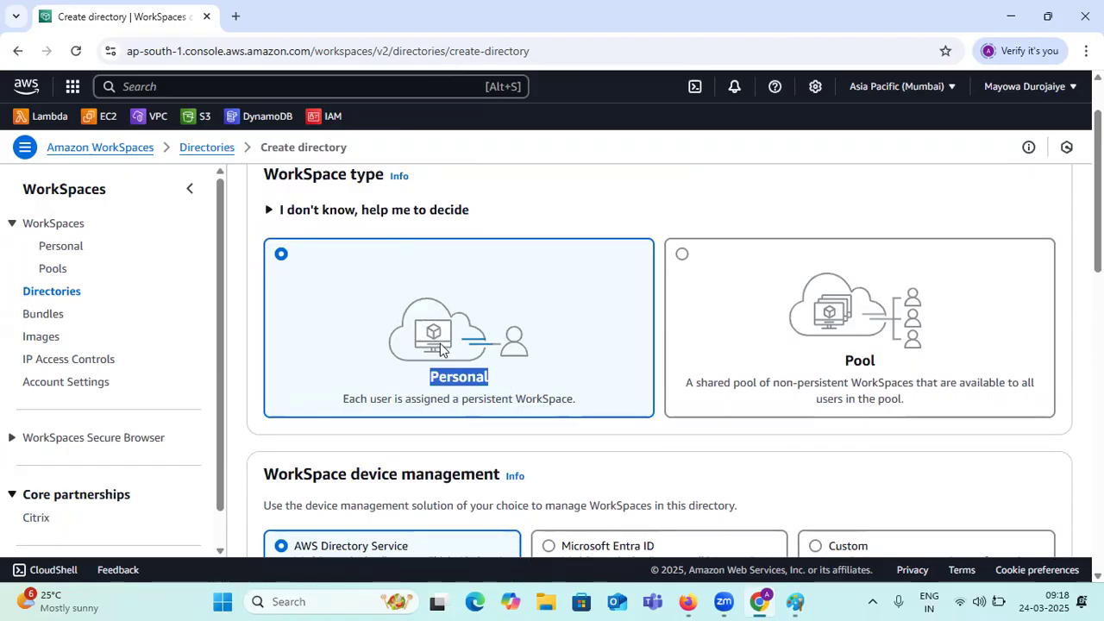
left_click(446, 377)
left_click_drag(432, 377, 506, 378)
- Try the Microsoft Entra ID and Custom device management options, return to Microsoft Entra ID and highlight its name
scroll(509, 377, "down", 2)
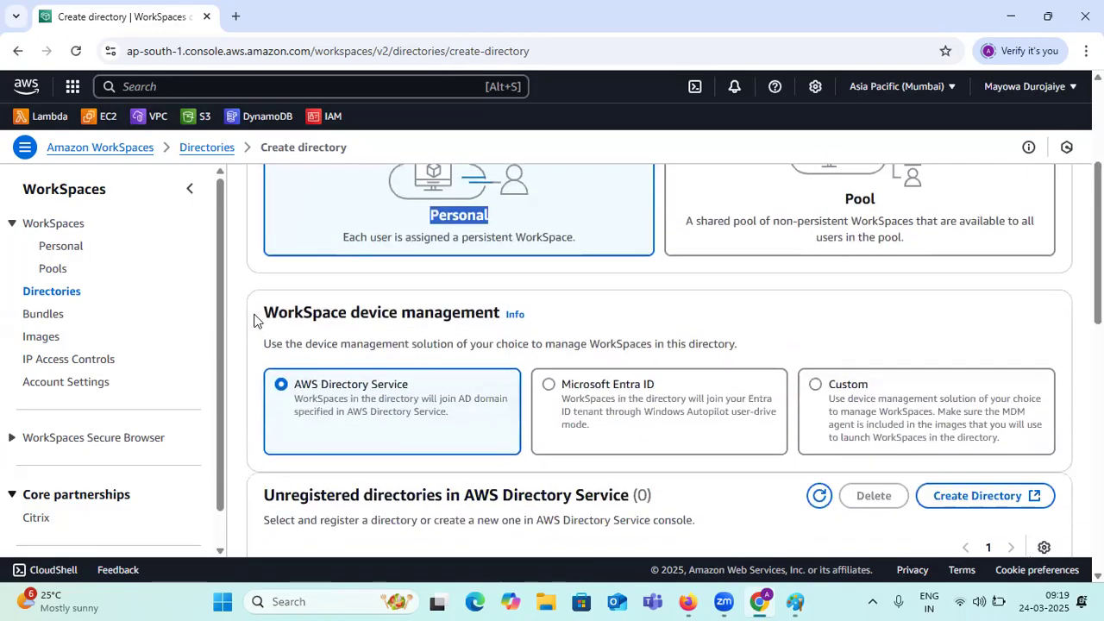
scroll(450, 323, "down", 1)
scroll(448, 321, "down", 1)
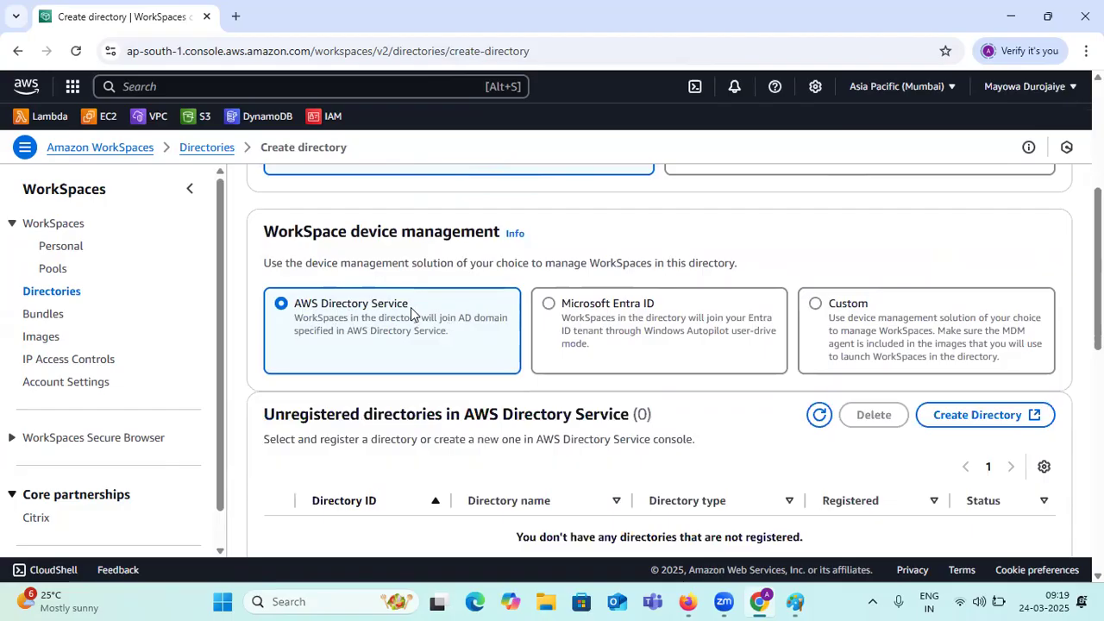
left_click(586, 312)
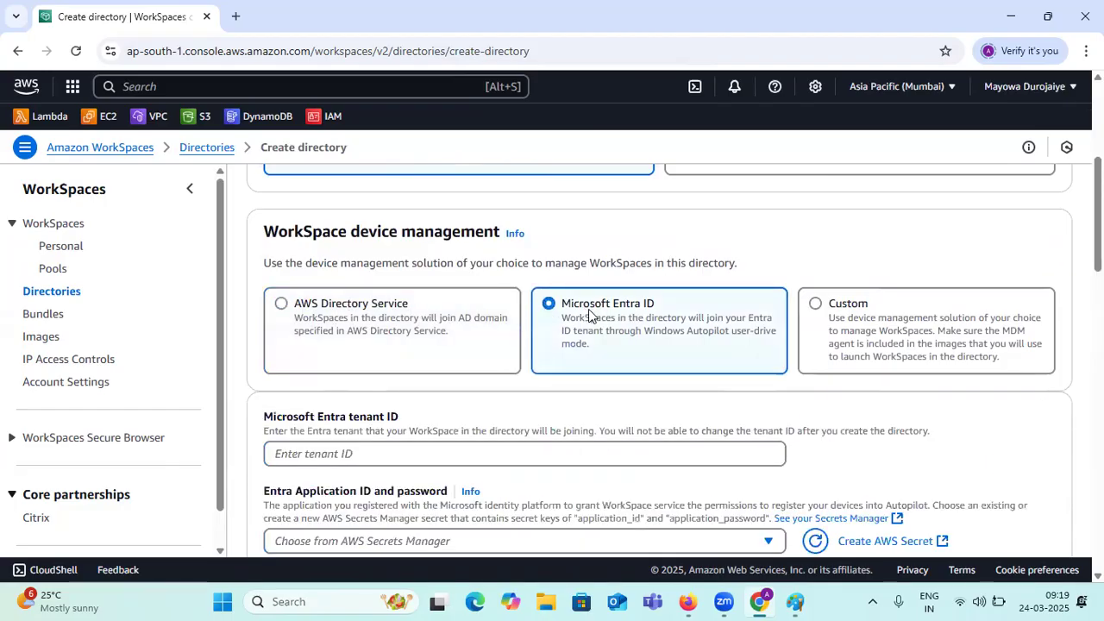
left_click(830, 313)
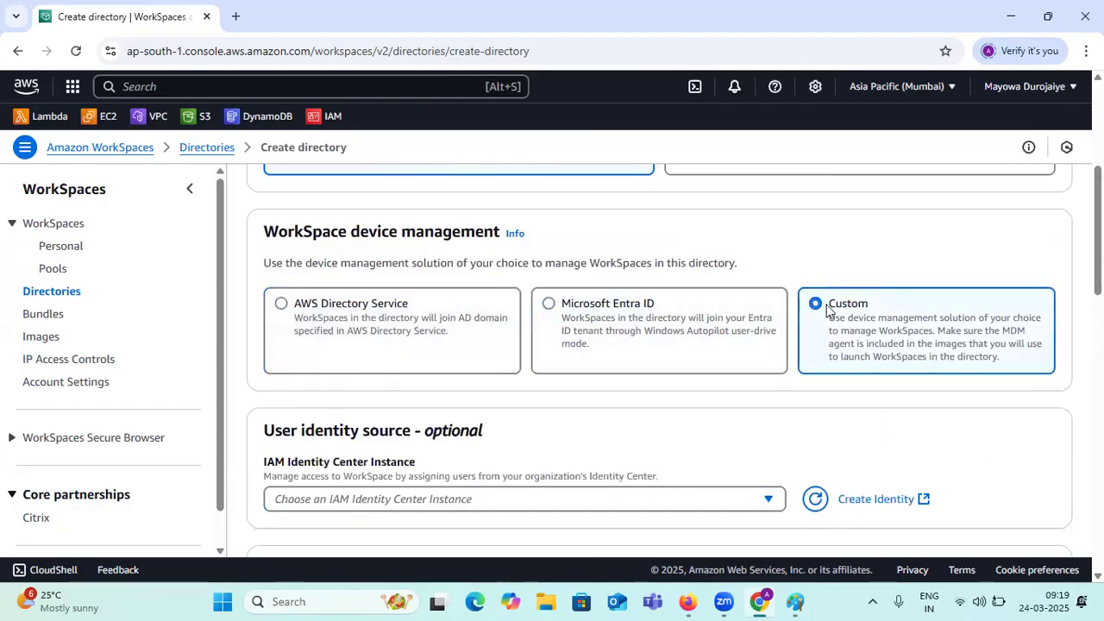
left_click(553, 309)
left_click_drag(567, 308, 669, 309)
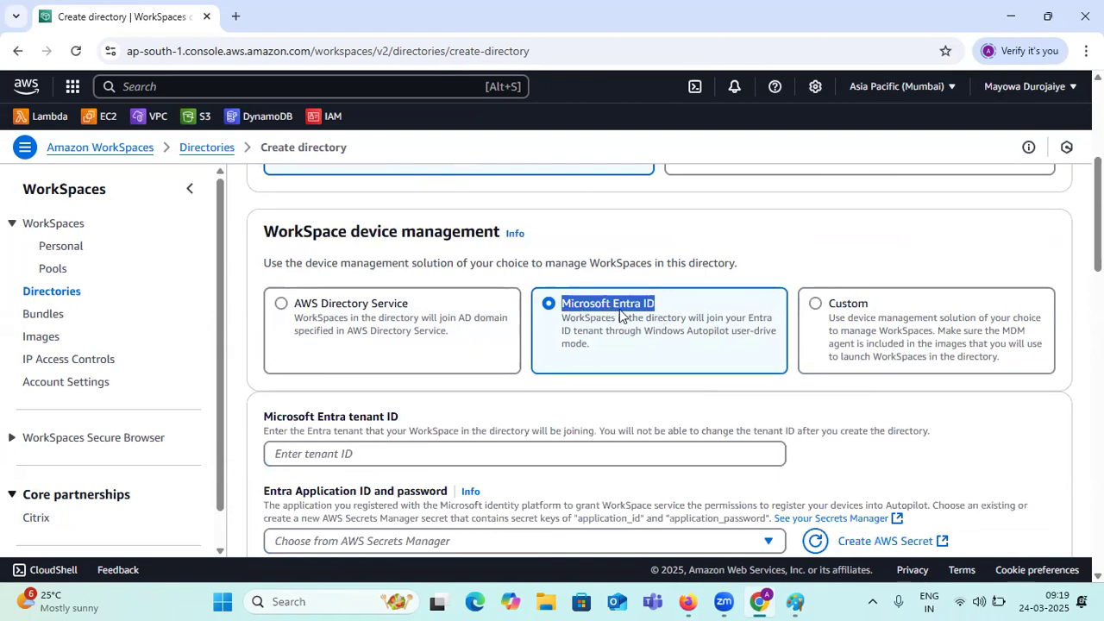
- Switch to Microsoft Edge, sign in to the Azure portal with the saved account and open Microsoft Entra ID
left_click(476, 602)
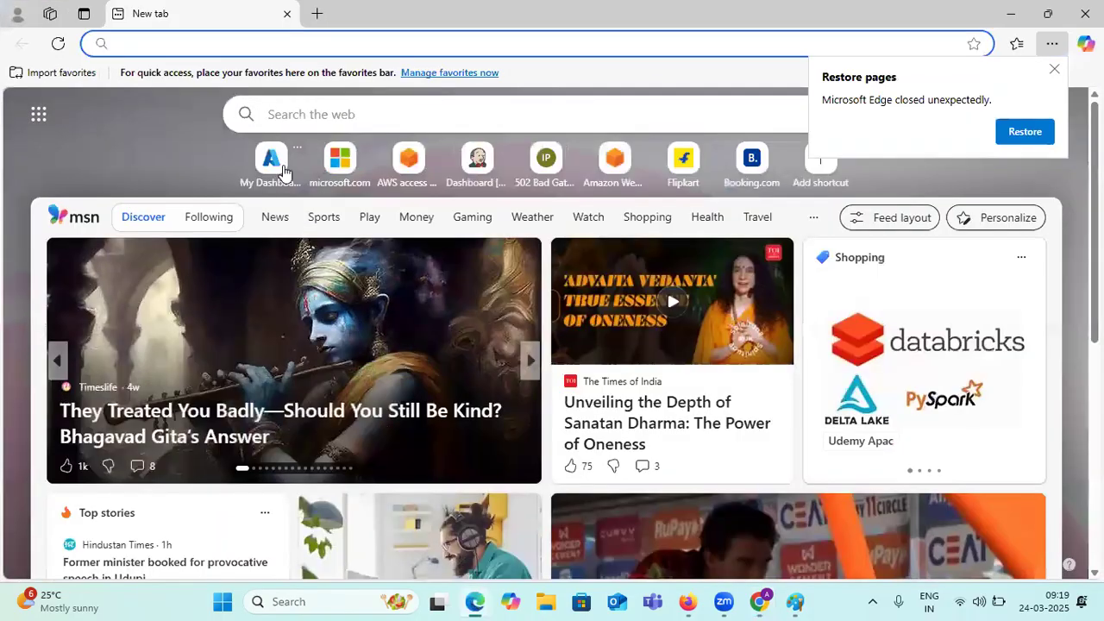
left_click(283, 167)
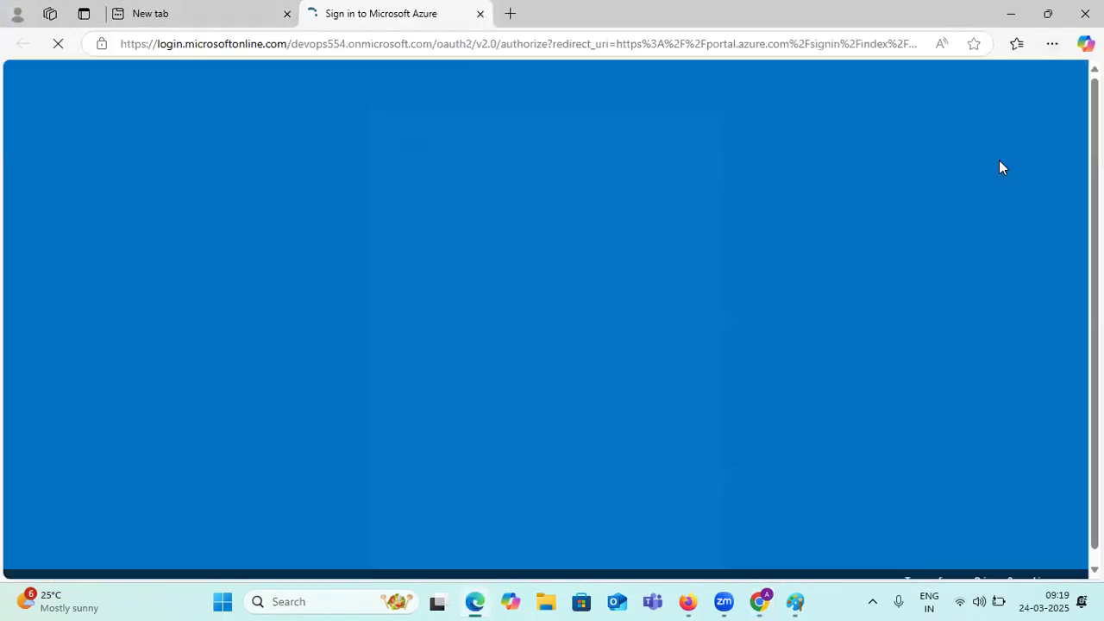
left_click(287, 13)
left_click(462, 255)
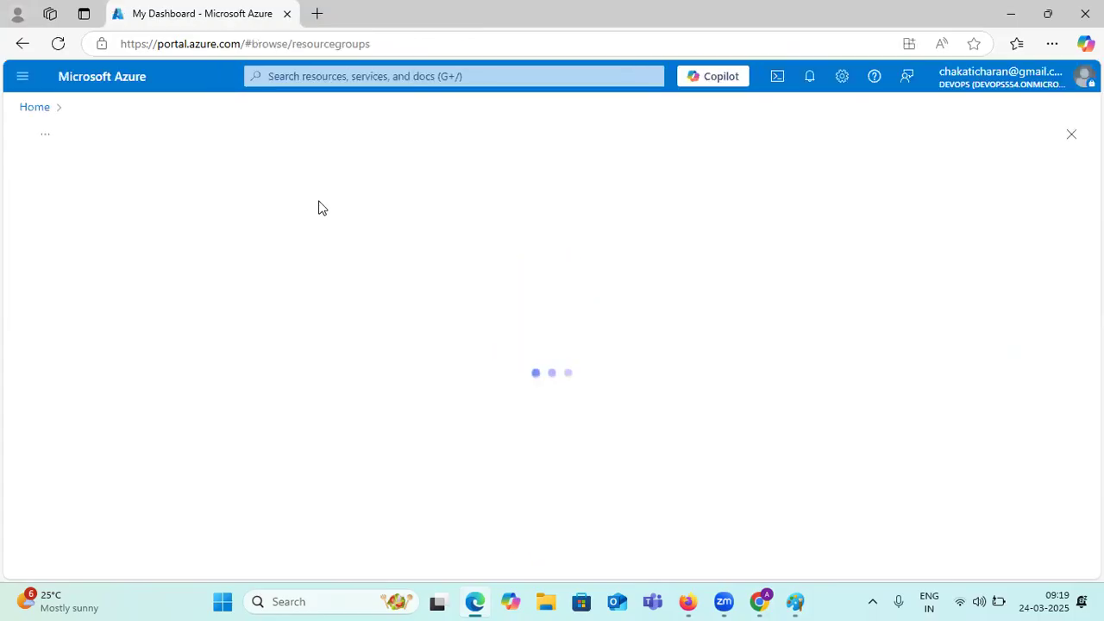
left_click(333, 77)
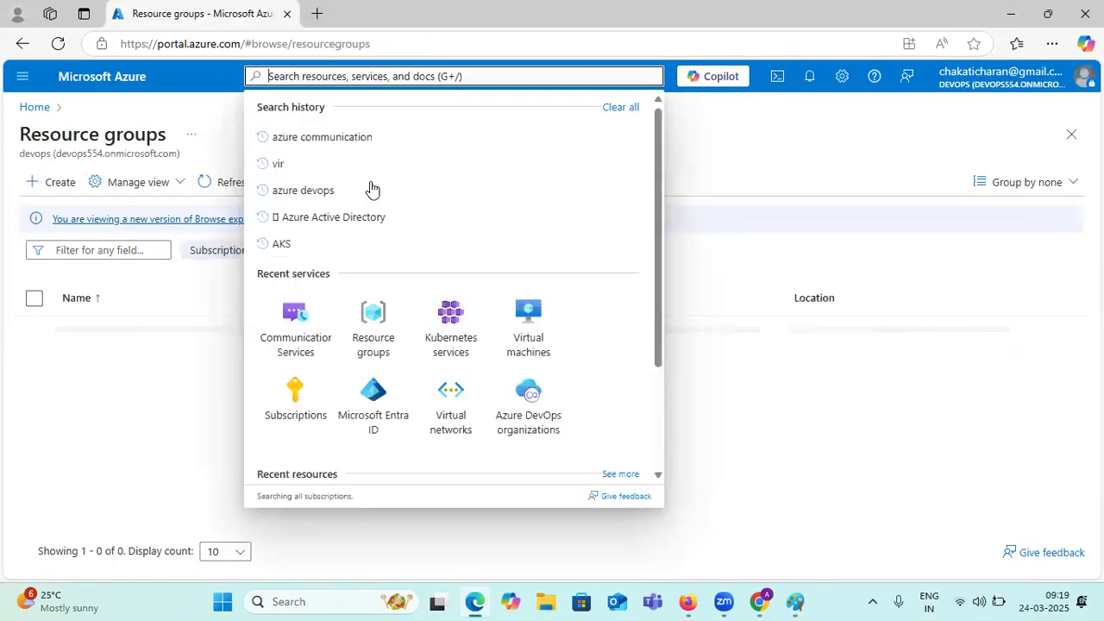
left_click(373, 416)
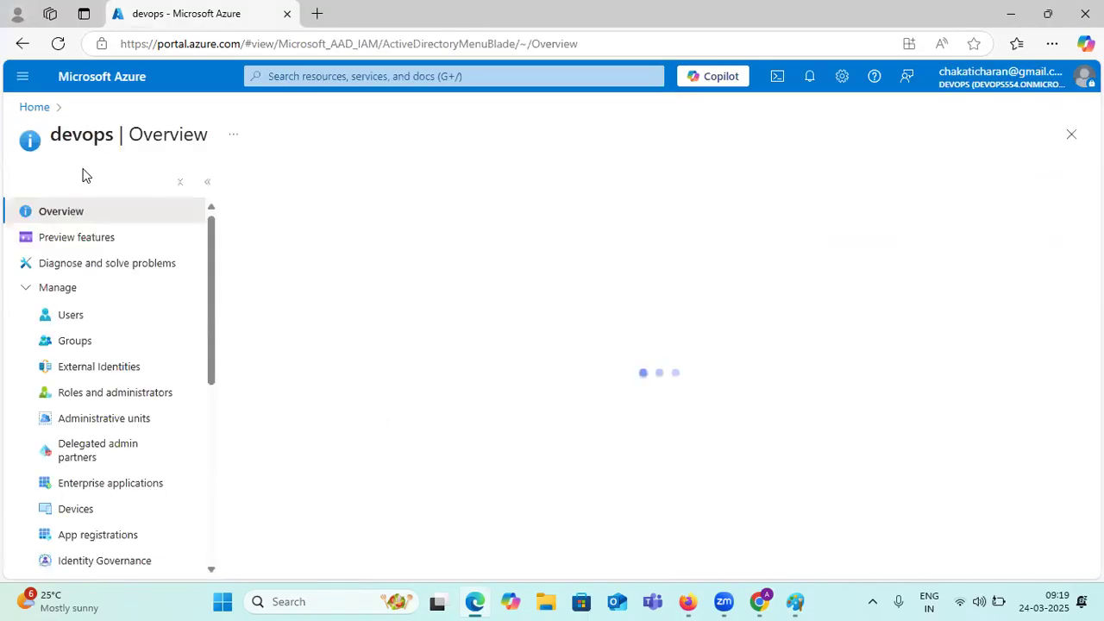
- View the Entra ID tenant's users and groups, and return to the WorkSpaces directory creation page
left_click(95, 319)
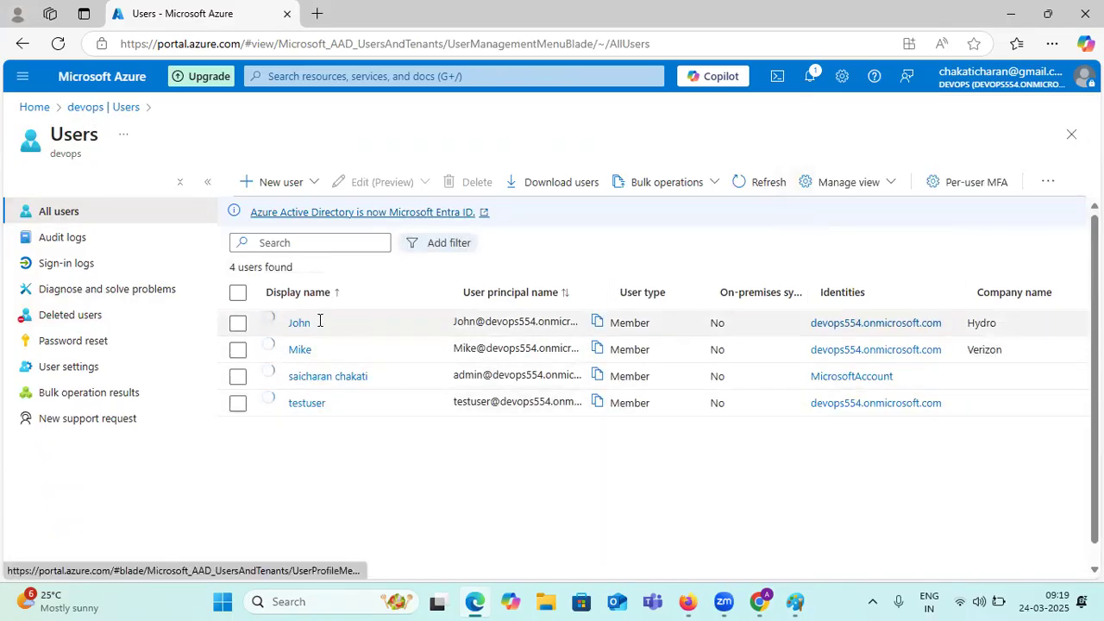
left_click(92, 107)
left_click(86, 343)
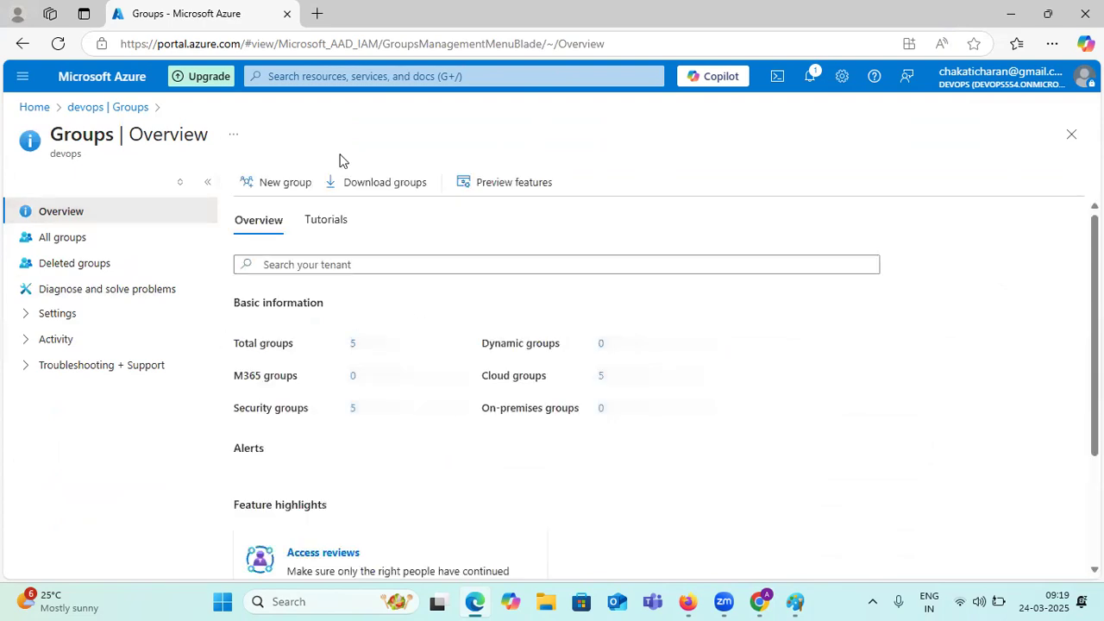
left_click(1011, 14)
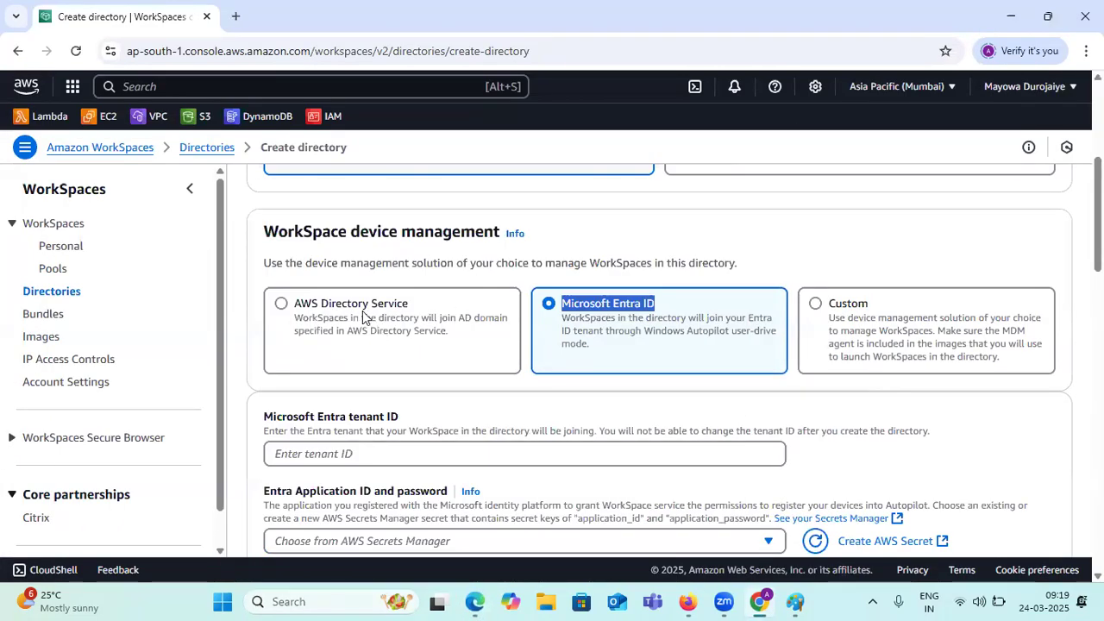
- Choose AWS Directory Service for WorkSpace device management, highlighting its description and comparing it with Microsoft Entra ID and Custom
left_click(314, 312)
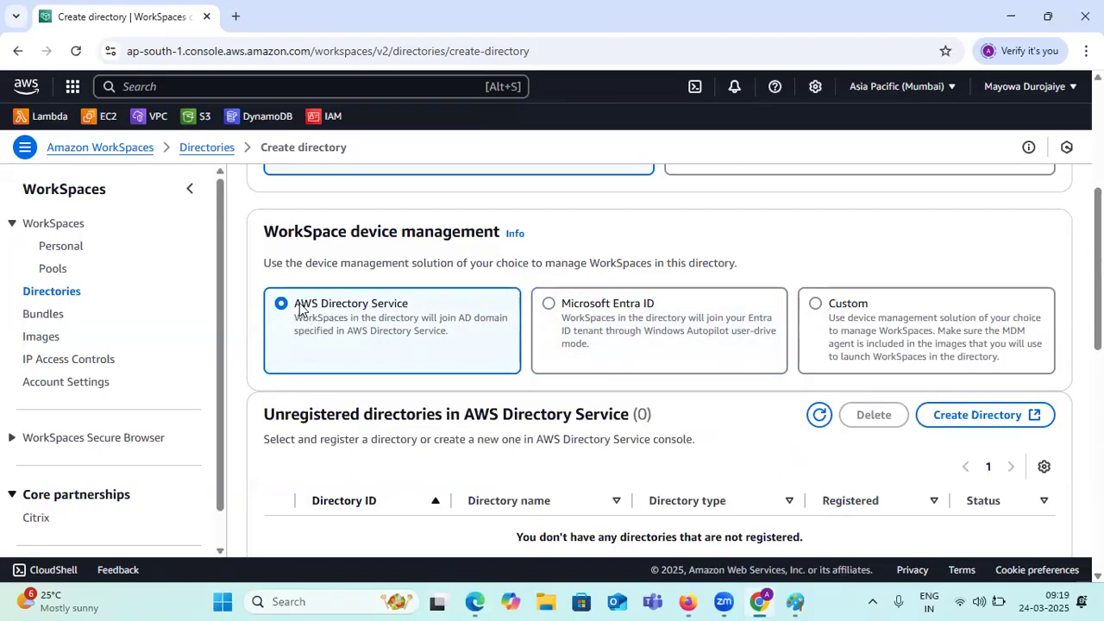
left_click_drag(295, 323, 434, 348)
left_click(419, 348)
left_click_drag(341, 337, 293, 302)
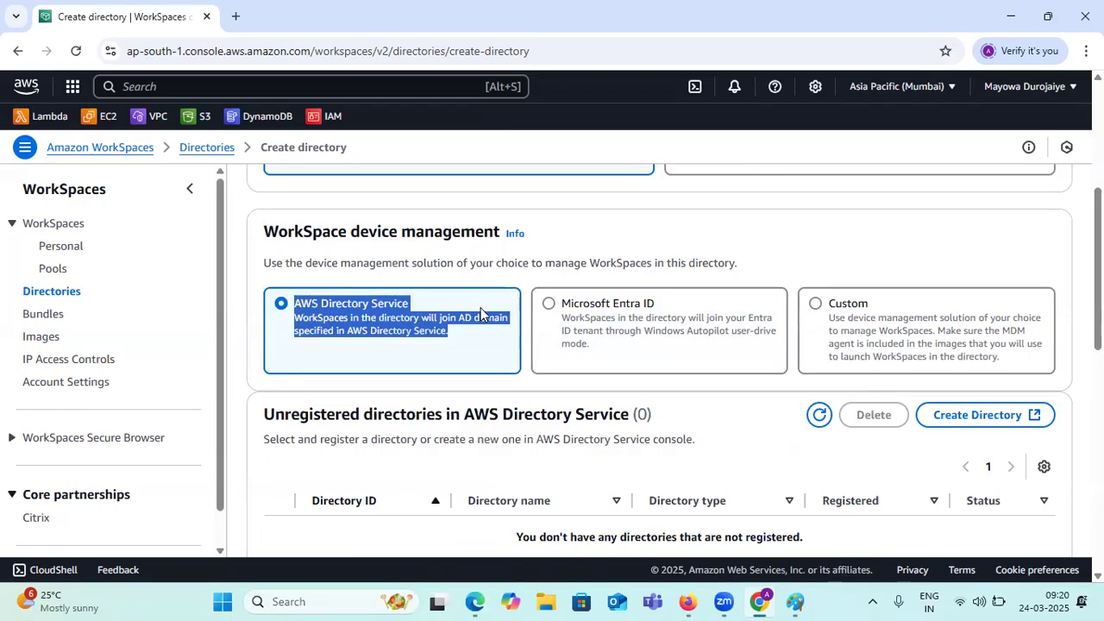
left_click(600, 315)
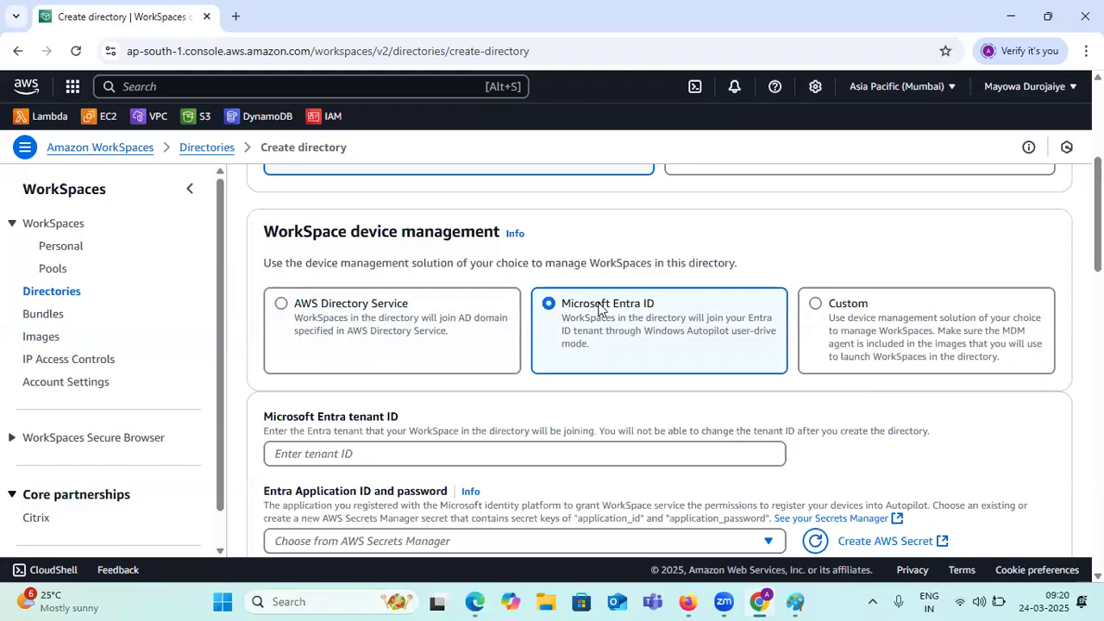
left_click(816, 305)
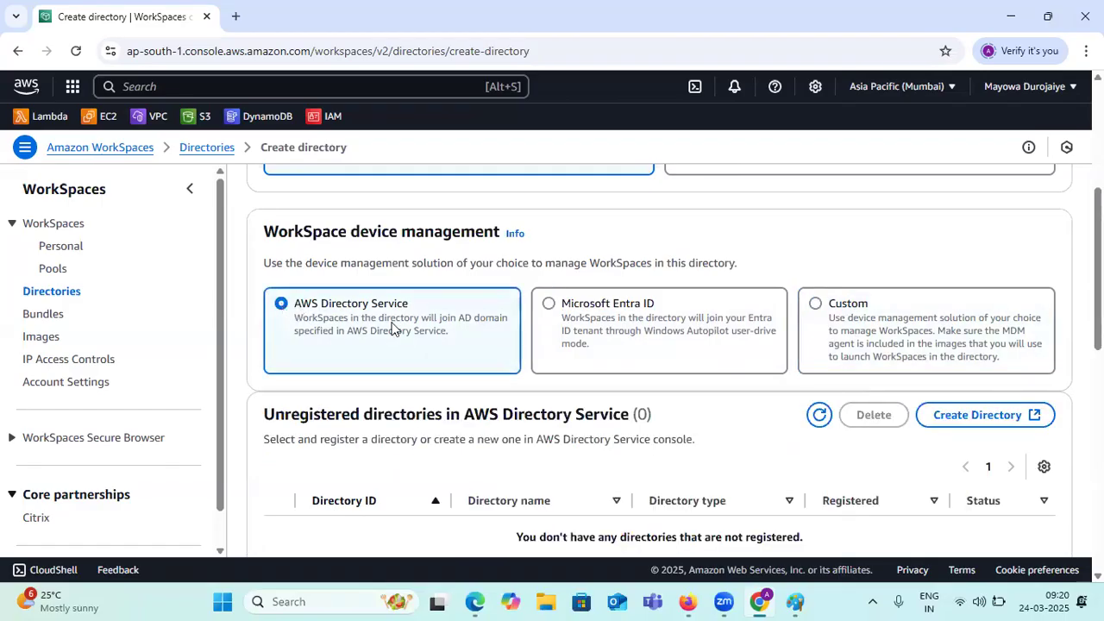
- Examine the unregistered directories section, highlighting its heading, and the registration settings below it
scroll(398, 328, "down", 3)
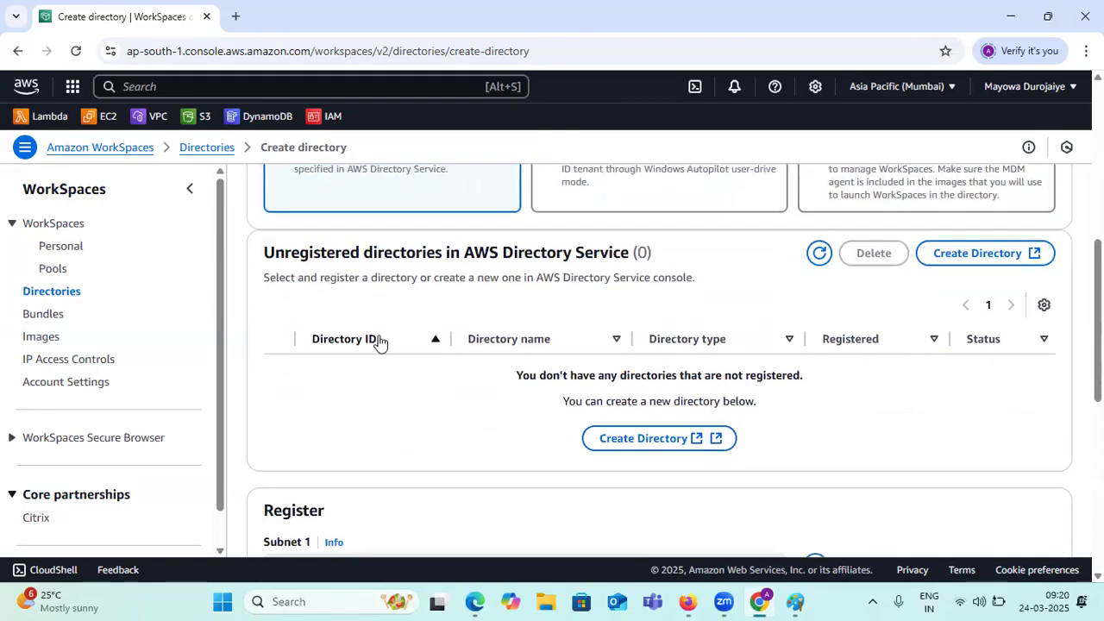
left_click_drag(264, 252, 628, 250)
scroll(764, 313, "down", 6)
scroll(636, 336, "up", 6)
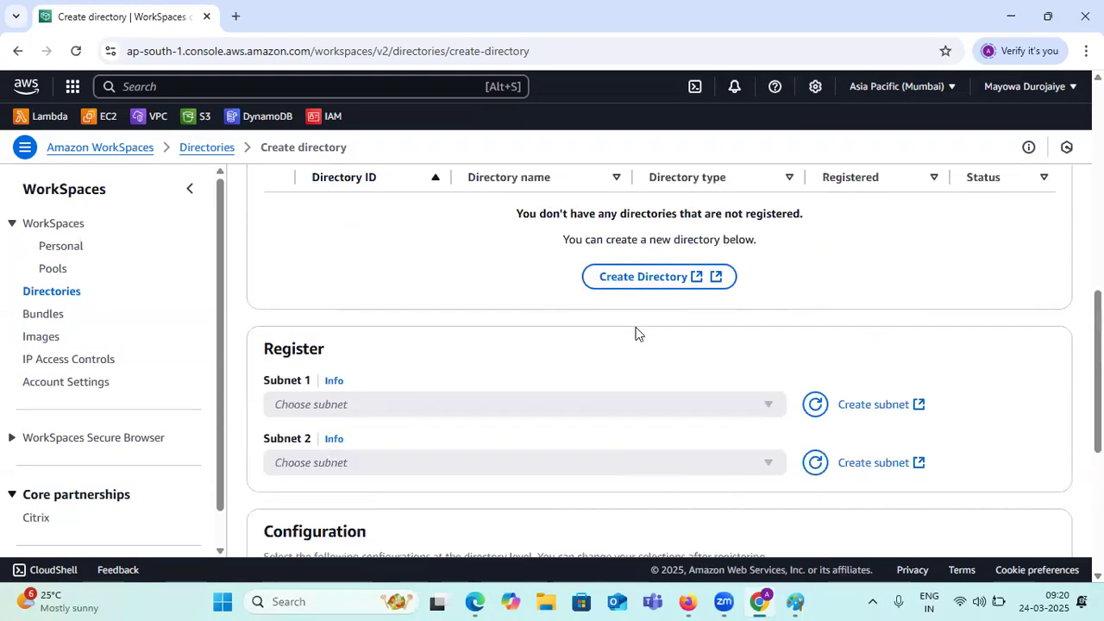
scroll(621, 321, "up", 1)
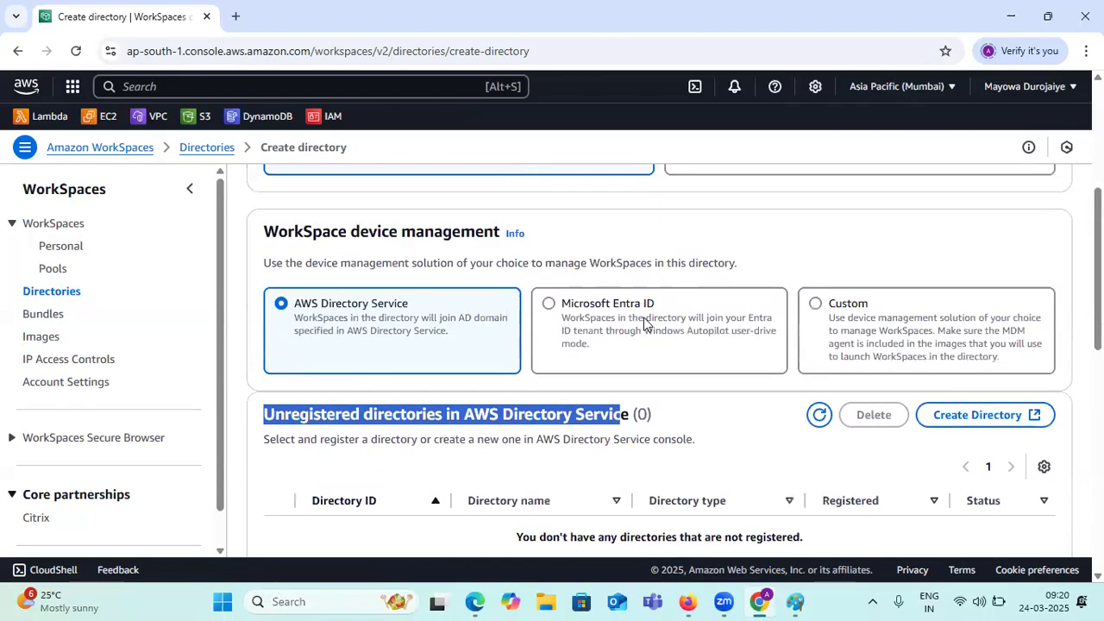
scroll(646, 318, "down", 1)
left_click(744, 346)
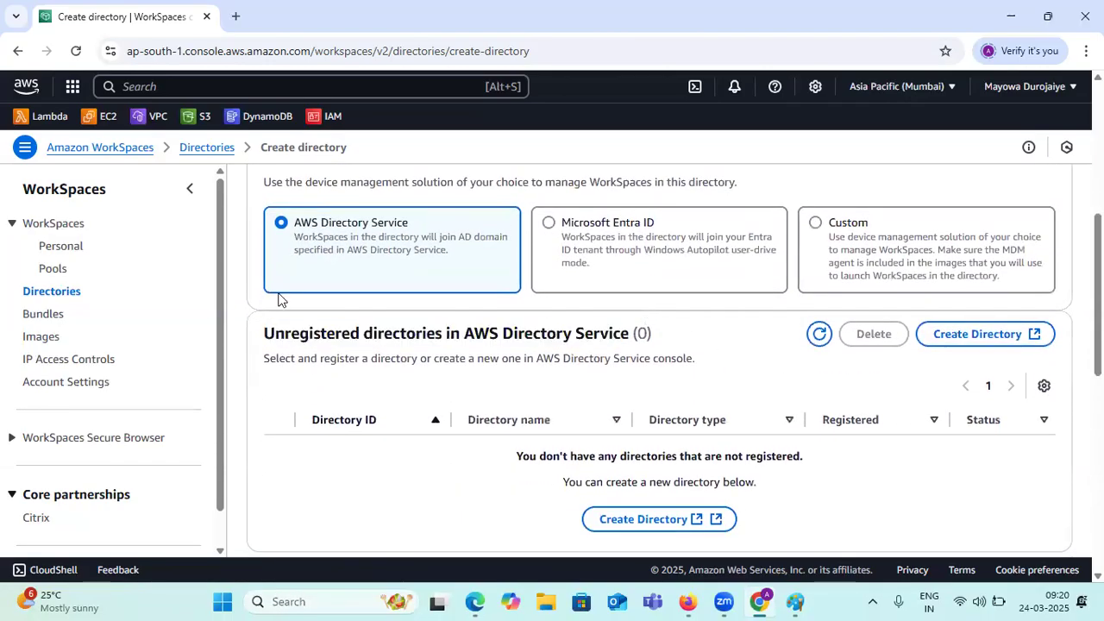
- Open the AWS Directory Service setup from the WorkSpaces page, check its directory types and the directories list, and dismiss the feedback banner
left_click(955, 340)
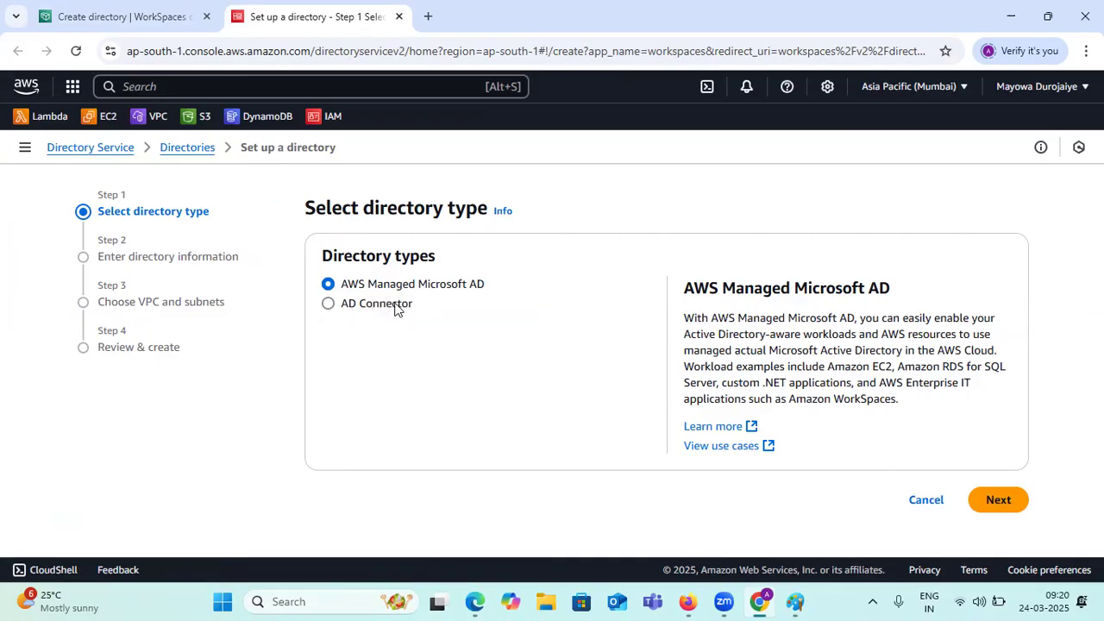
left_click(183, 149)
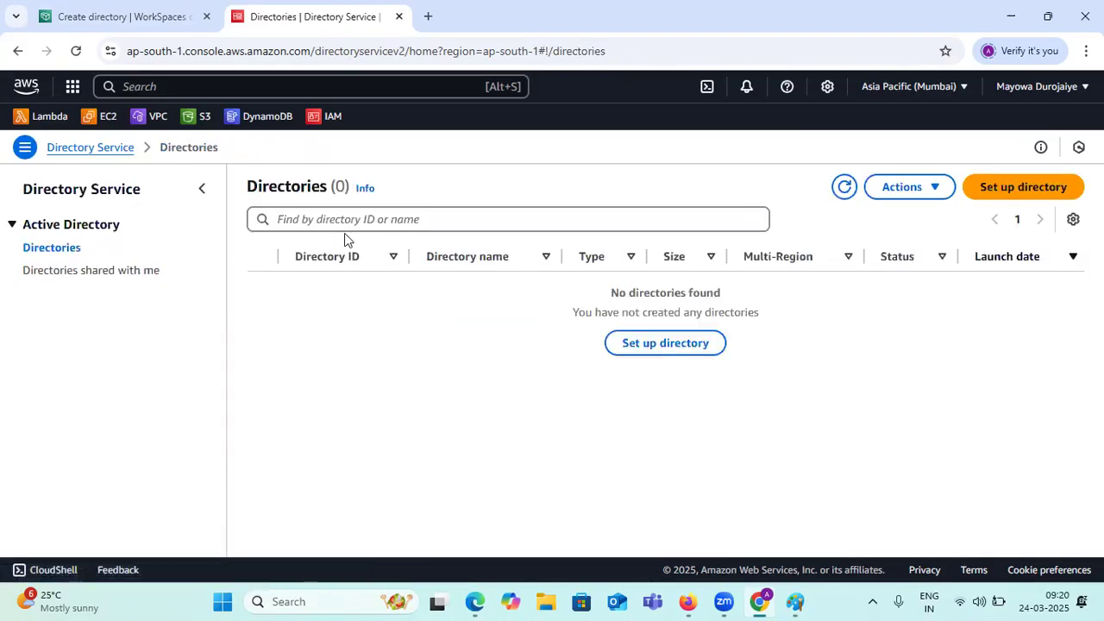
left_click(647, 344)
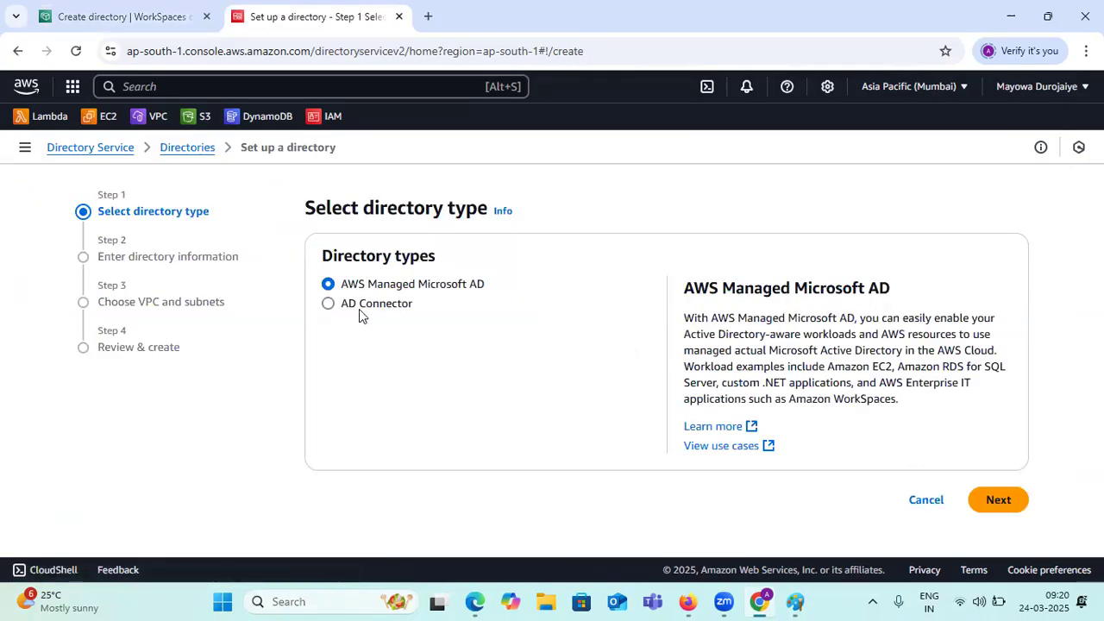
left_click(17, 51)
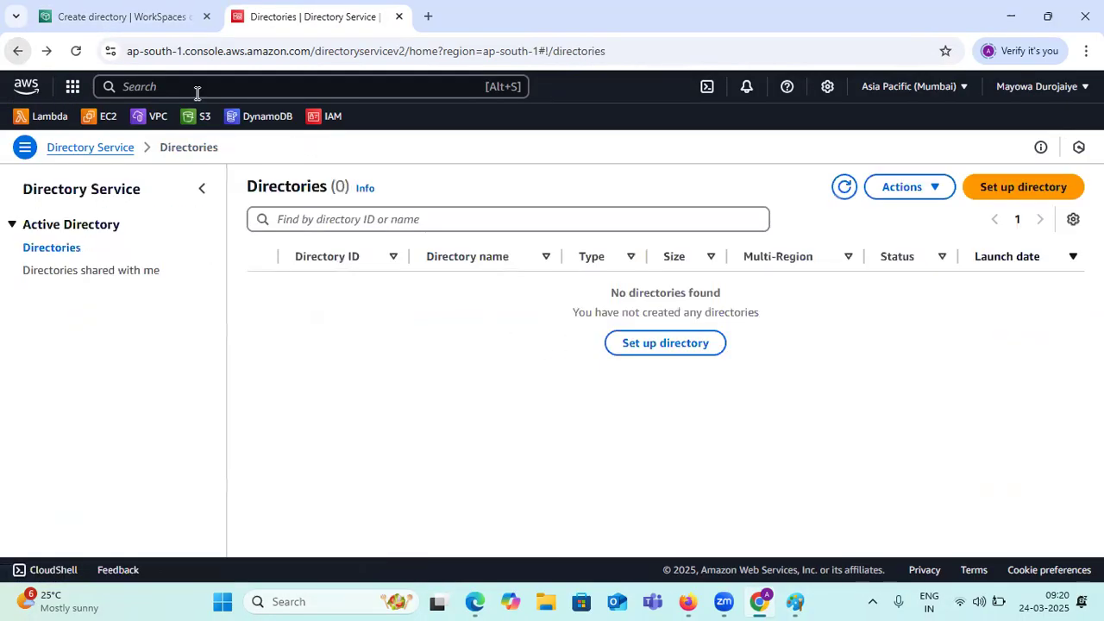
left_click(76, 51)
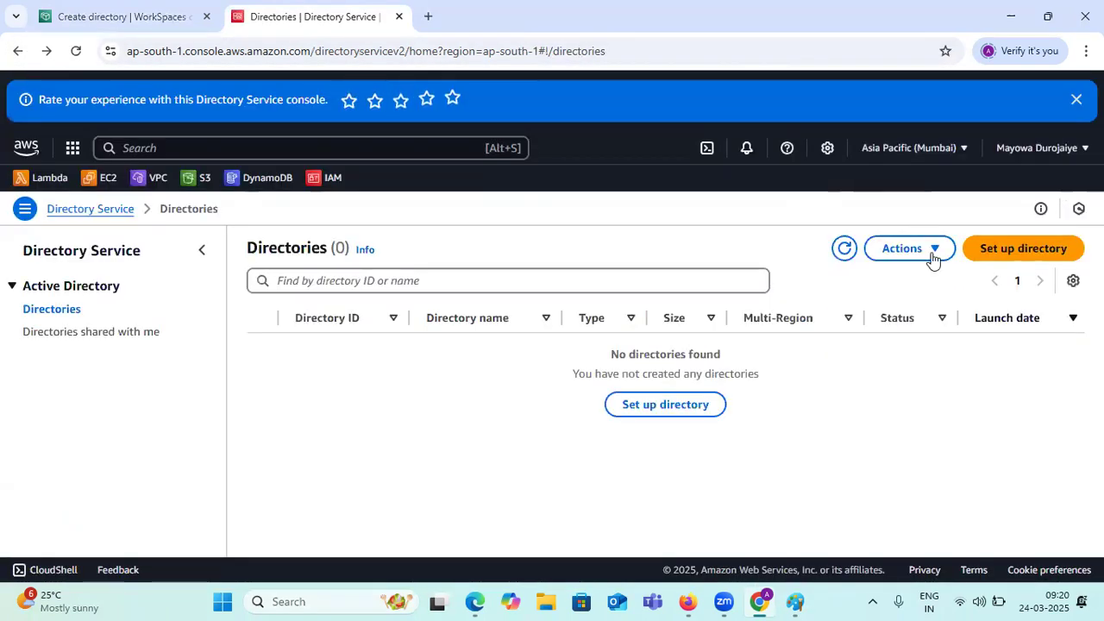
left_click(1005, 249)
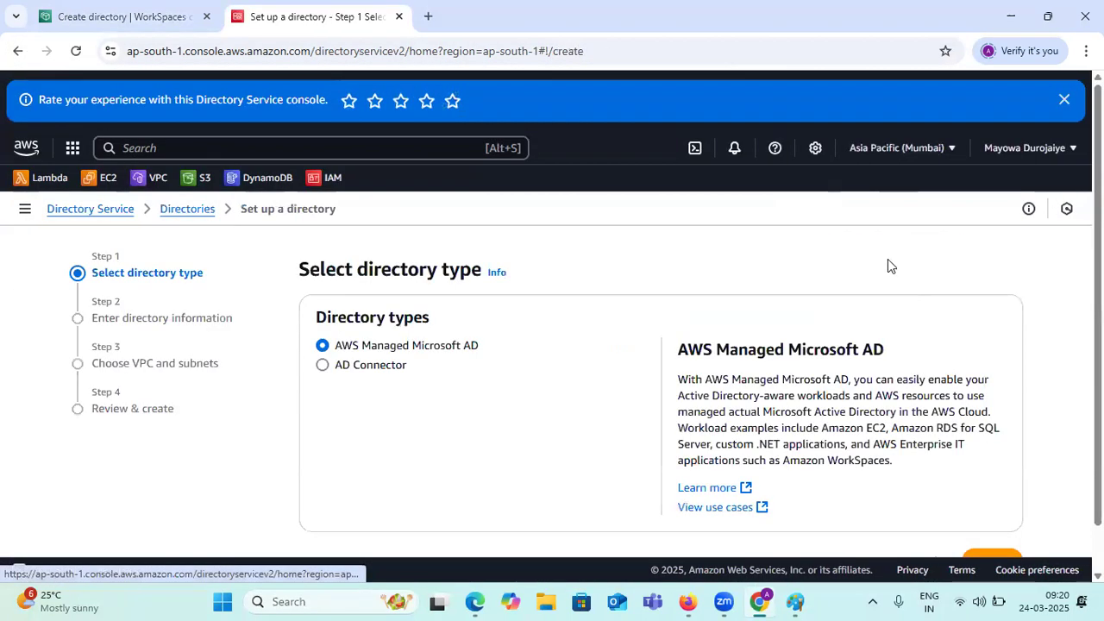
left_click(1075, 100)
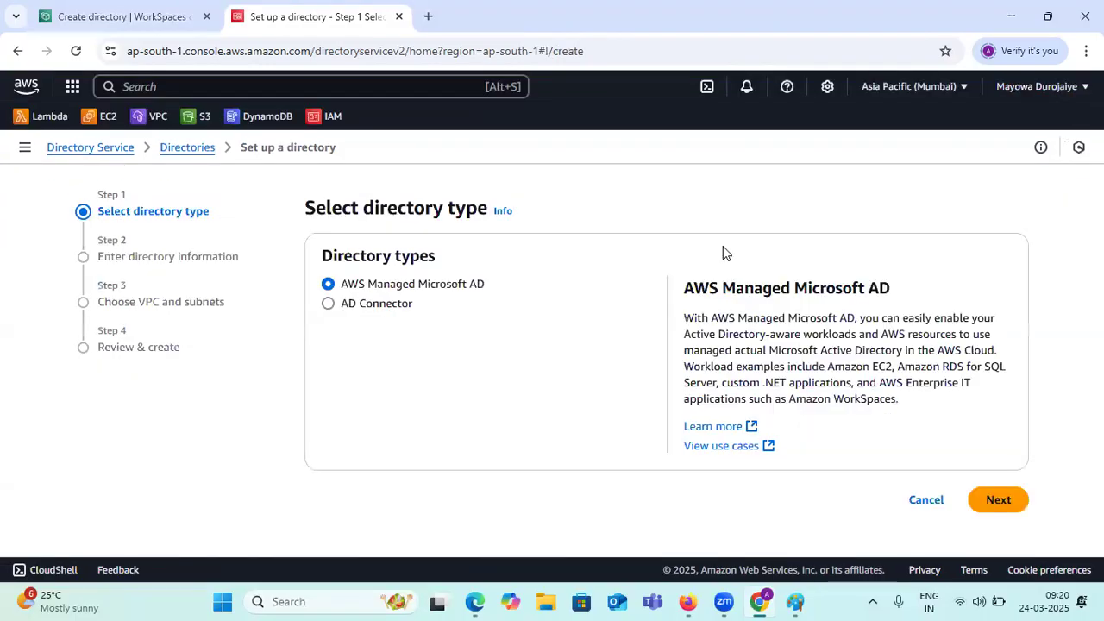
- Return to the WorkSpaces directory creation page, compare the Microsoft Entra ID and Custom device management options, and reselect AWS Directory Service
left_click(156, 24)
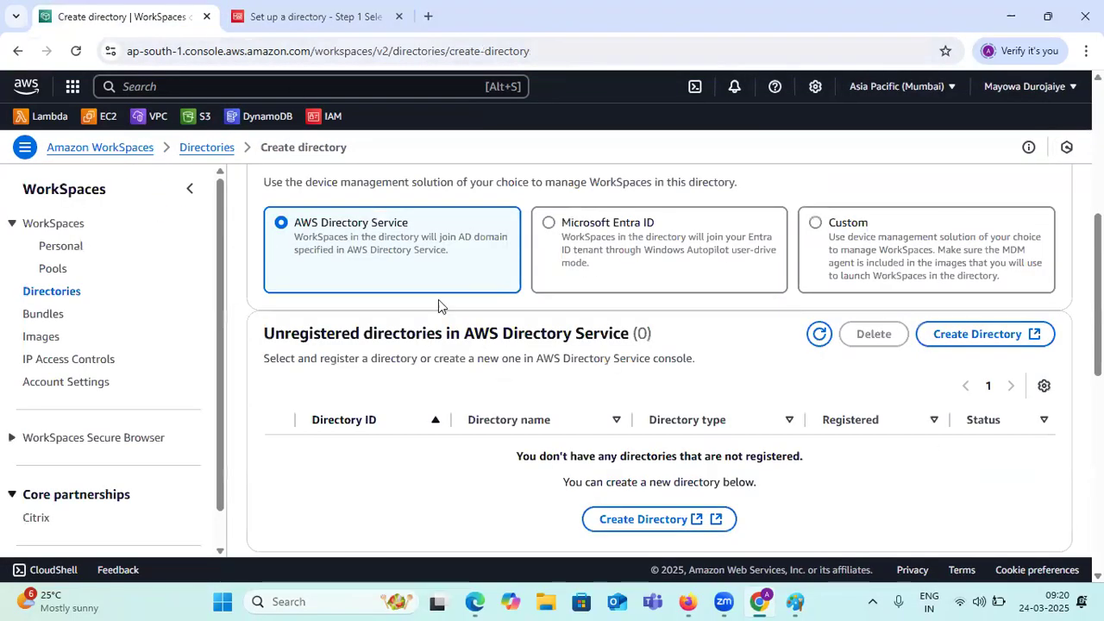
left_click(571, 223)
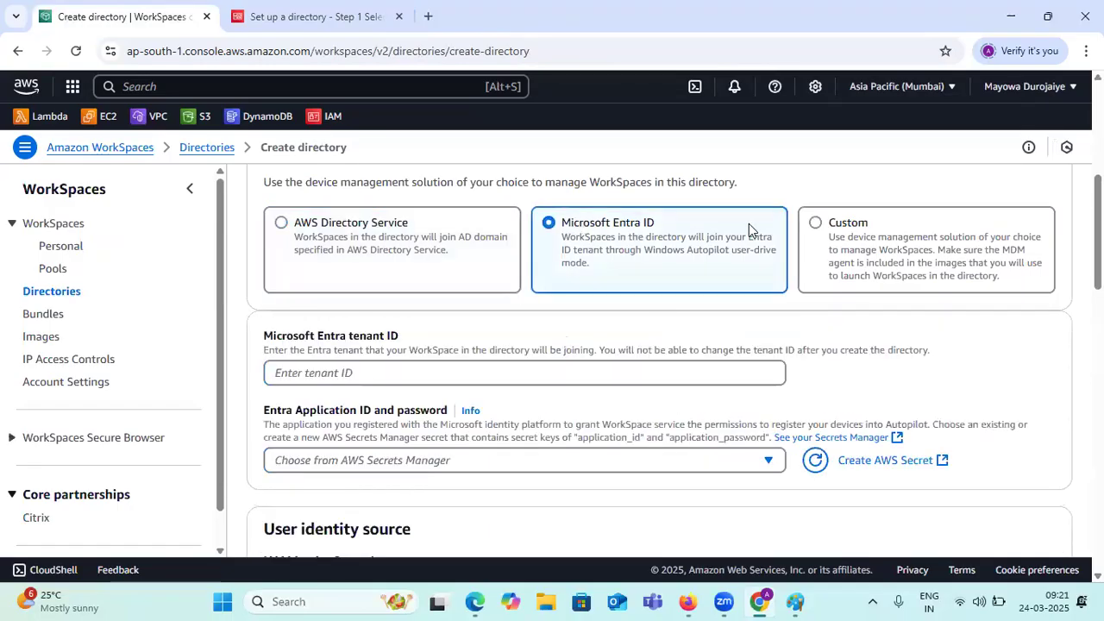
left_click(899, 225)
left_click(601, 222)
left_click(398, 222)
scroll(665, 481, "up", 2)
scroll(665, 480, "down", 3)
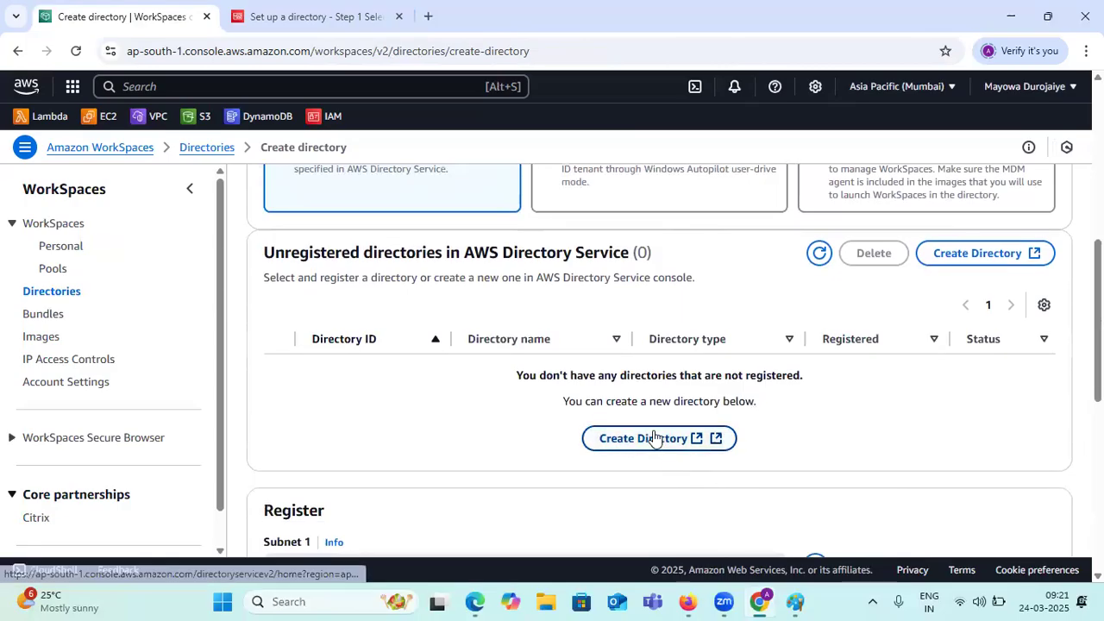
- Open a second directory setup page from the unregistered directories section, check its directory types, and close both setup pages
left_click(654, 440)
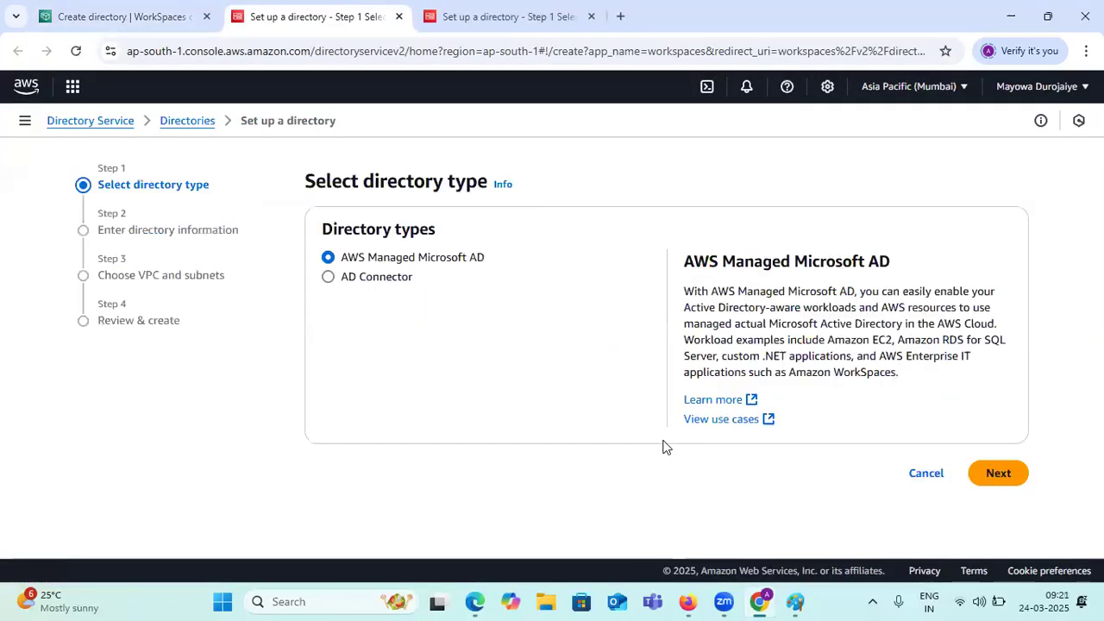
left_click(500, 7)
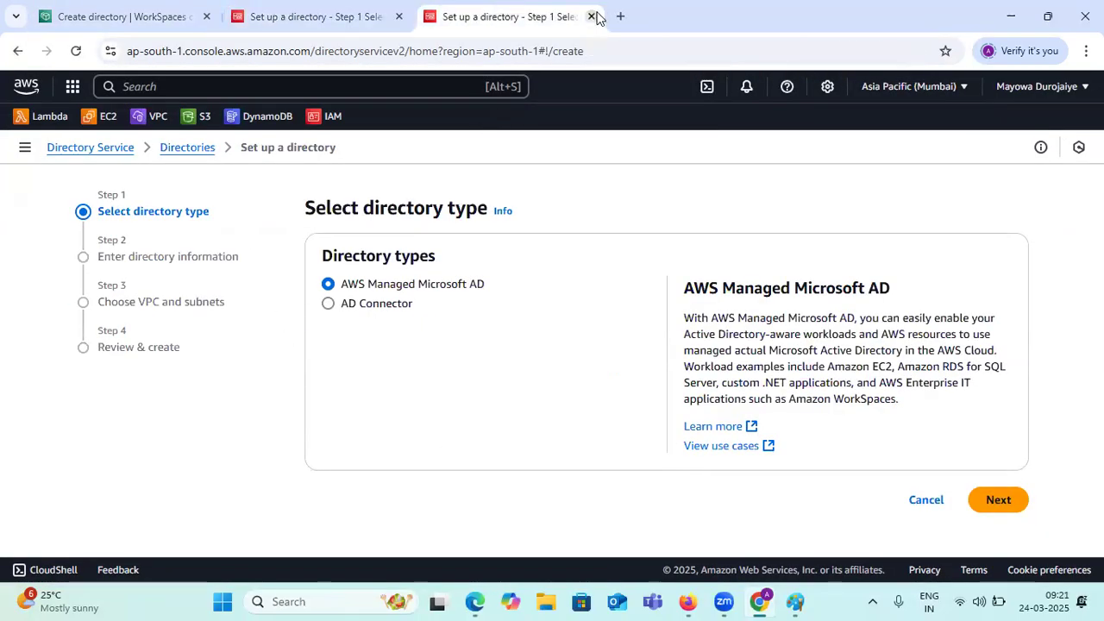
left_click(591, 16)
left_click(399, 16)
scroll(515, 363, "up", 5)
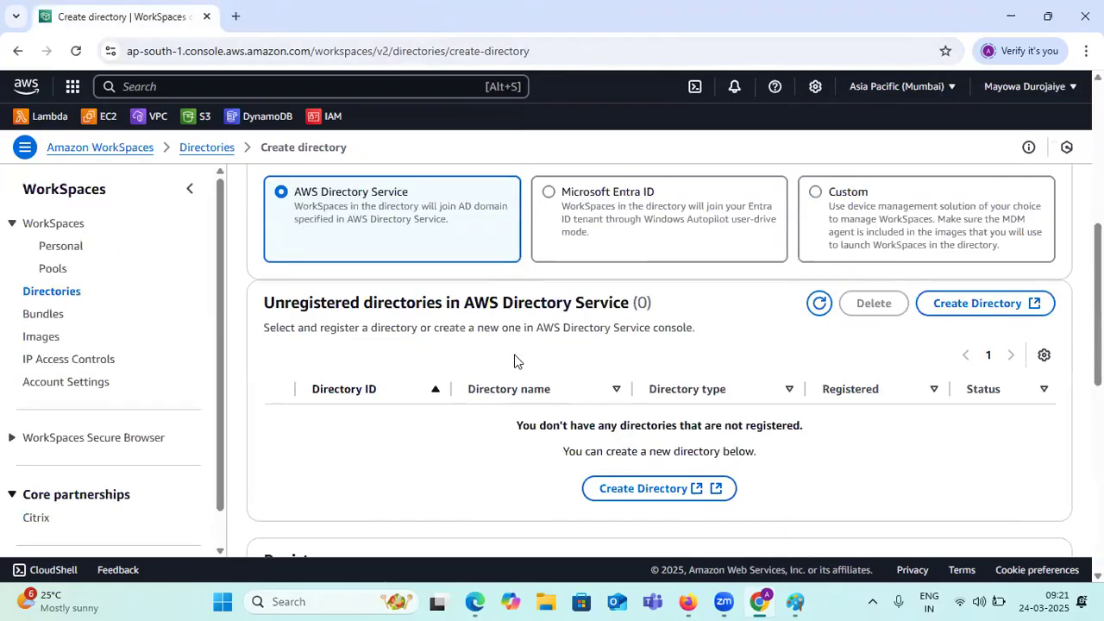
- Reload the WorkSpaces directory creation page and recheck the directory types offered in the Directory Service setup
left_click(84, 51)
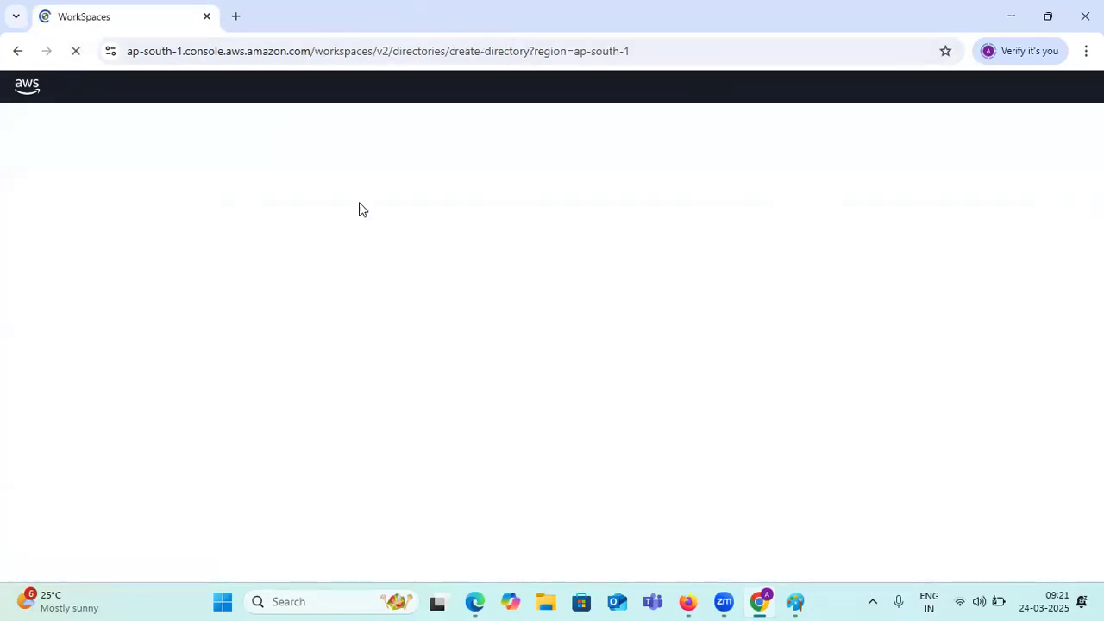
scroll(361, 272, "down", 5)
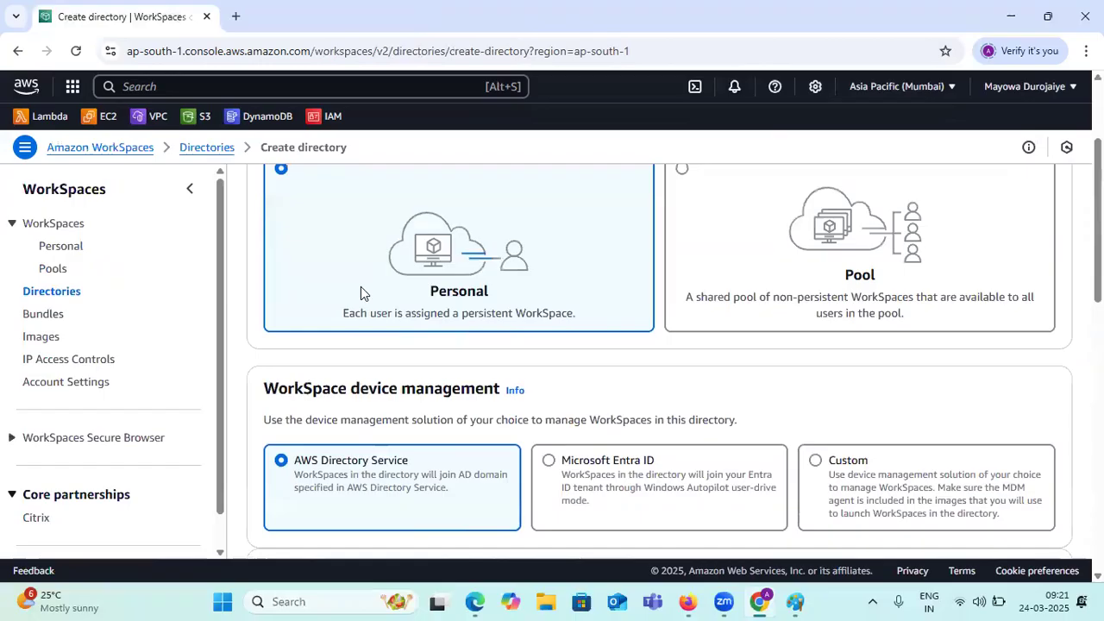
scroll(403, 240, "down", 3)
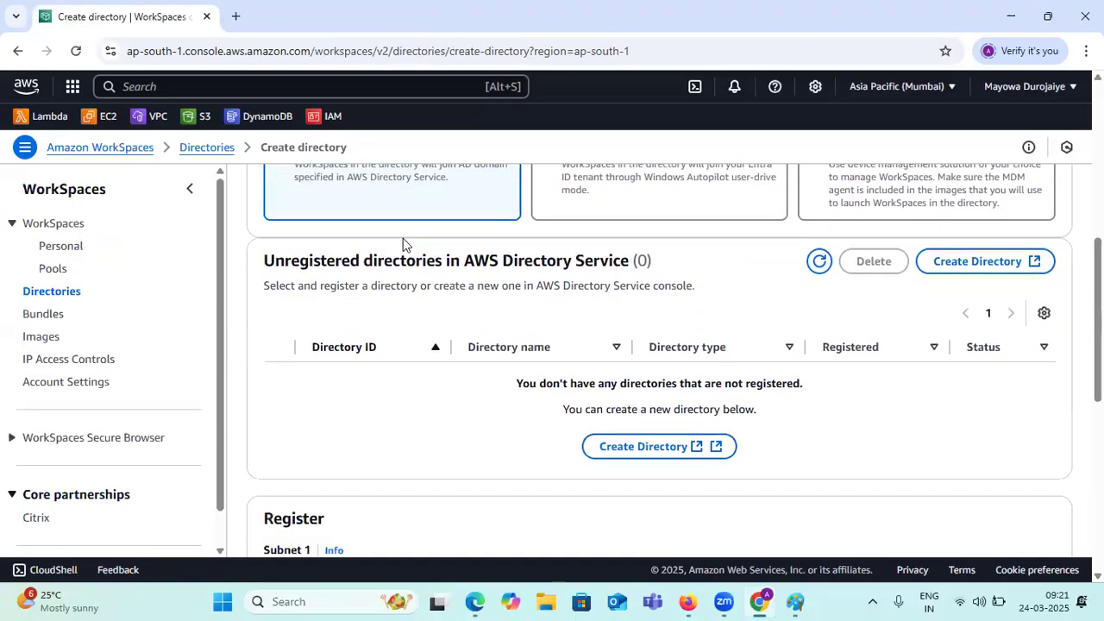
left_click(655, 355)
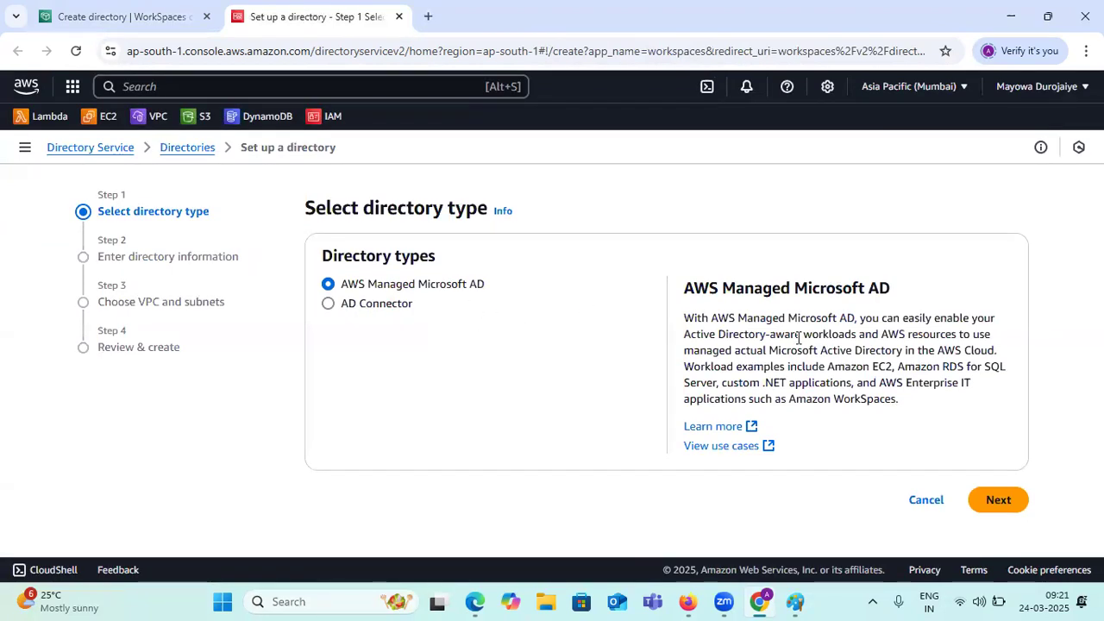
left_click(189, 148)
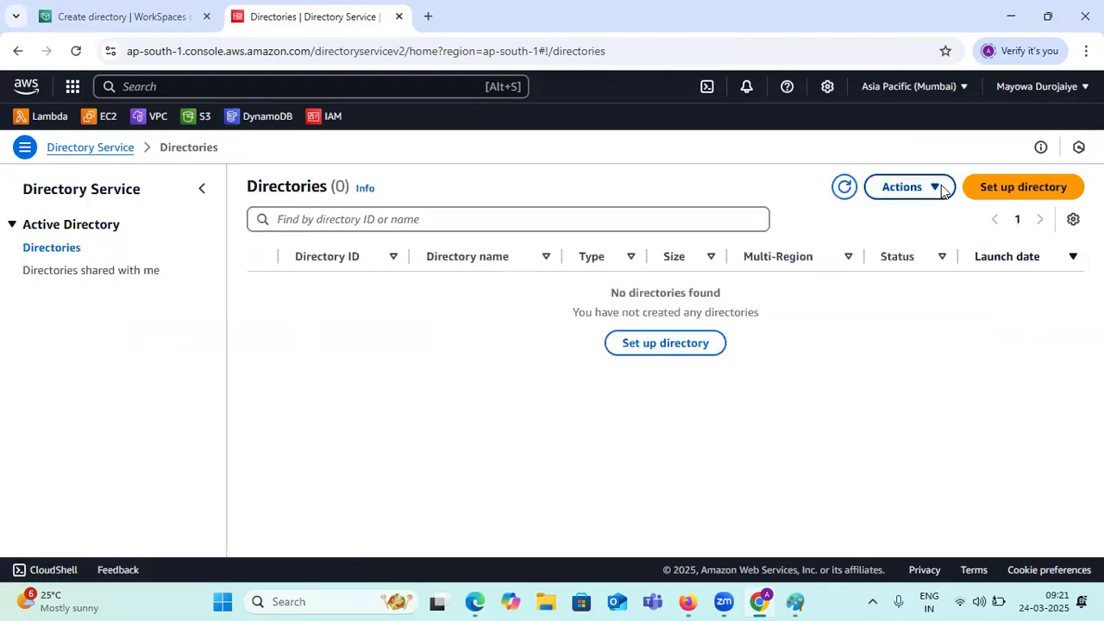
left_click(640, 346)
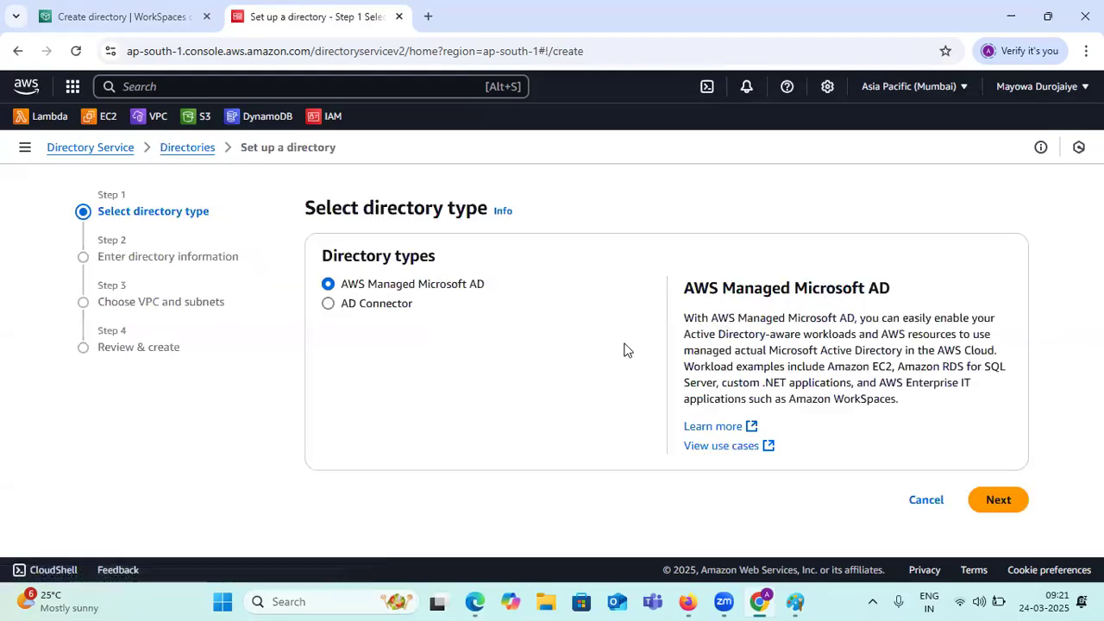
left_click(181, 150)
- Open the Directory Service home page and view the directory types available for setup
left_click(74, 150)
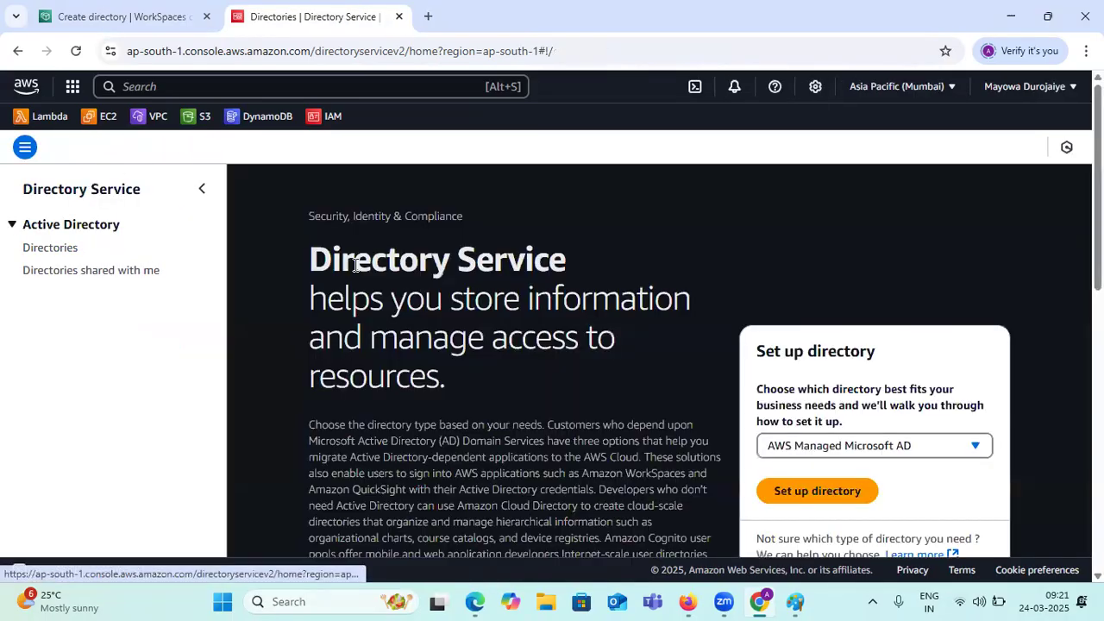
scroll(781, 293, "down", 2)
left_click(842, 283)
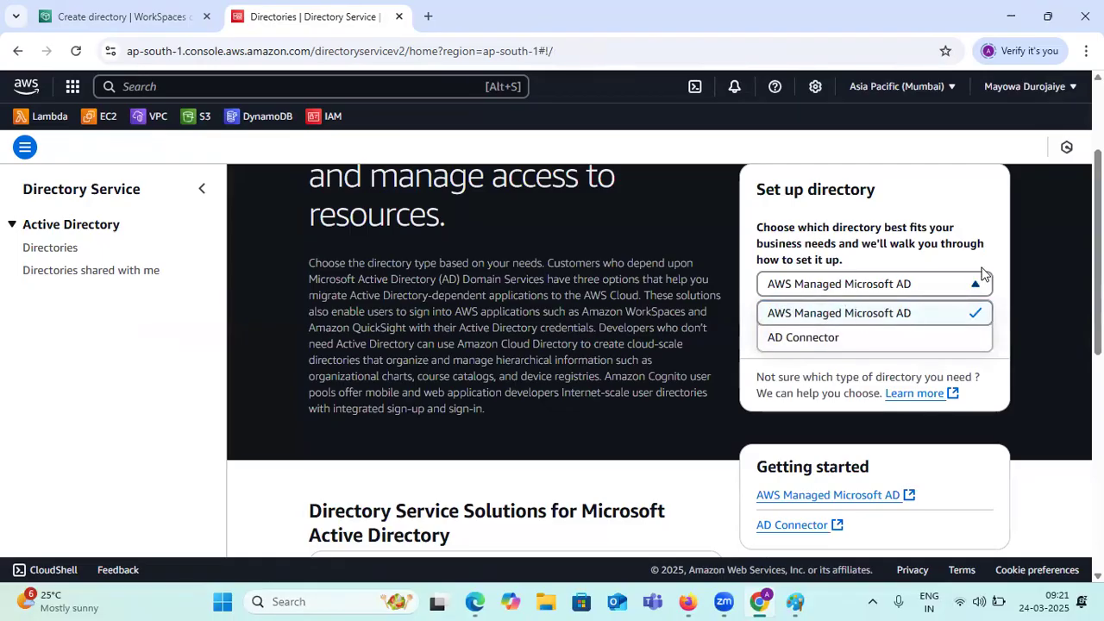
left_click(1023, 270)
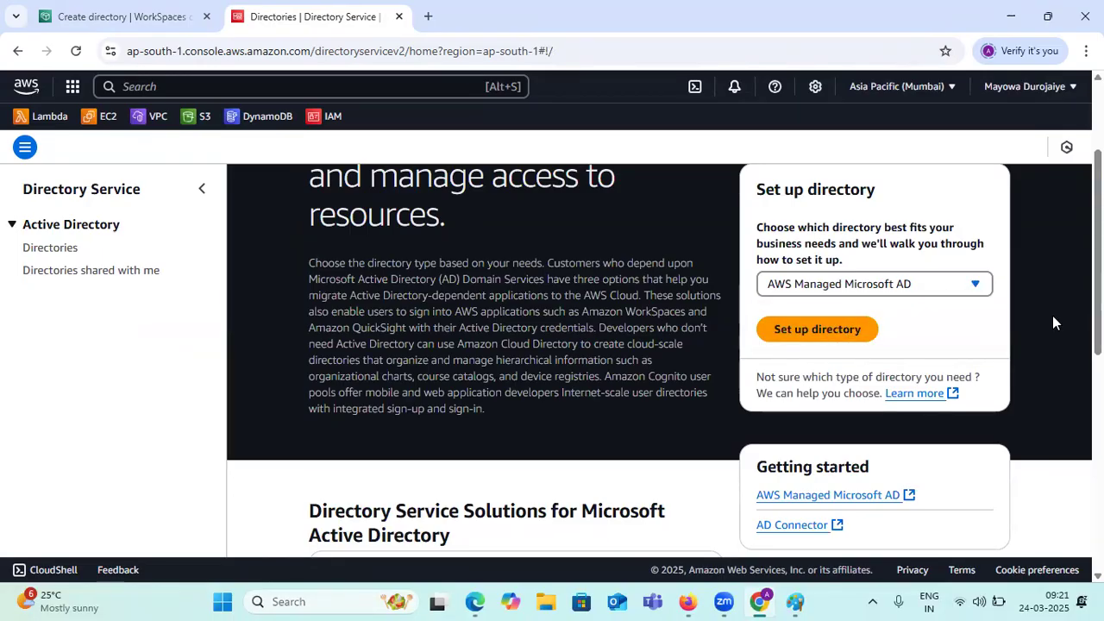
left_click(952, 287)
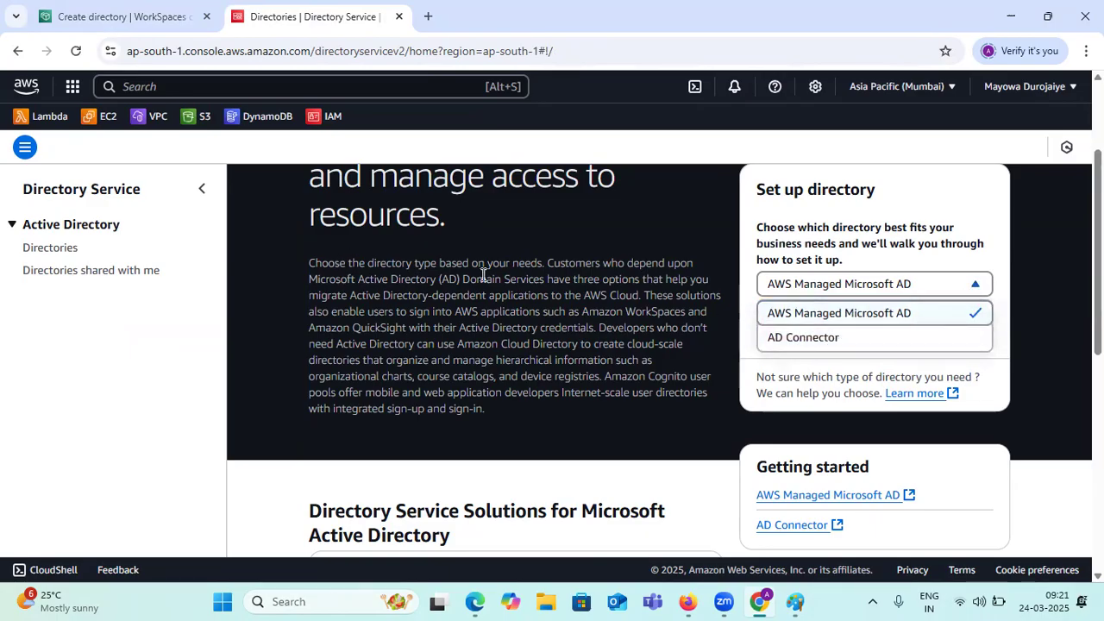
- Start setting up an AWS Managed Microsoft AD directory, view the edition options in the directory information, and close the setup page
left_click(776, 307)
left_click(811, 332)
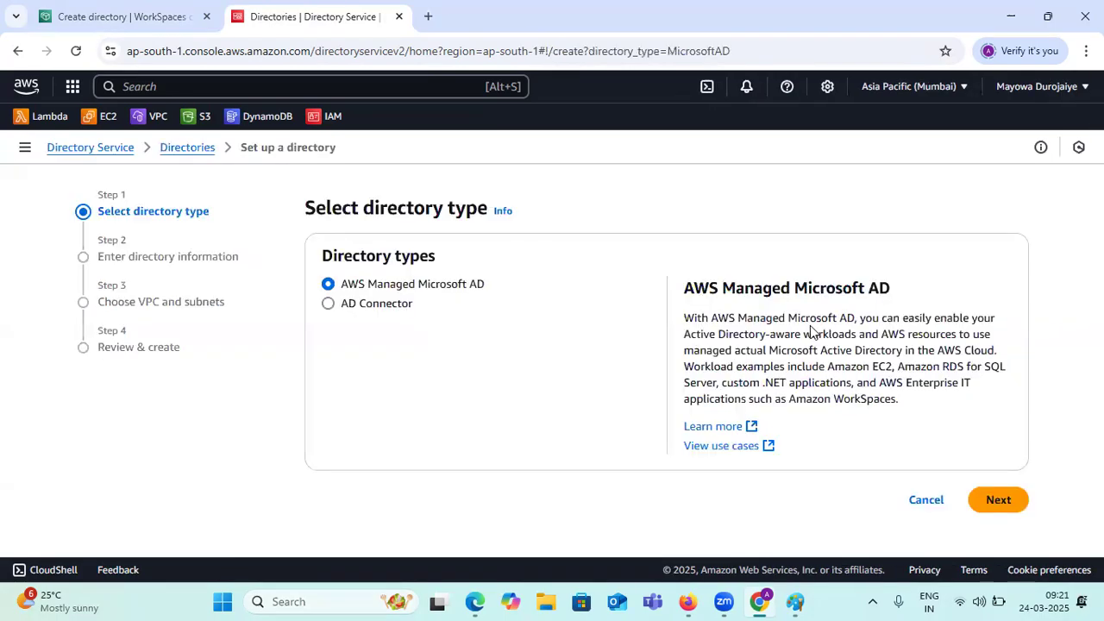
left_click(998, 499)
scroll(620, 376, "down", 2)
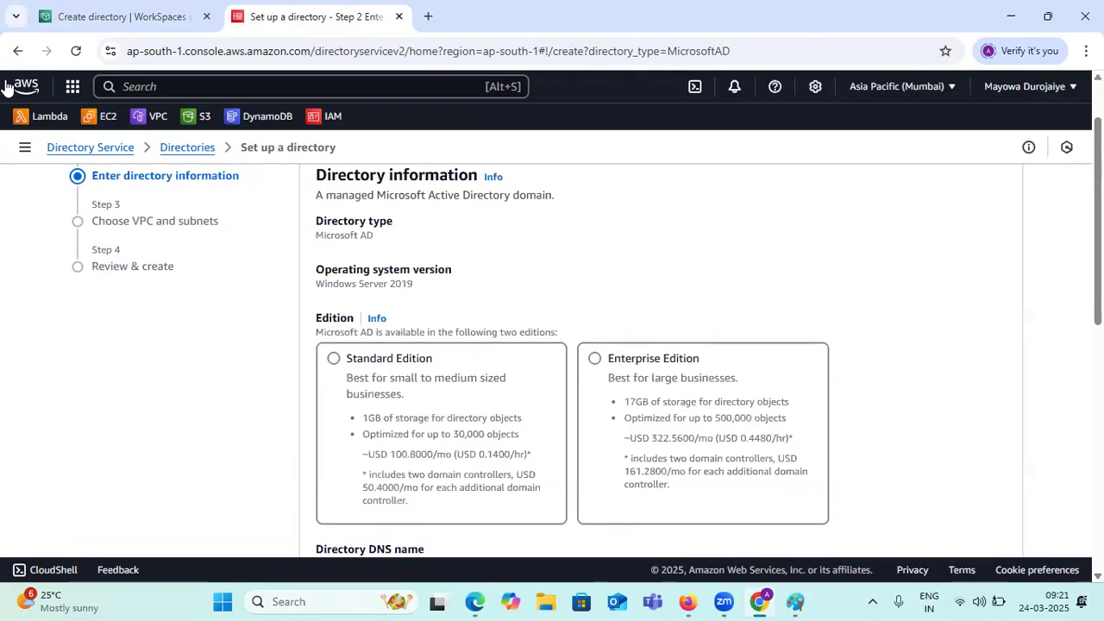
left_click(398, 16)
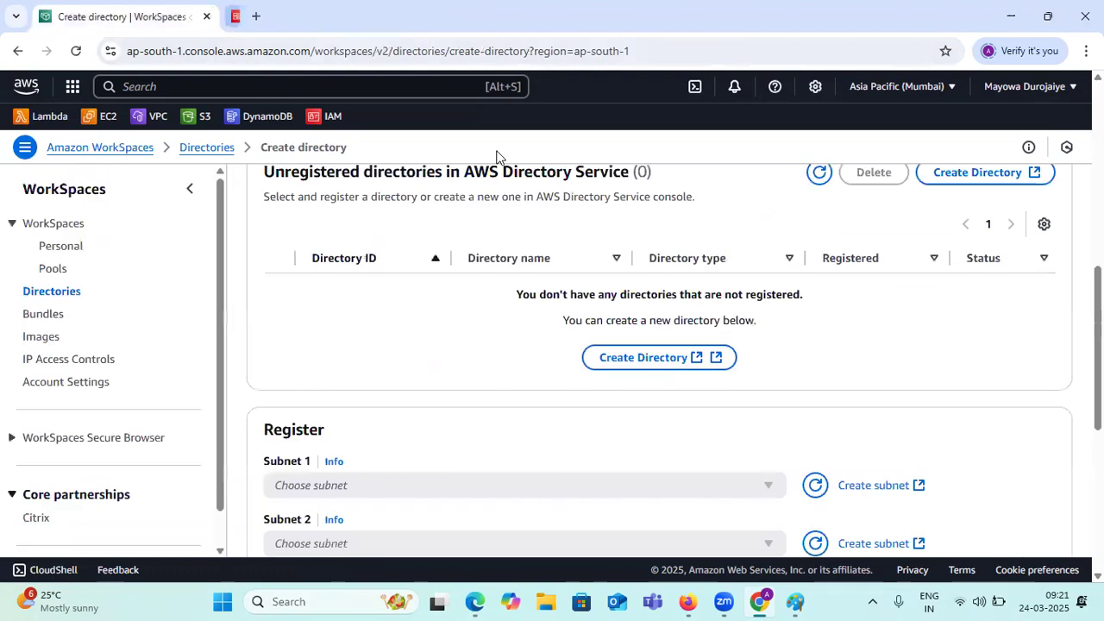
- Look over the unregistered directories section and view the WorkSpaces Personal page
scroll(591, 352, "down", 1)
scroll(572, 353, "up", 2)
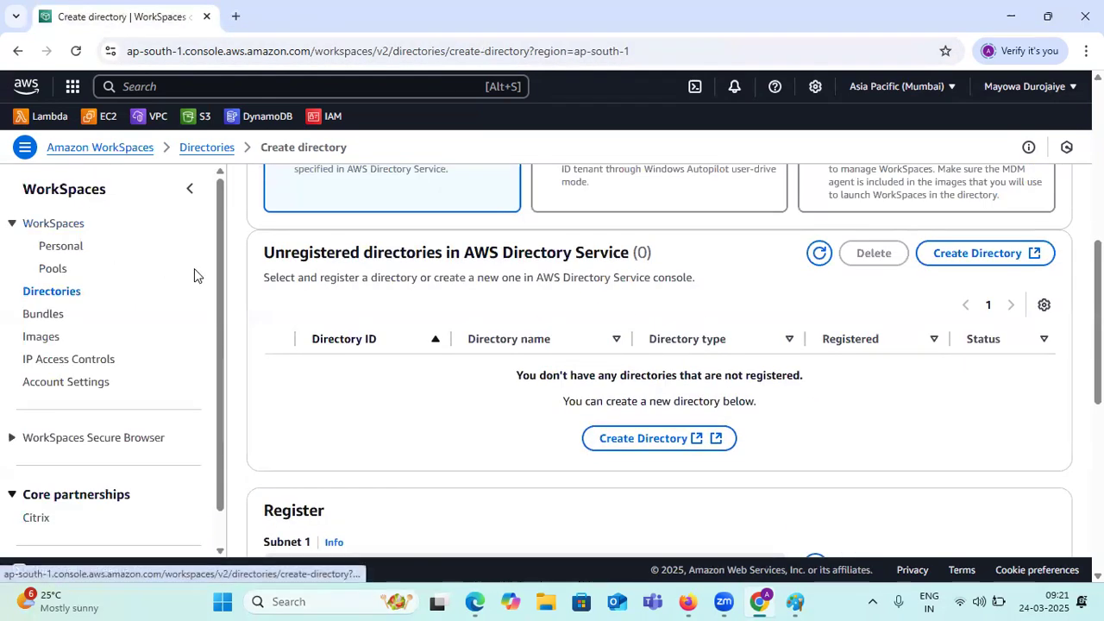
left_click(59, 247)
scroll(509, 304, "up", 2)
scroll(554, 314, "down", 2)
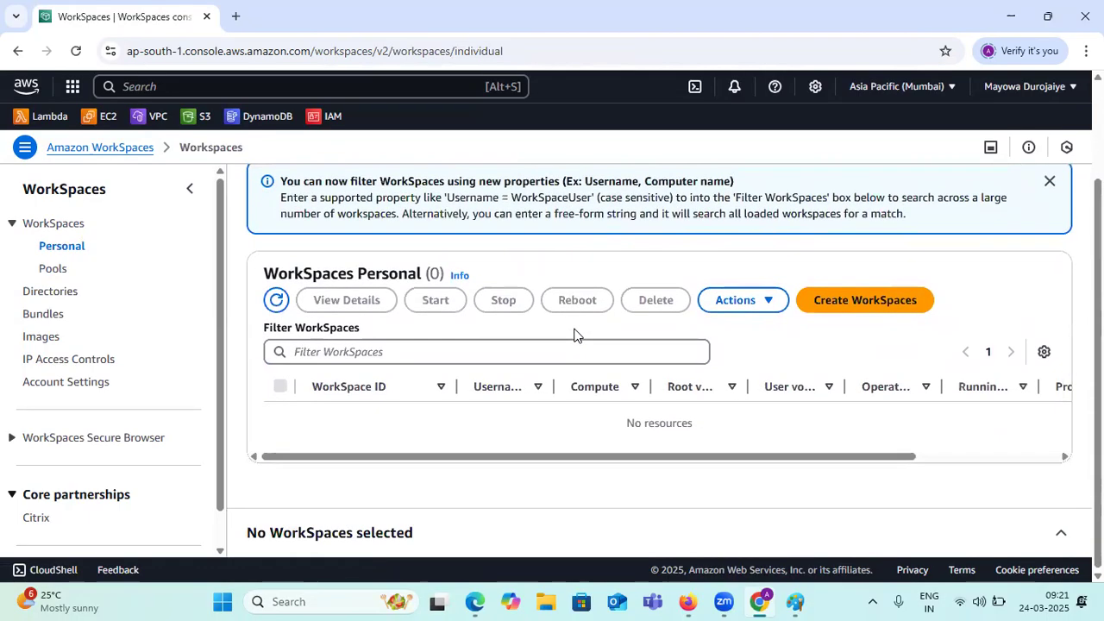
- Start a new directory from the WorkSpaces Directories list, and open and close the AWS Directory Service setup to check its types
left_click(50, 292)
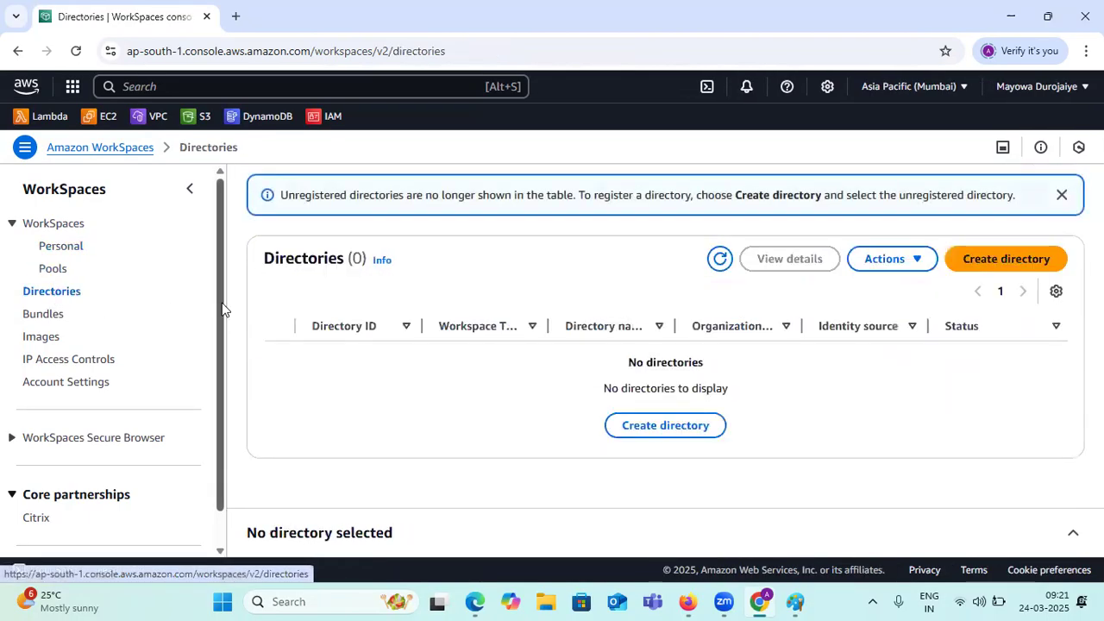
left_click(665, 427)
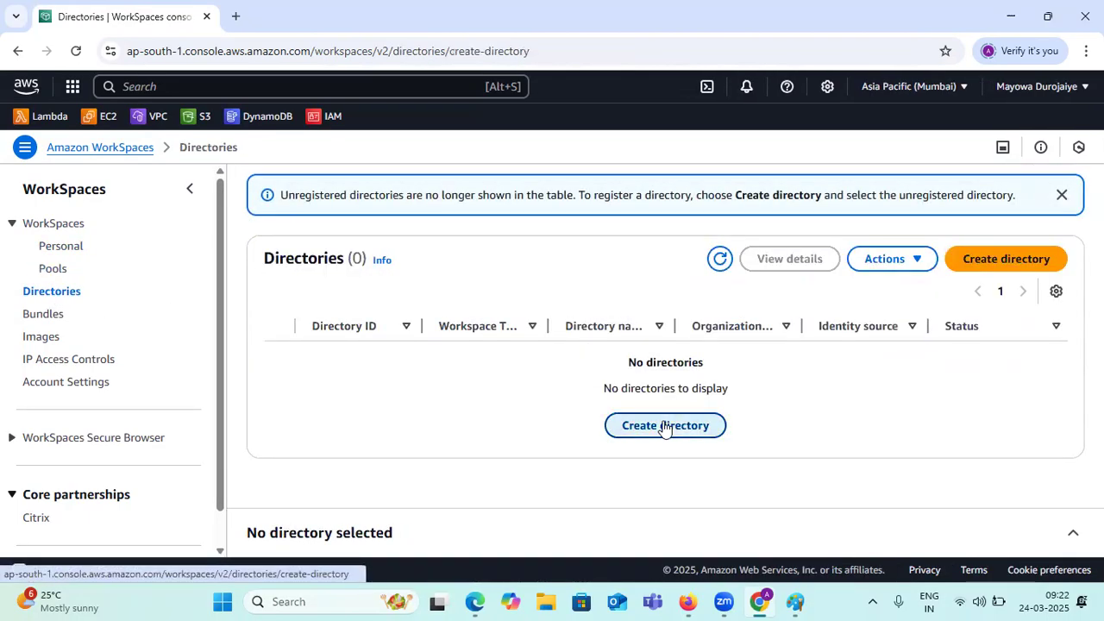
scroll(505, 325, "down", 2)
scroll(412, 311, "down", 3)
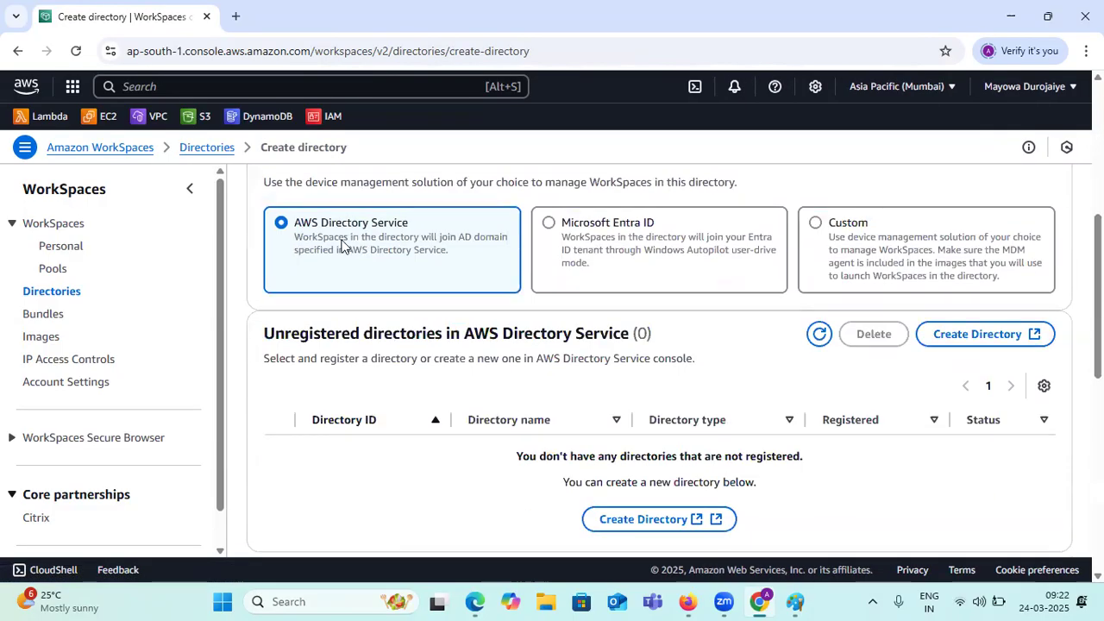
scroll(501, 284, "down", 3)
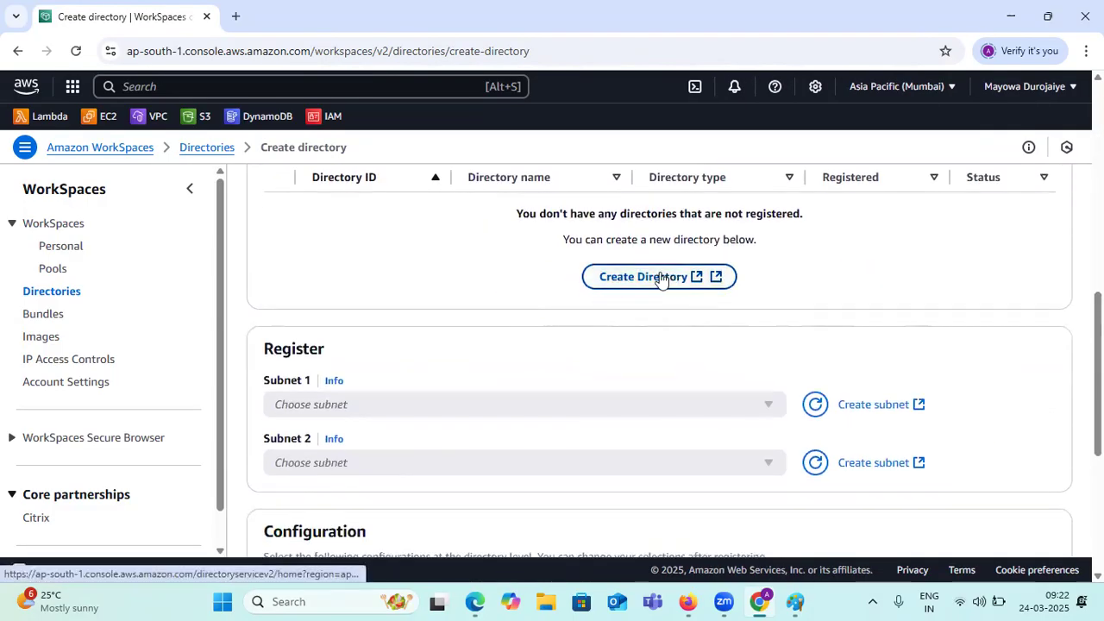
left_click(657, 280)
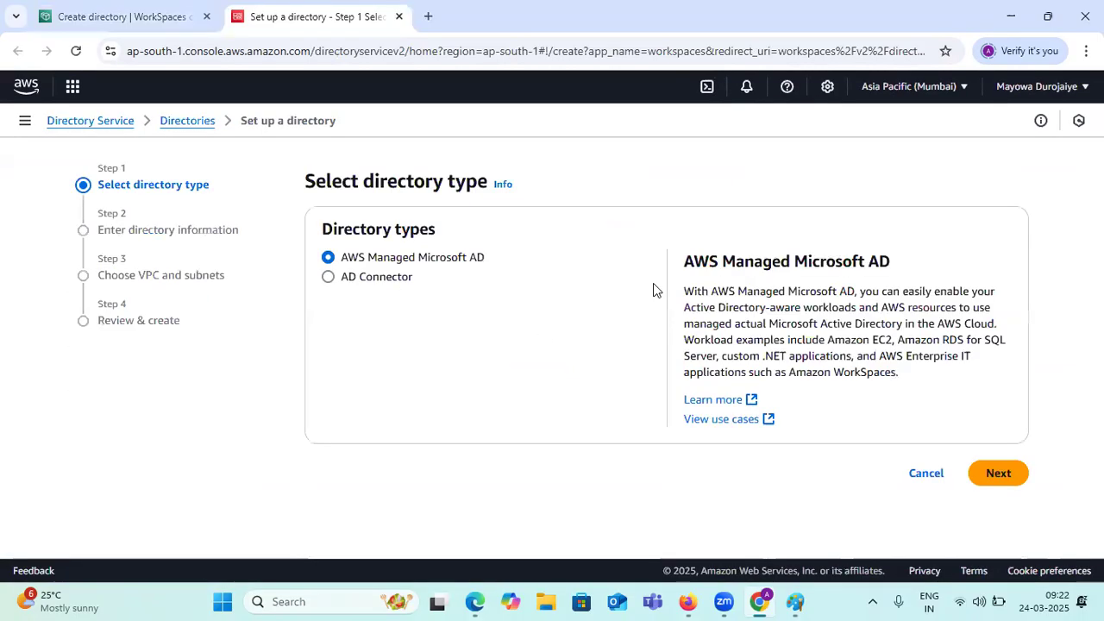
left_click(399, 16)
- Switch the AWS console region to N. Virginia (us-east-1)
scroll(481, 212, "up", 4)
left_click(941, 88)
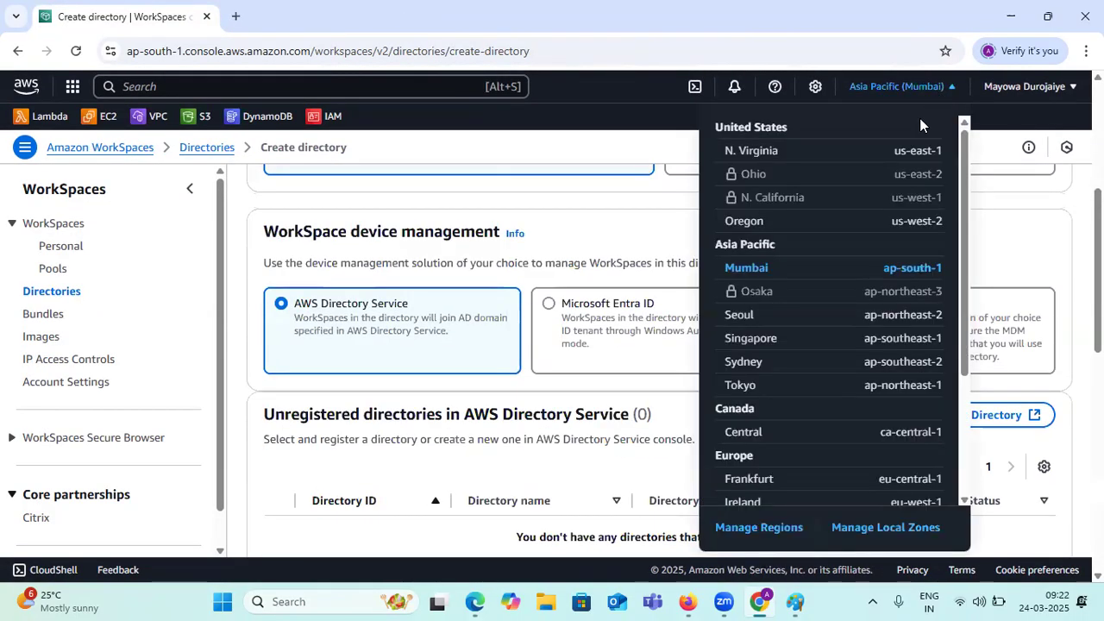
left_click(891, 149)
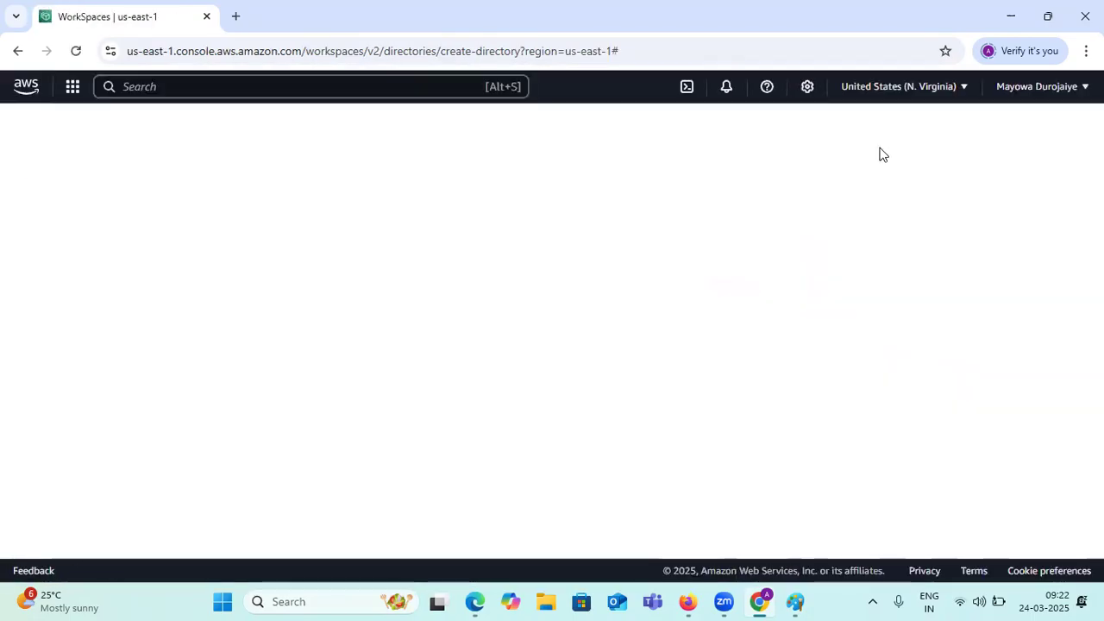
- Start a new WorkSpaces directory using AWS Directory Service for device management and open the AWS Directory Service setup
left_click(947, 90)
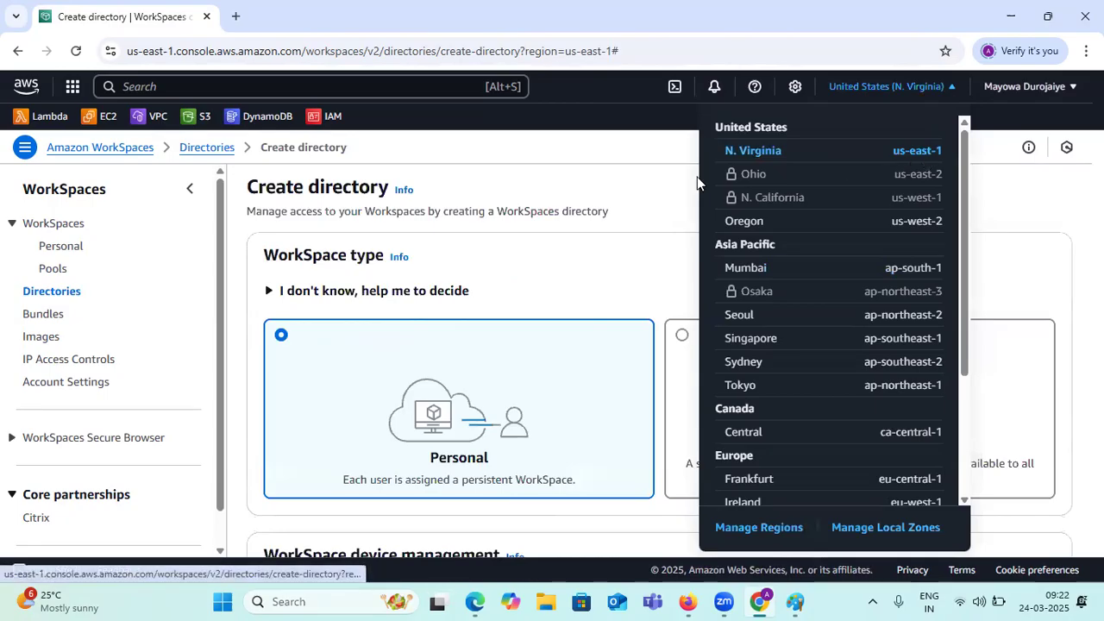
left_click(588, 193)
left_click(35, 298)
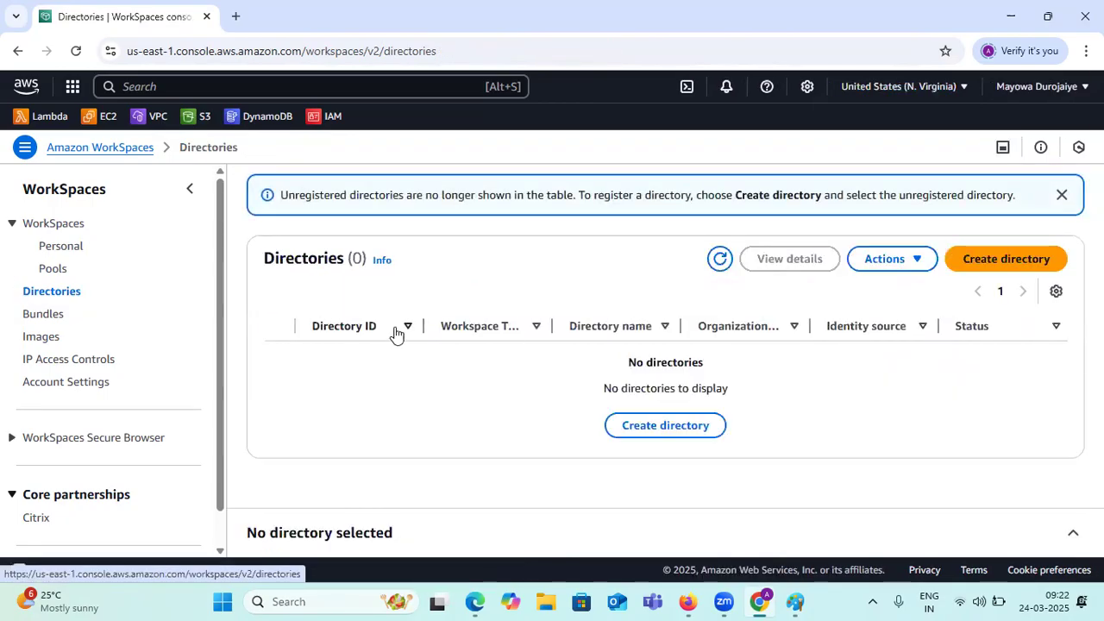
left_click(679, 422)
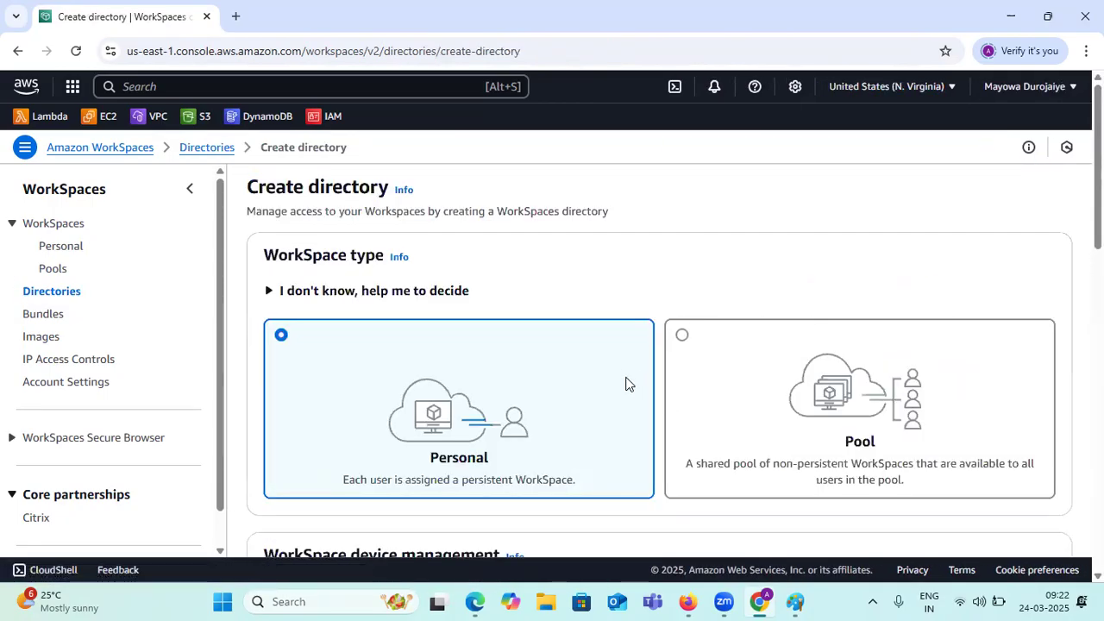
scroll(621, 382, "down", 4)
left_click_drag(295, 308, 457, 314)
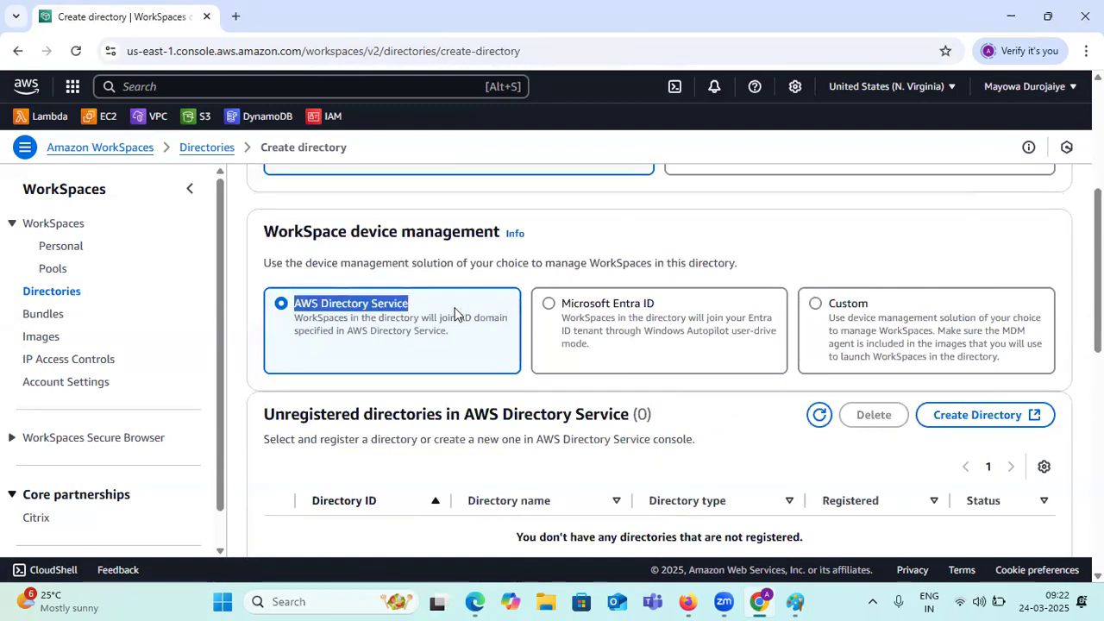
scroll(457, 315, "down", 3)
left_click(981, 178)
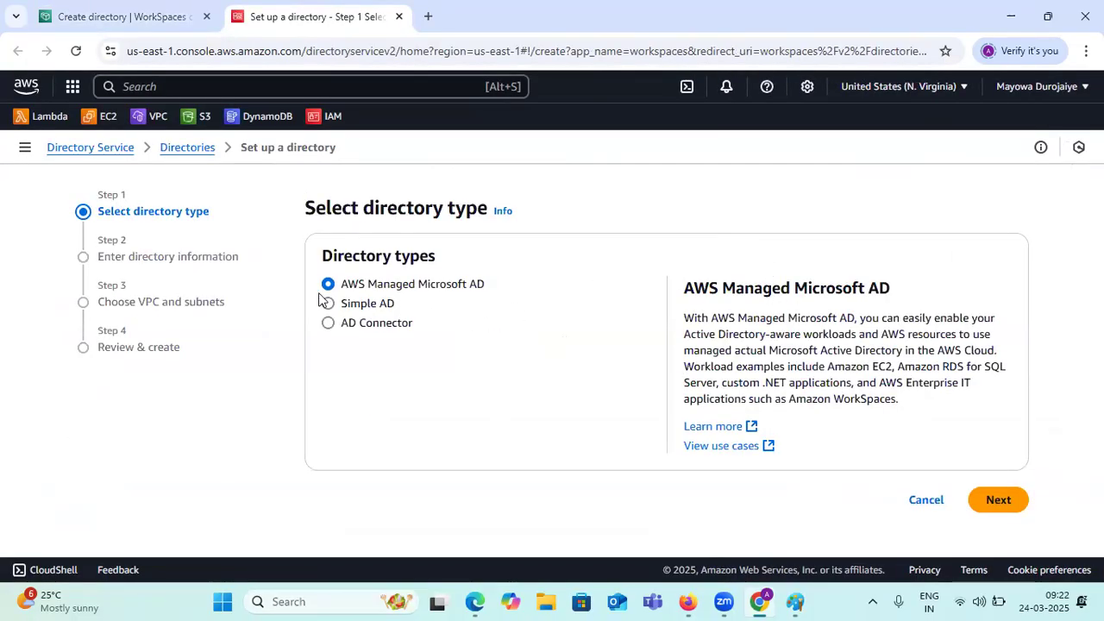
- Choose Simple AD as the directory type, with a brief look at the available regions
left_click_drag(349, 308, 395, 303)
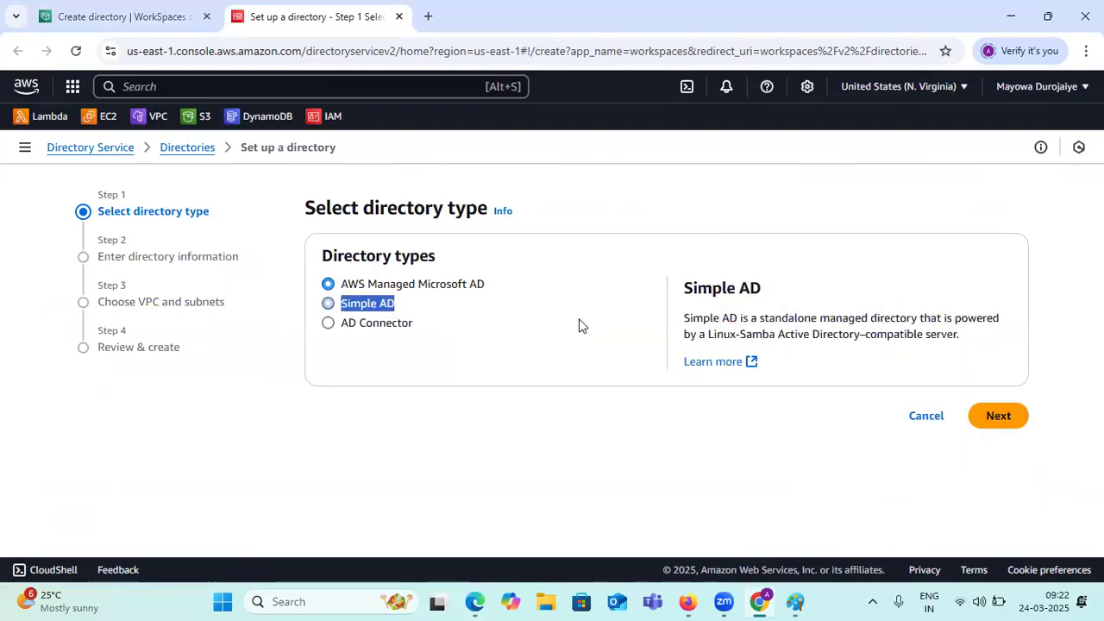
left_click(965, 90)
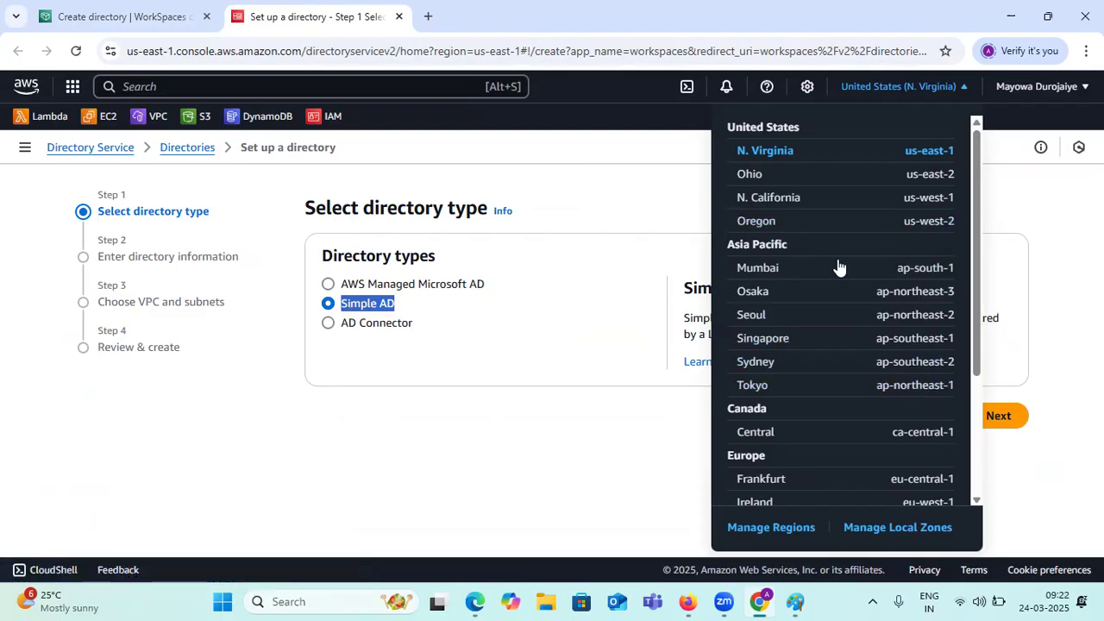
left_click(561, 333)
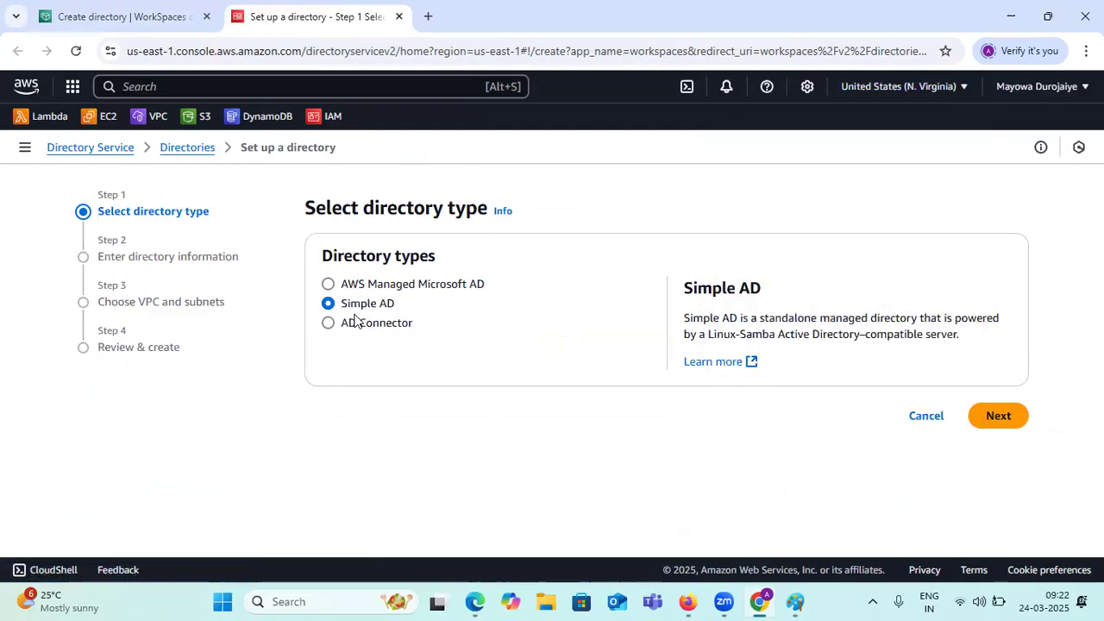
- Compare the three directory types and read the description of Simple AD
left_click_drag(342, 290, 498, 292)
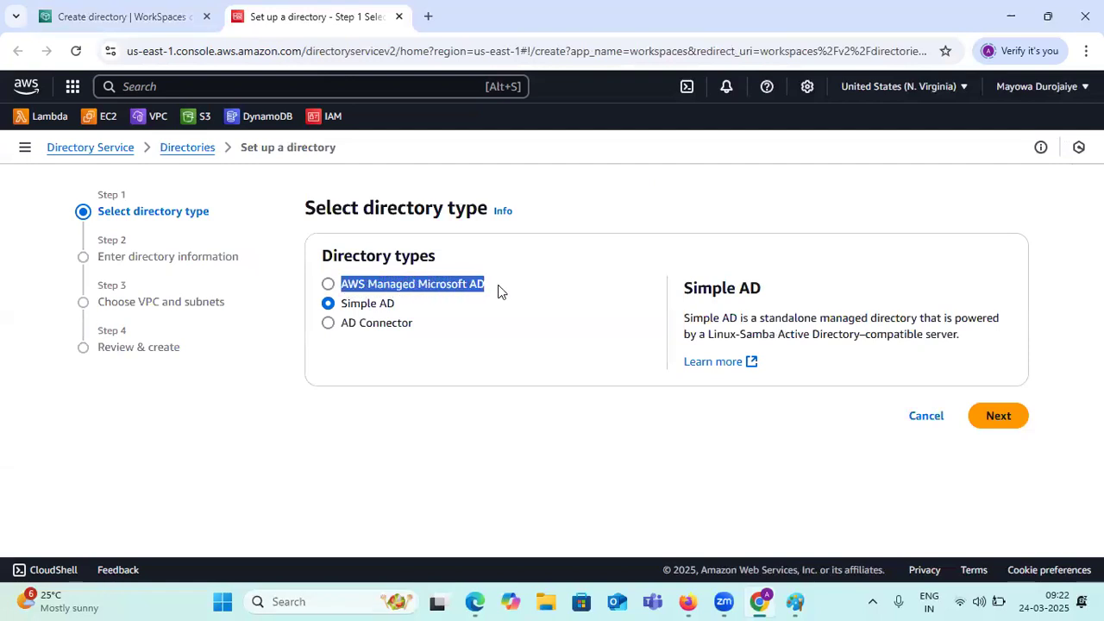
left_click_drag(342, 317, 429, 321)
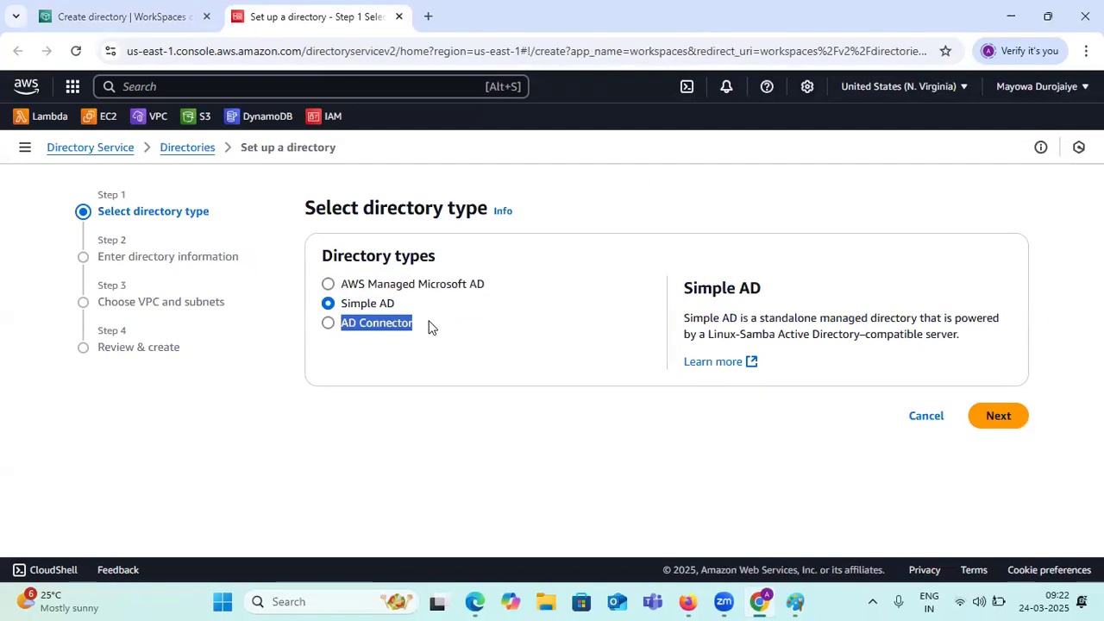
left_click_drag(341, 307, 405, 308)
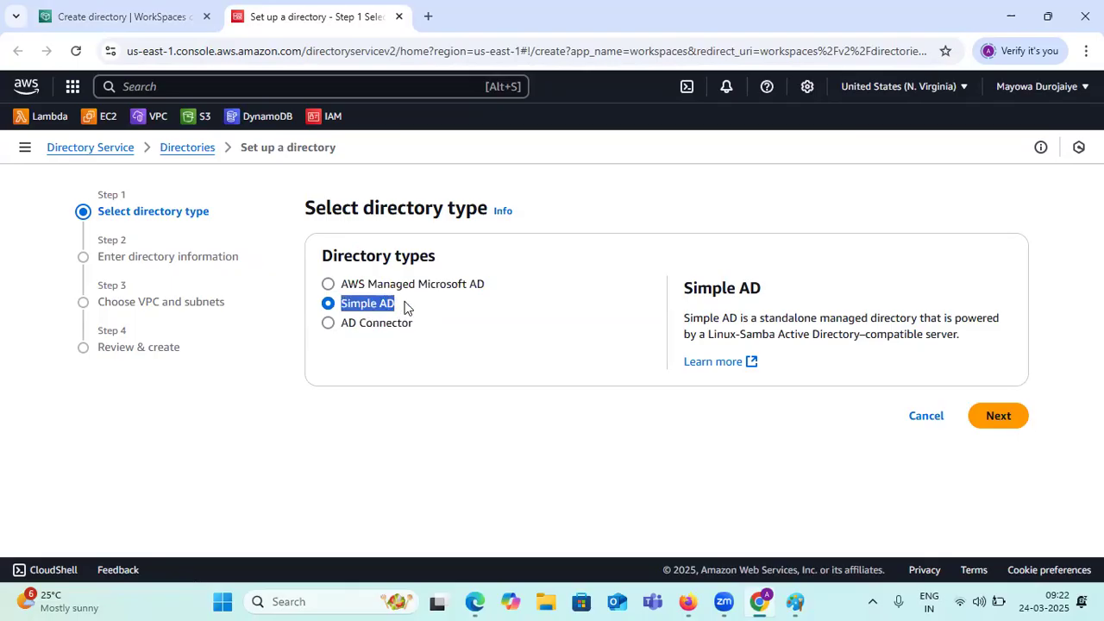
left_click_drag(687, 322, 992, 332)
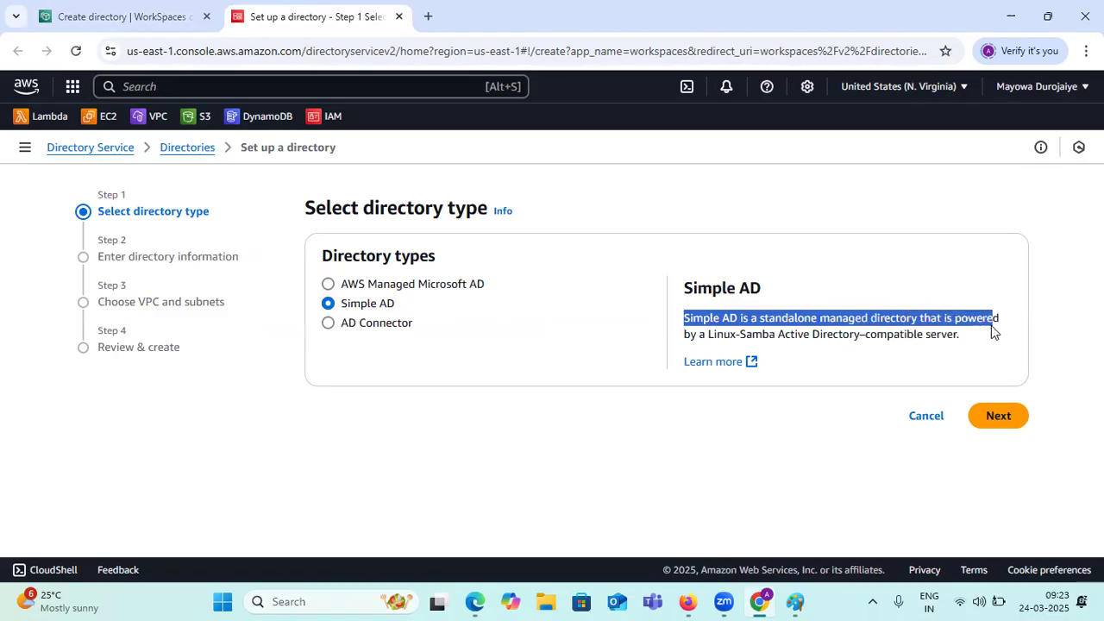
left_click_drag(698, 334, 866, 341)
left_click(848, 364)
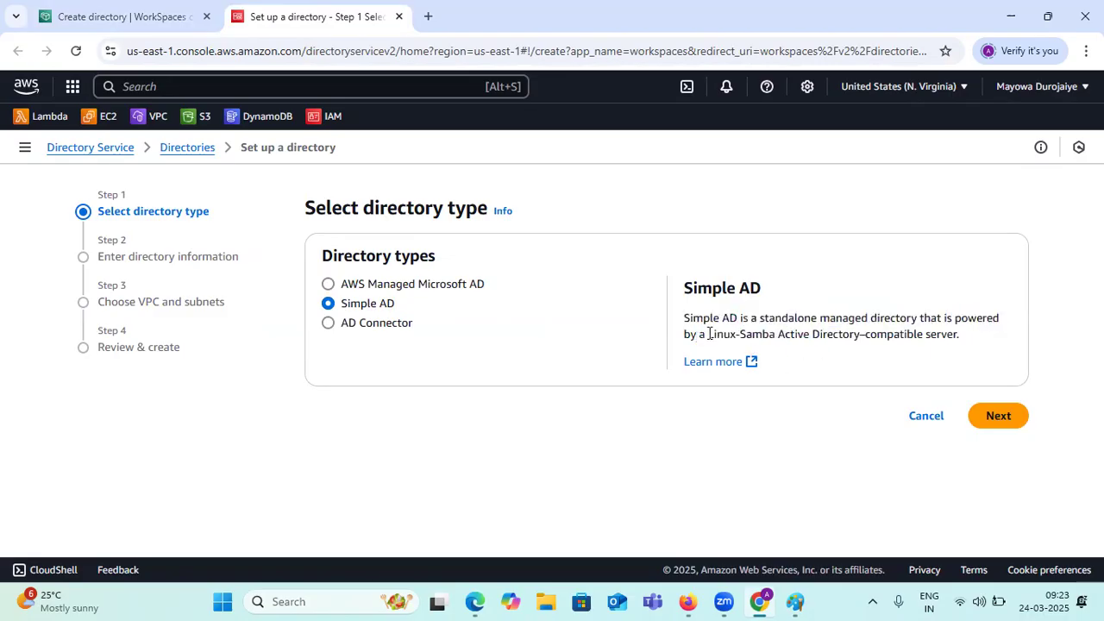
left_click_drag(735, 334, 839, 335)
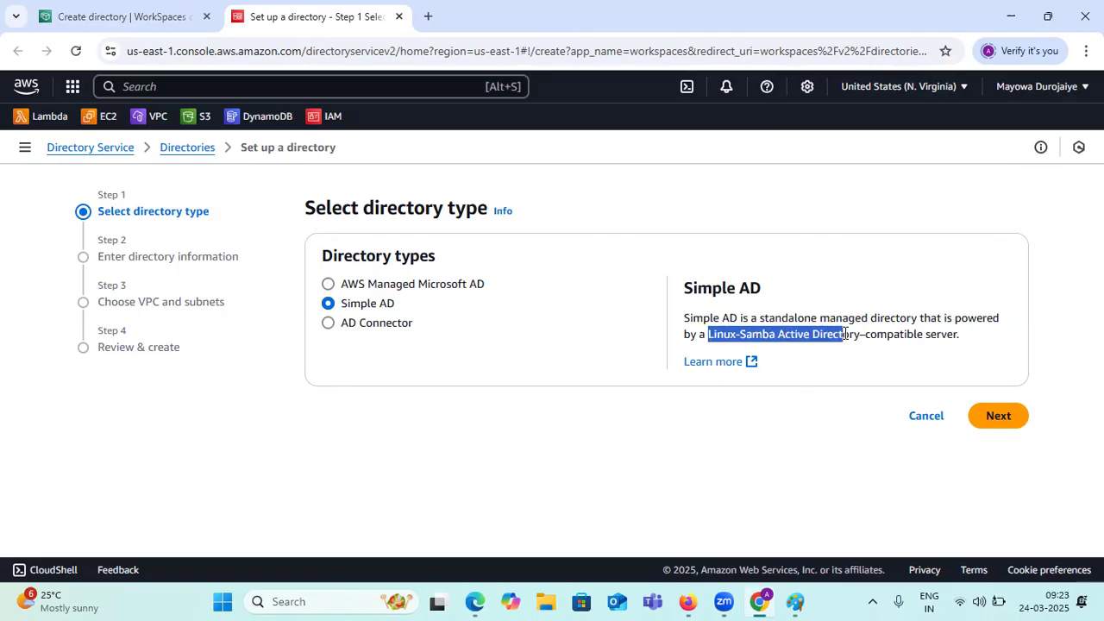
left_click_drag(845, 334, 954, 340)
left_click(480, 329)
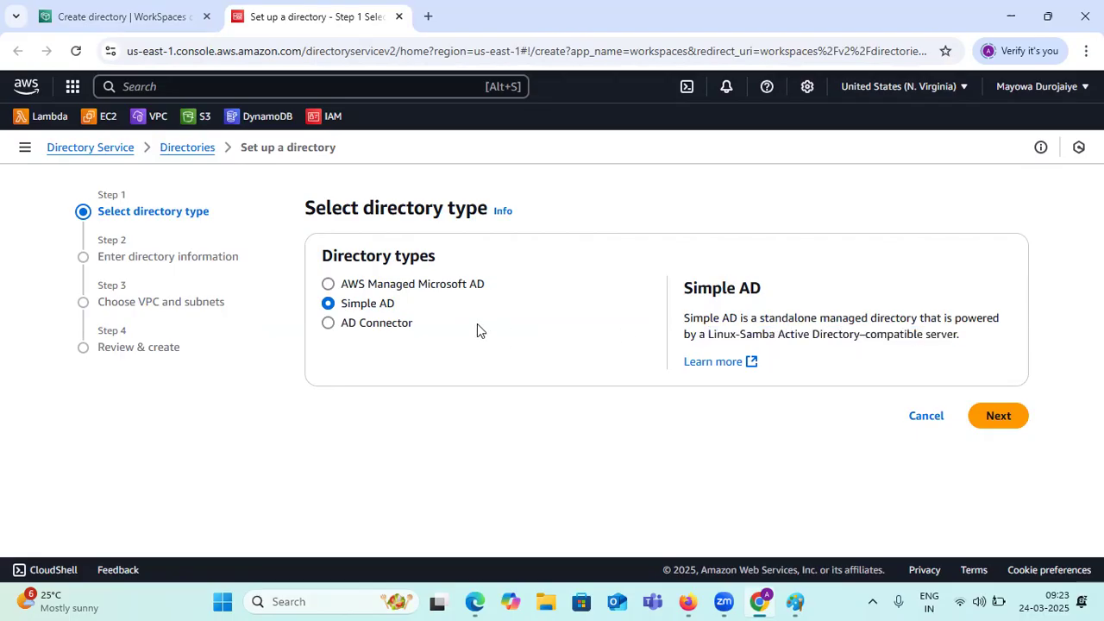
- Continue to the directory information and look over the directory type and size sections
left_click(998, 423)
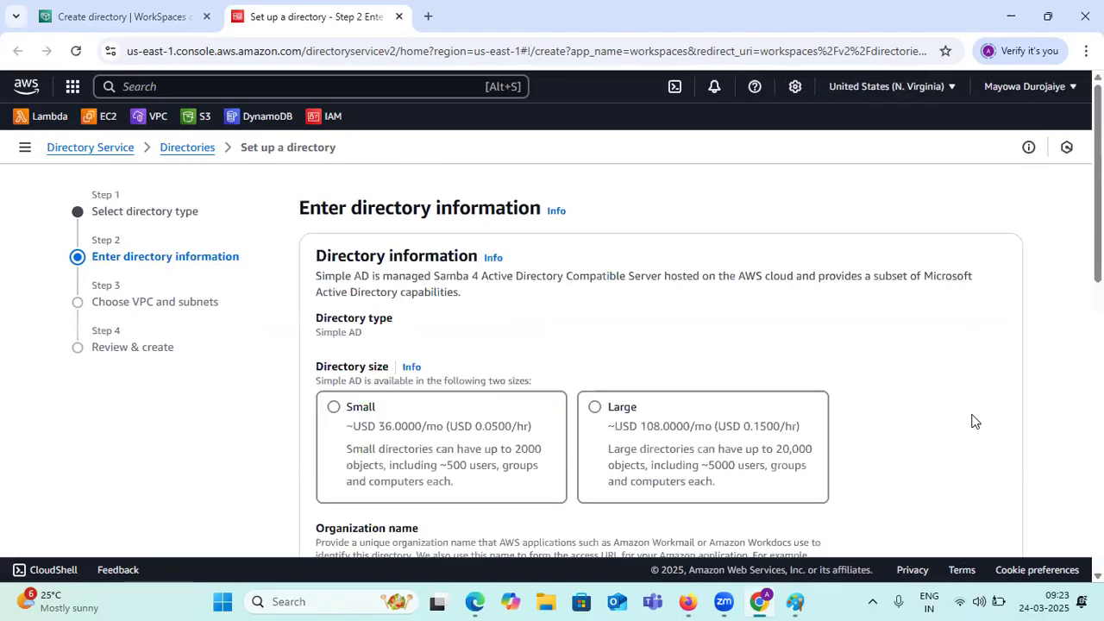
left_click_drag(300, 208, 539, 204)
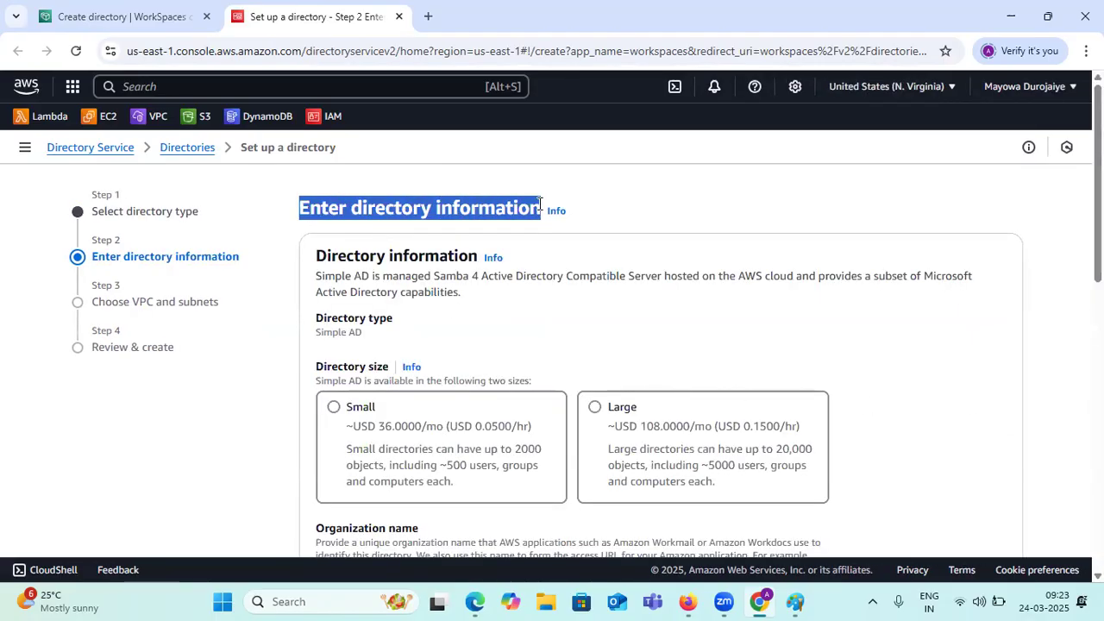
scroll(522, 302, "down", 1)
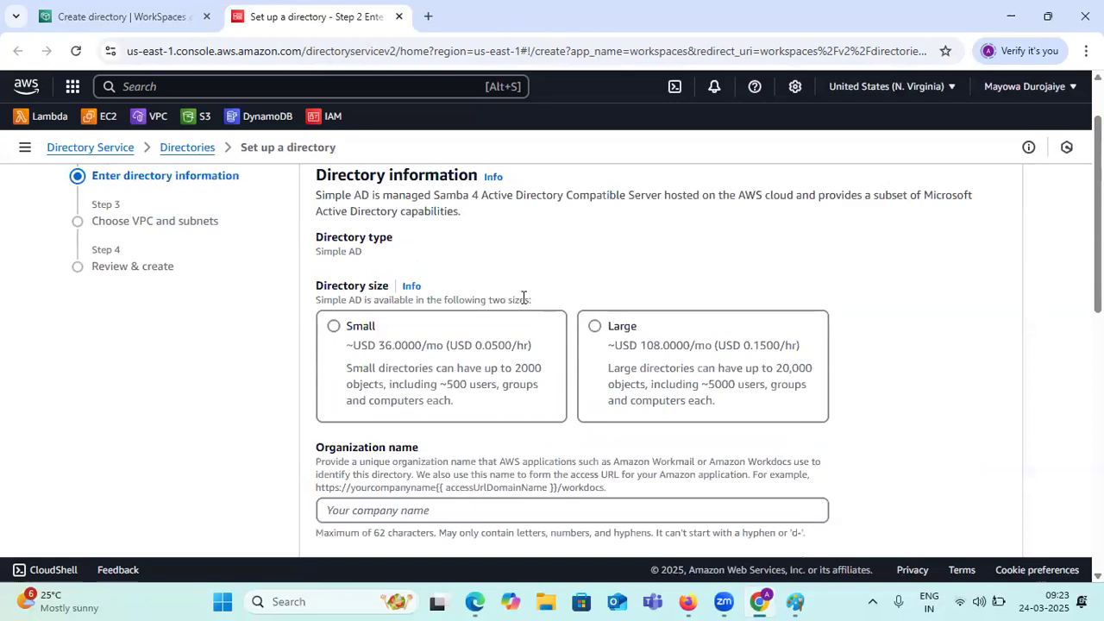
scroll(523, 299, "up", 1)
scroll(455, 278, "down", 1)
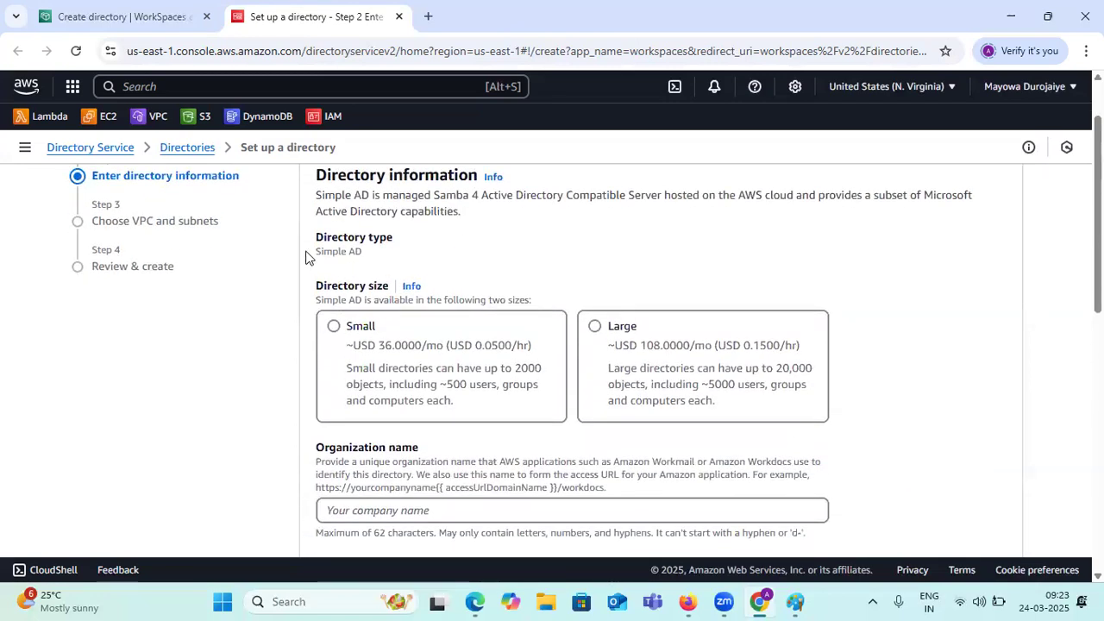
left_click_drag(321, 252, 447, 253)
left_click_drag(314, 287, 377, 290)
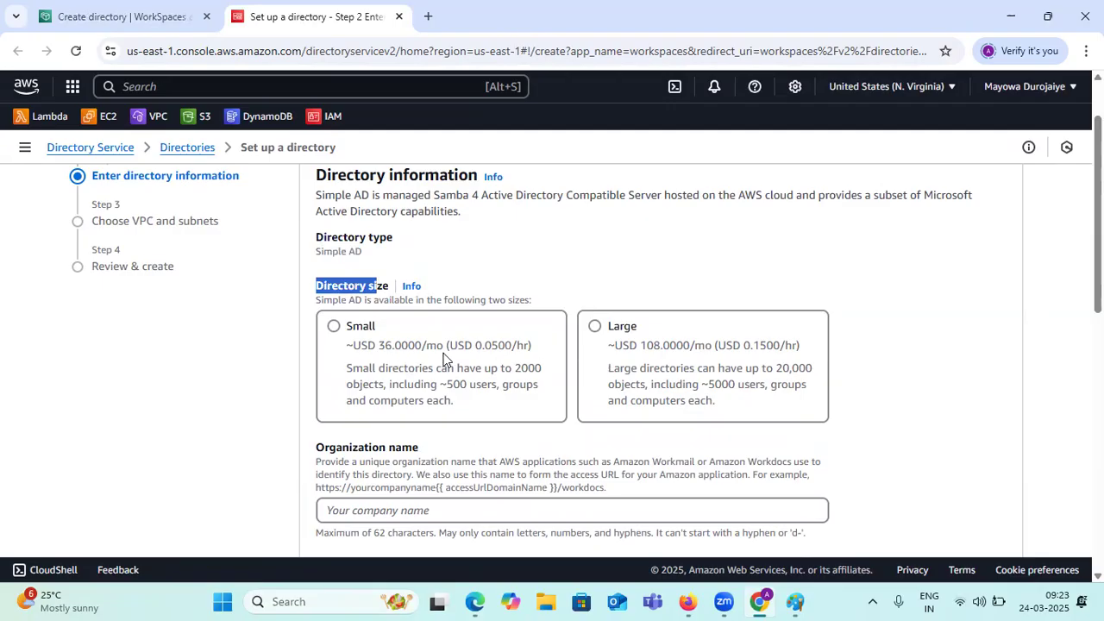
- Compare the Small and Large directory sizes and their prices by switching between the two options
left_click(382, 345)
left_click_drag(389, 345, 393, 345)
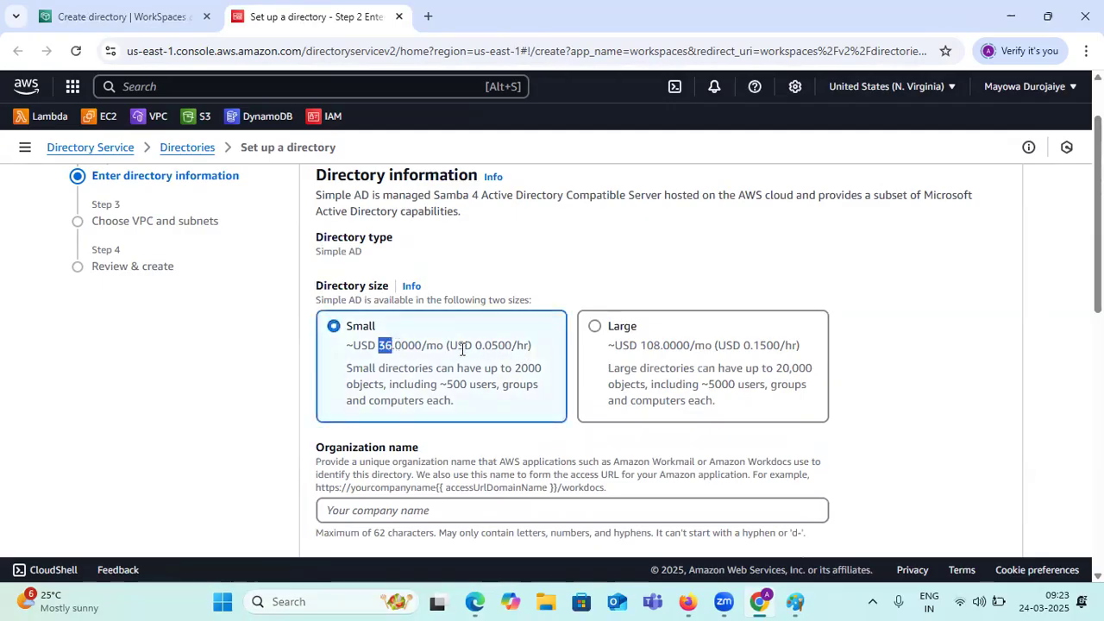
left_click_drag(485, 347, 507, 348)
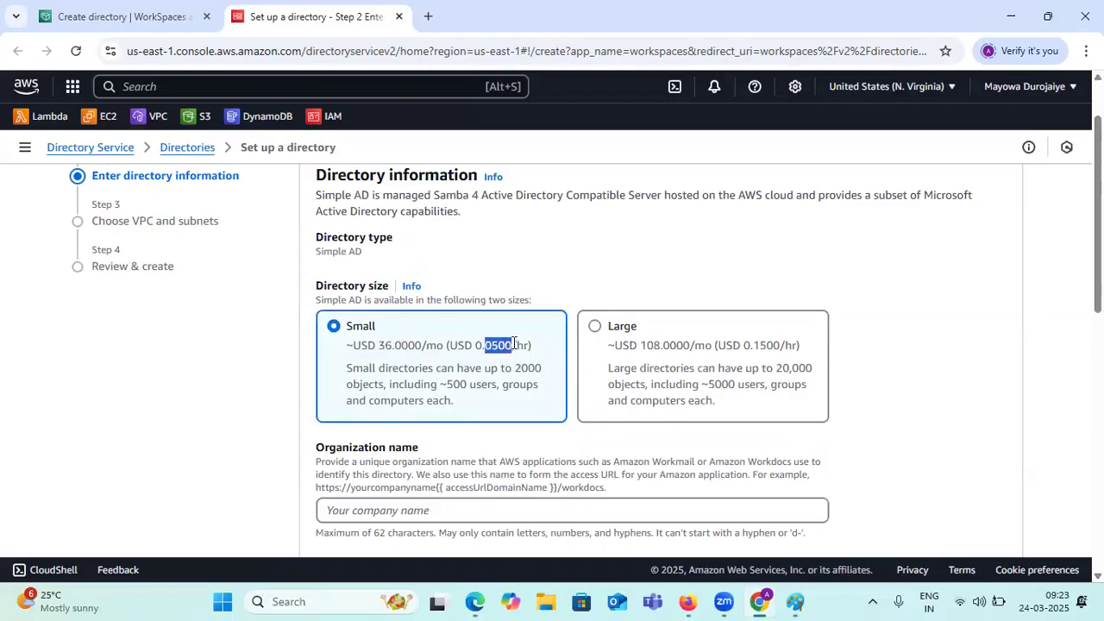
left_click(621, 327)
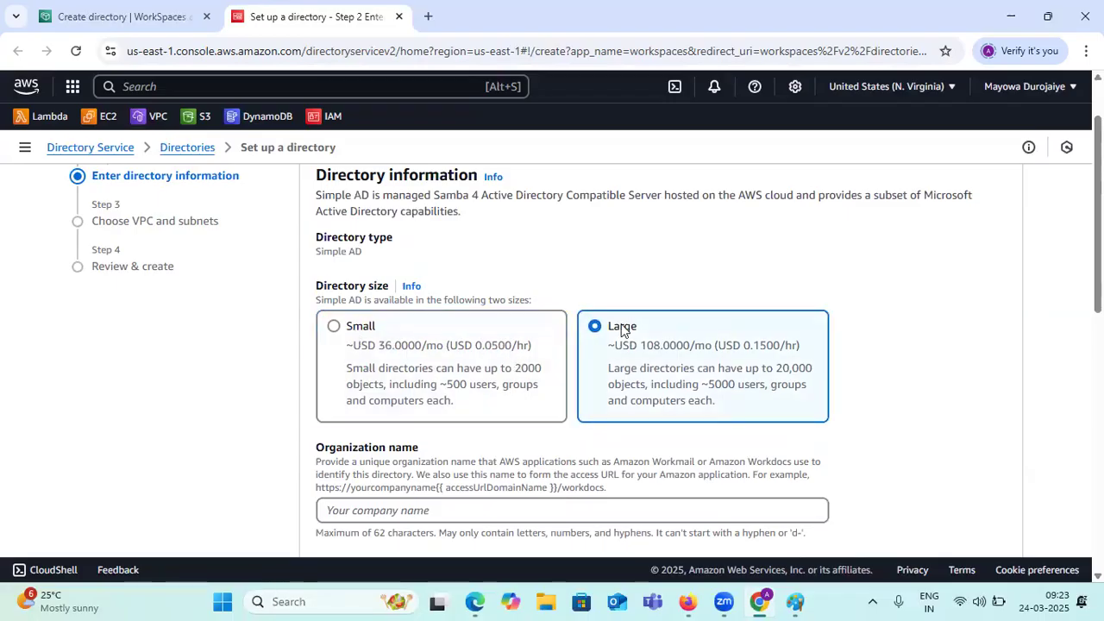
left_click(336, 325)
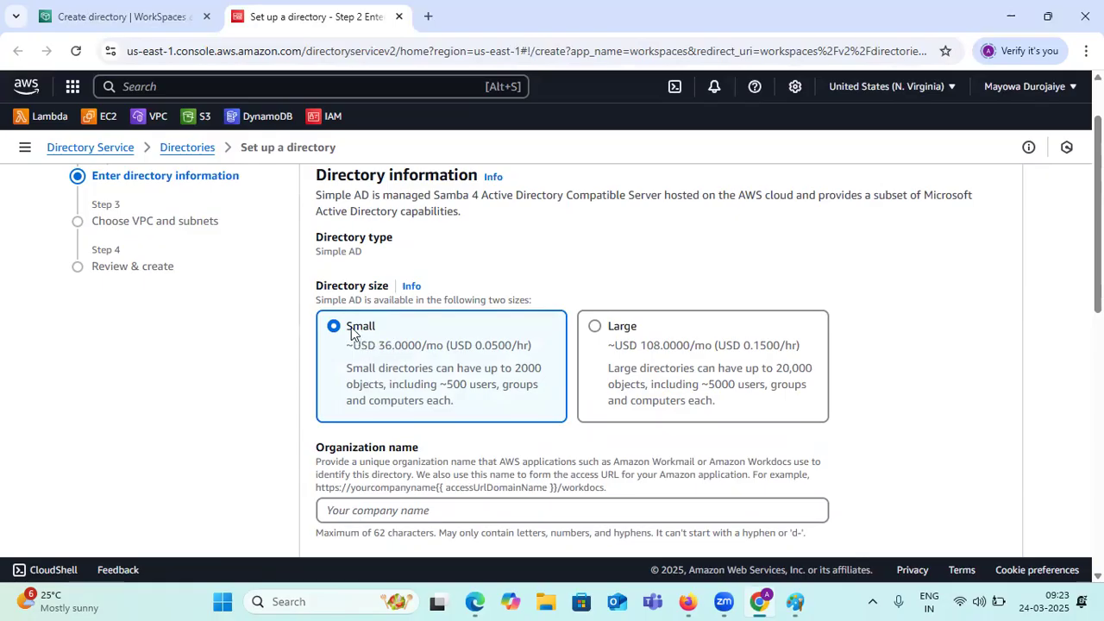
left_click(627, 333)
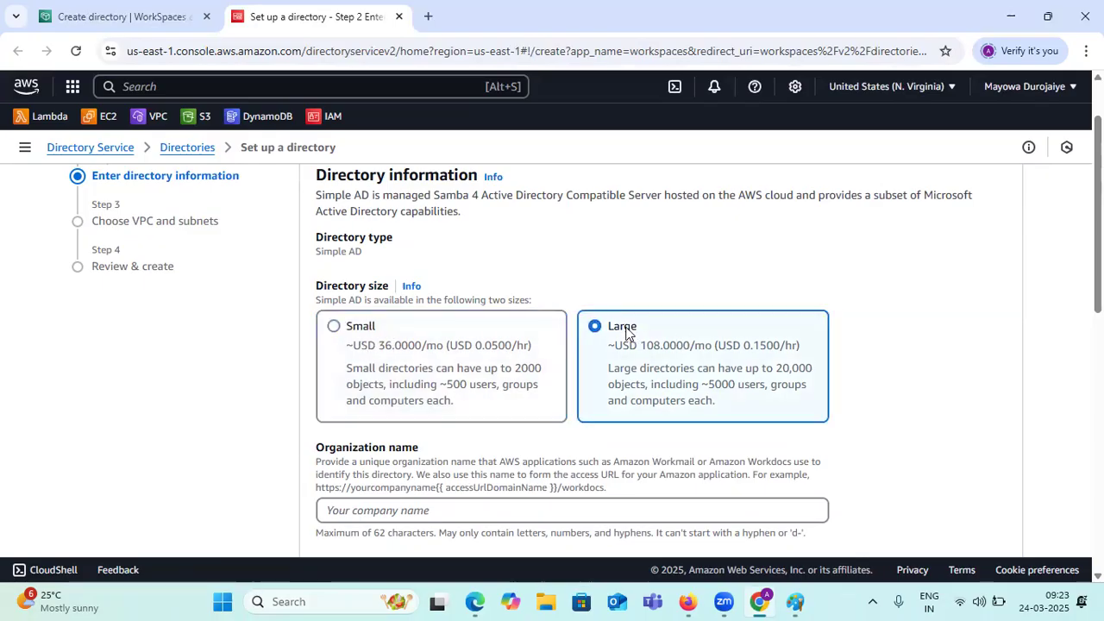
left_click(349, 335)
left_click_drag(384, 332, 348, 333)
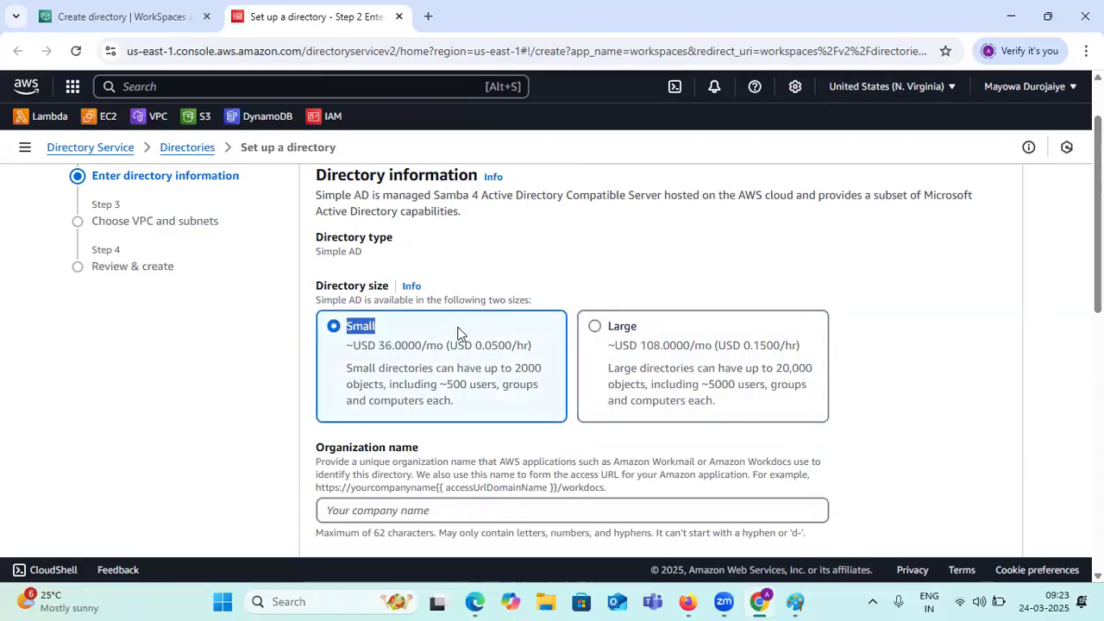
- Review the object and user limits of both directory sizes and select the Small size
scroll(458, 333, "down", 1)
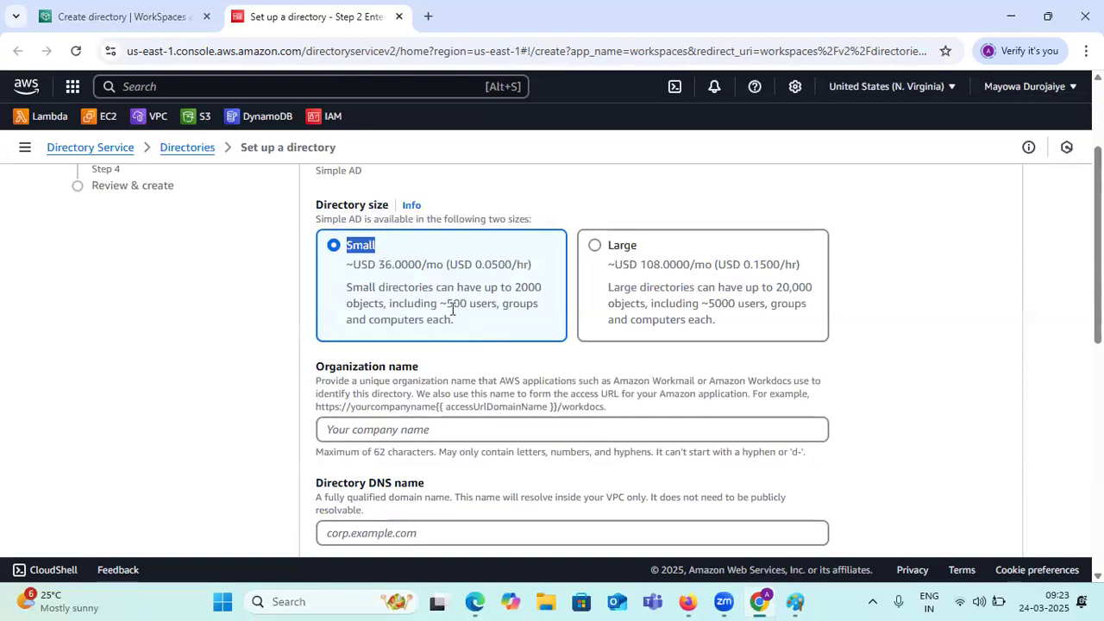
left_click_drag(447, 305, 538, 331)
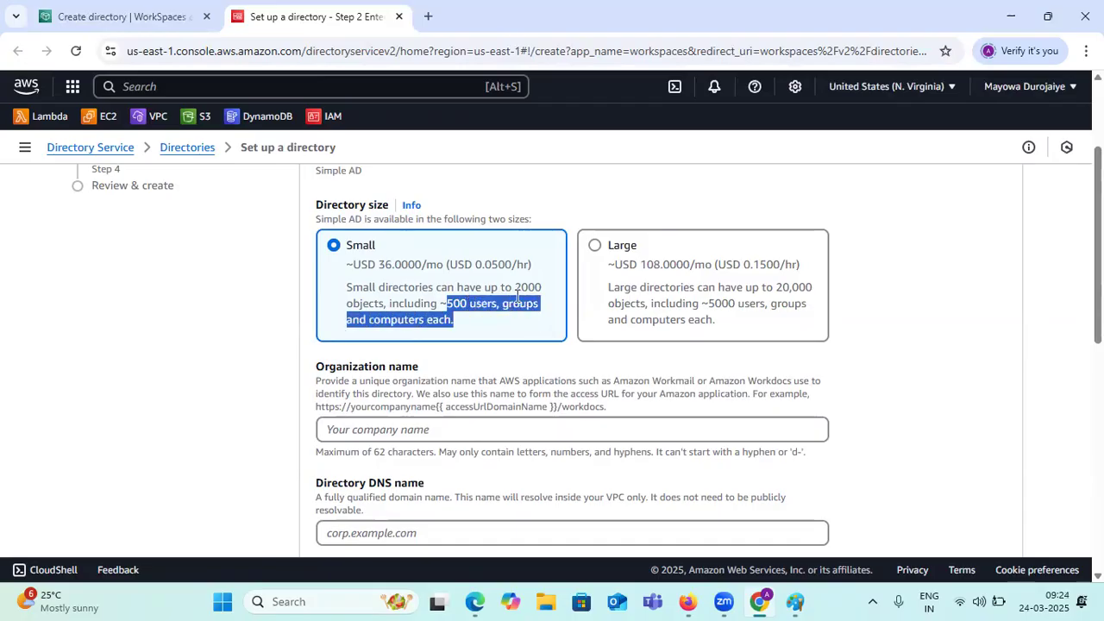
left_click_drag(512, 285, 542, 288)
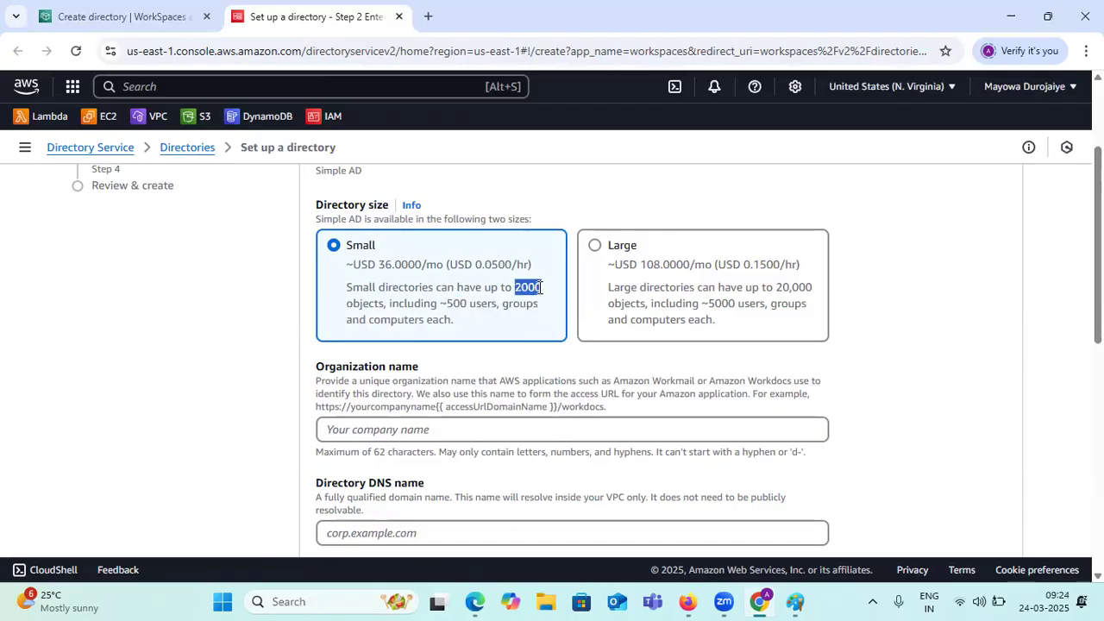
left_click_drag(775, 288, 812, 288)
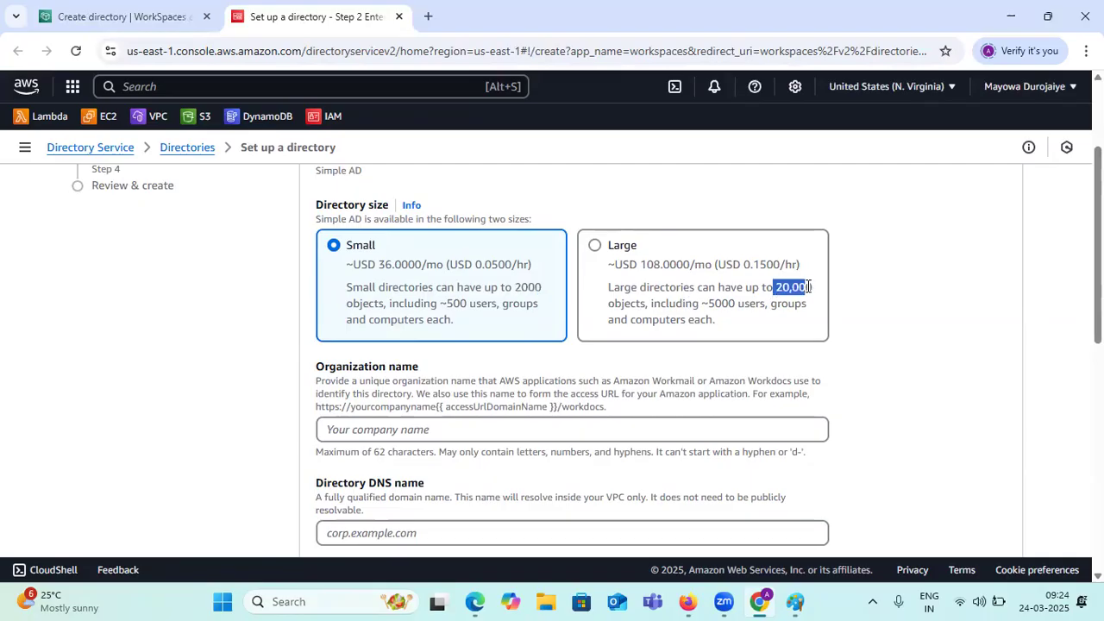
left_click(709, 300)
left_click_drag(710, 300, 765, 303)
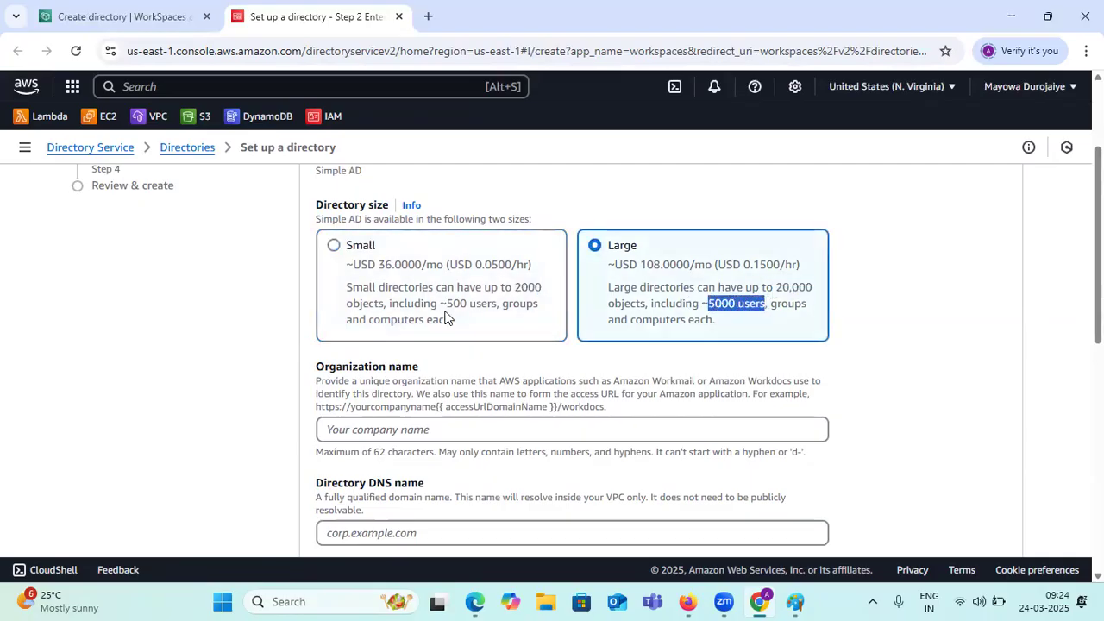
left_click(354, 251)
left_click(616, 249)
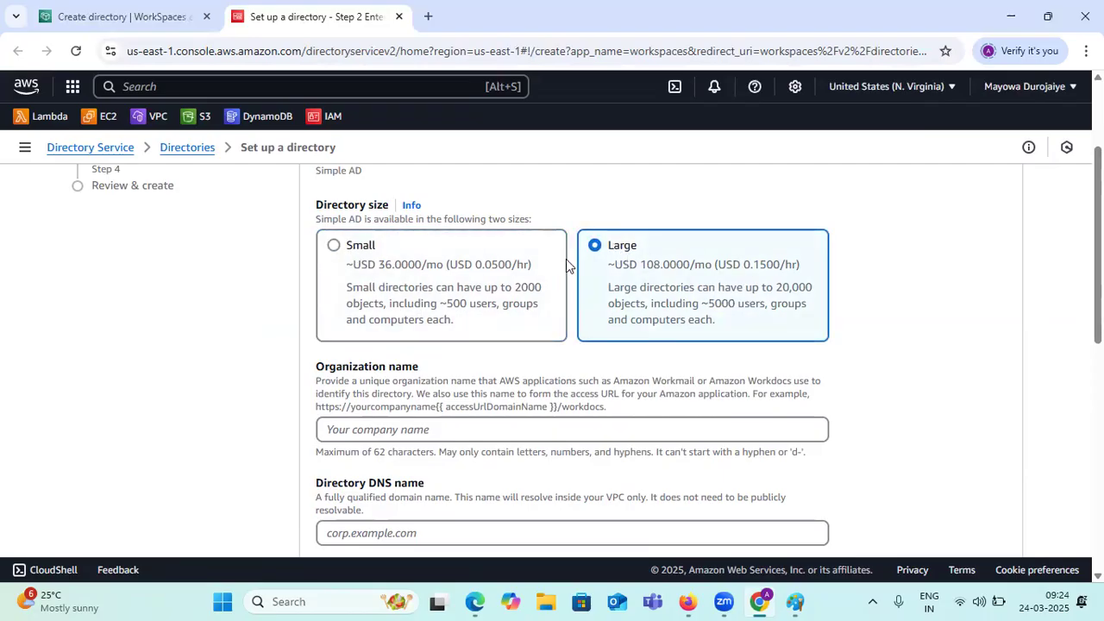
left_click(335, 257)
- Enter Hydero as the directory's organization name
scroll(411, 289, "down", 1)
scroll(412, 289, "down", 1)
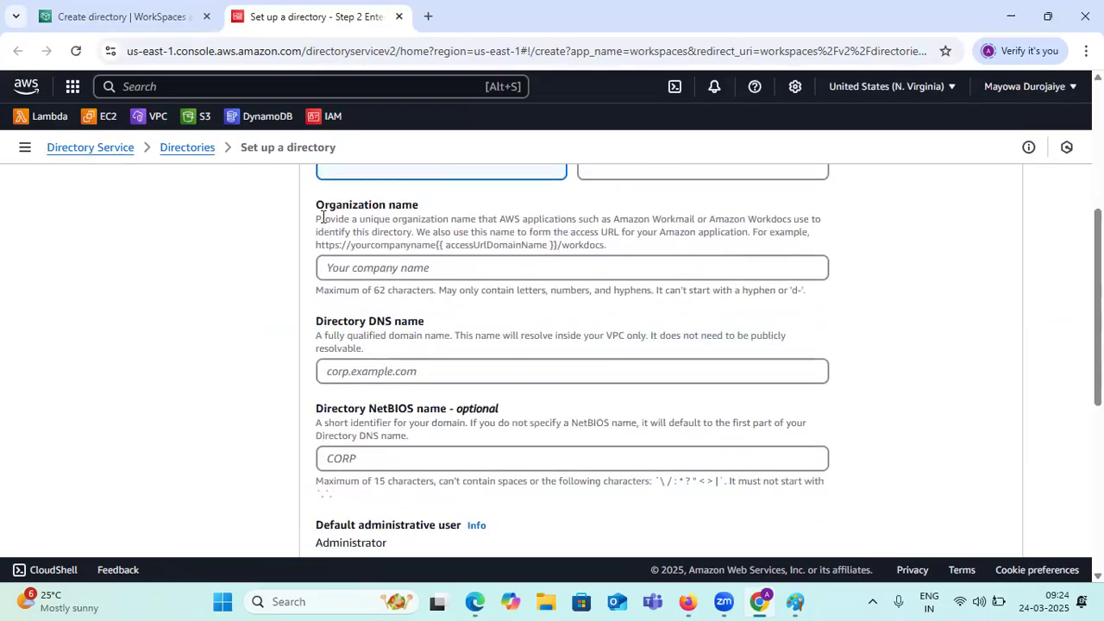
left_click_drag(320, 213, 503, 213)
left_click(388, 272)
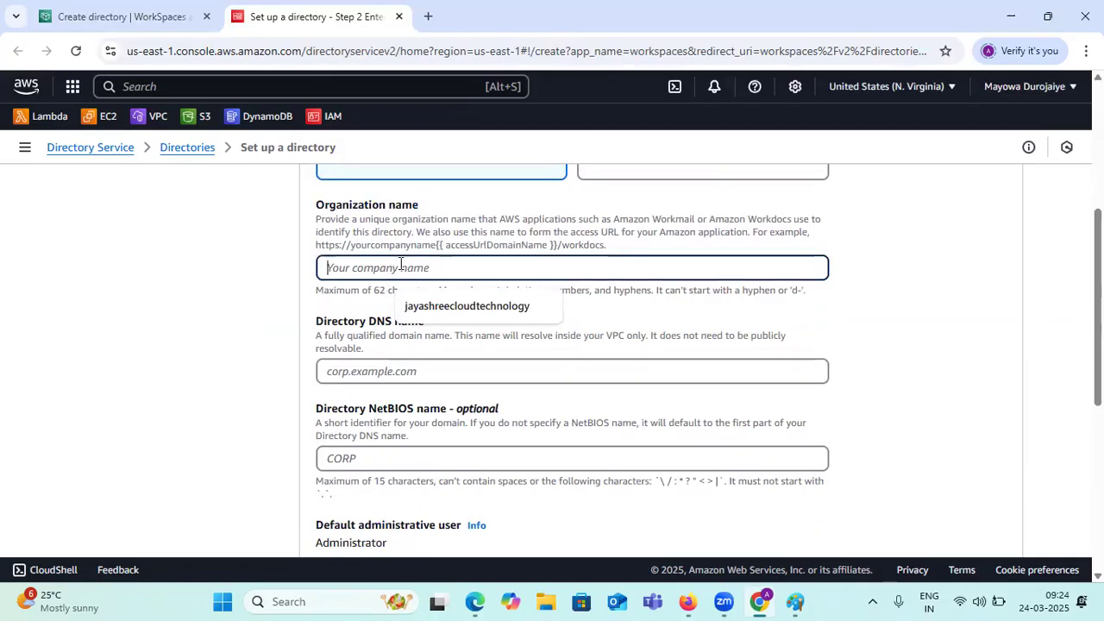
left_click(427, 306)
type("JayaShree")
key("BackSpace")
key("BackSpace")
key("BackSpace")
key("BackSpace")
type("Hydero")
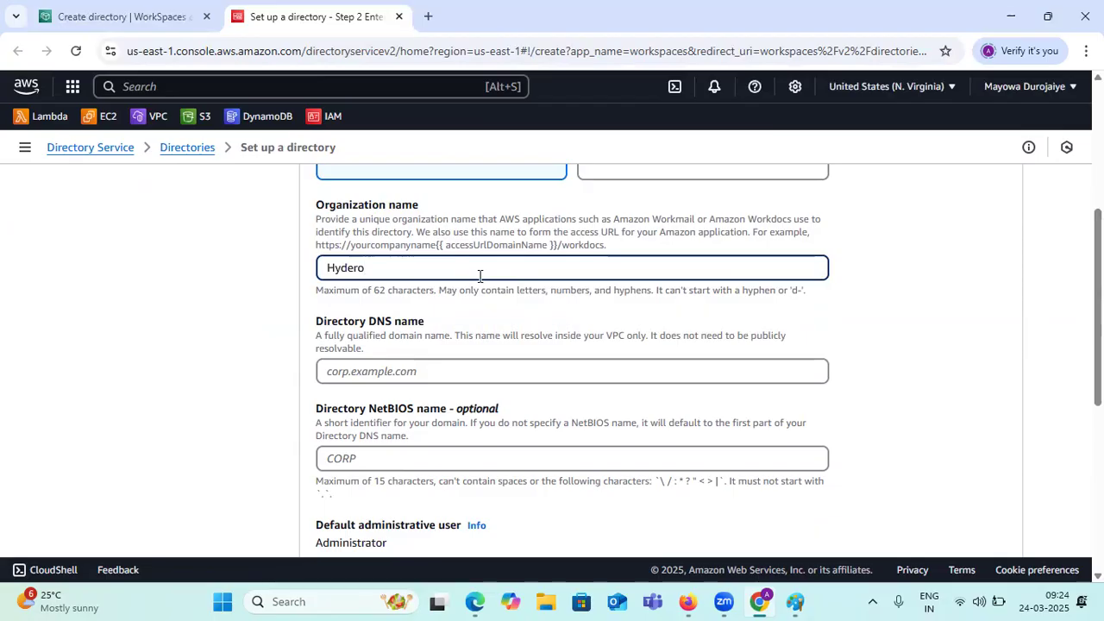
- Correct the organization name to Hydro and review the allowed length and characters for it
key("BackSpace")
type("ro")
left_click(489, 313)
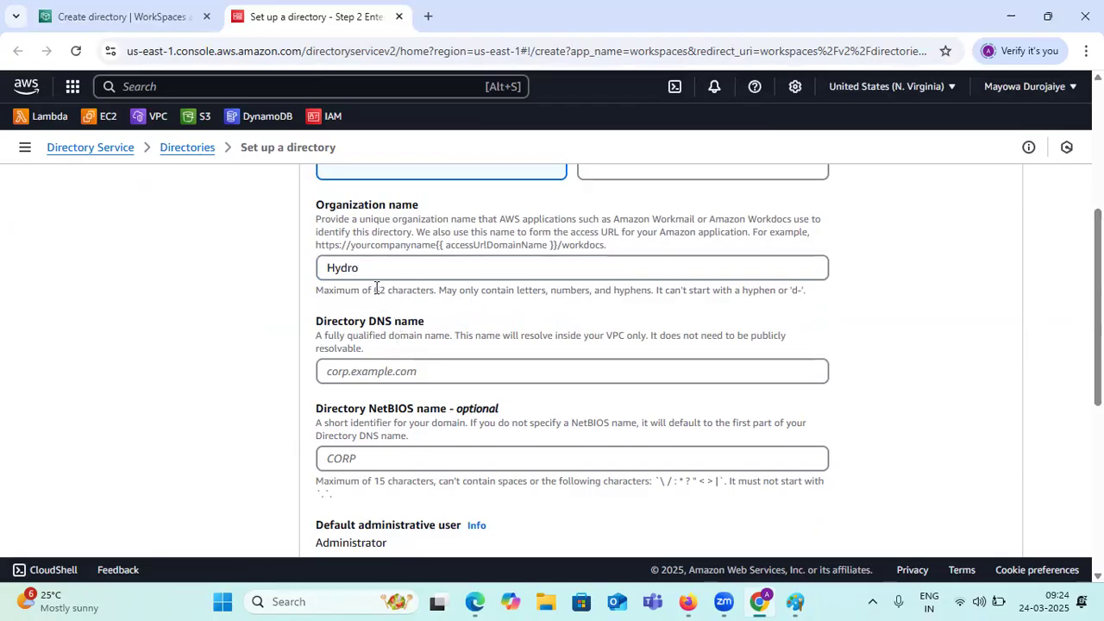
left_click_drag(373, 290, 445, 302)
left_click(534, 291)
left_click_drag(464, 292, 683, 292)
left_click(364, 268)
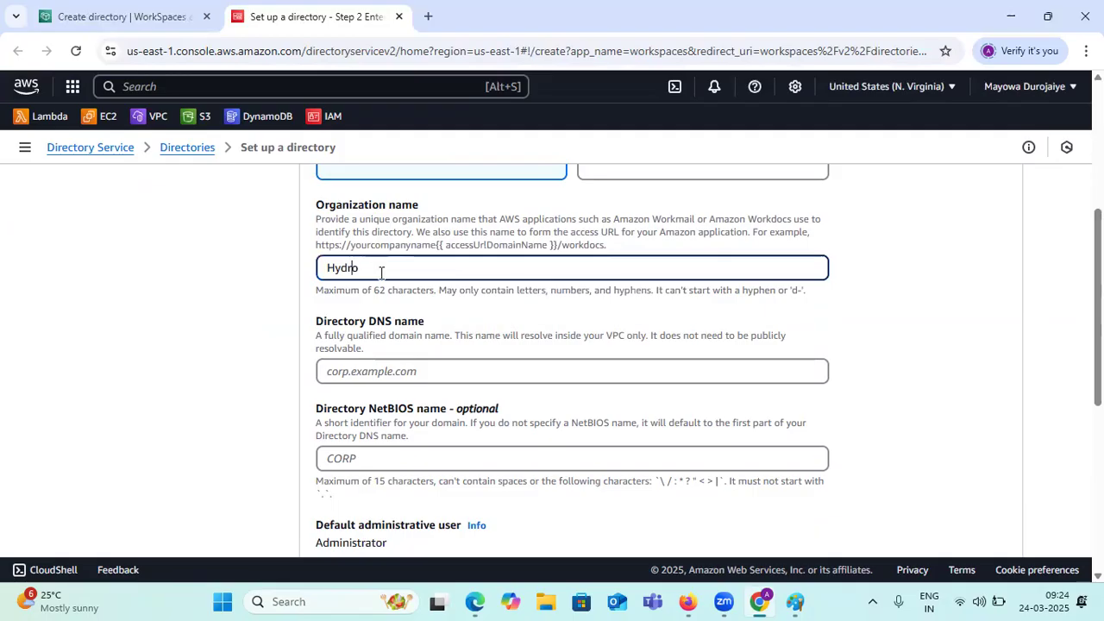
left_click_drag(324, 321, 346, 320)
- Replace the directory's organization name with HydroOrg
left_click(423, 264)
key("BackSpace")
key("BackSpace")
key("BackSpace")
key("BackSpace")
key("BackSpace")
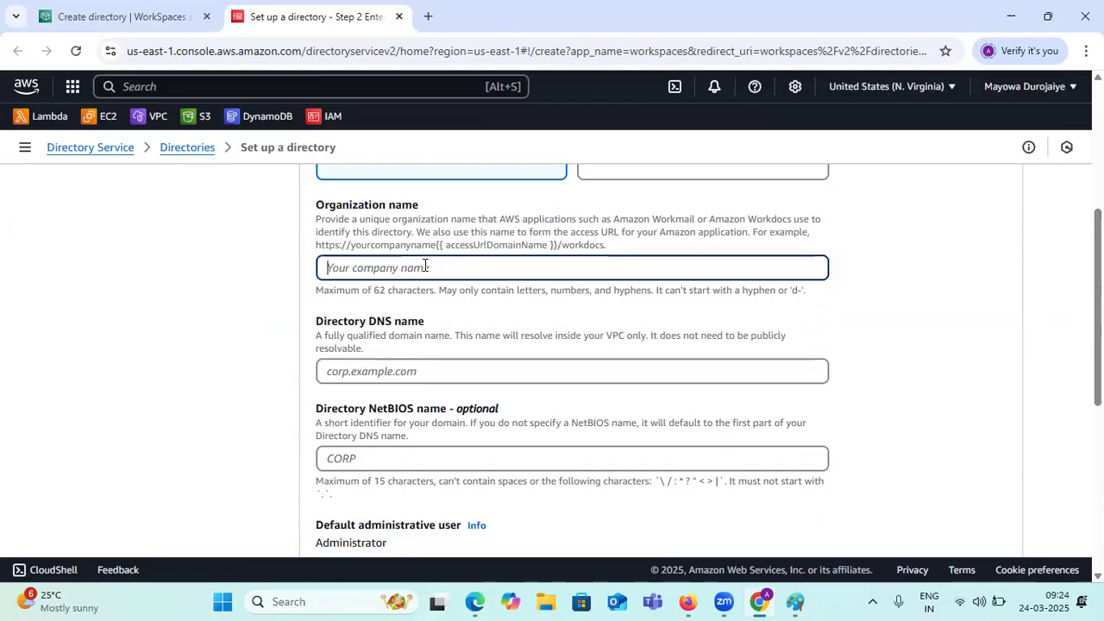
type("Hy")
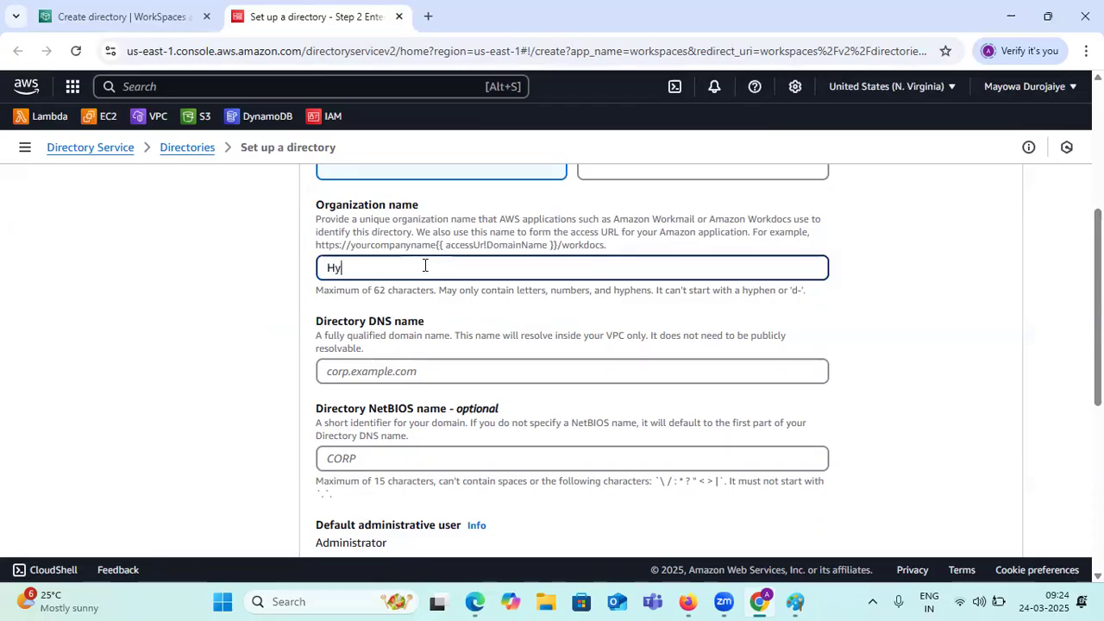
type("droOrg")
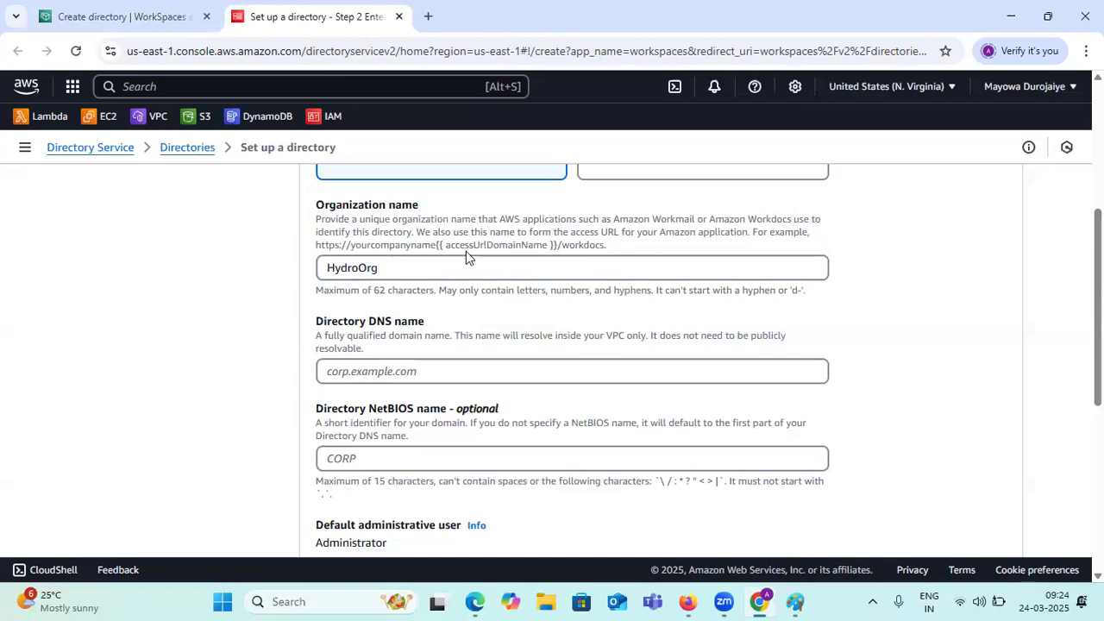
- Enter hydroorg.com as the directory DNS name
left_click(463, 370)
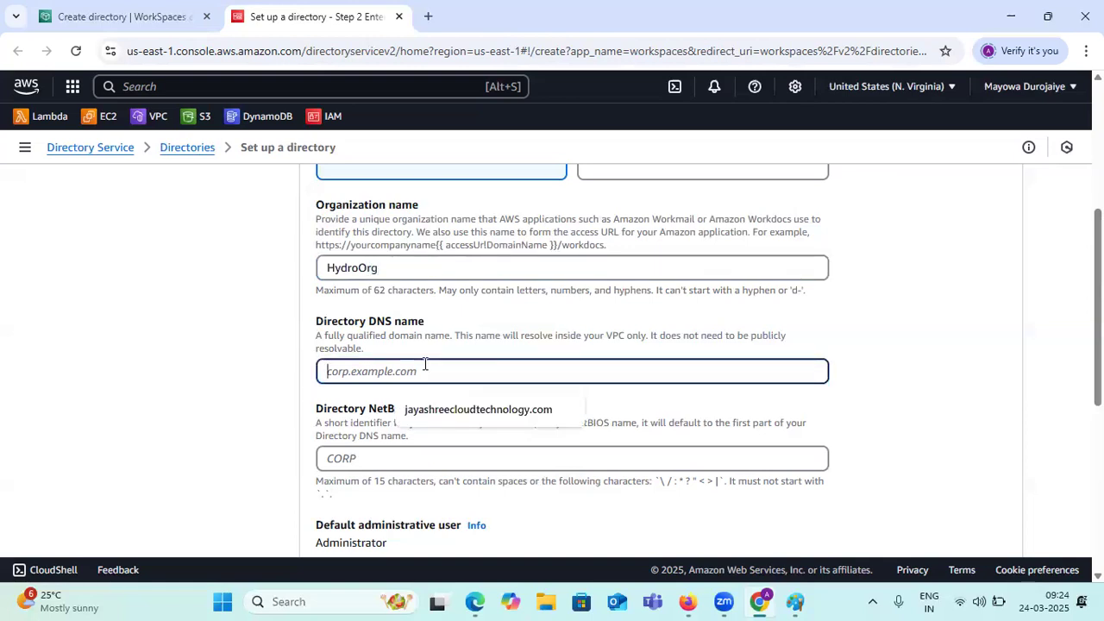
left_click_drag(313, 321, 419, 322)
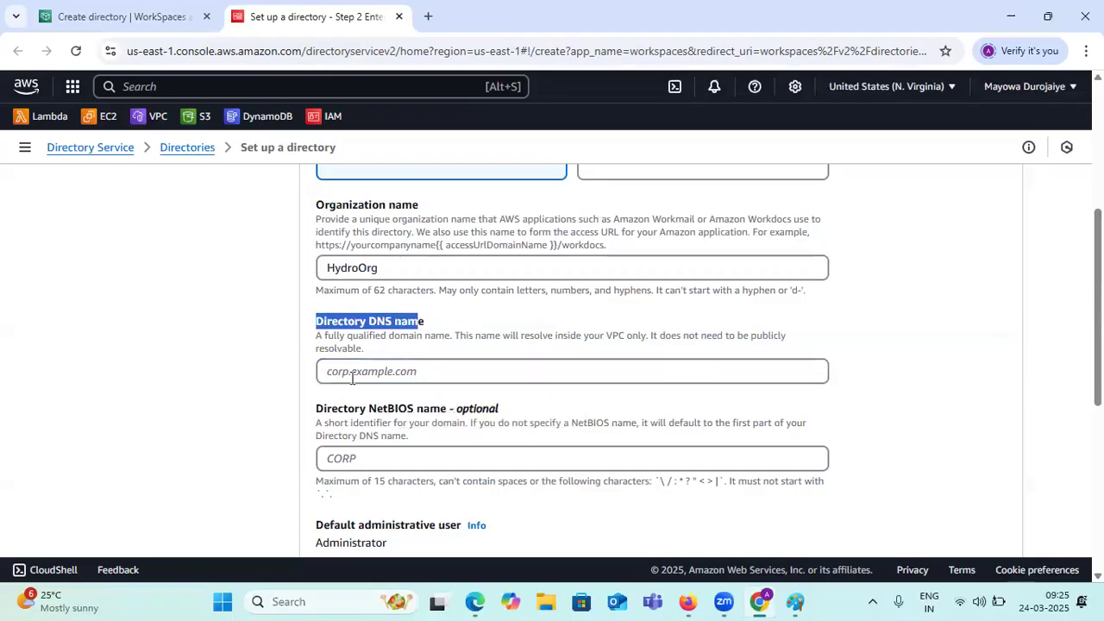
left_click(434, 373)
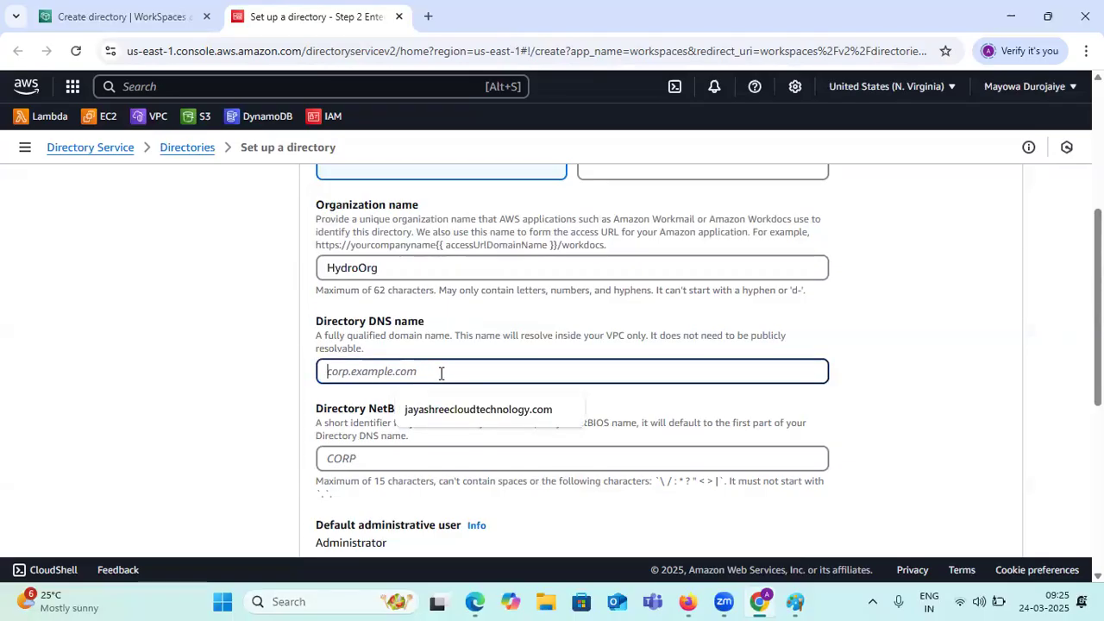
type("hyr")
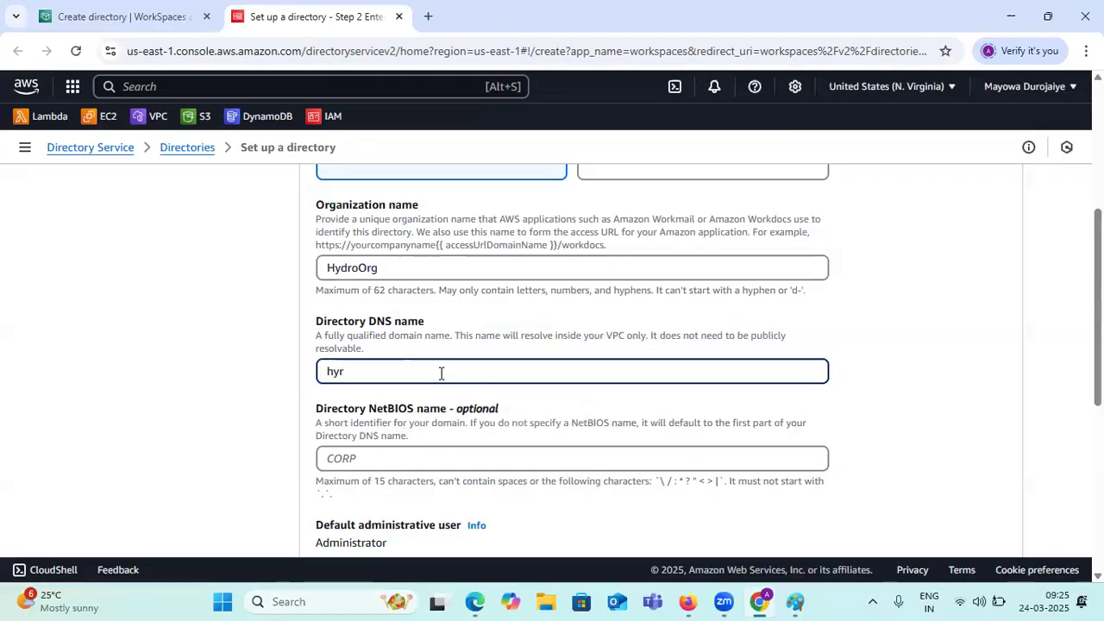
key("BackSpace")
key("BackSpace")
type("droorg.com")
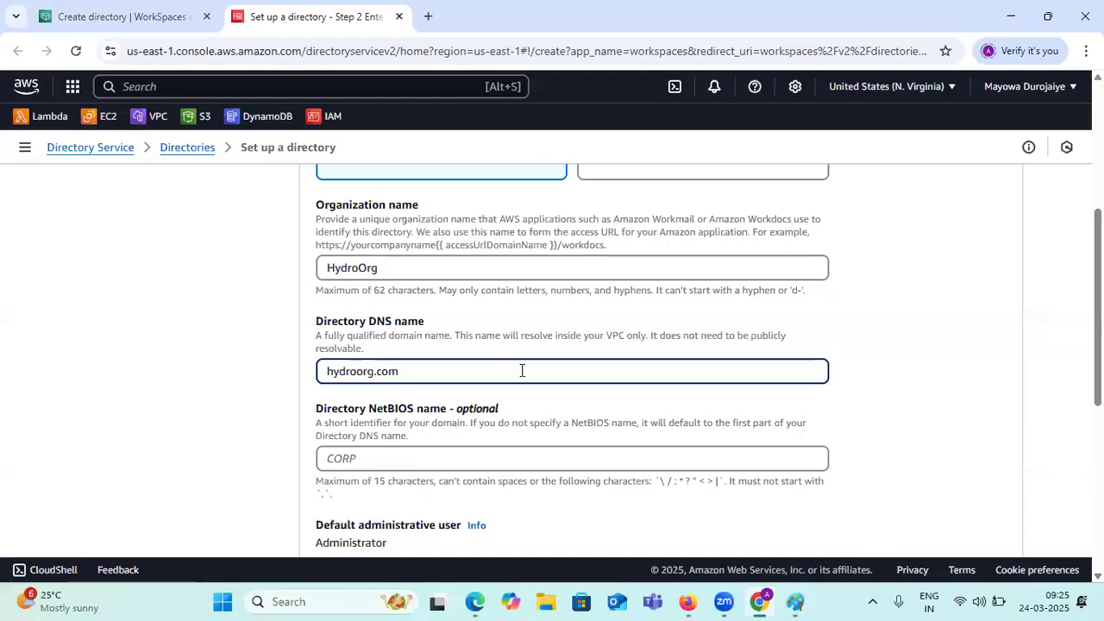
- Try hydro.org.com as the directory DNS name and remove the added dot again
type(".")
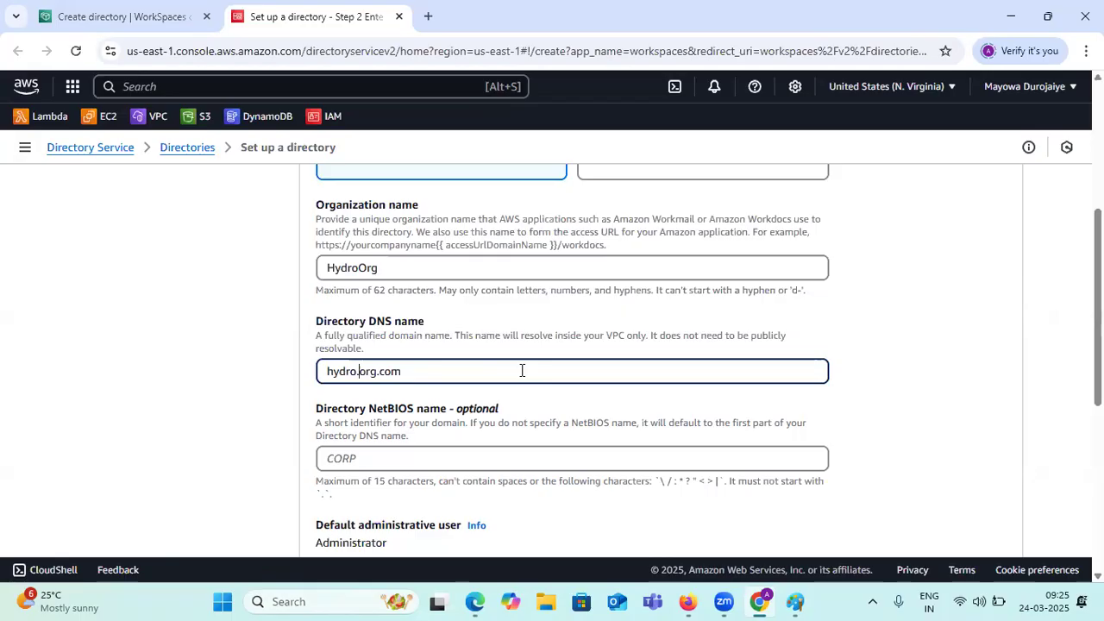
left_click(444, 372)
left_click(362, 458)
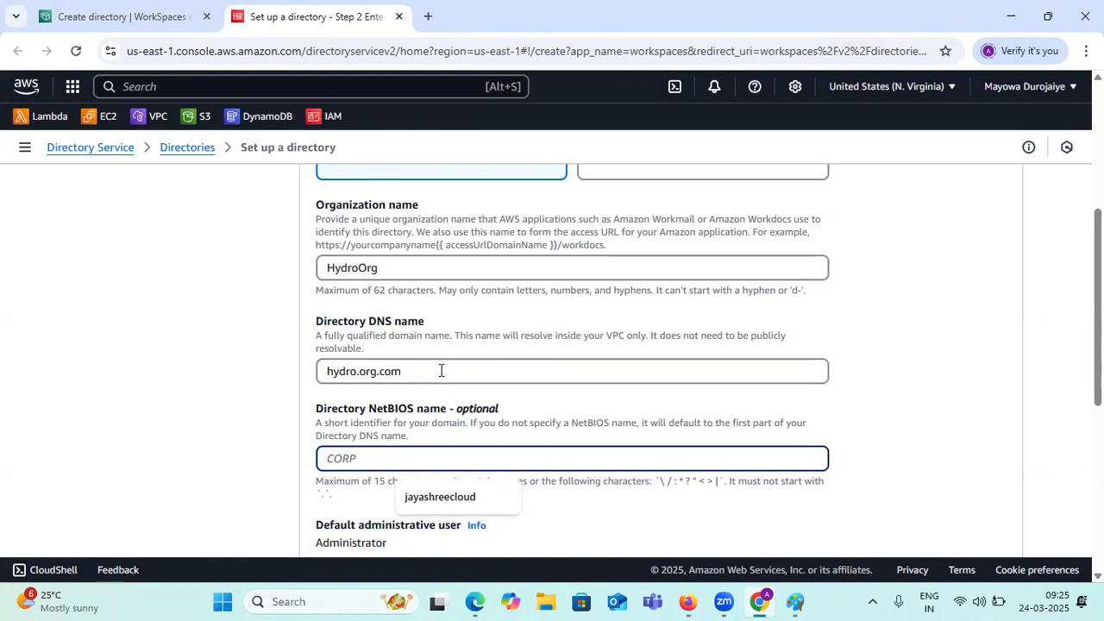
left_click(359, 372)
key("BackSpace")
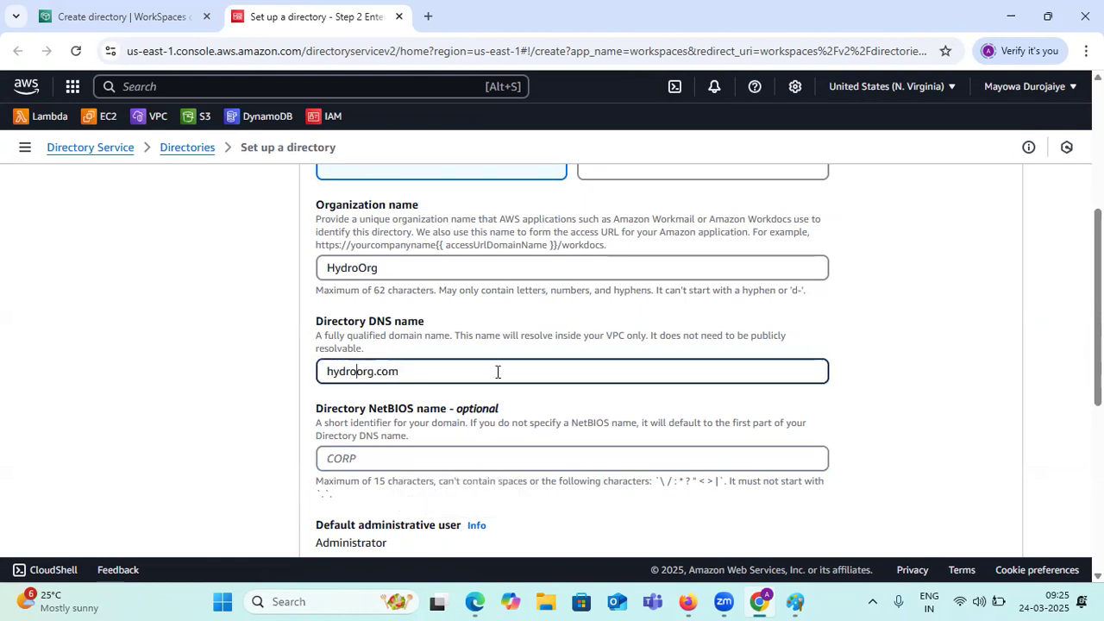
- Copy hydroorg from the directory DNS name into the optional directory NetBIOS name
double_click(373, 371)
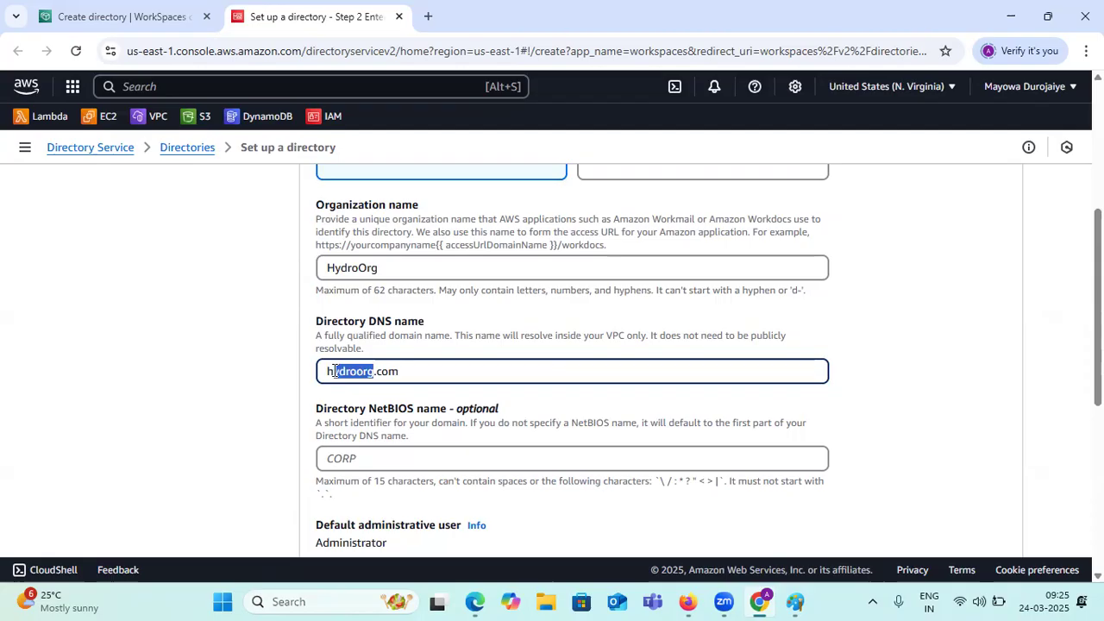
right_click(351, 381)
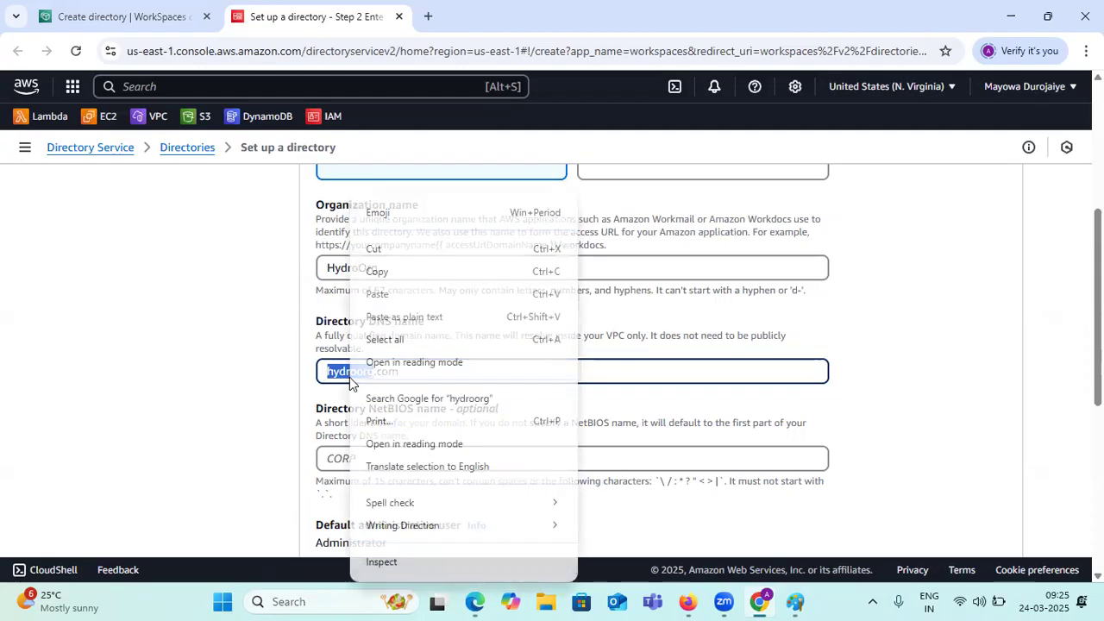
left_click(379, 272)
left_click(341, 458)
key("ctrl+v")
left_click(971, 452)
scroll(579, 443, "down", 2)
scroll(560, 440, "up", 2)
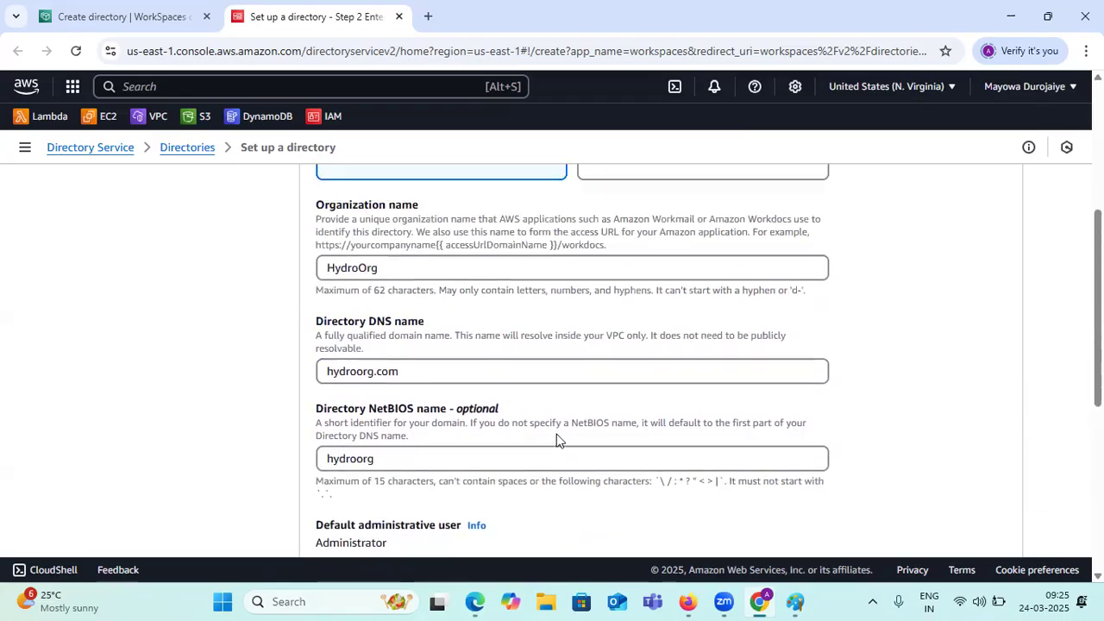
- Compare the organization name, the directory DNS name and the NetBIOS name
left_click_drag(387, 262, 298, 267)
left_click(413, 365)
left_click_drag(413, 366, 316, 366)
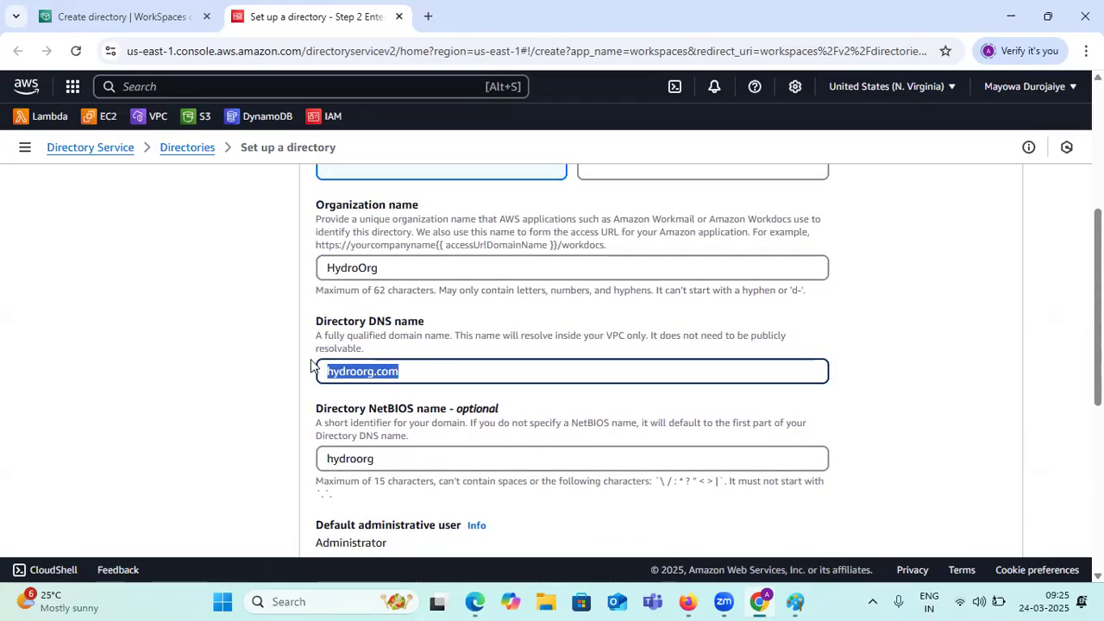
left_click_drag(377, 458, 379, 426)
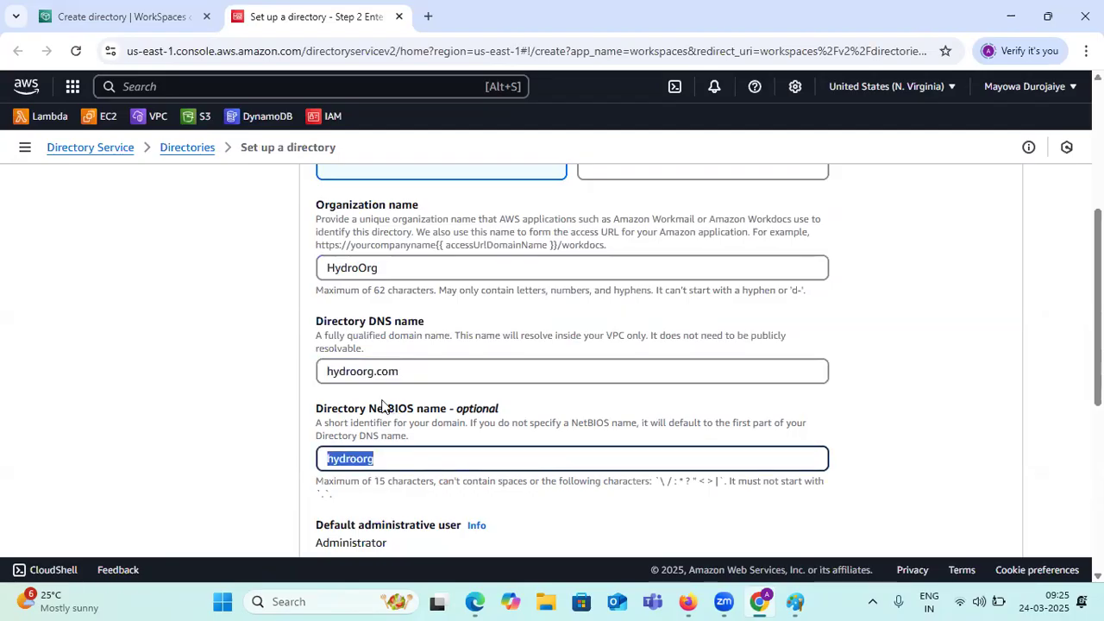
left_click_drag(373, 371, 316, 370)
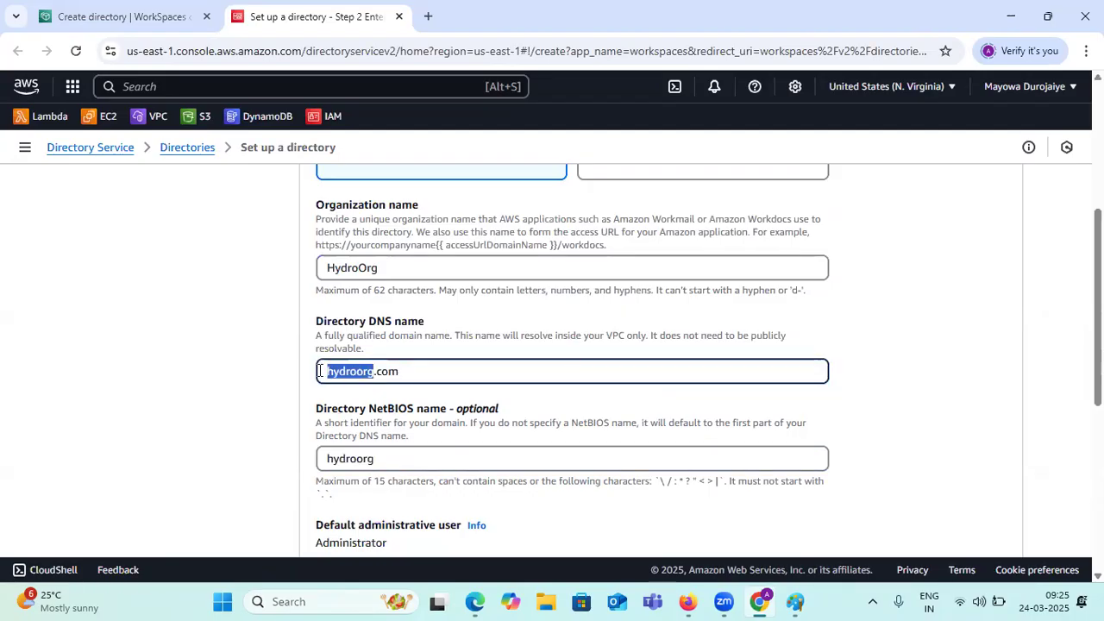
left_click_drag(370, 409, 408, 412)
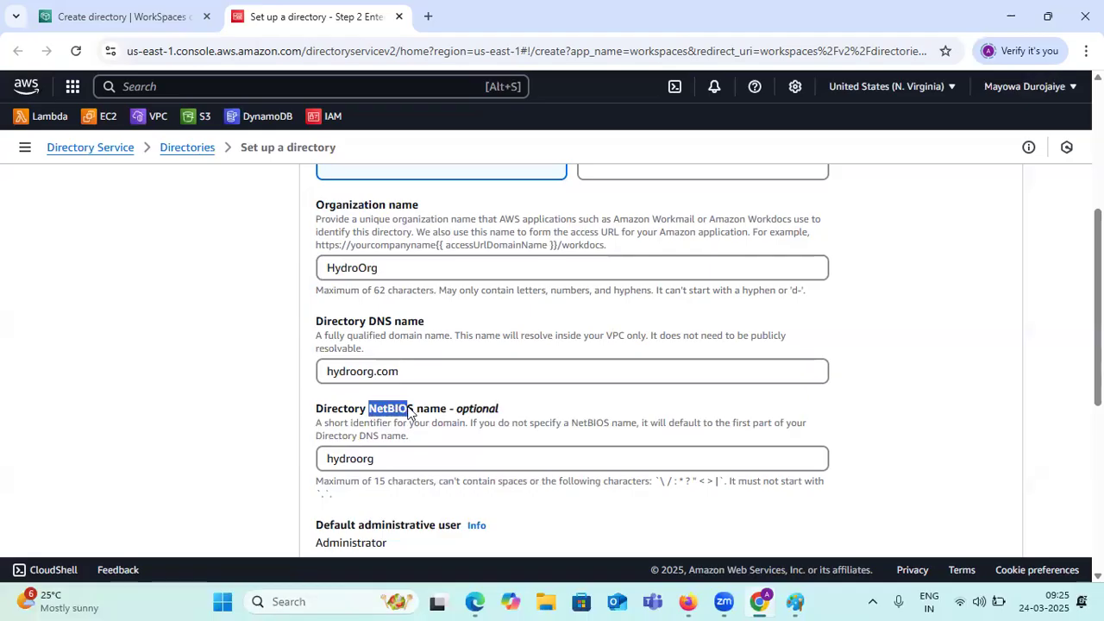
- Enter the password for the default Administrator user and repeat it as the confirmation
scroll(385, 422, "down", 2)
left_click(384, 378)
scroll(385, 378, "down", 2)
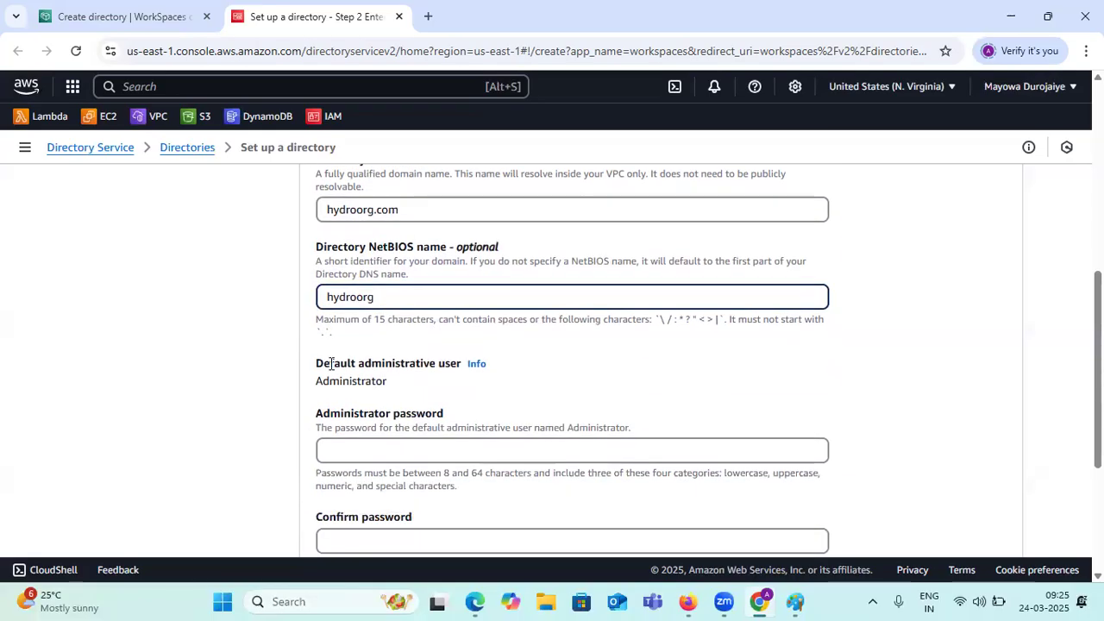
left_click_drag(323, 381, 389, 383)
scroll(377, 380, "down", 1)
left_click(376, 373)
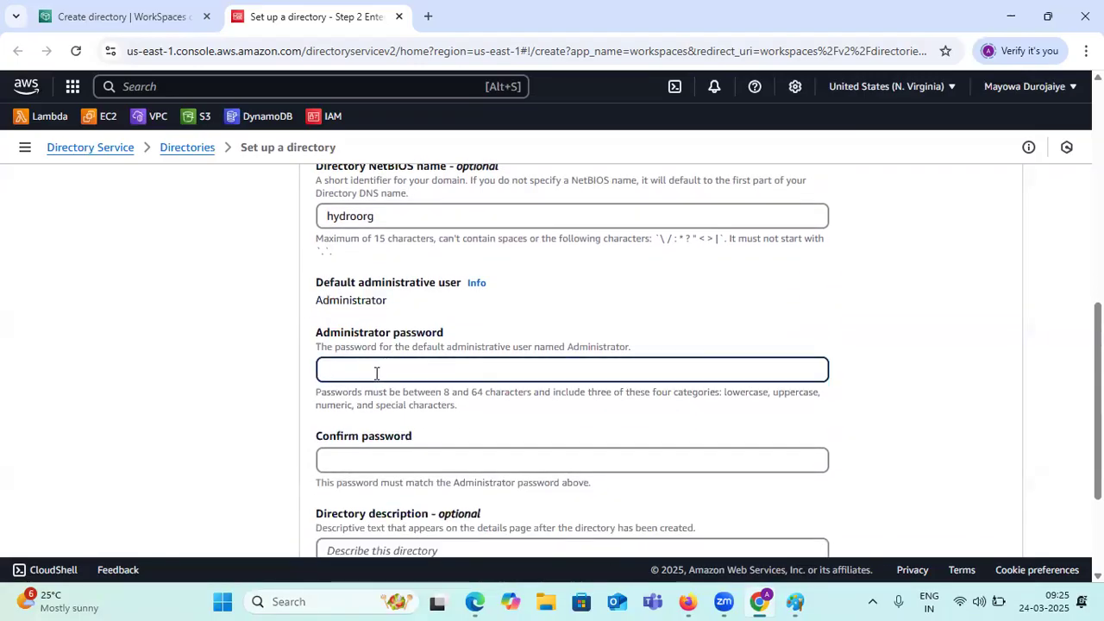
type("••")
left_click(363, 460)
type("••••••")
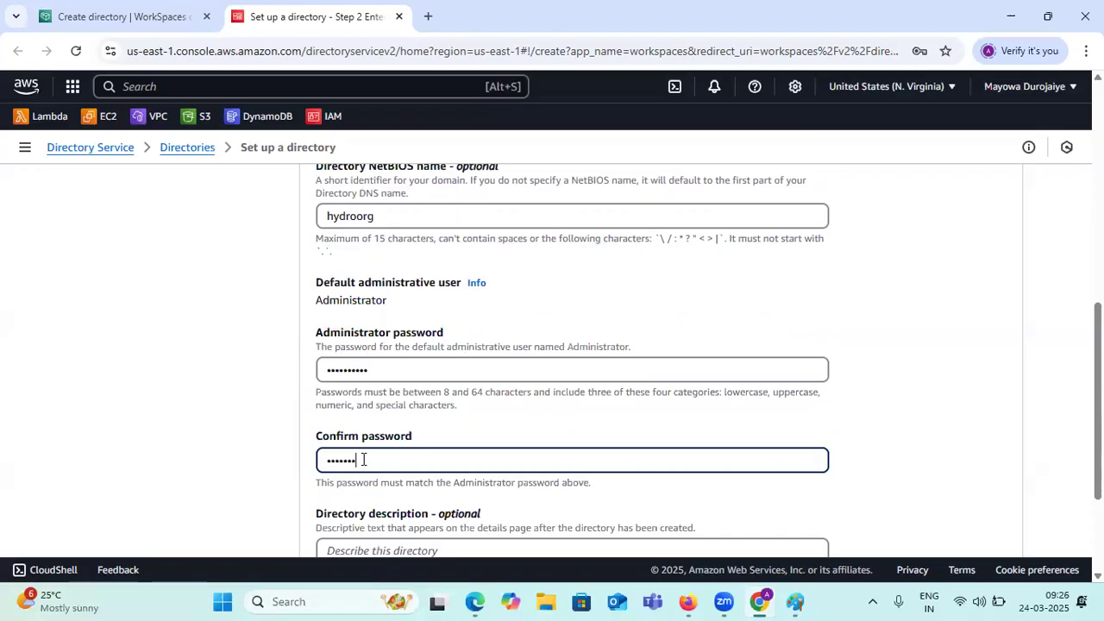
- Try to continue with "it's a IT Org" as the directory description, and clear that text
scroll(367, 454, "down", 2)
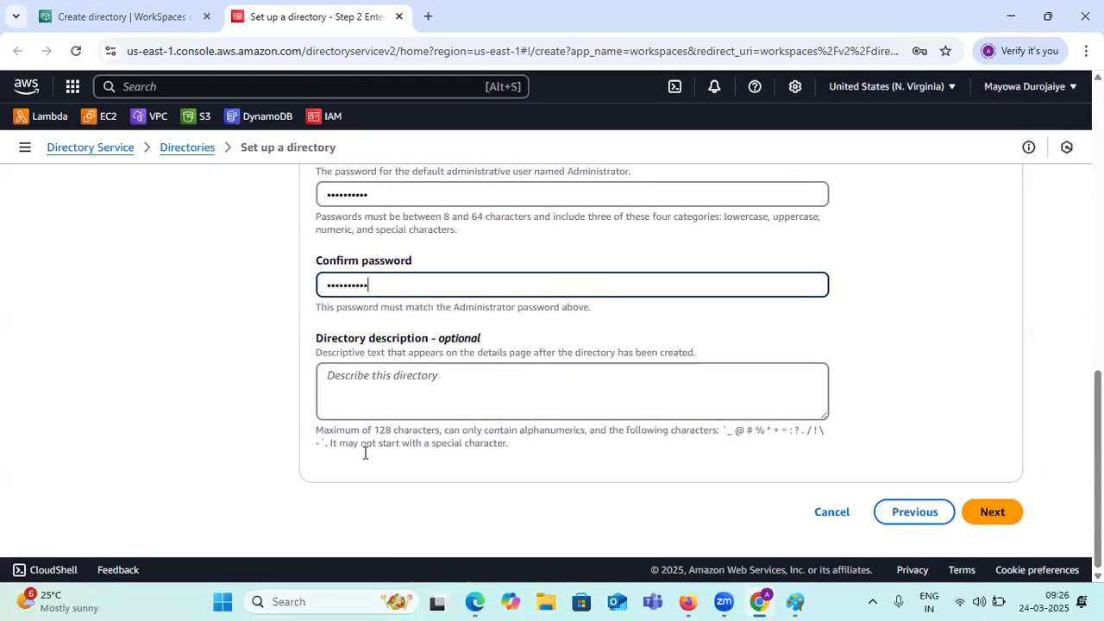
left_click(412, 385)
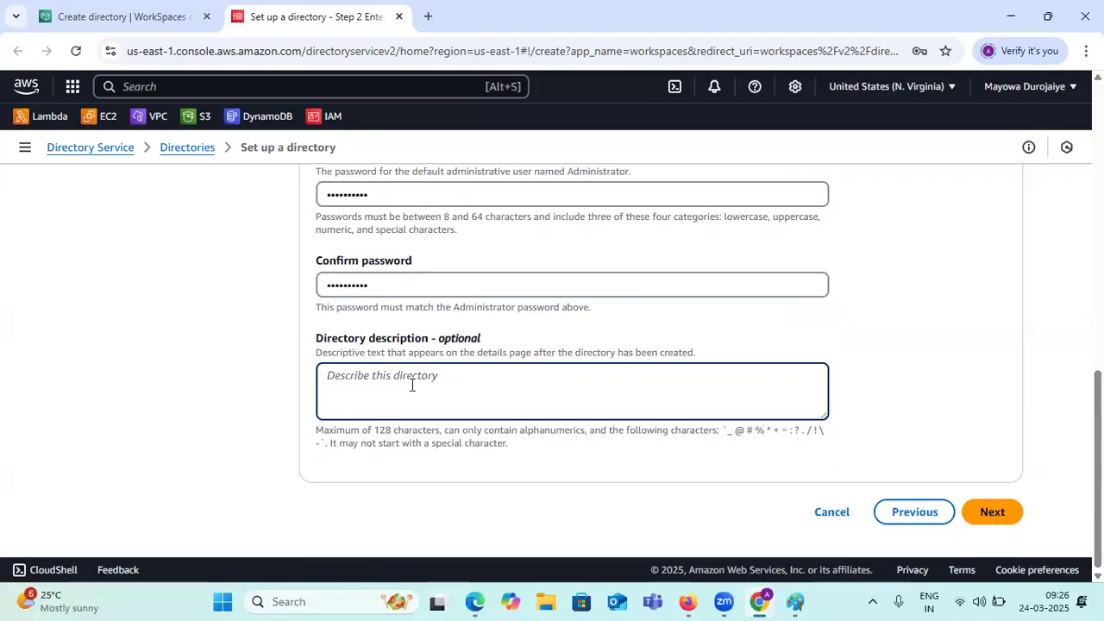
type("ITs")
key("BackSpace")
type("it")
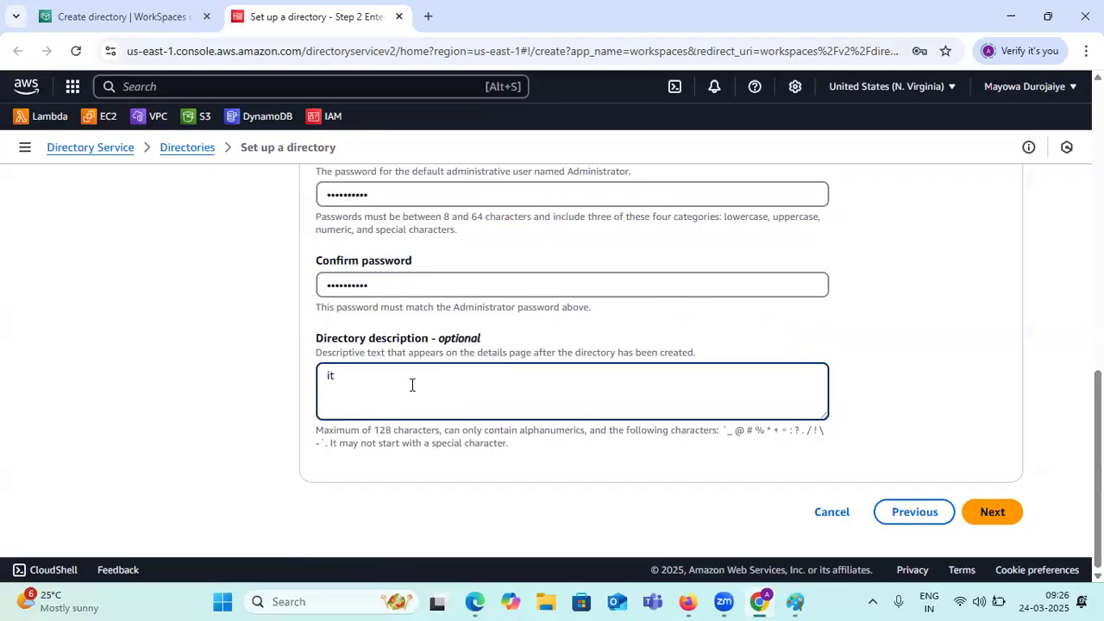
type("'s a IT  Org")
left_click(992, 512)
left_click(503, 366)
left_click_drag(485, 377, 254, 385)
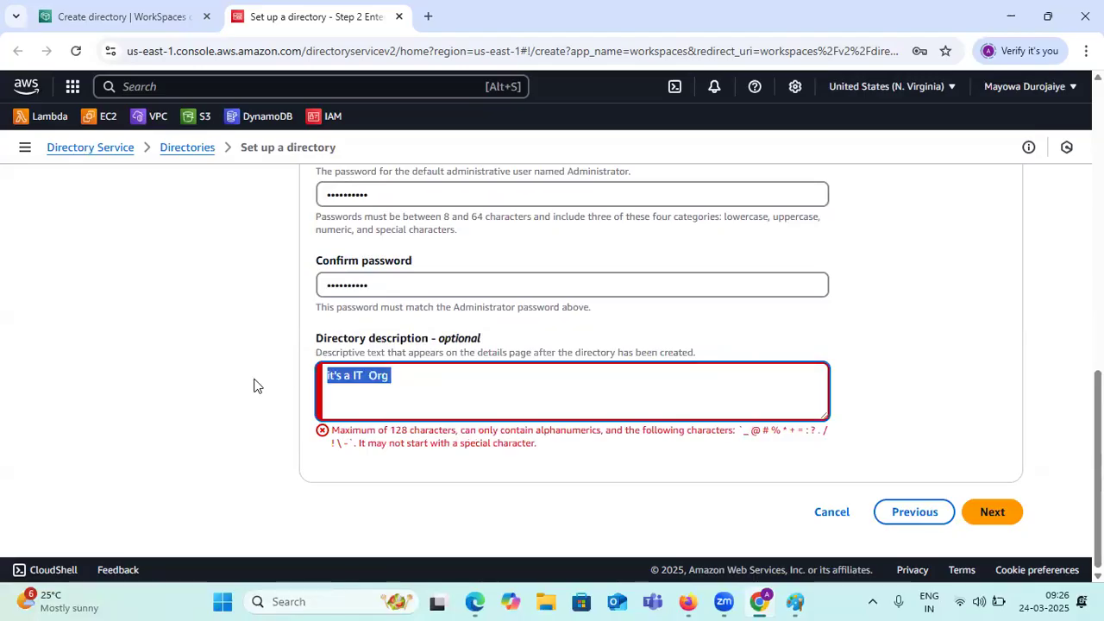
key("BackSpace")
- Copy the directory DNS name into the directory description and continue to the VPC and subnets step
scroll(665, 407, "up", 3)
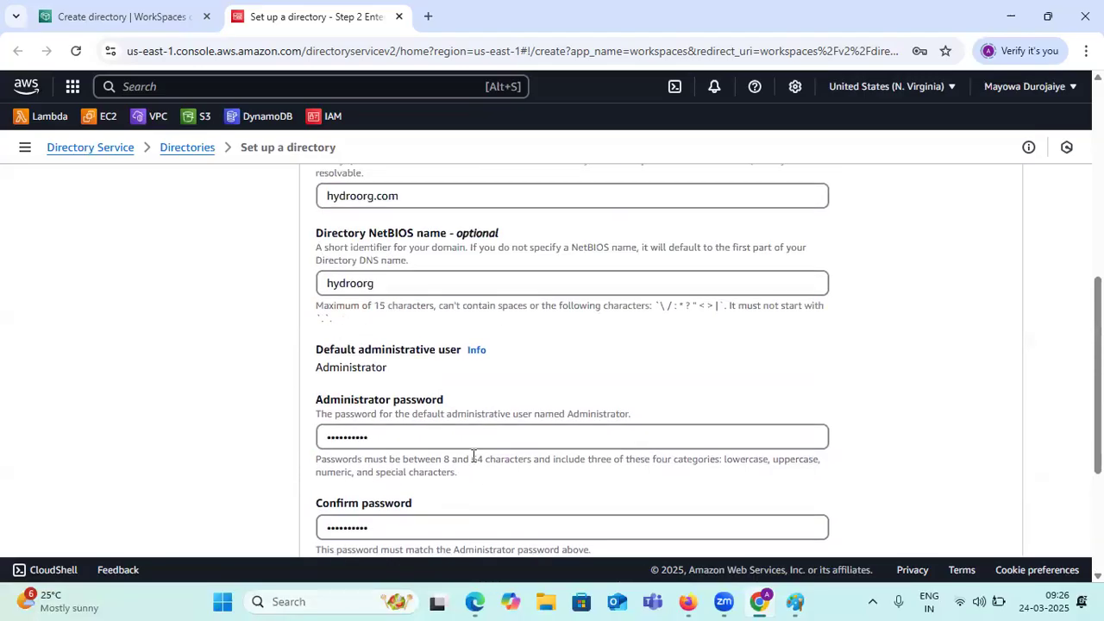
left_click_drag(399, 196, 261, 197)
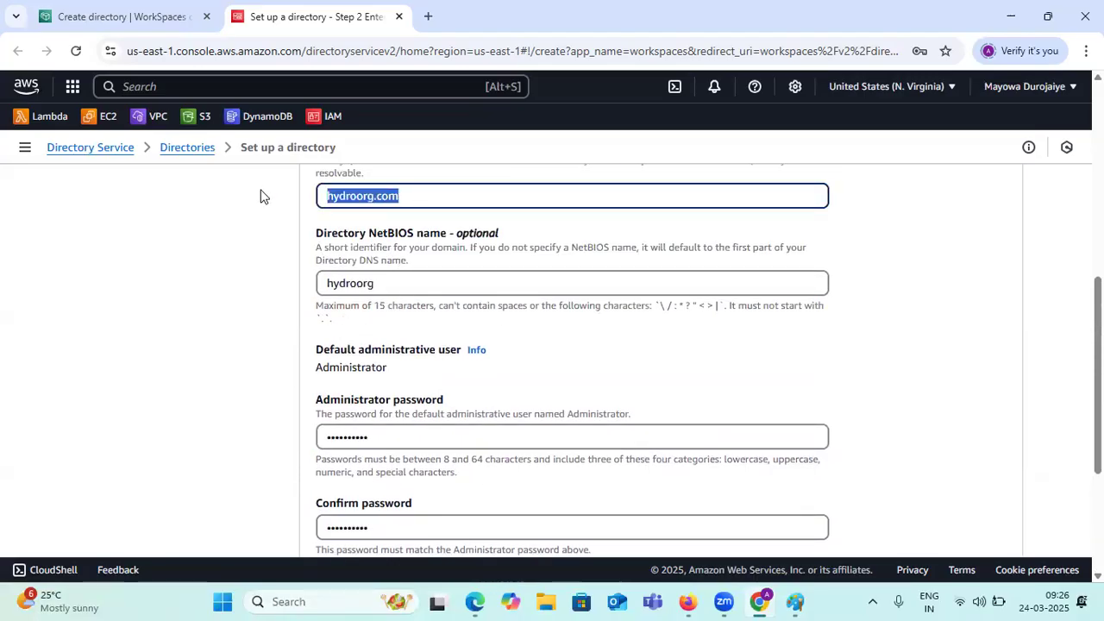
scroll(423, 475, "down", 3)
left_click(400, 389)
key("ctrl+v")
left_click(992, 511)
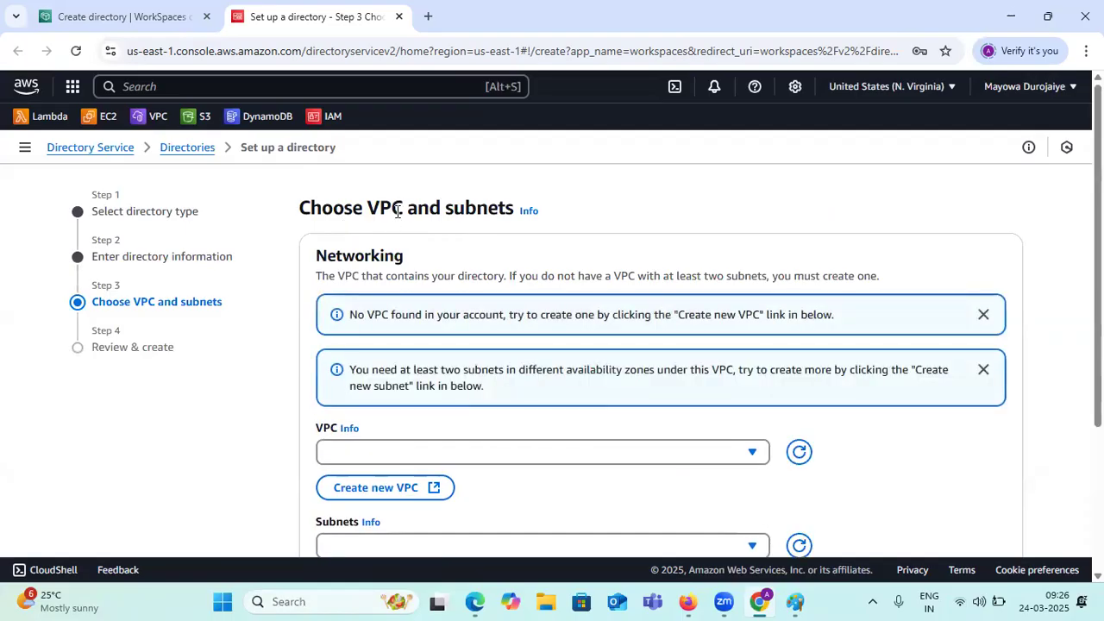
- Review the networking requirements and check the list of VPCs available for the directory
left_click_drag(366, 208, 402, 208)
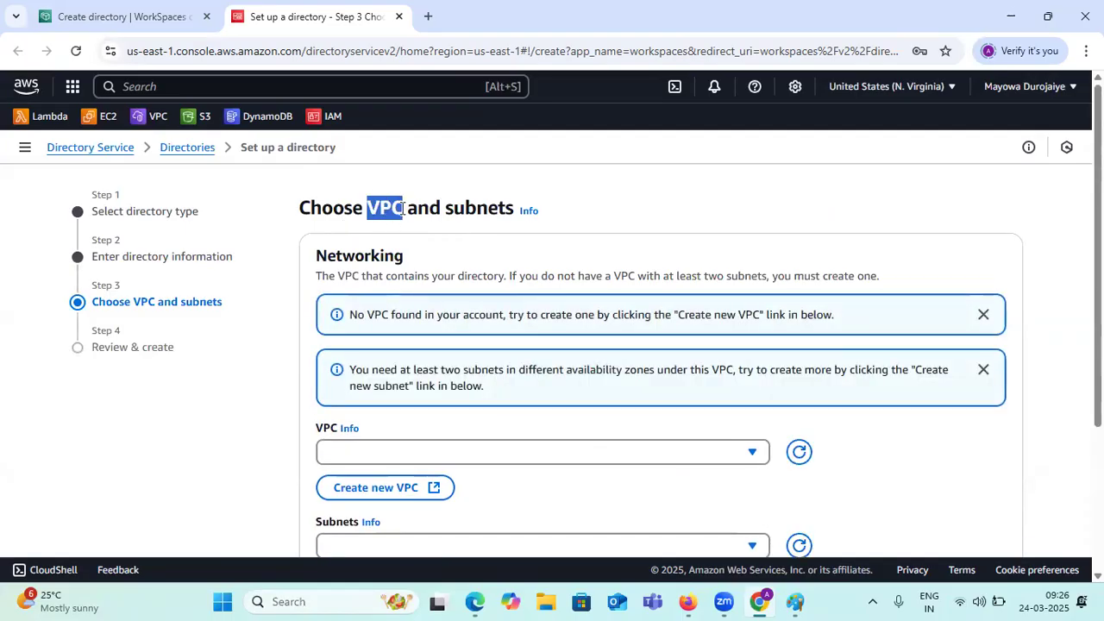
scroll(402, 220, "down", 1)
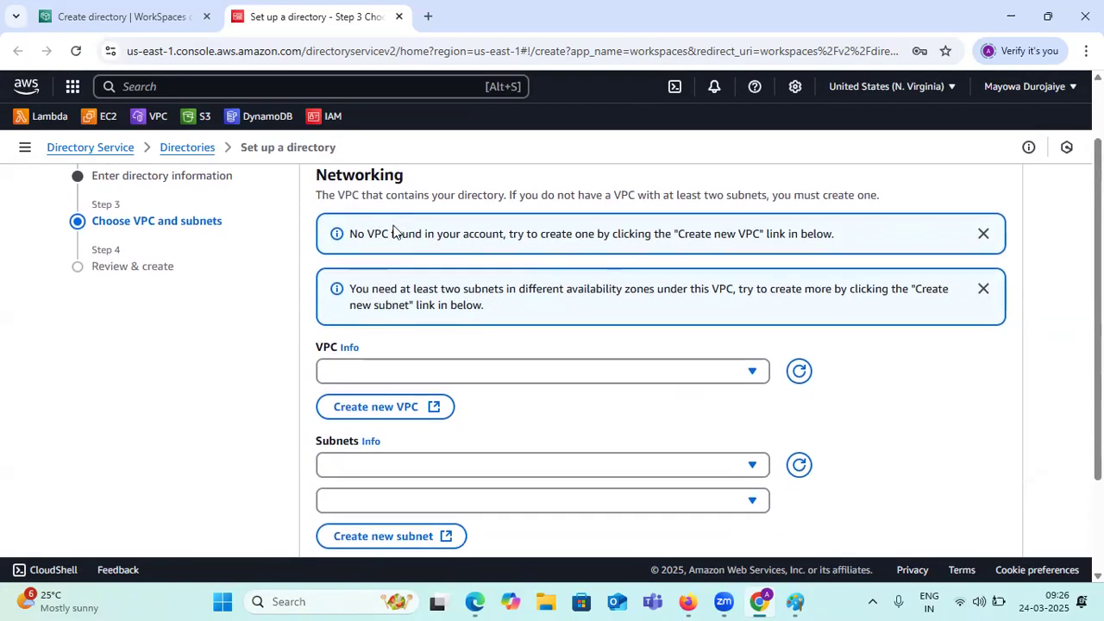
left_click(747, 371)
left_click(742, 371)
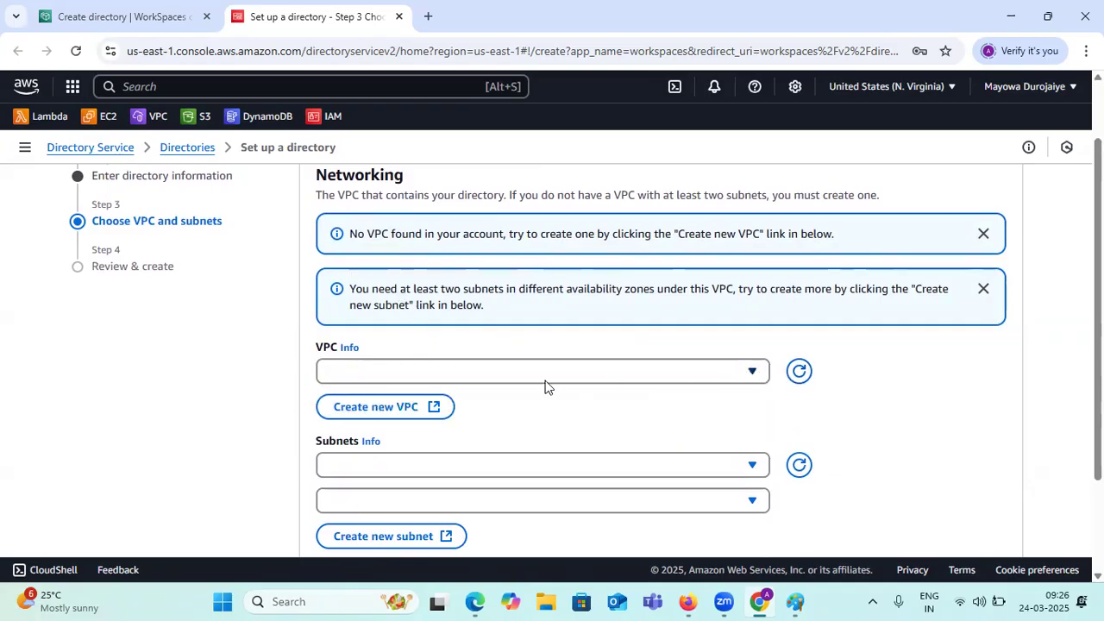
scroll(547, 387, "up", 1)
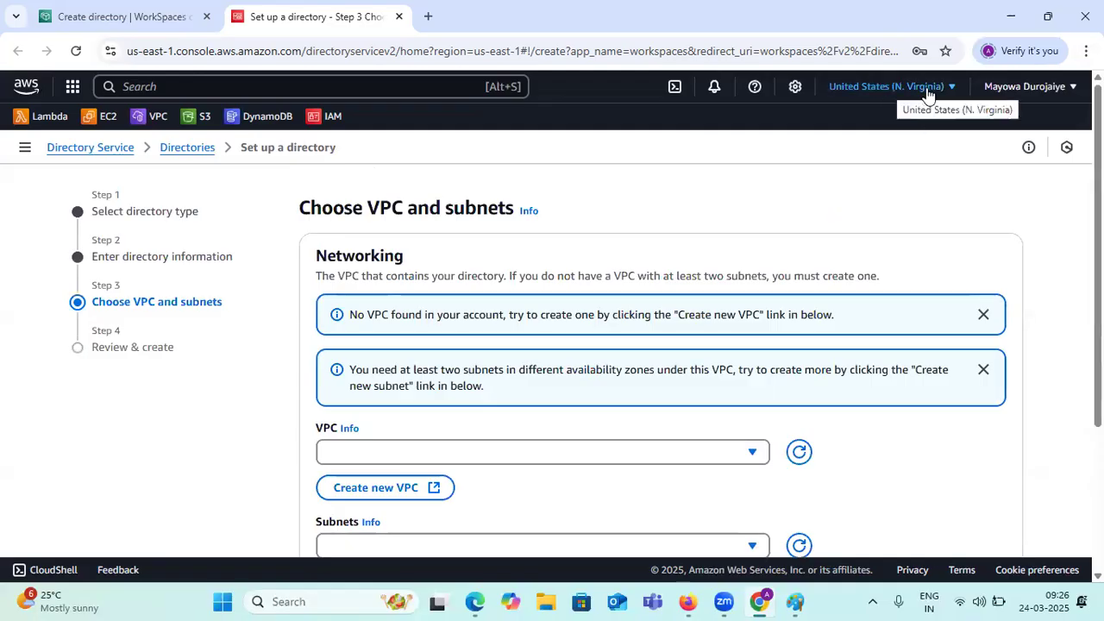
left_click(889, 90)
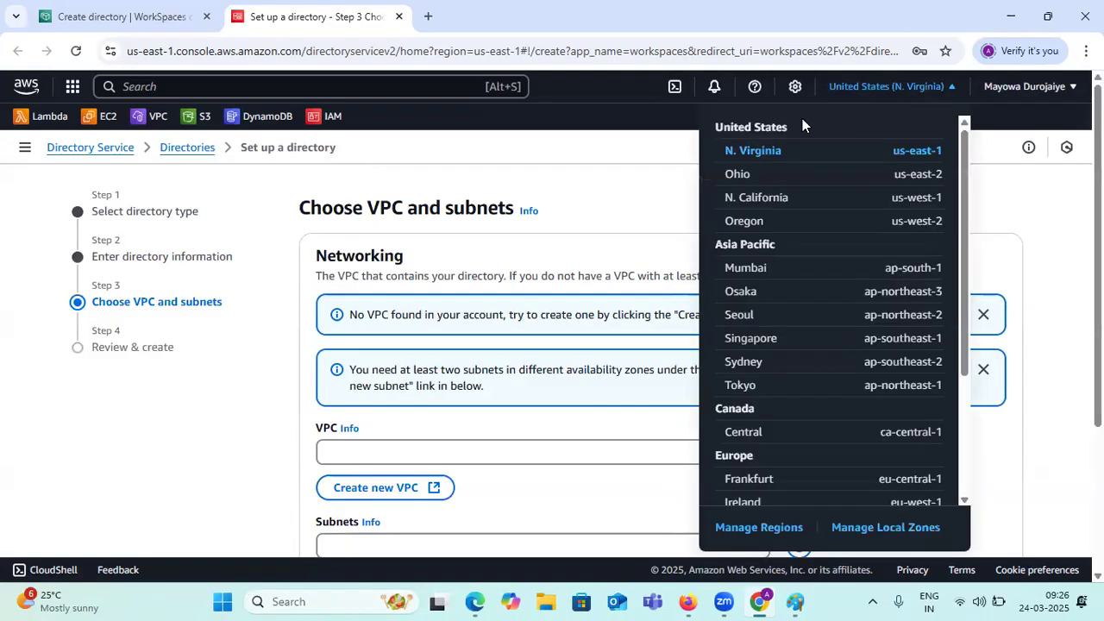
left_click(640, 153)
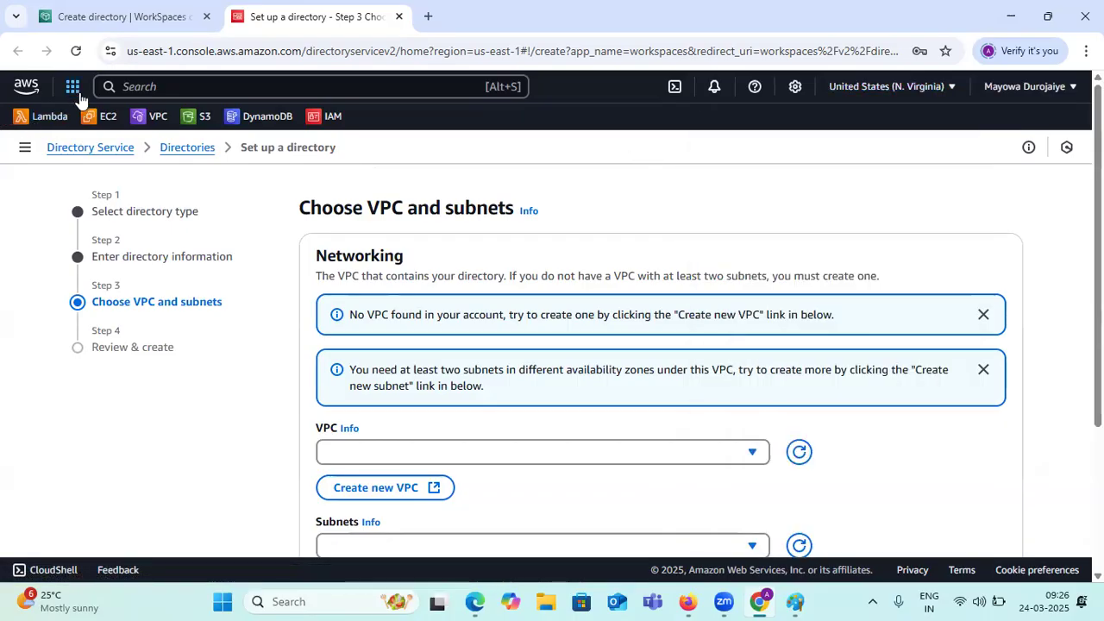
- Open the VPC console in the WorkSpaces browser tab and check the list of VPCs in the N. Virginia region
left_click(95, 17)
scroll(402, 239, "up", 3)
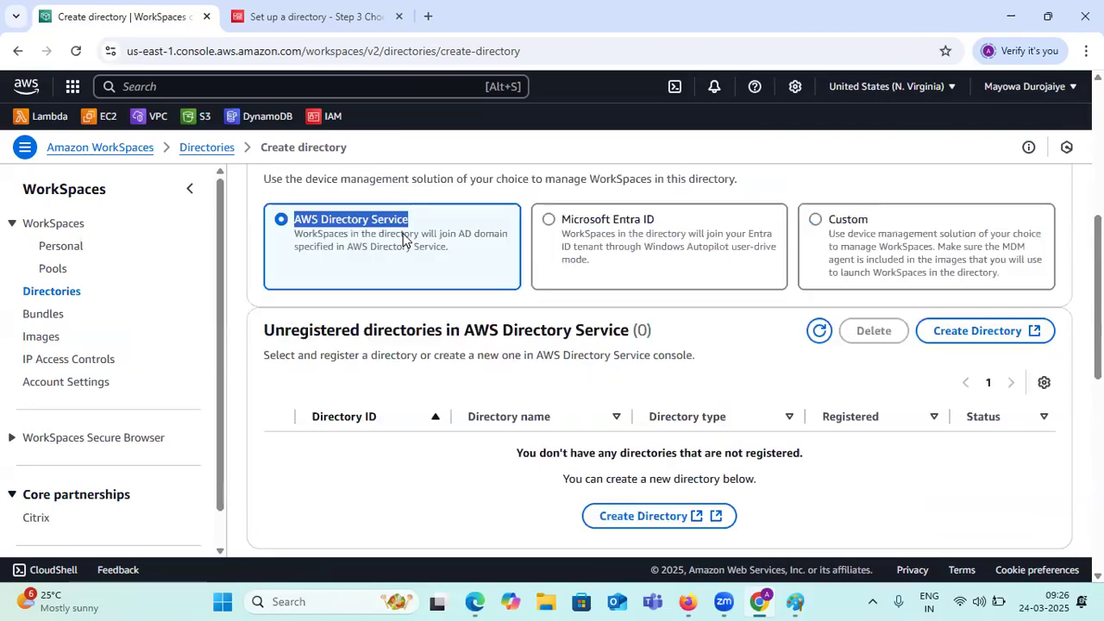
left_click(305, 89)
type("VPC")
left_click(343, 181)
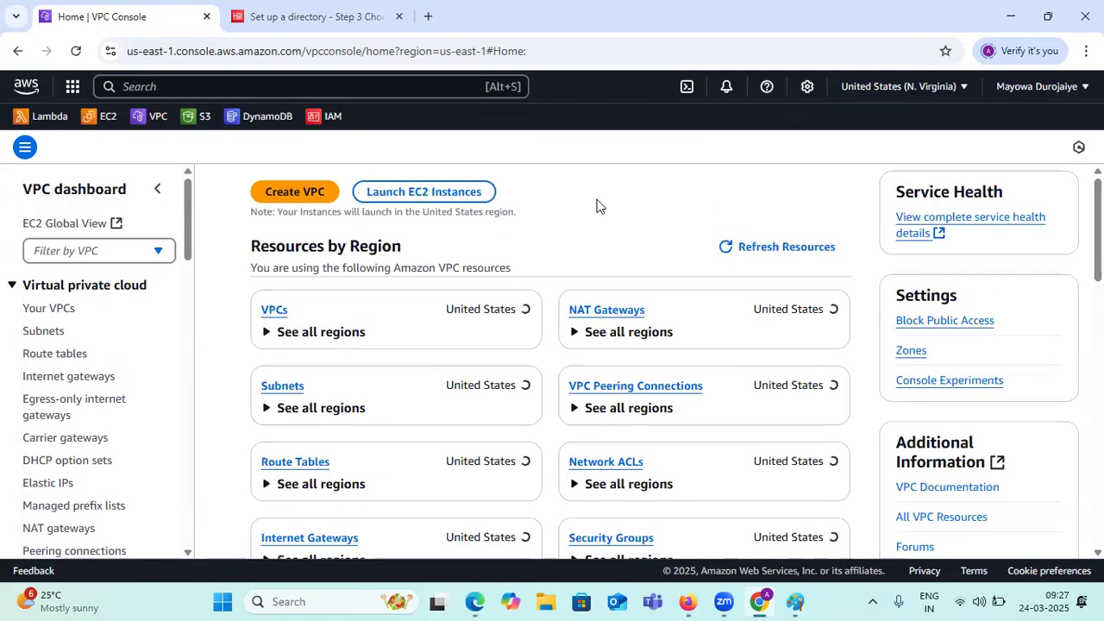
left_click(43, 309)
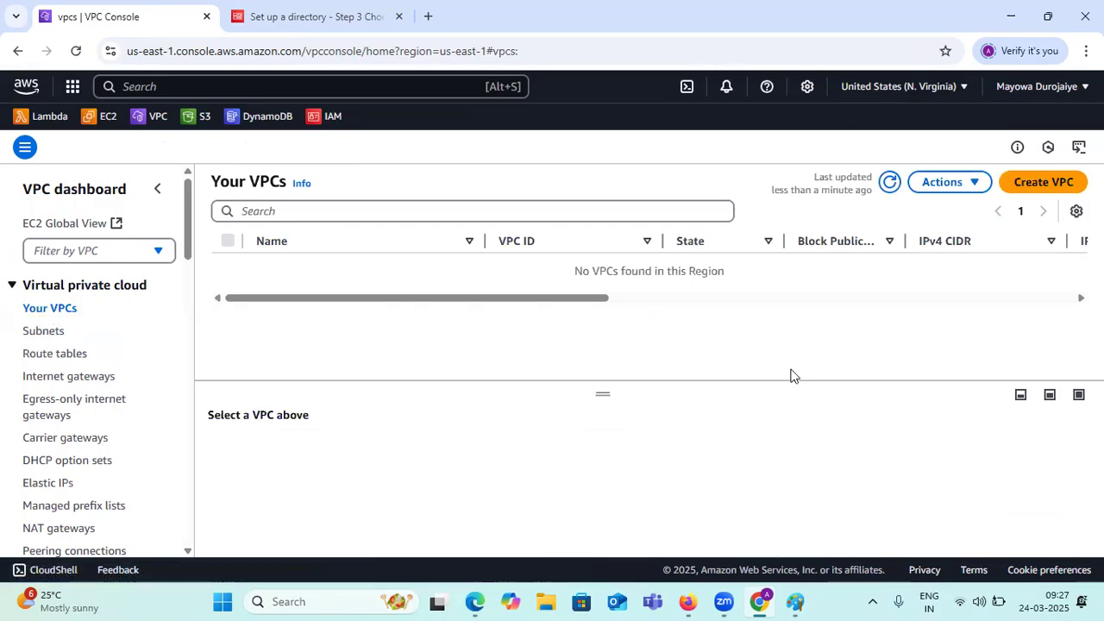
left_click_drag(542, 299, 362, 324)
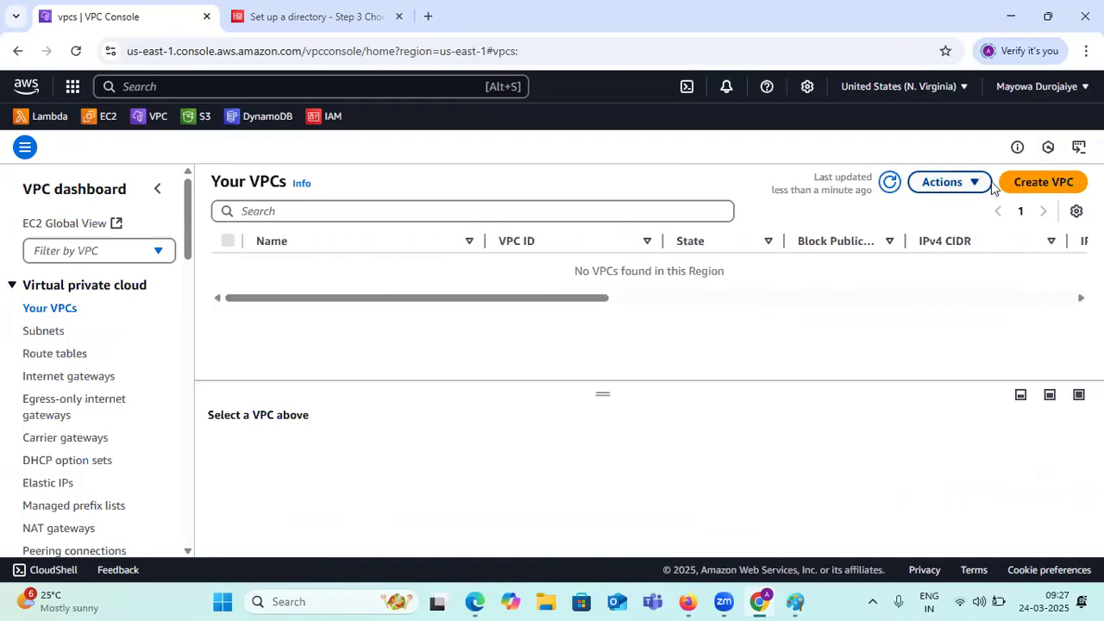
left_click_drag(553, 272, 734, 260)
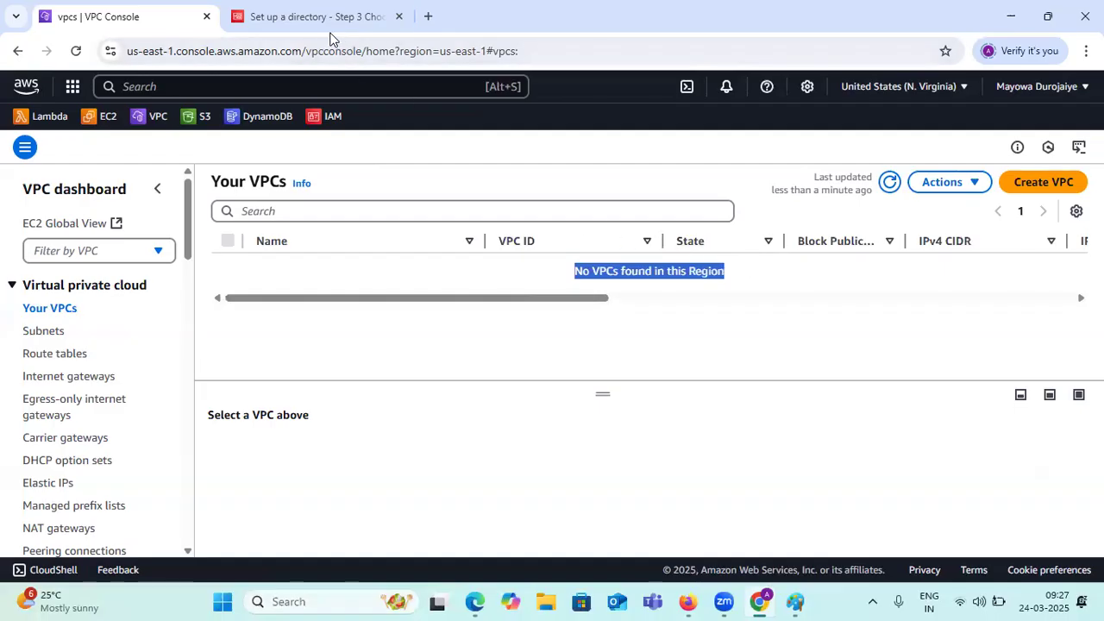
- Check the VPC lists of the Ohio (us-east-2) and N. California (us-west-1) regions
left_click(1029, 90)
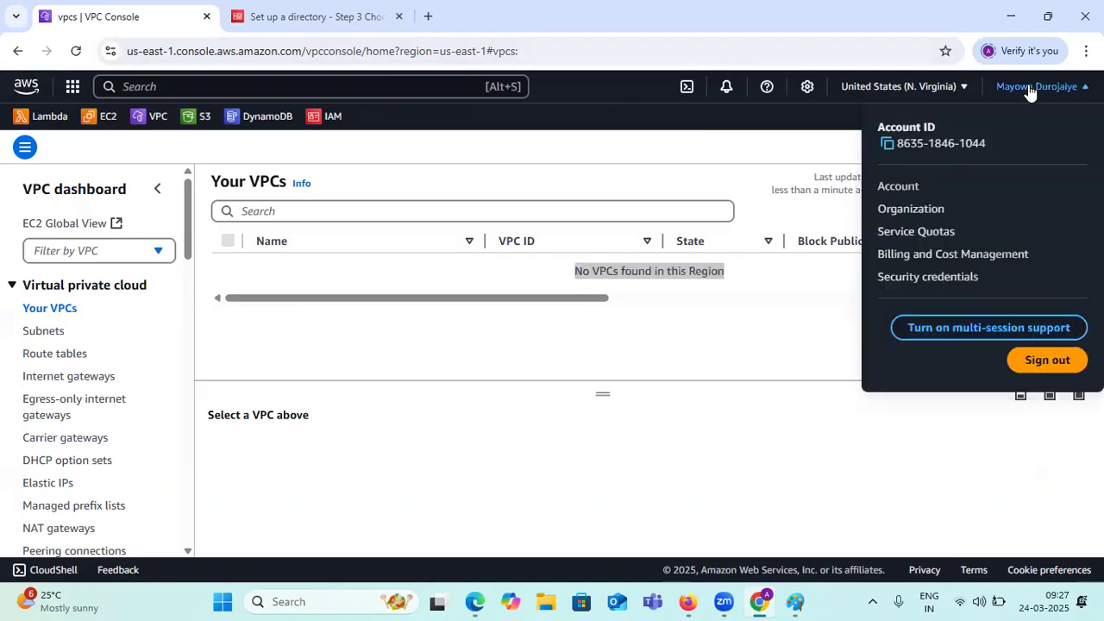
left_click(954, 88)
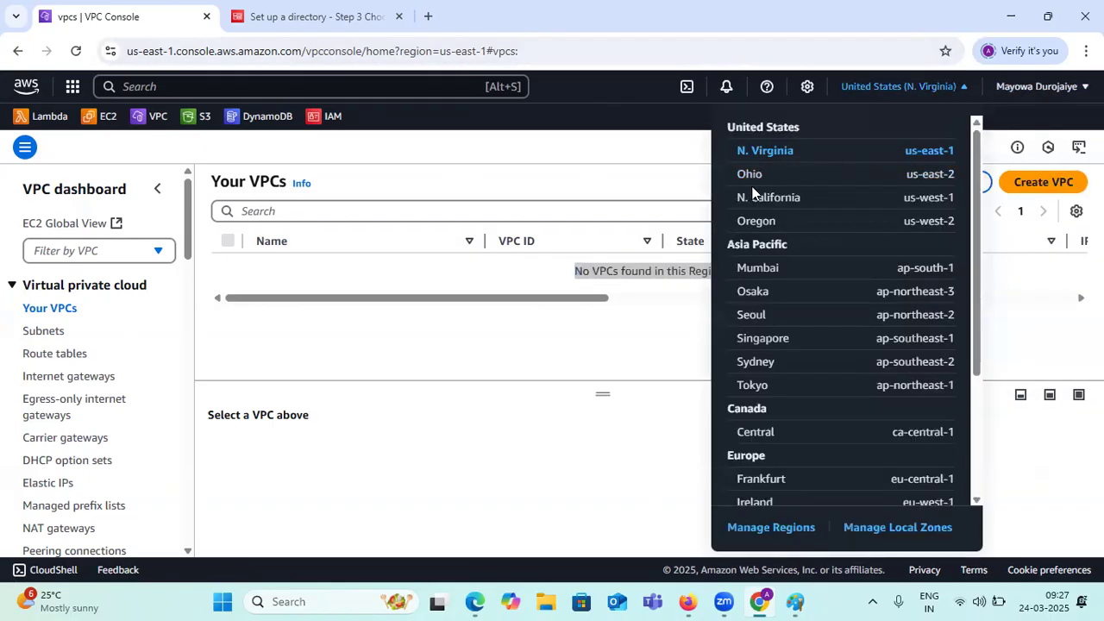
left_click(925, 175)
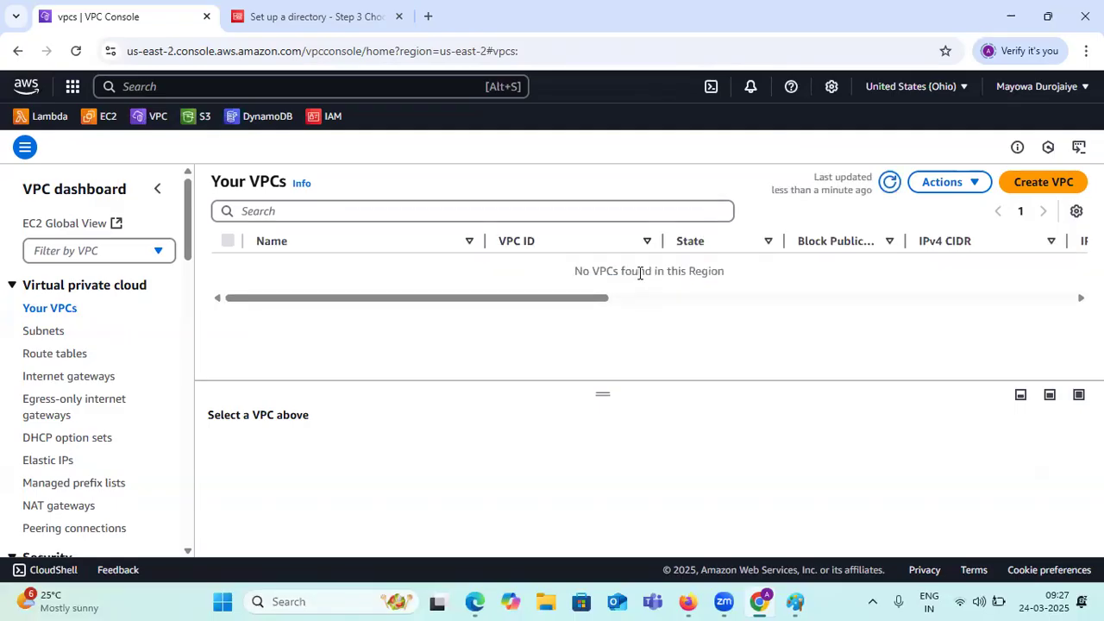
left_click(916, 86)
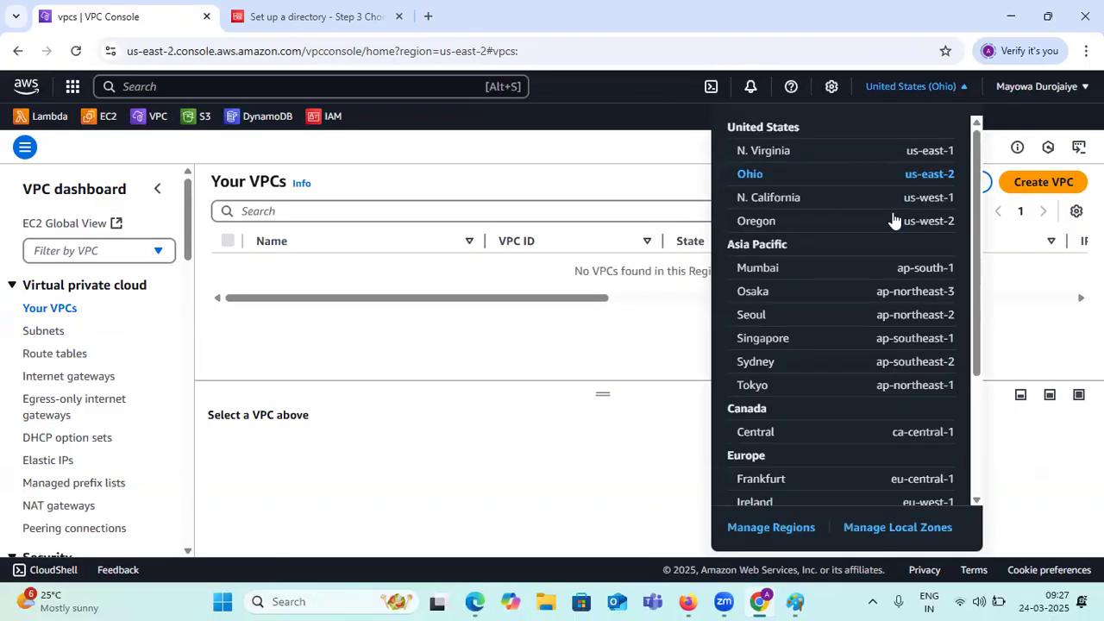
left_click(868, 194)
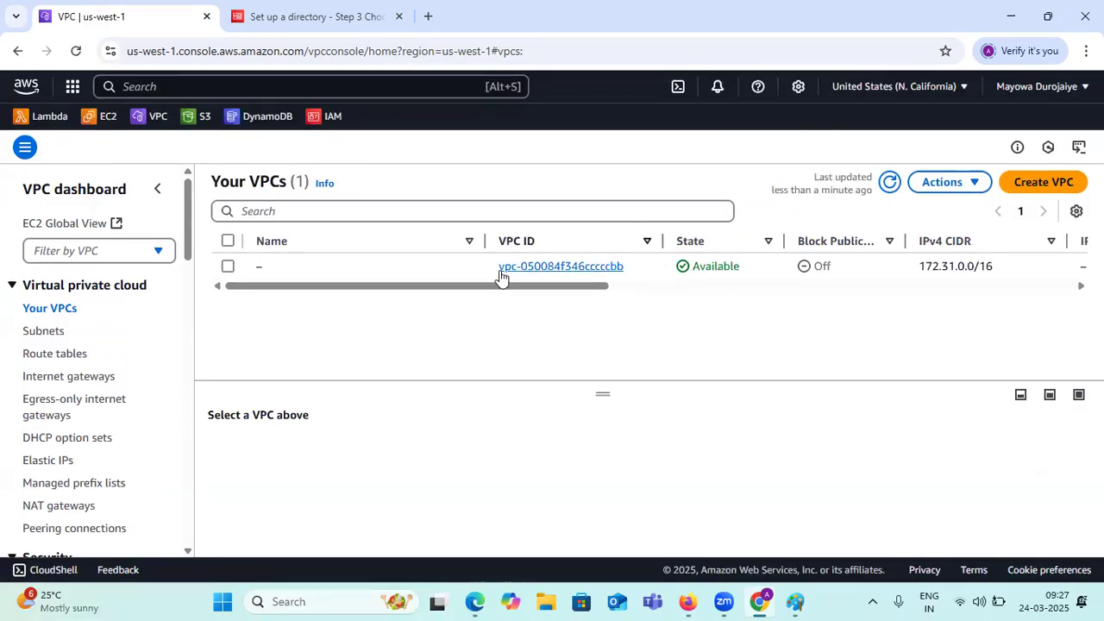
- Review the subnets, route tables and internet gateways in the N. California region
left_click(47, 337)
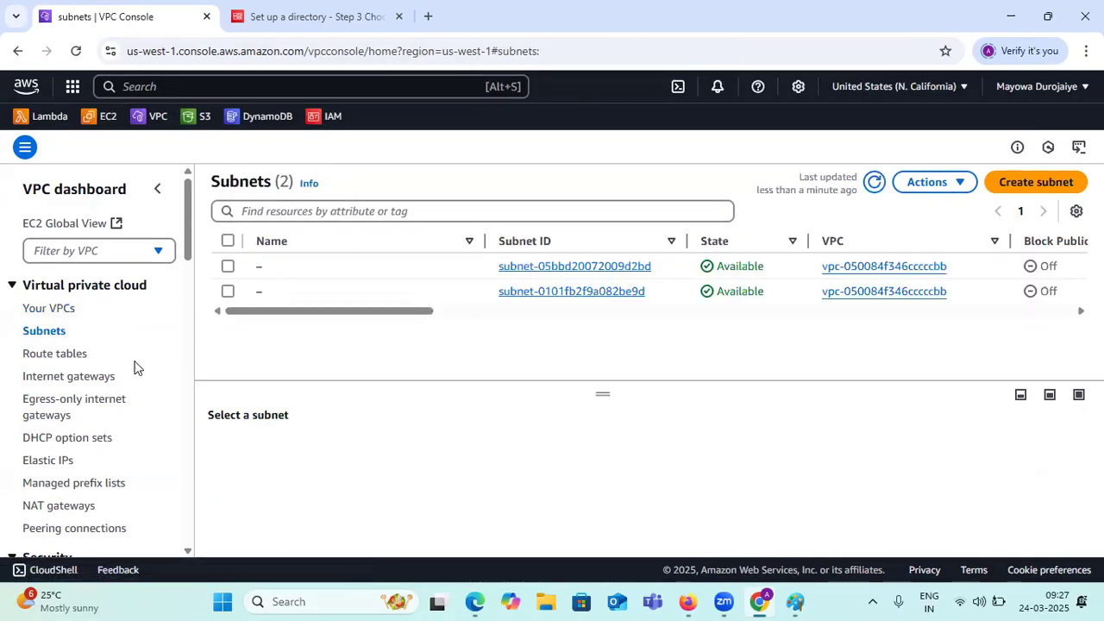
left_click(79, 356)
left_click(59, 381)
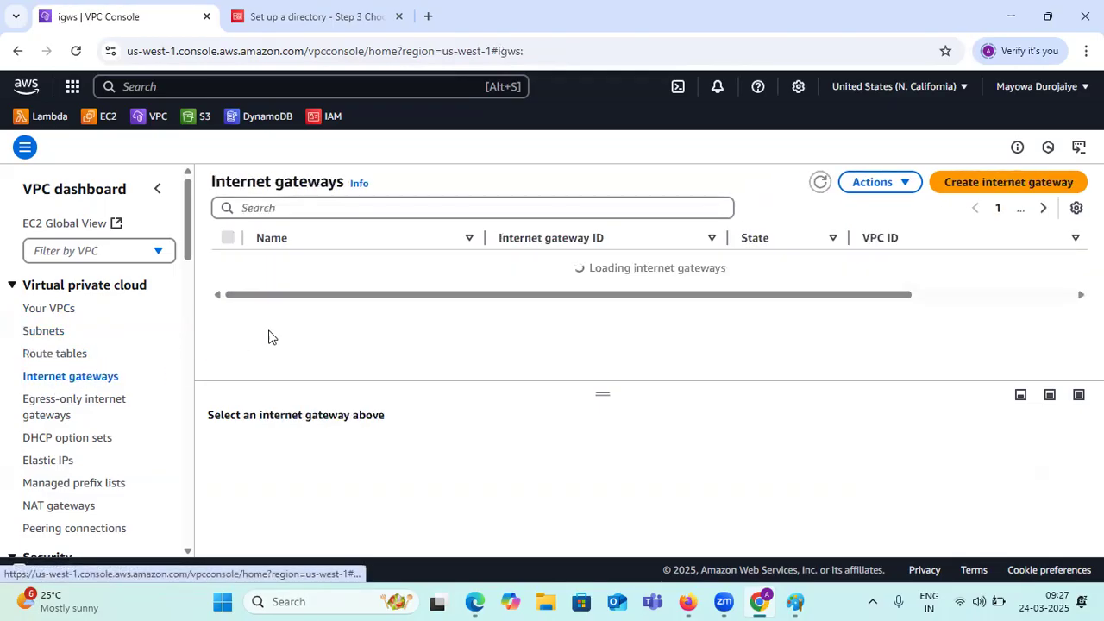
- Switch the directory setup page to the N. California (us-west-1) region
left_click(308, 16)
left_click(907, 87)
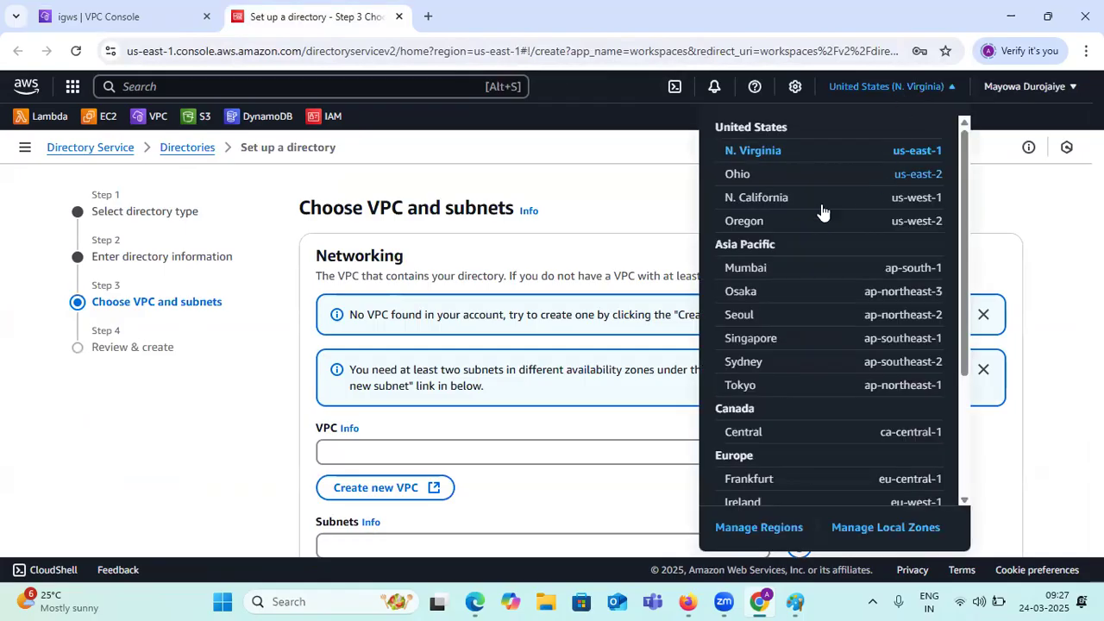
left_click(792, 200)
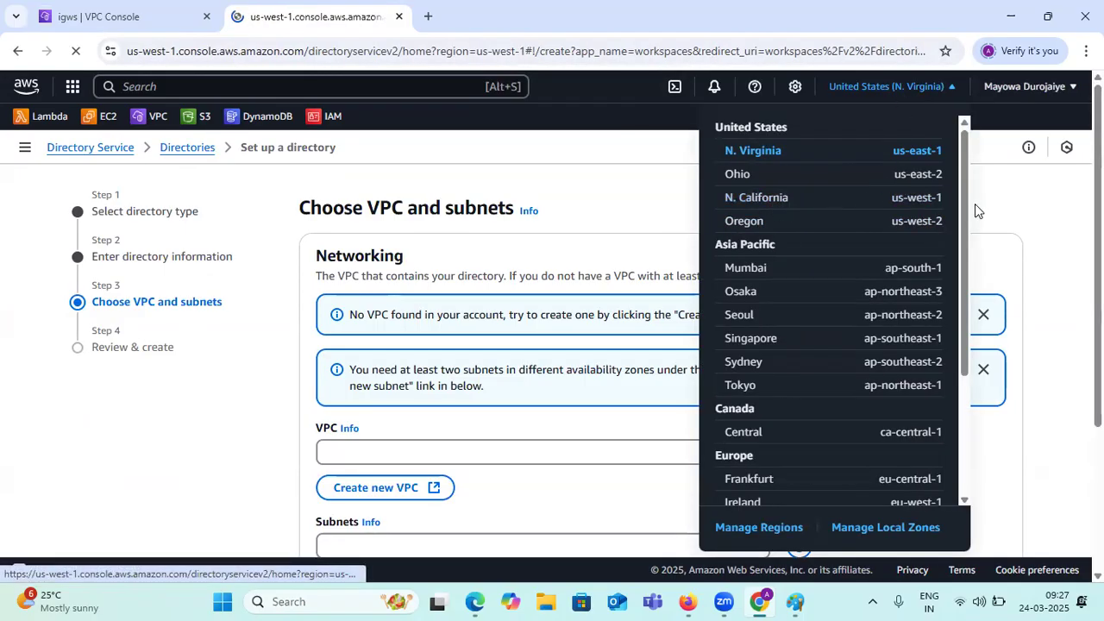
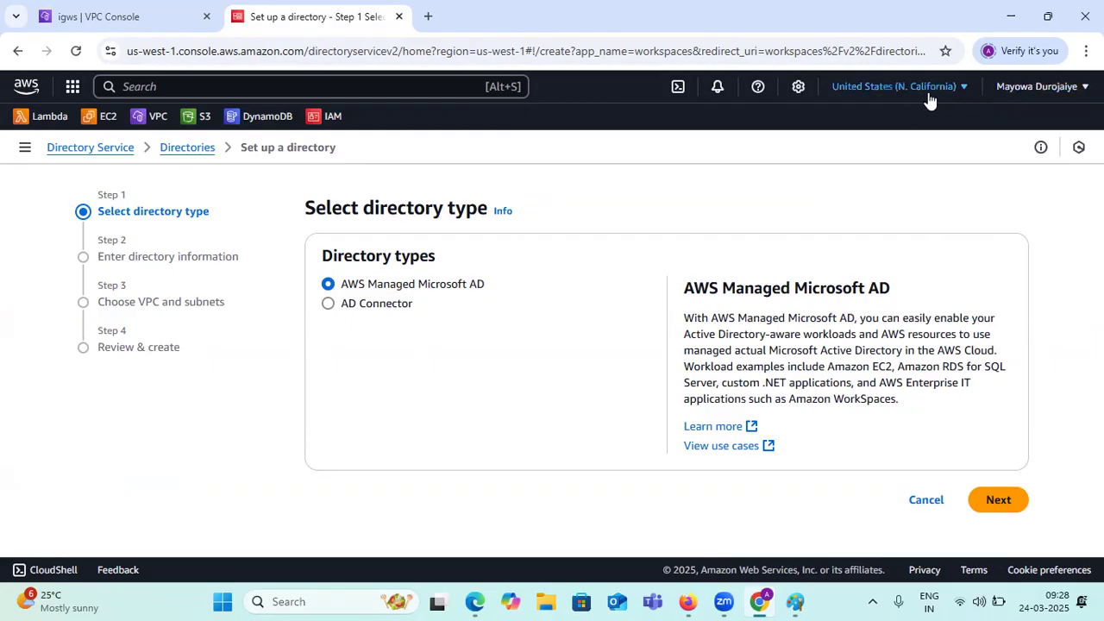
- Switch both the directory setup page and the VPC console to the Oregon (us-west-2) region
left_click(929, 93)
left_click(923, 224)
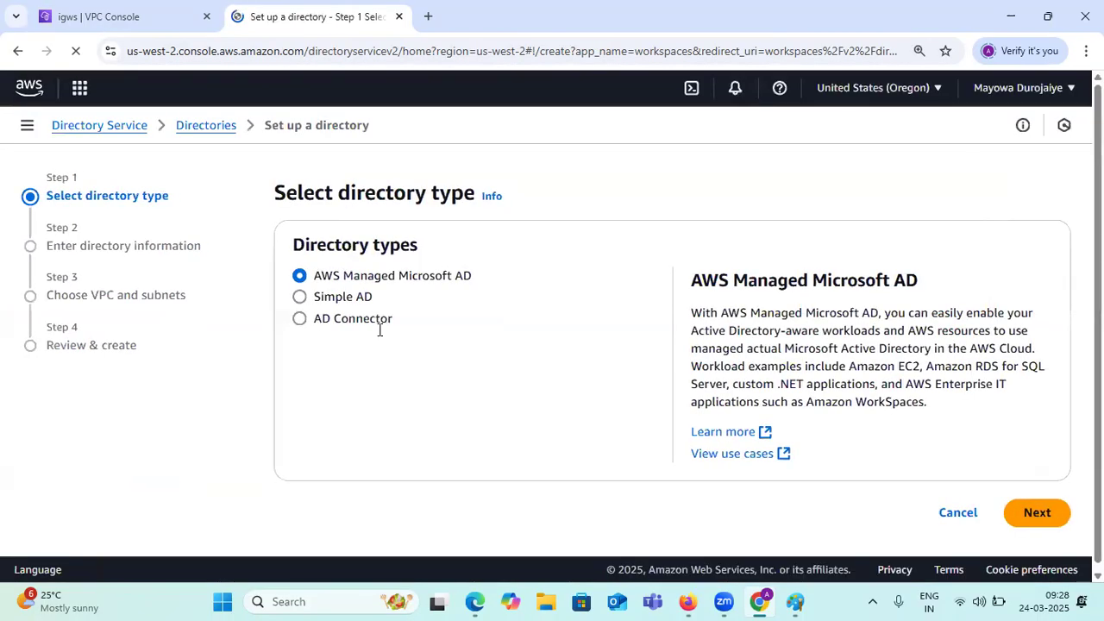
left_click(151, 19)
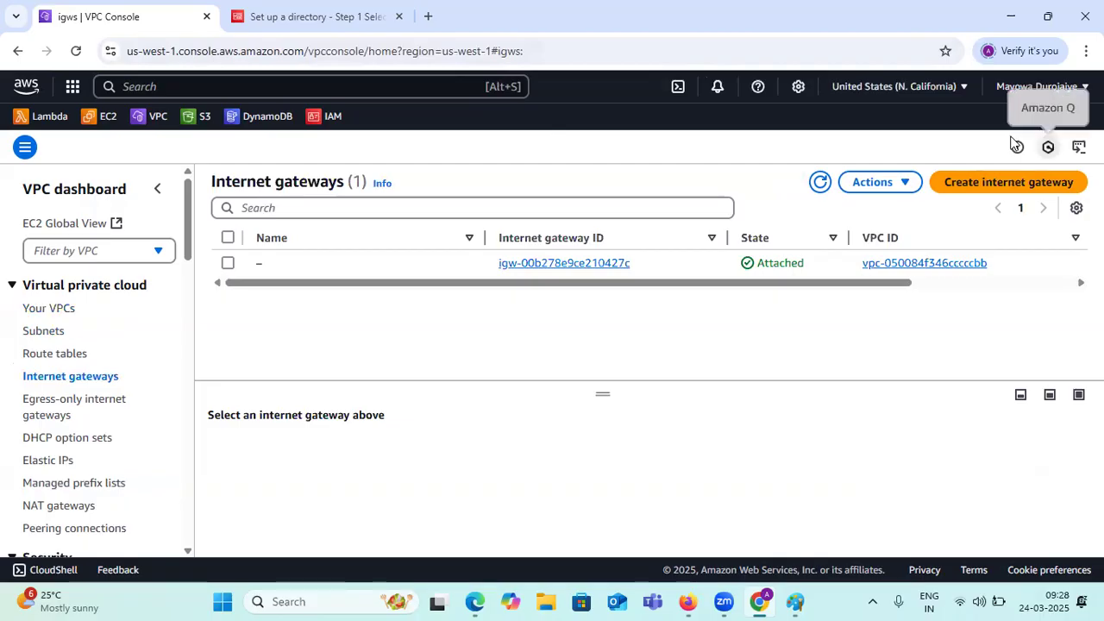
left_click(937, 90)
left_click(915, 221)
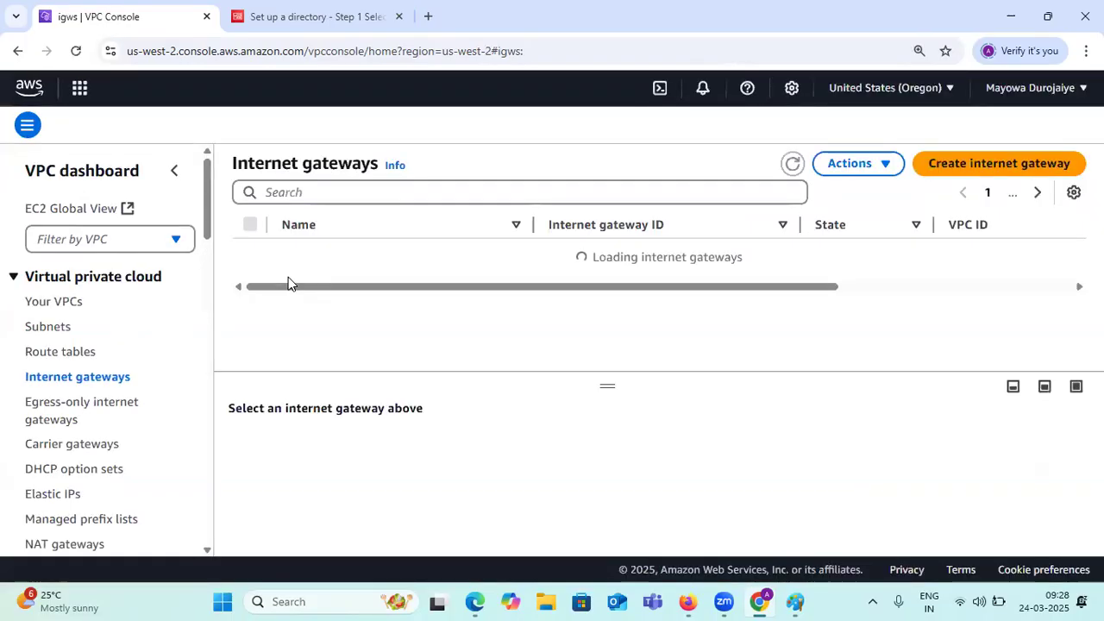
- Select Simple AD as the directory type in the Oregon directory setup and continue to the directory information
left_click(294, 6)
left_click(932, 91)
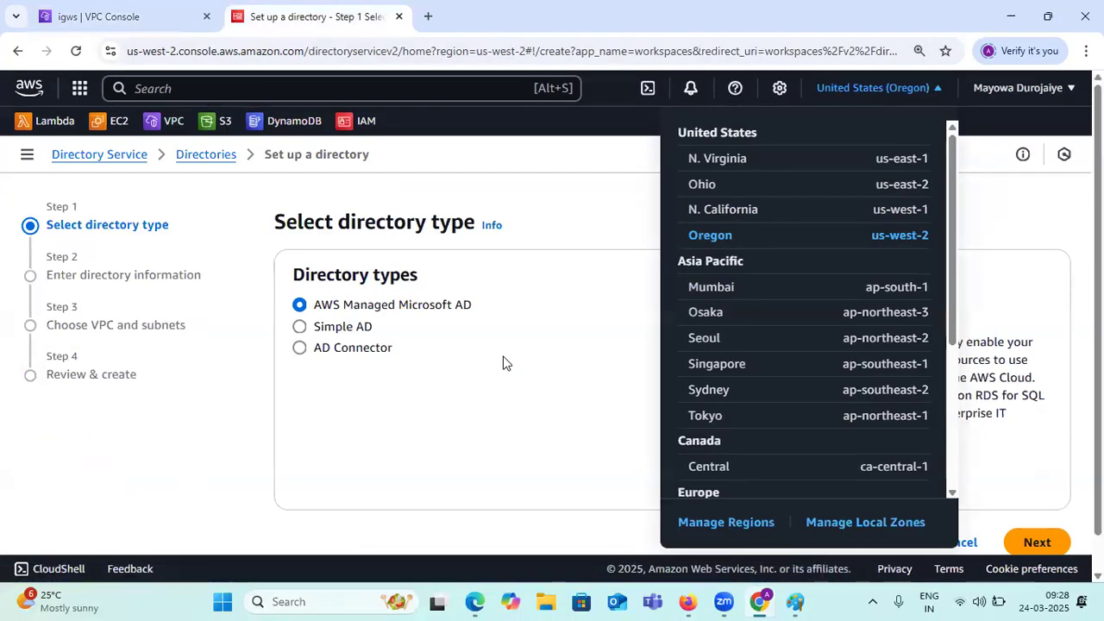
left_click(285, 350)
left_click(299, 326)
left_click(1041, 449)
- Choose the Small directory size and set the organization name to JayaShreeCloudTechnology
scroll(547, 419, "down", 3)
left_click(311, 197)
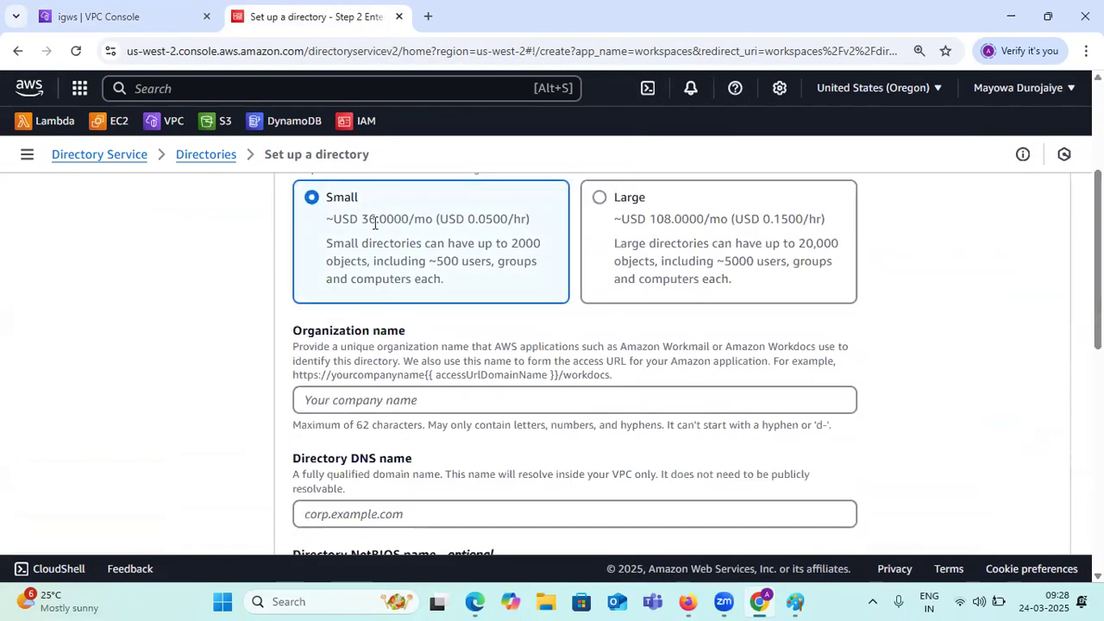
scroll(476, 280, "up", 1)
scroll(478, 278, "down", 2)
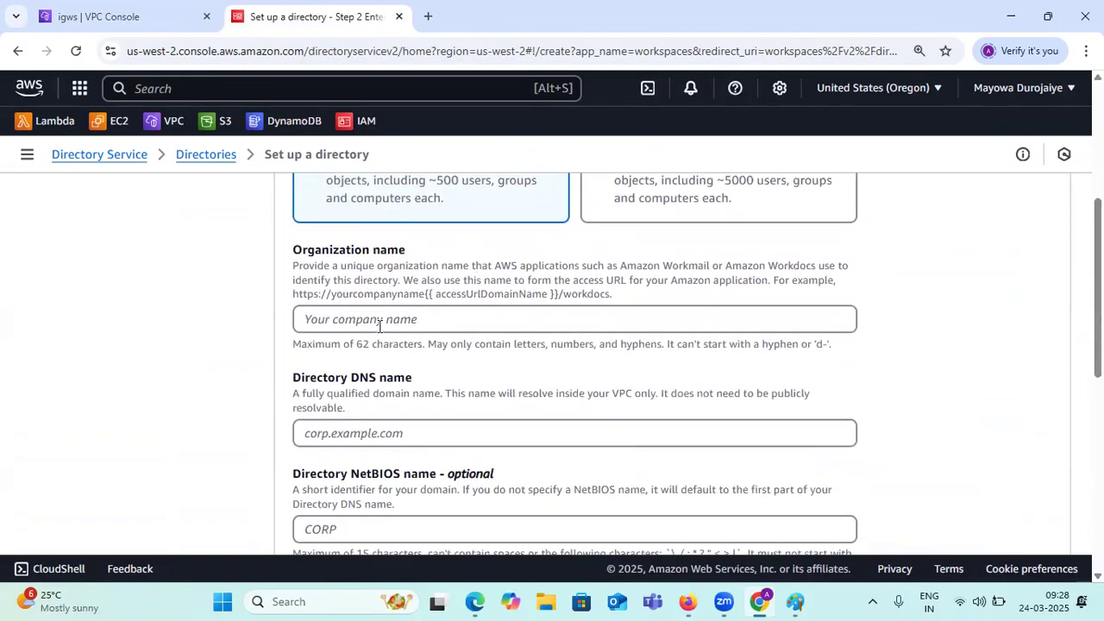
left_click(316, 321)
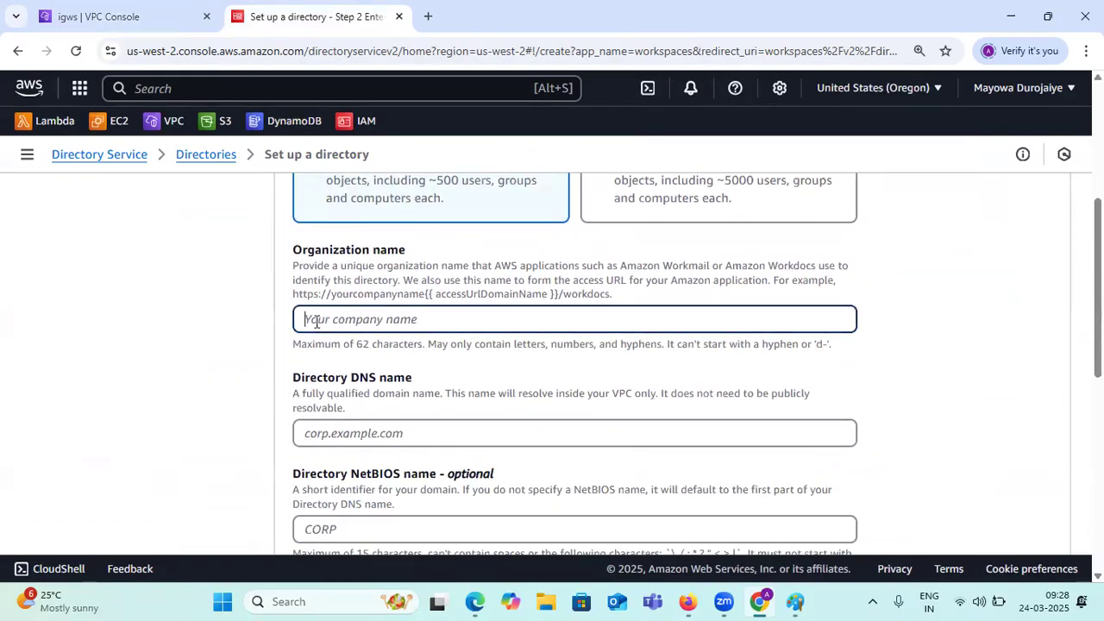
type("JayaShr")
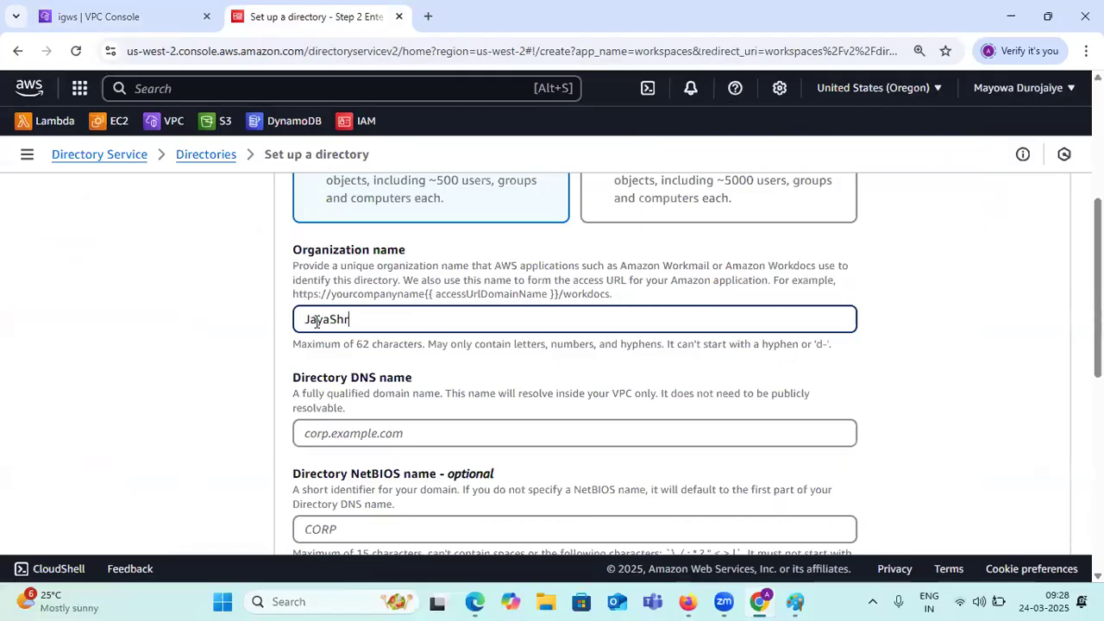
type("eeCloudTechnology")
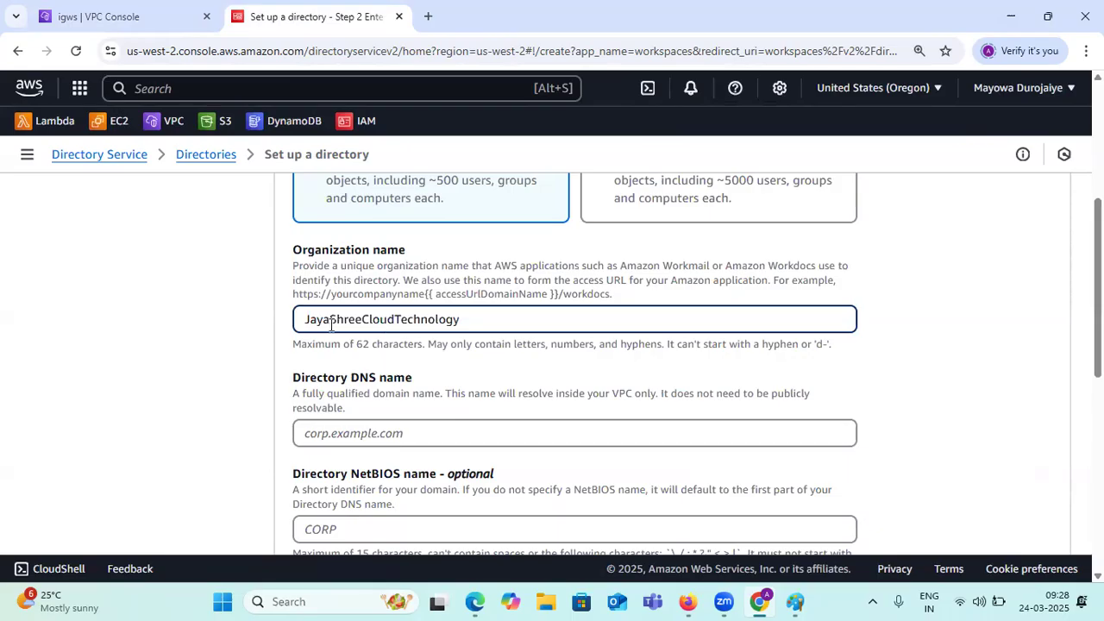
left_click_drag(496, 320, 158, 323)
- Set the directory DNS name to jayashreecloudtechnology.com
left_click(339, 436)
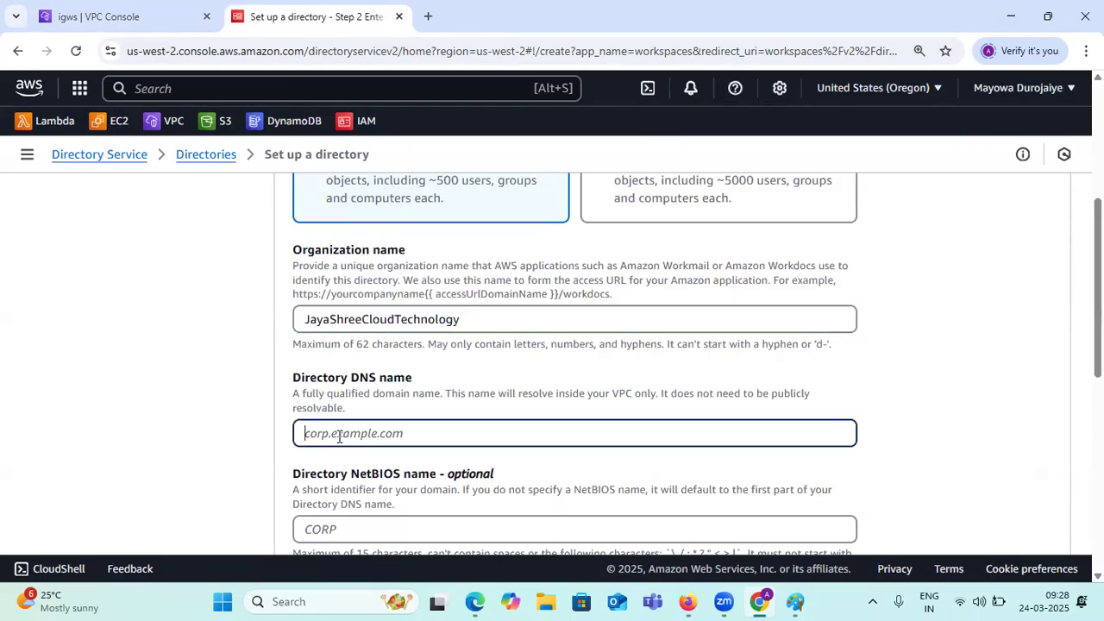
type("jayashreecloudtechnology")
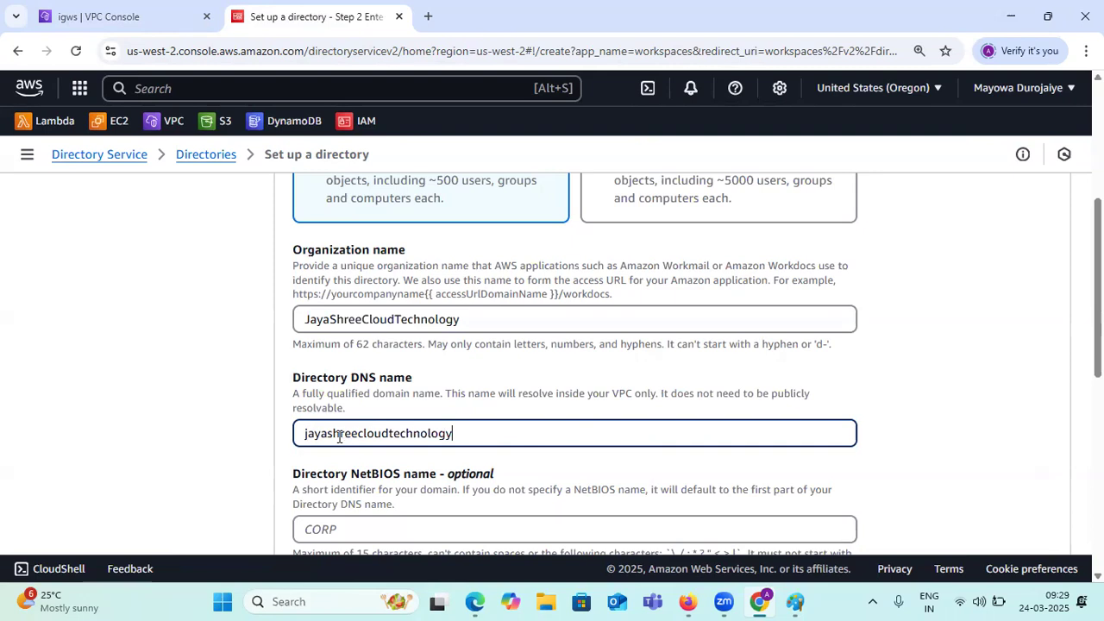
type("om")
left_click_drag(537, 433, 193, 438)
left_click_drag(306, 316, 512, 315)
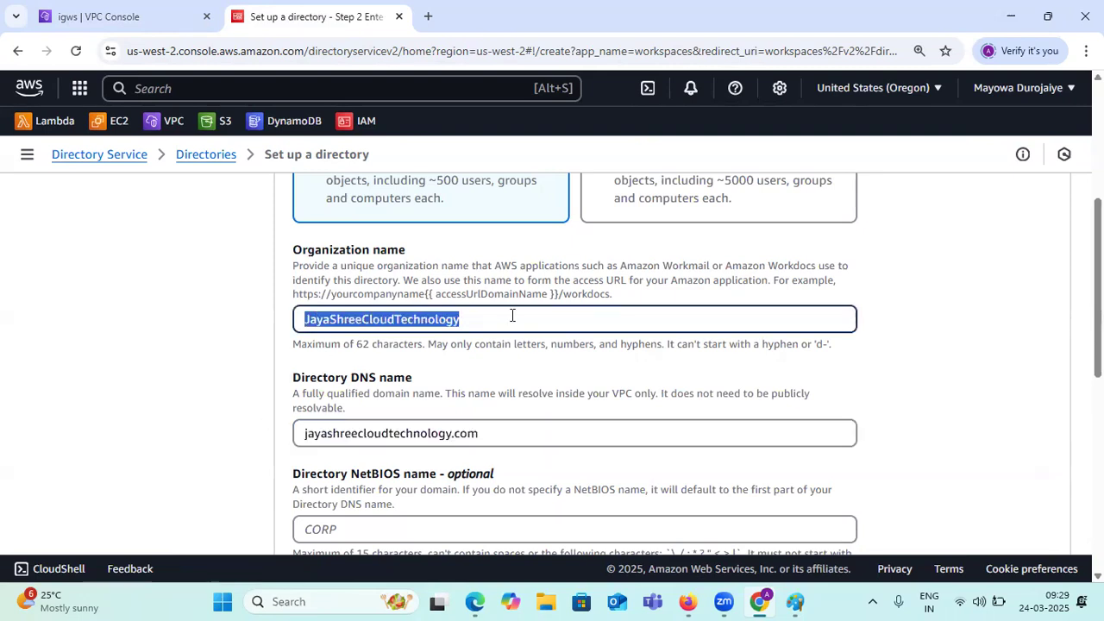
left_click_drag(483, 434, 290, 434)
- Copy jayashreecloudtechnology from the DNS name, without the .com suffix, into the directory NetBIOS name
scroll(415, 415, "down", 2)
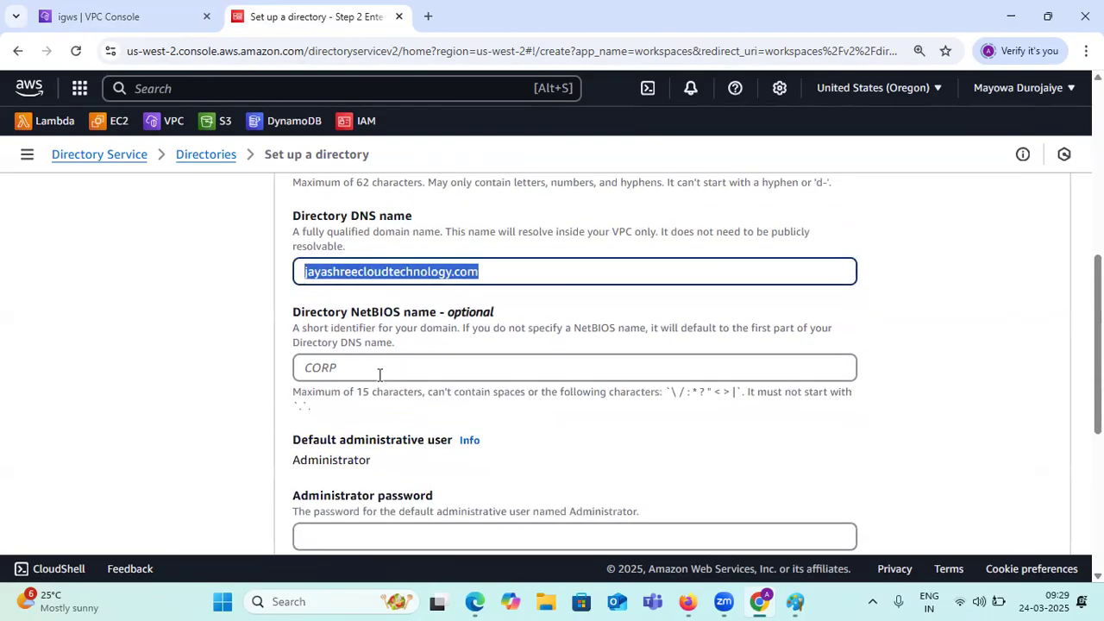
left_click(448, 272)
left_click_drag(452, 271, 304, 270)
right_click(318, 270)
left_click(345, 250)
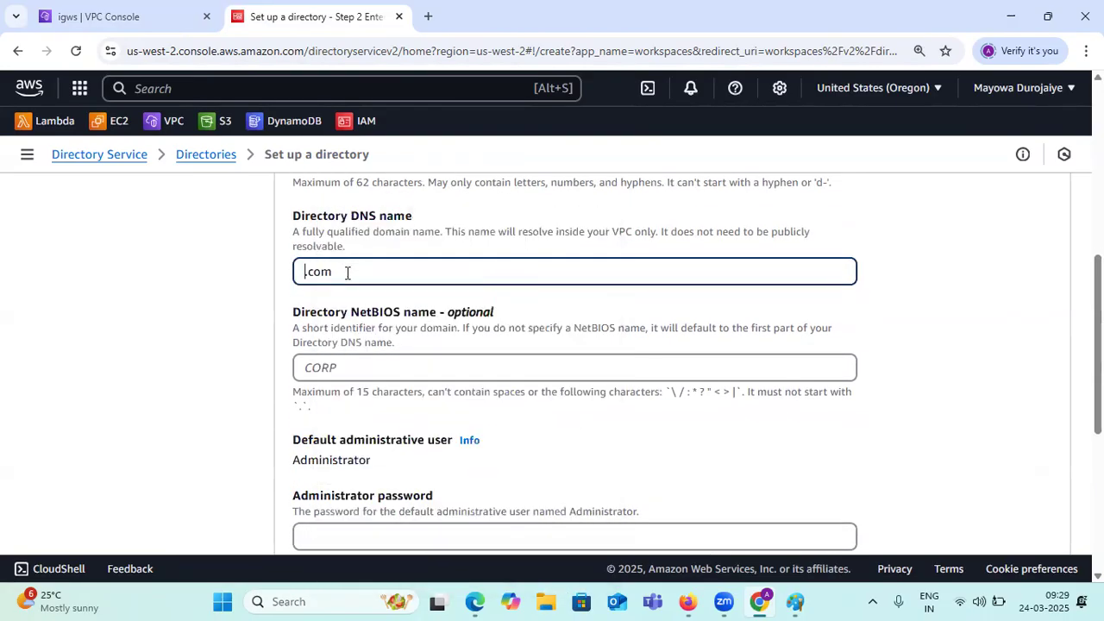
key("ctrl+z")
right_click(346, 272)
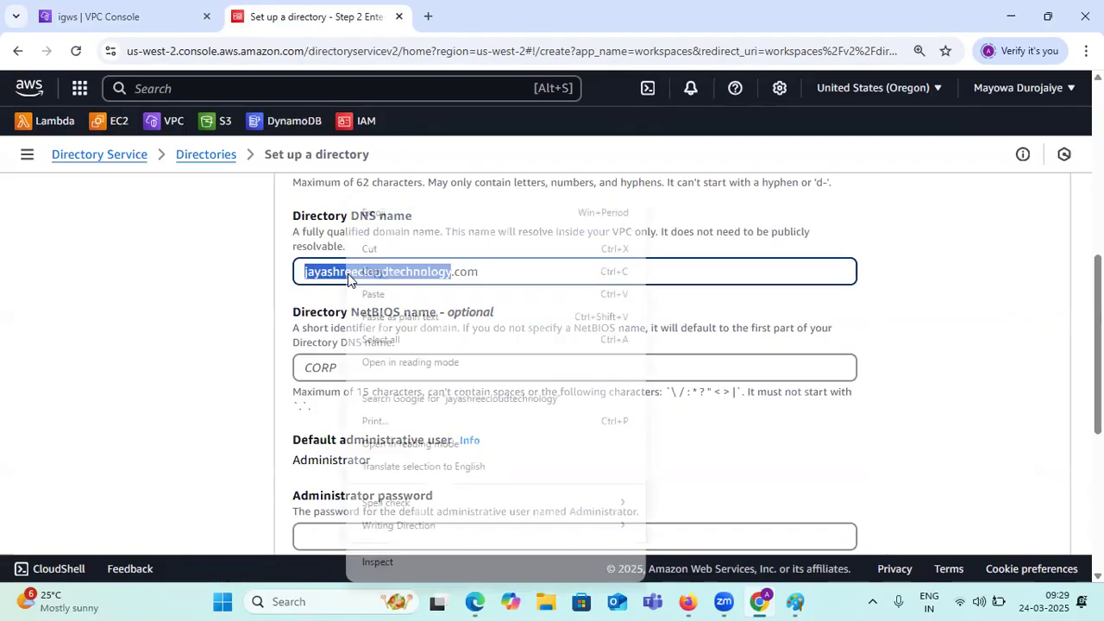
left_click(375, 272)
left_click(354, 368)
key("ctrl+v")
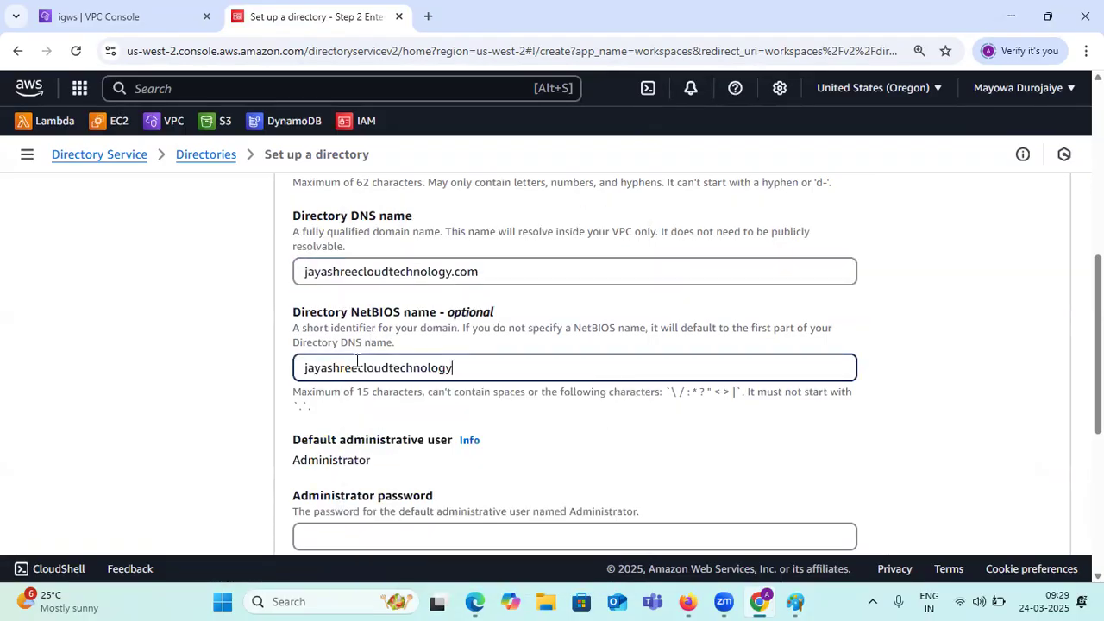
- Enter the administrator password for the directory
scroll(493, 380, "down", 2)
left_click(337, 371)
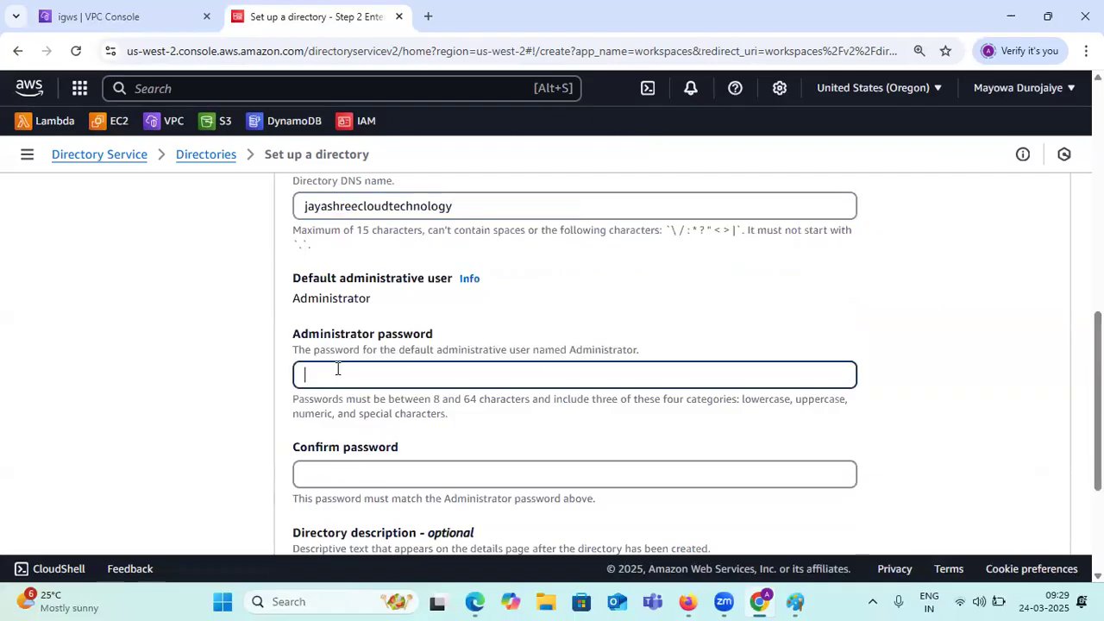
type("•••••")
key("BackSpace")
key("BackSpace")
key("BackSpace")
type("••••••")
- Repeat the administrator password in the confirmation field and try to continue to the VPC and subnet stage
left_click(339, 472)
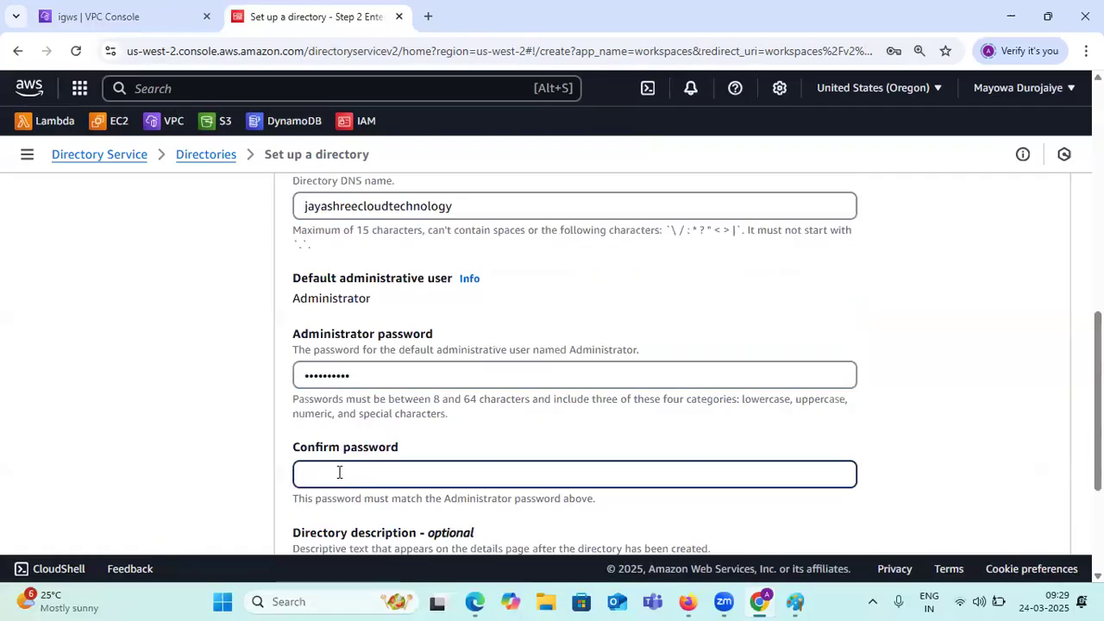
type("•••")
key("BackSpace")
key("BackSpace")
key("BackSpace")
key("BackSpace")
scroll(388, 440, "down", 3)
left_click(1042, 510)
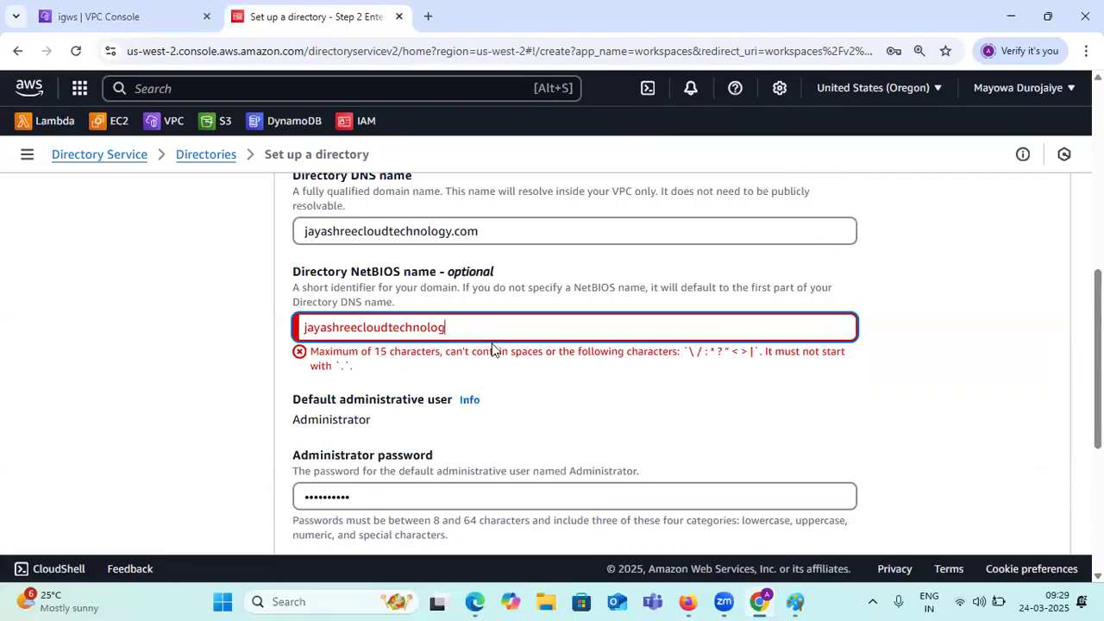
- Try to continue with the directory NetBIOS name shortened to jayashreecloudtech
left_click(562, 407)
scroll(767, 440, "down", 4)
left_click(1039, 518)
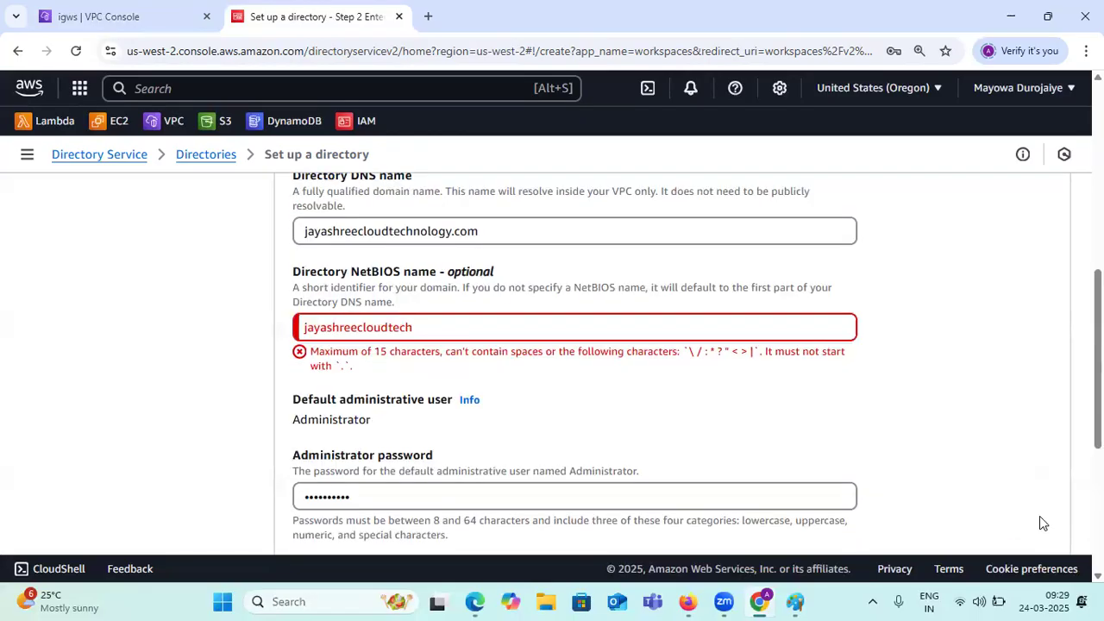
- Shorten the directory NetBIOS name to jayashreecloud and try to continue to the VPC and subnet stage
left_click(509, 326)
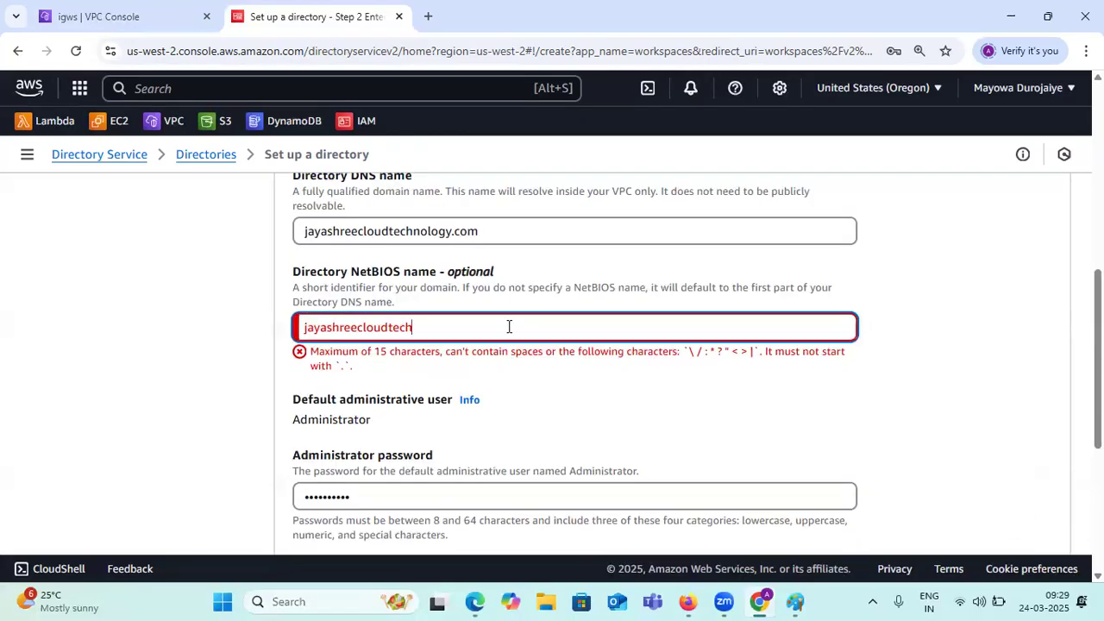
key("BackSpace")
key("BackSpace")
key("BackSpace")
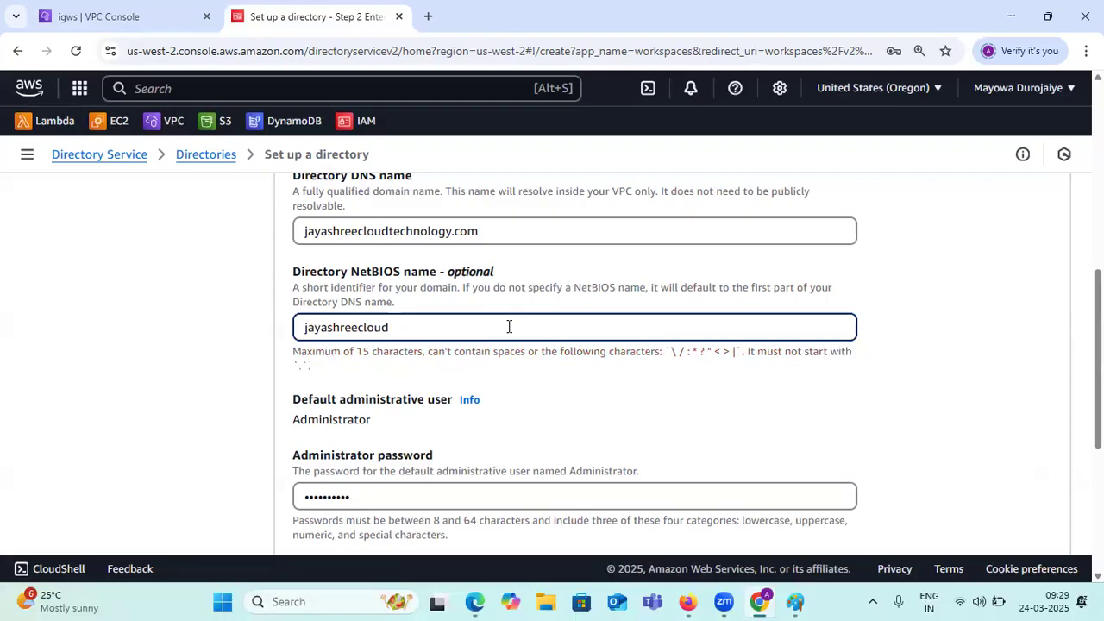
scroll(700, 424, "down", 4)
left_click(1035, 523)
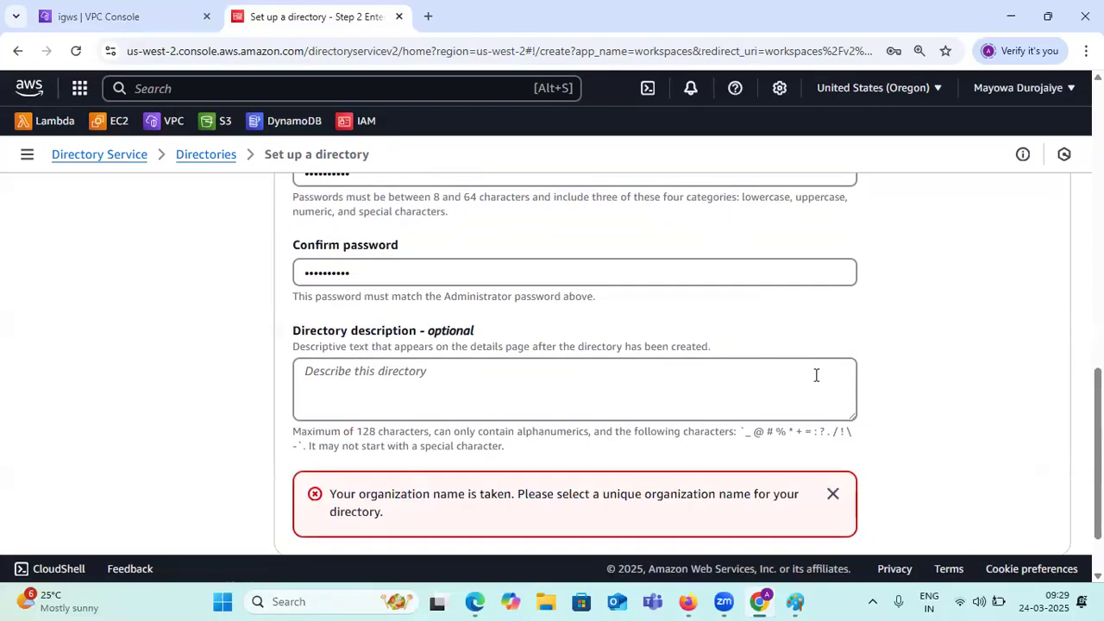
- Replace the organization name with HydroOrg
scroll(784, 365, "down", 2)
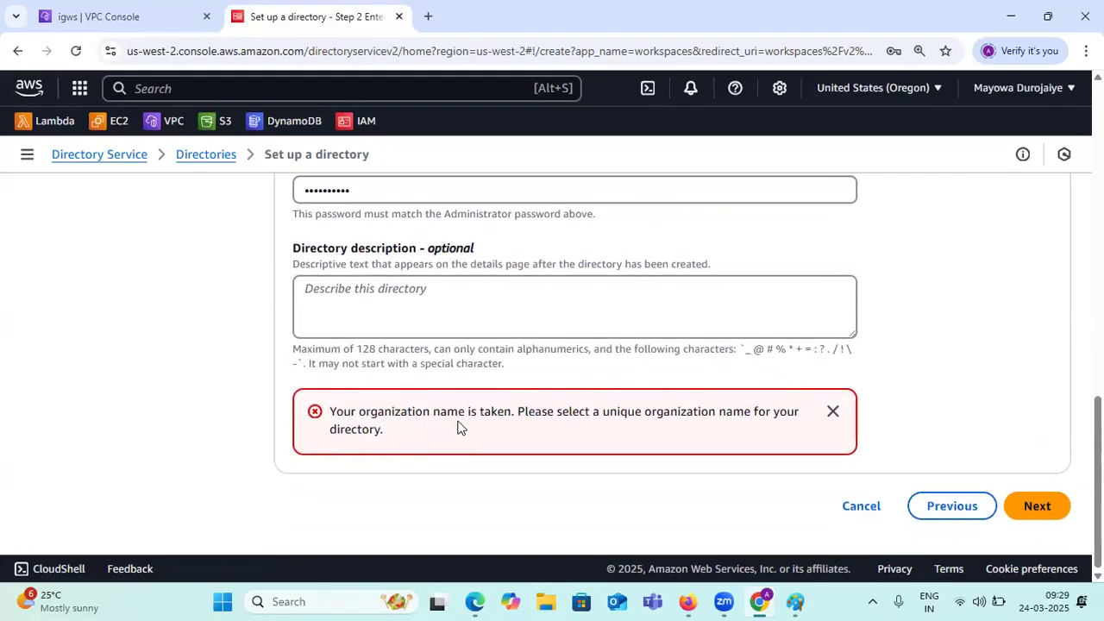
scroll(457, 428, "up", 7)
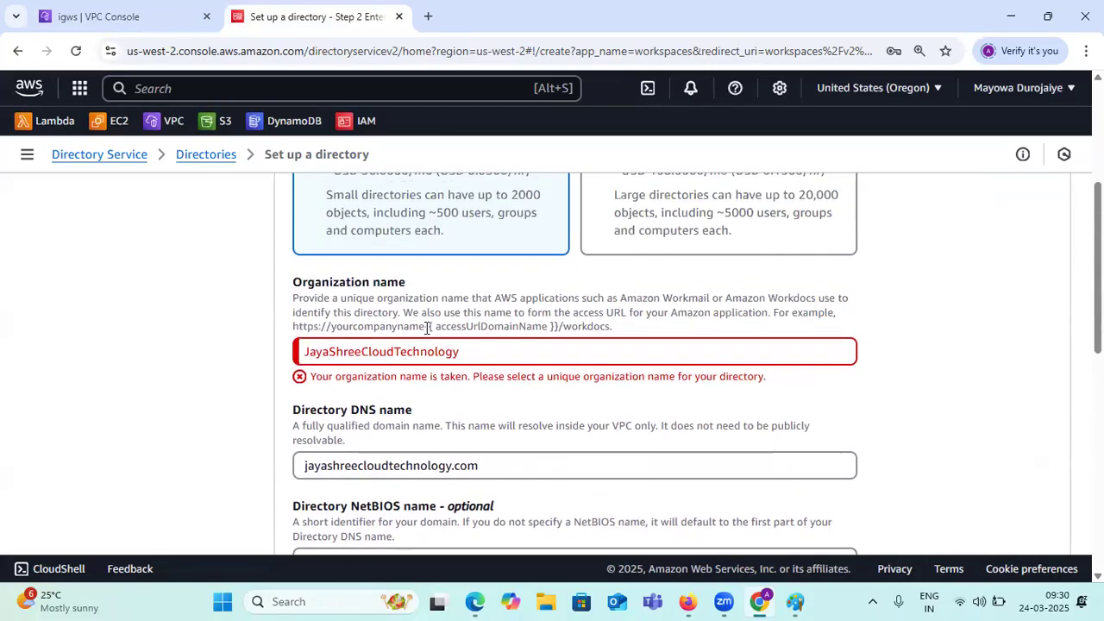
double_click(470, 363)
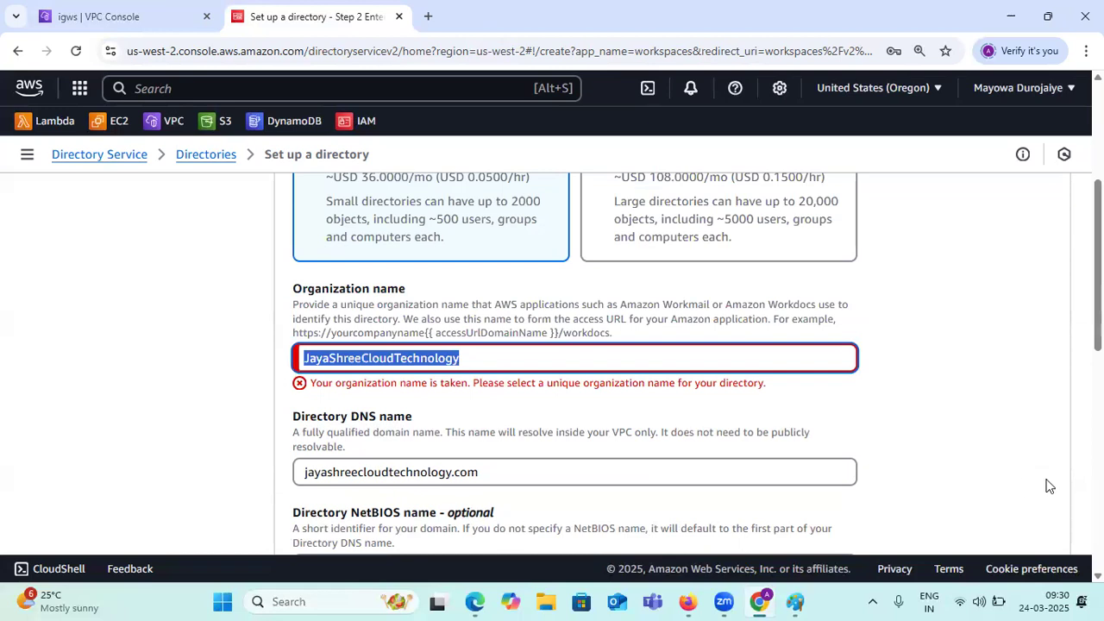
key("BackSpace")
type("h")
key("BackSpace")
key("BackSpace")
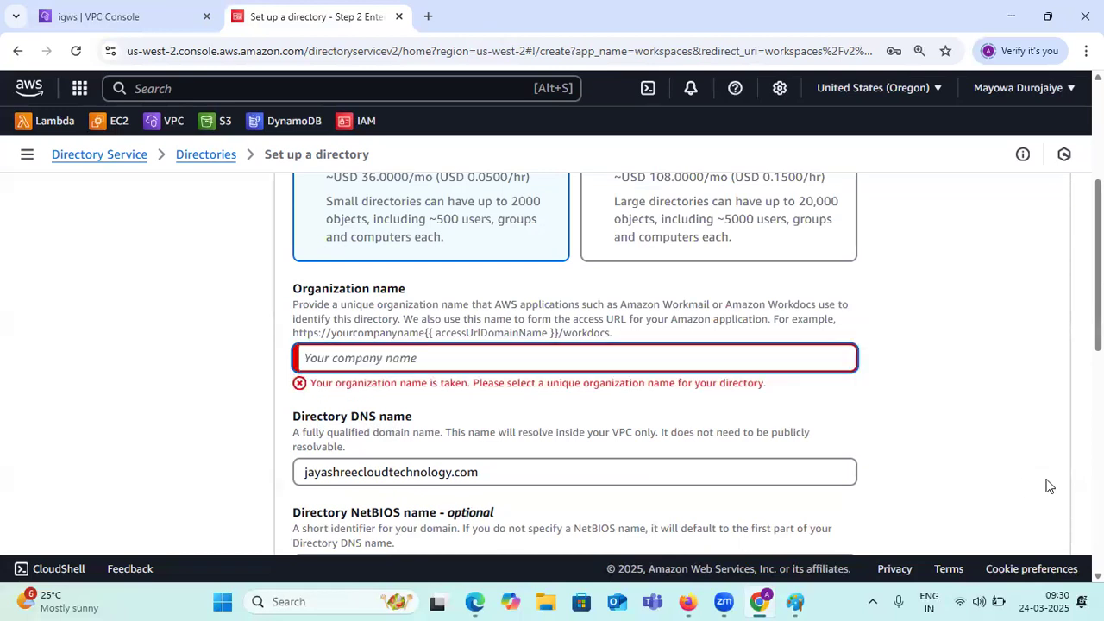
type("Hy")
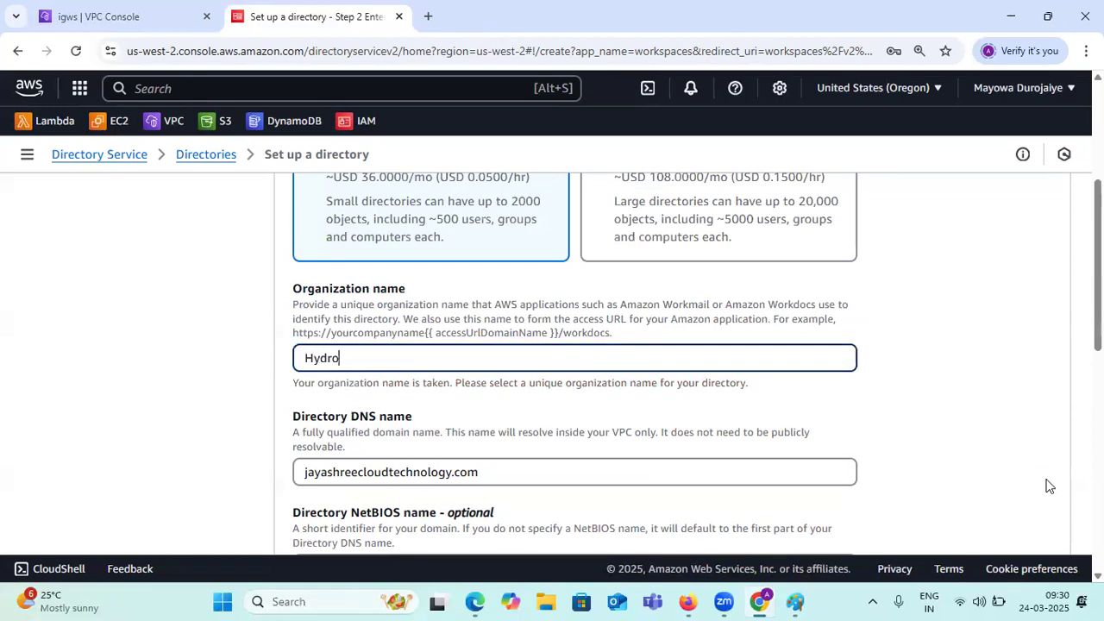
type("dro")
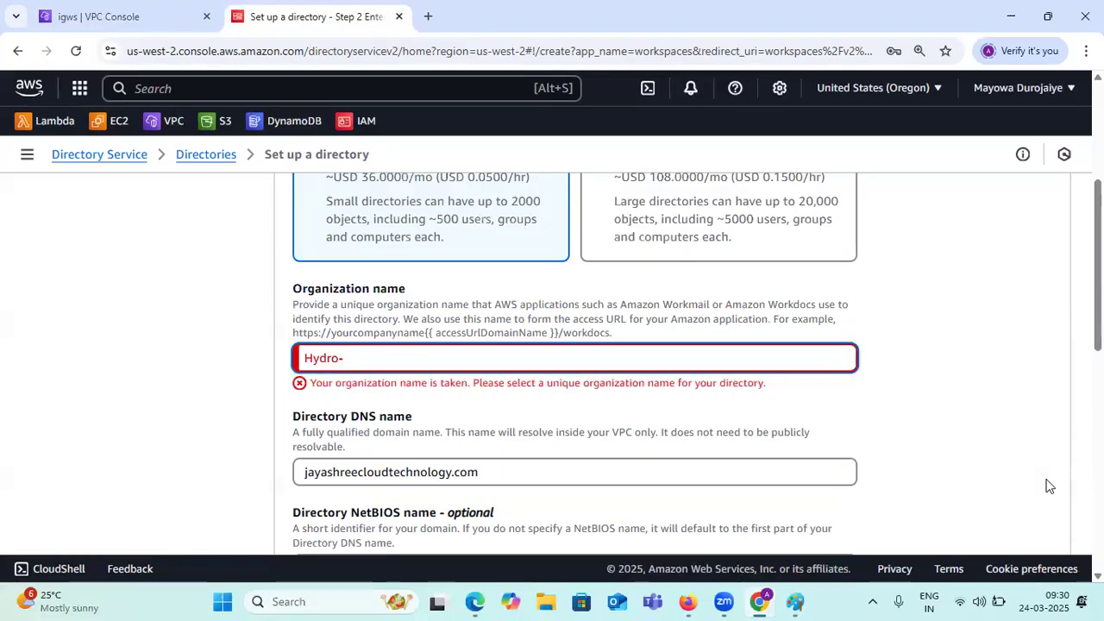
type("Org")
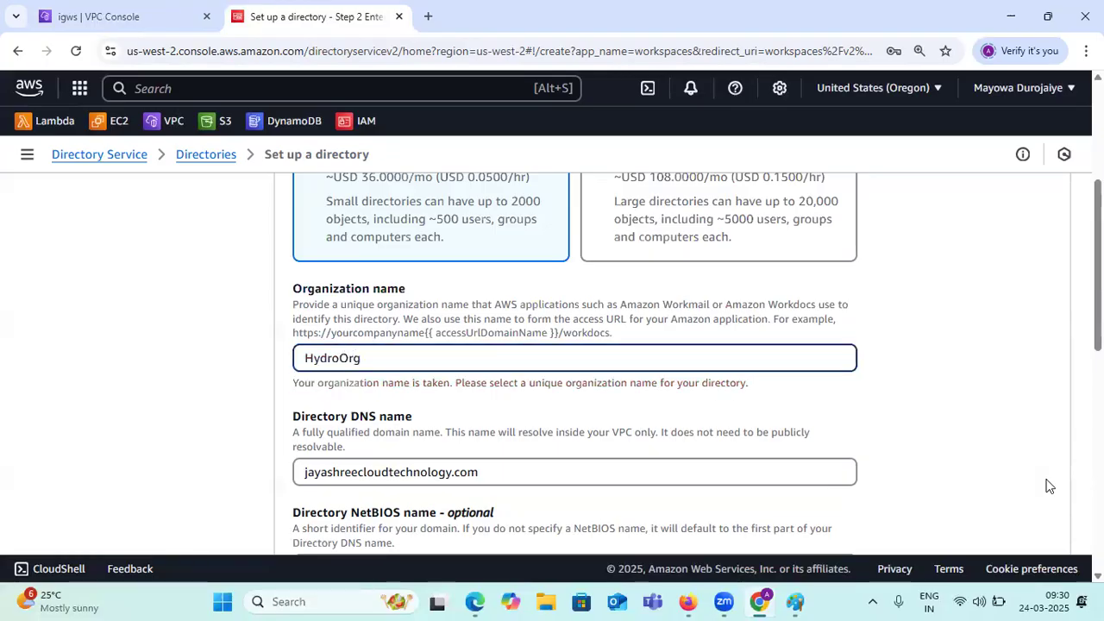
- Set the organization name to VerizonDataServices
key("BackSpace")
key("BackSpace")
key("BackSpace")
key("BackSpace")
key("BackSpace")
key("BackSpace")
type("Verizo")
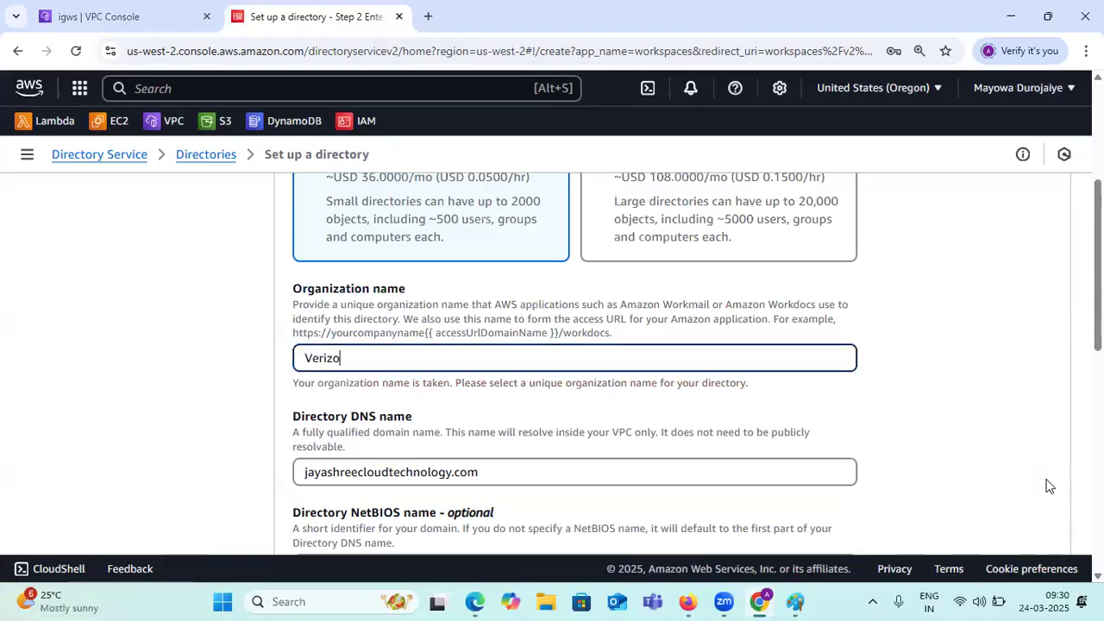
type("ataServicesIndia")
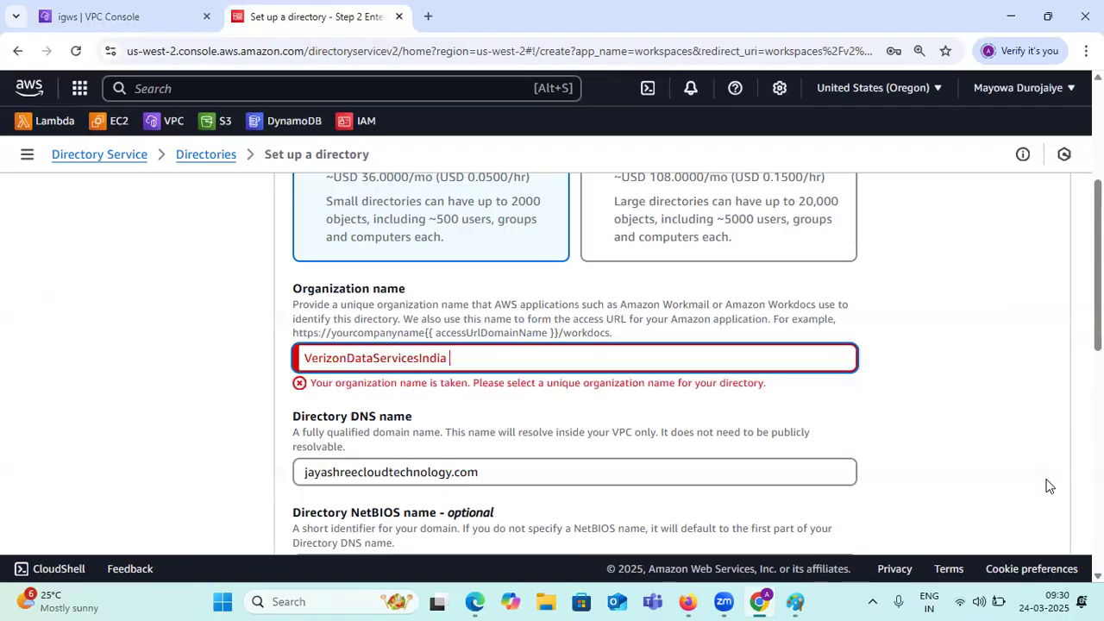
key("BackSpace")
left_click(1050, 484)
- Set the directory DNS name to verizondataservices.com
scroll(406, 372, "down", 2)
left_click_drag(506, 313, 126, 308)
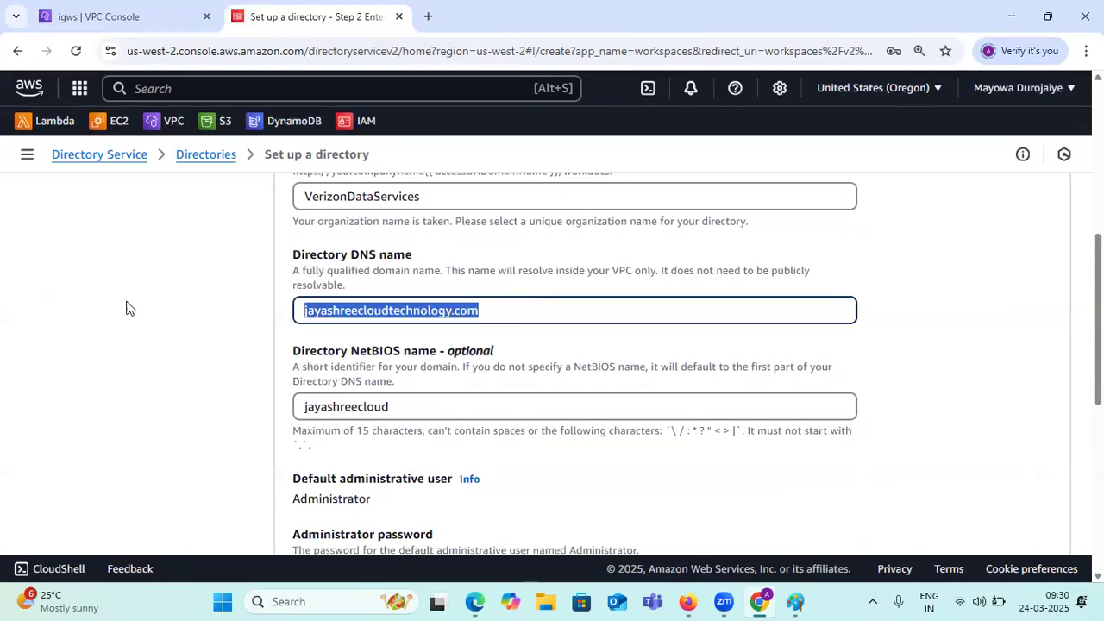
key("BackSpace")
type("ver")
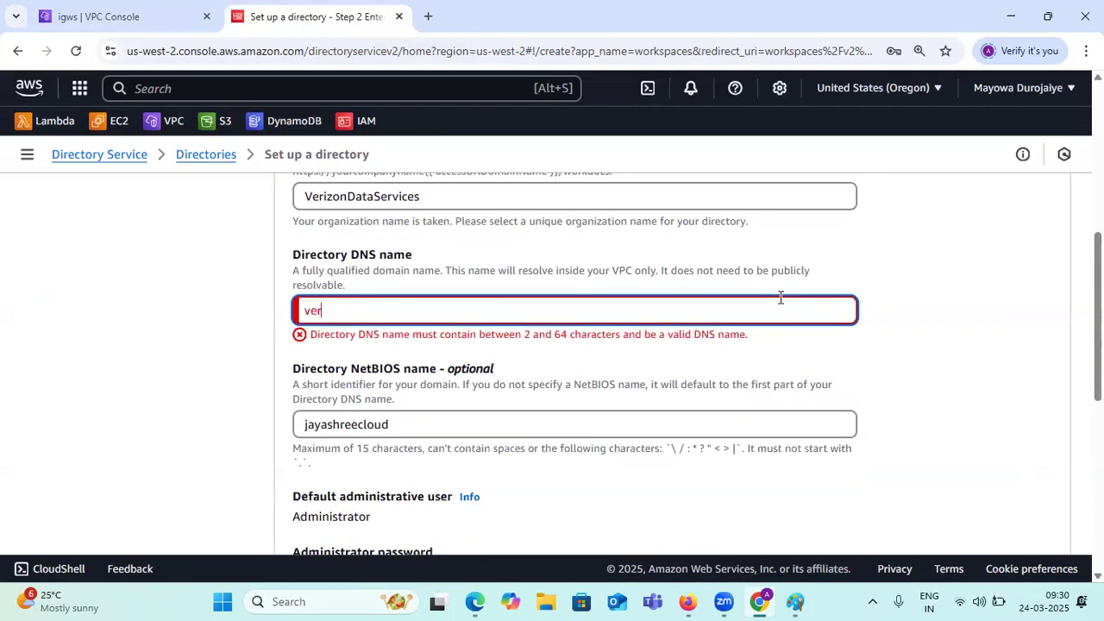
type("iso")
key("BackSpace")
key("BackSpace")
key("BackSpace")
key("BackSpace")
key("BackSpace")
key("BackSpace")
type("verizondataservices.c")
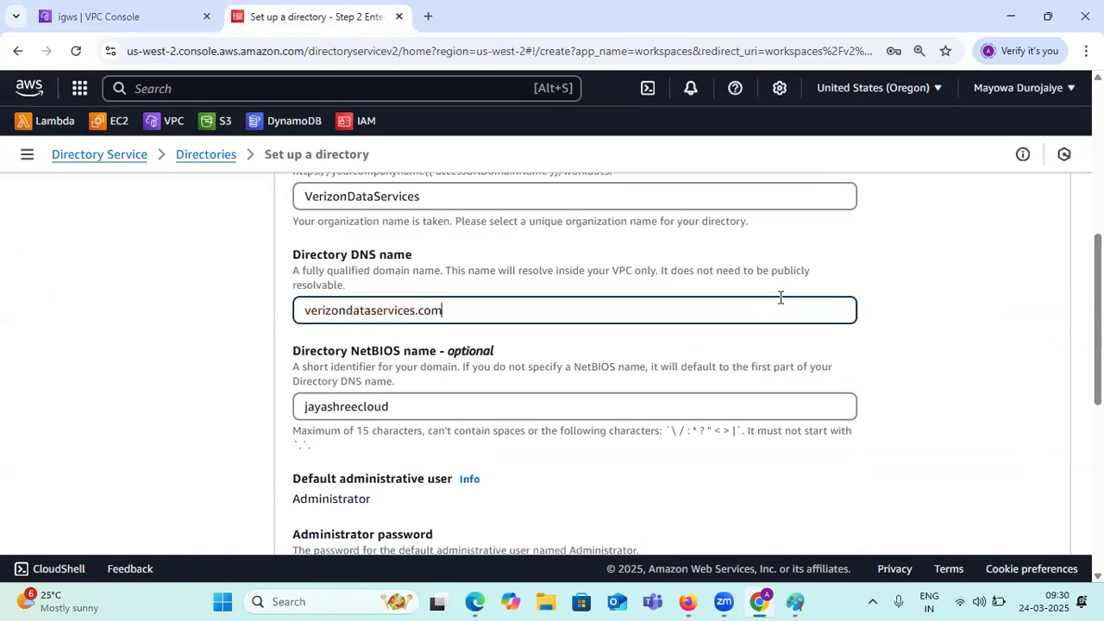
- Replace the directory NetBIOS name with verizondataservices copied from the DNS name, and shorten it to verizondataserv
left_click_drag(414, 309, 302, 311)
right_click(330, 312)
left_click(364, 279)
left_click_drag(388, 407, 283, 413)
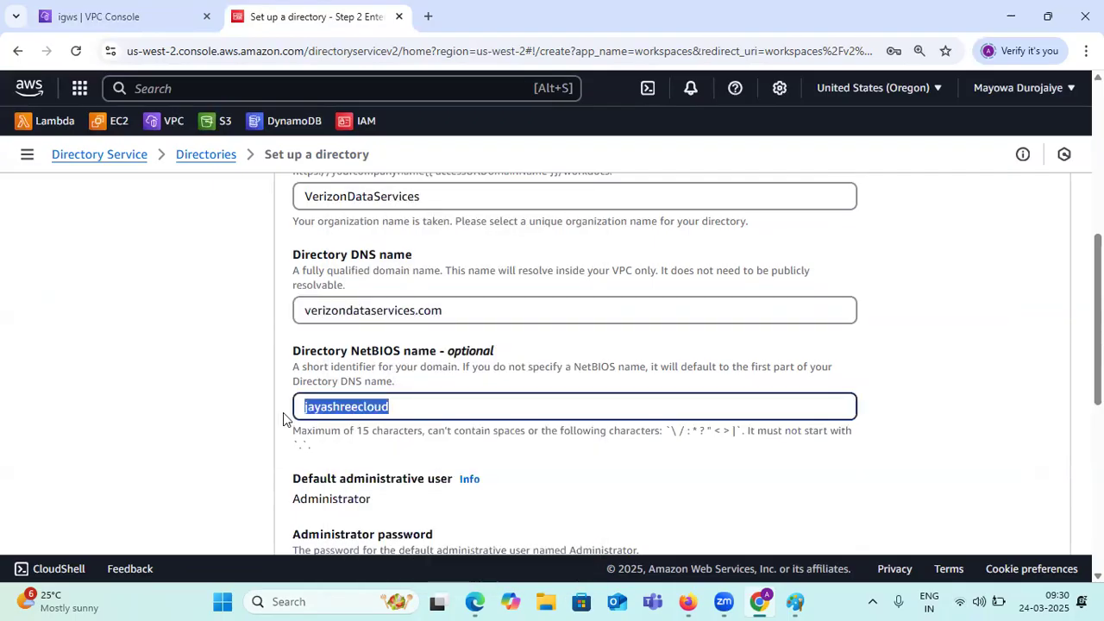
key("ctrl+v")
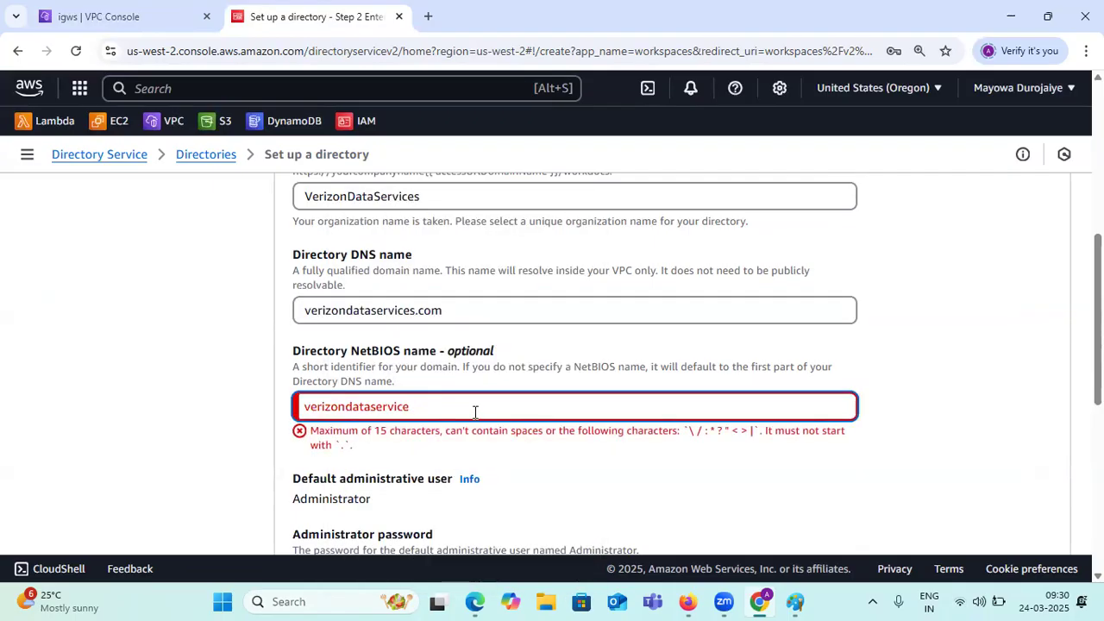
key("BackSpace")
key("BackSpace")
key("BackSpace")
key("BackSpace")
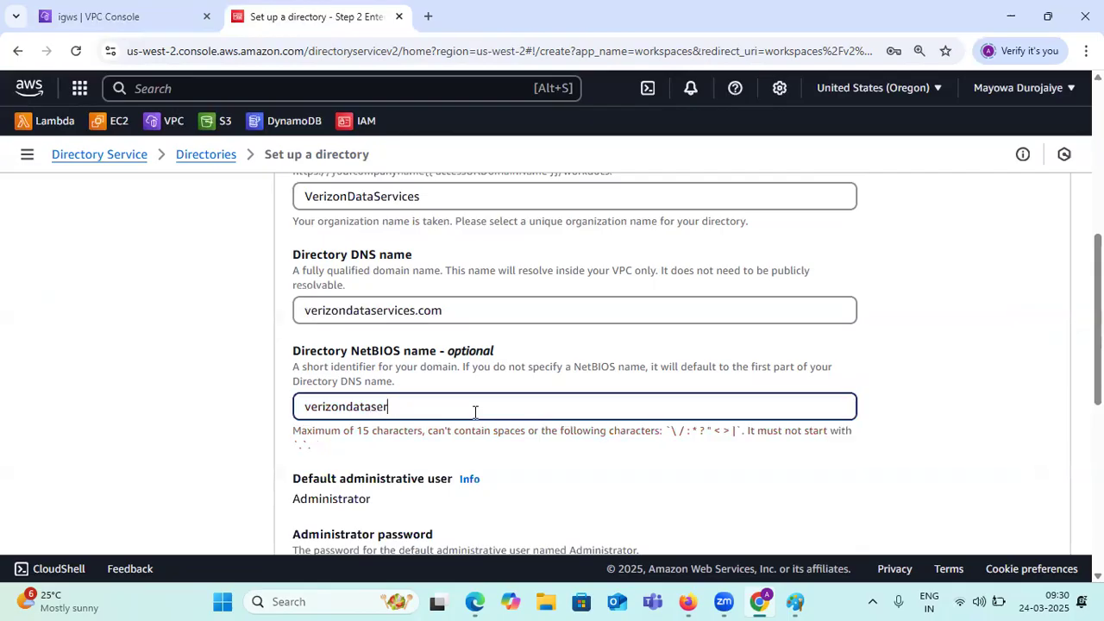
left_click(569, 455)
- Submit the directory information and continue to the VPC and subnet selection
scroll(569, 455, "down", 2)
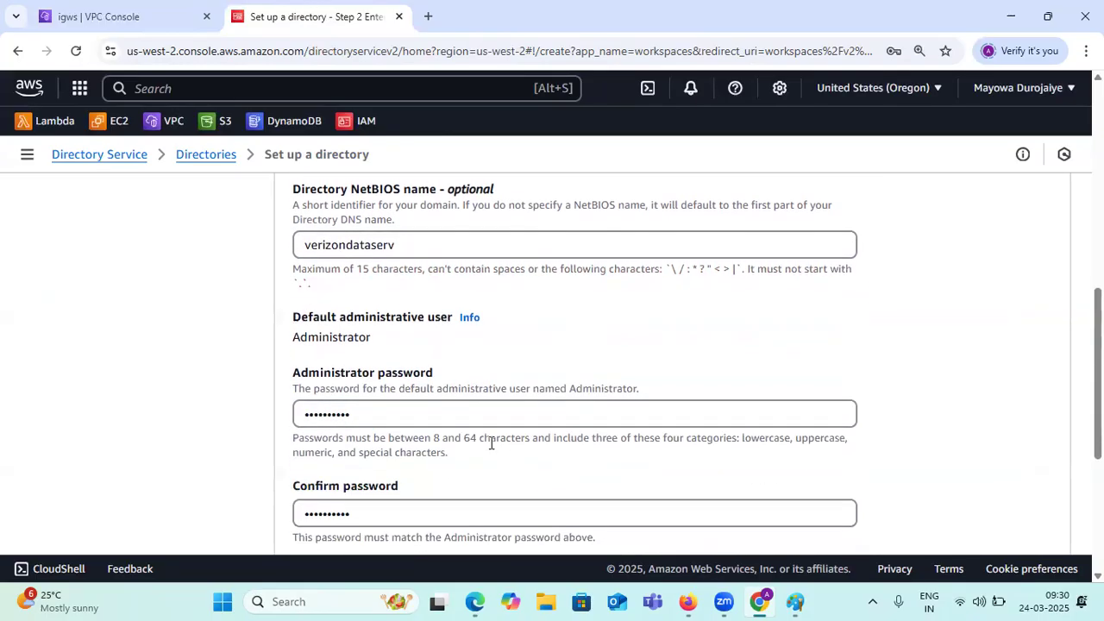
scroll(395, 362, "down", 4)
left_click(1053, 509)
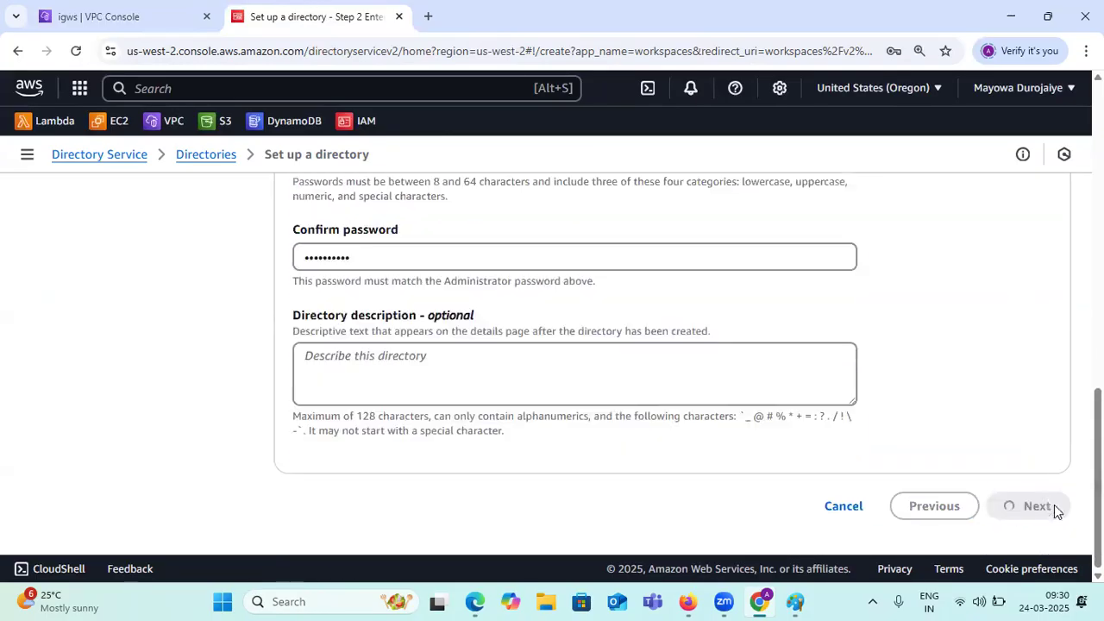
left_click(936, 297)
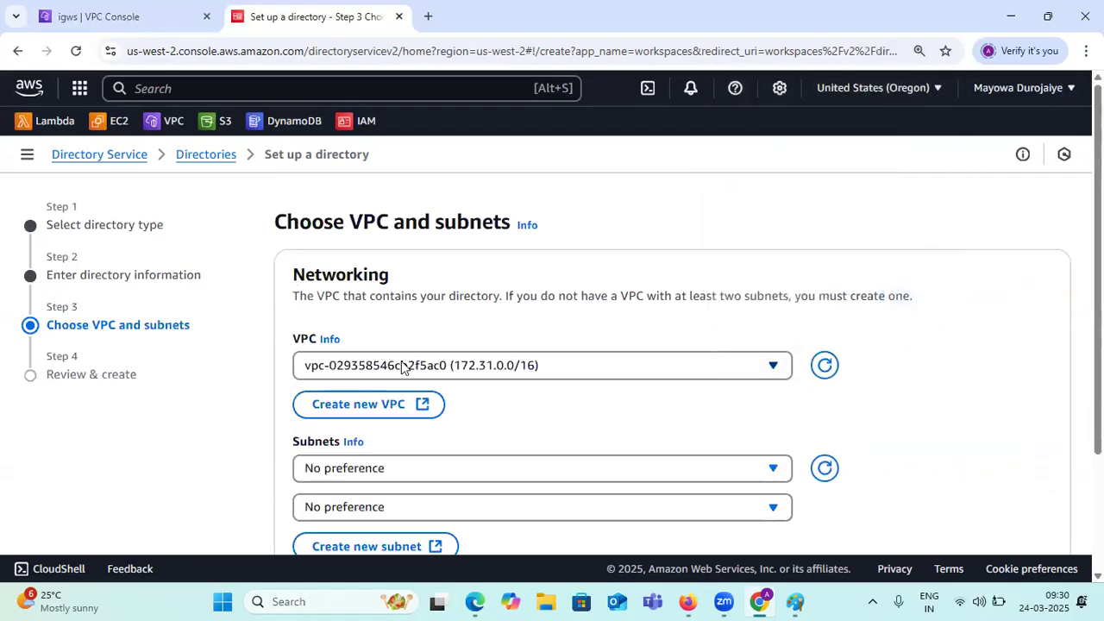
- Keep the 172.31.0.0/16 VPC and select the 172.31.16.0/20 us-west-2a and 172.31.32.0/20 us-west-2b subnets for the directory
left_click(624, 367)
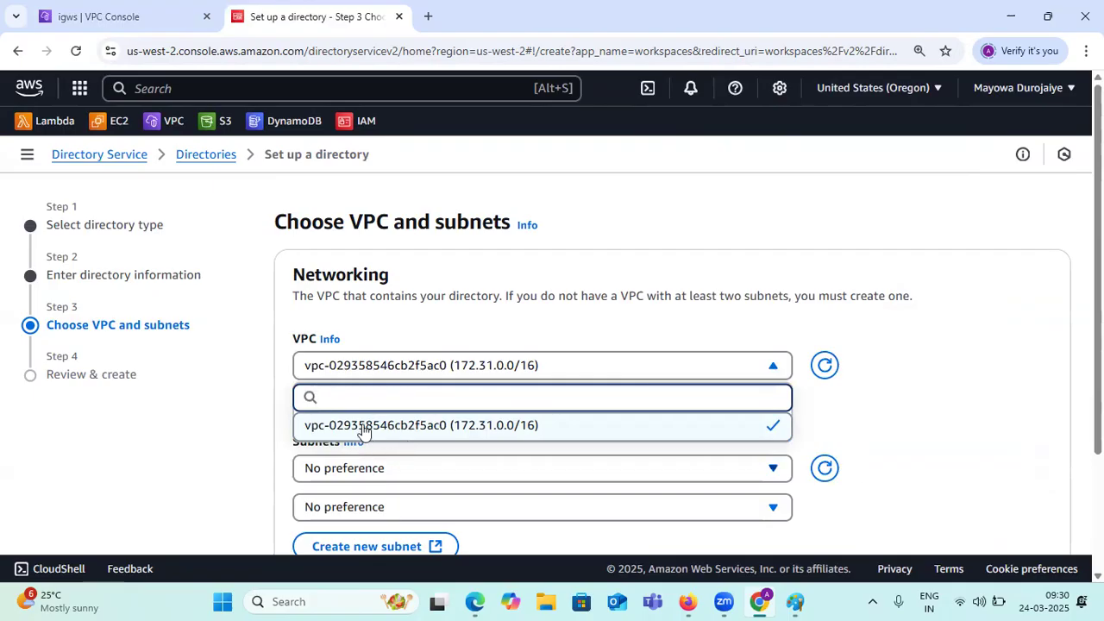
left_click(918, 415)
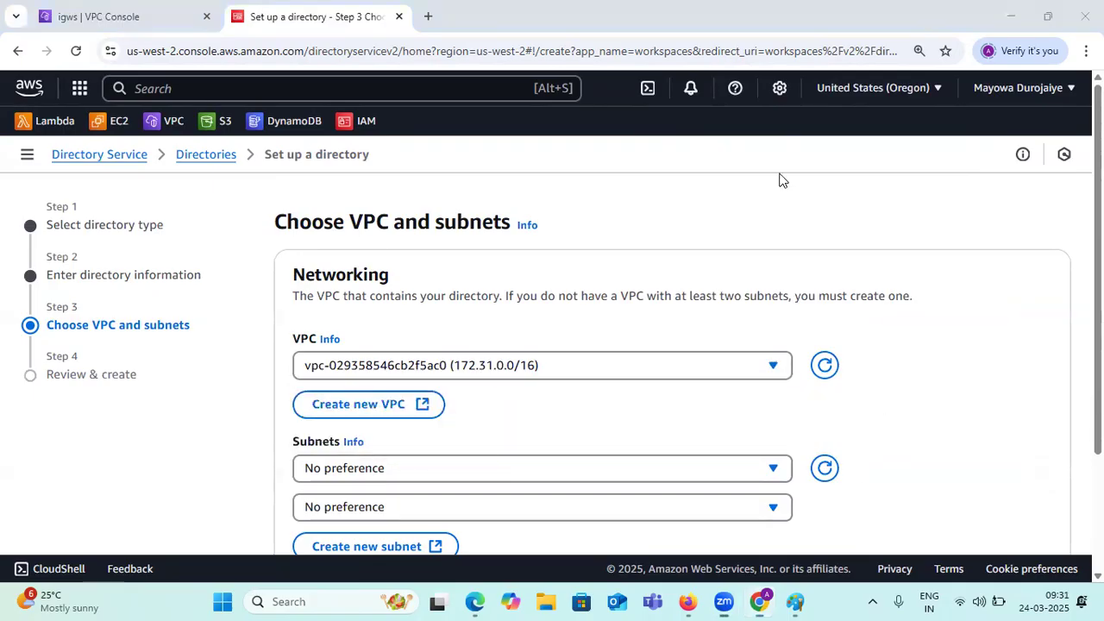
scroll(478, 374, "down", 2)
left_click(536, 321)
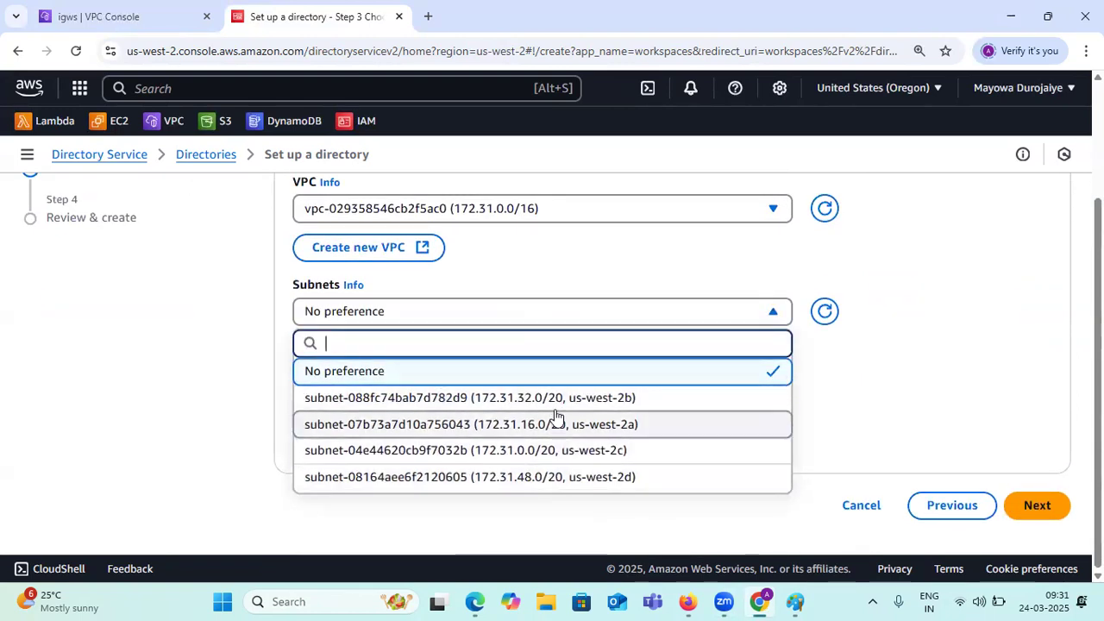
left_click(638, 425)
left_click(472, 360)
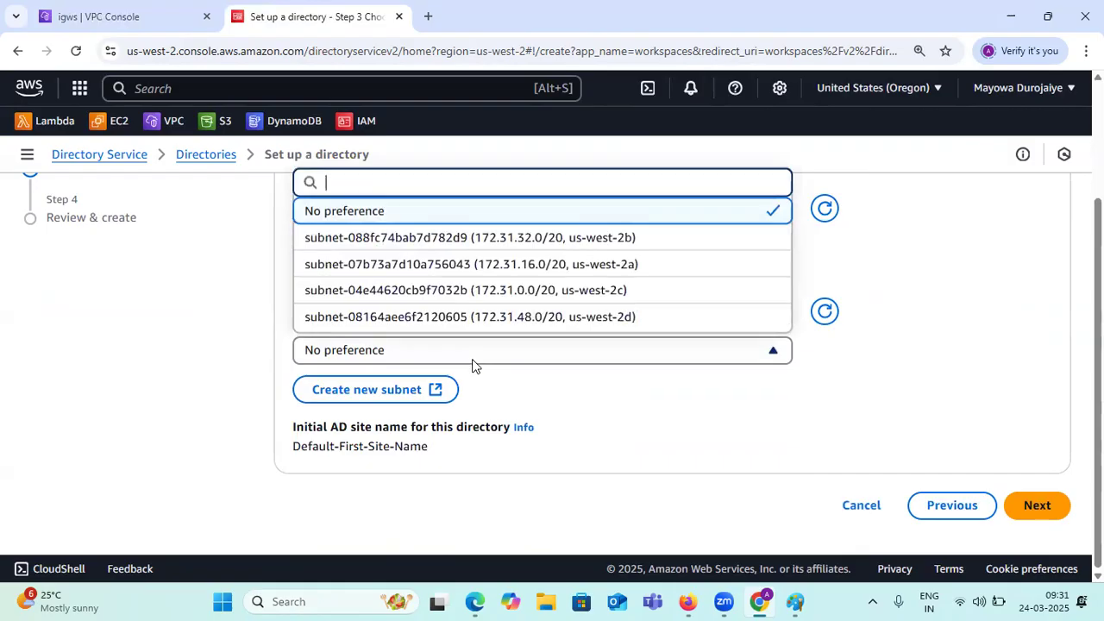
left_click(599, 244)
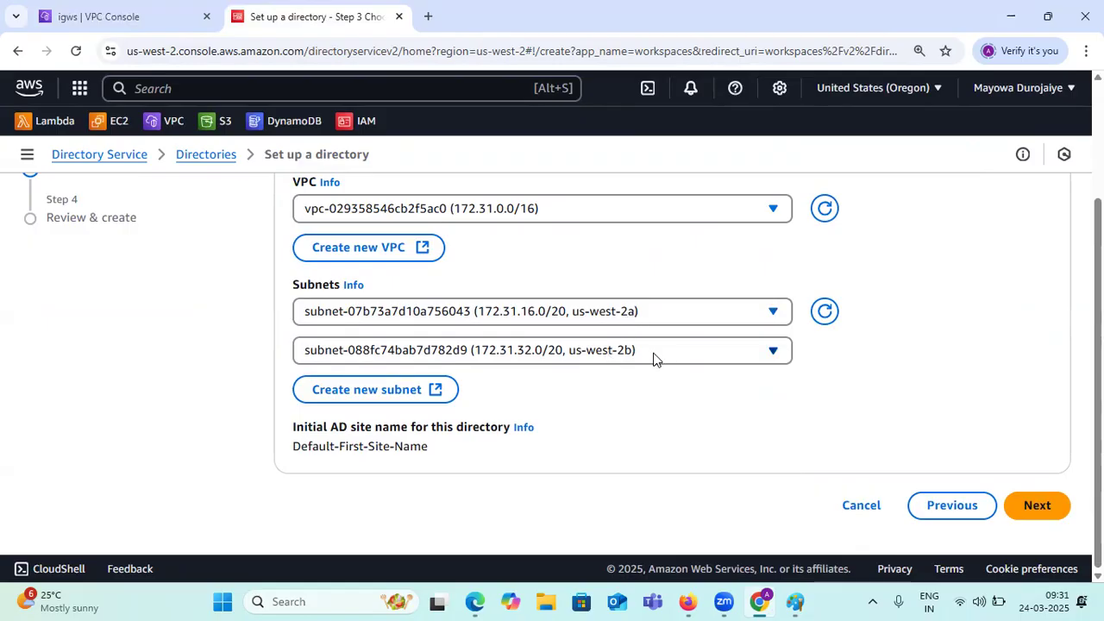
- Continue to the review of the directory settings and create the directory
left_click(1040, 505)
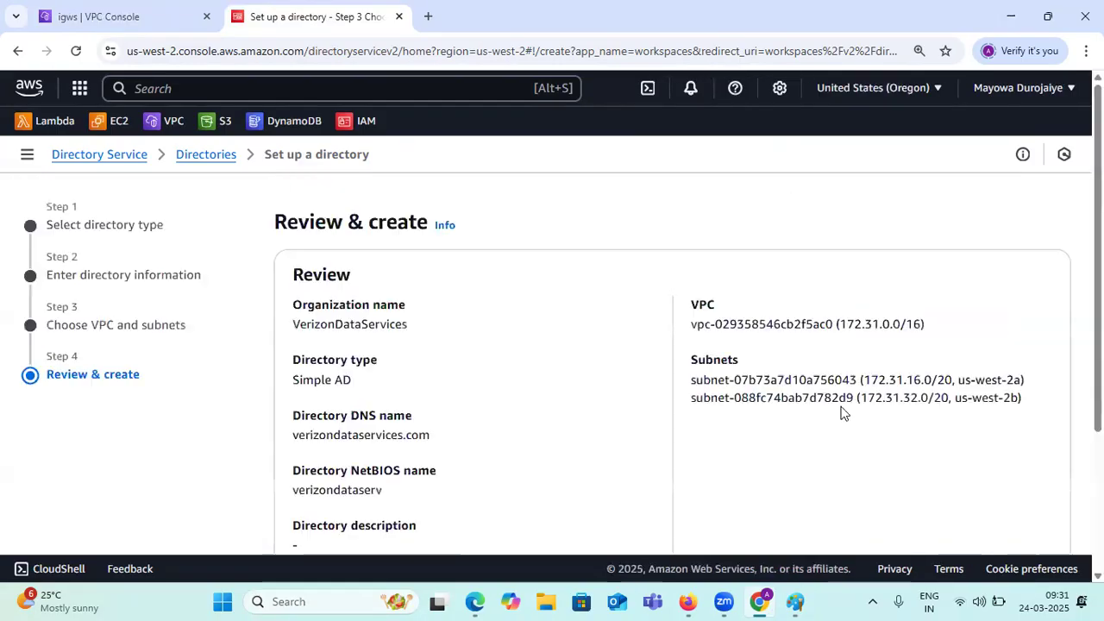
scroll(428, 316, "down", 3)
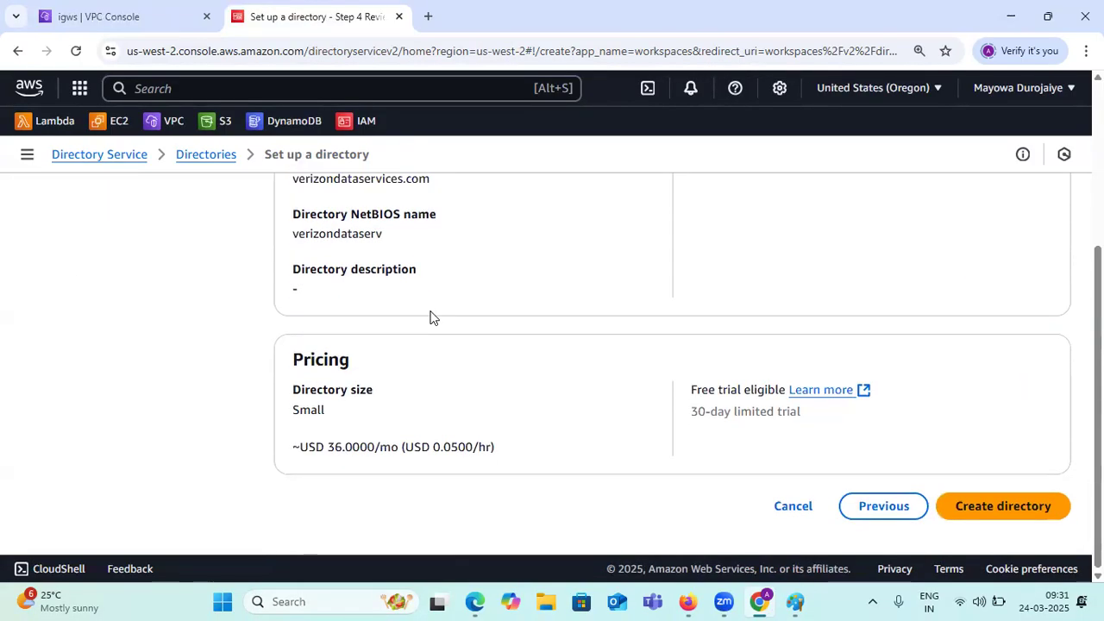
left_click(1003, 507)
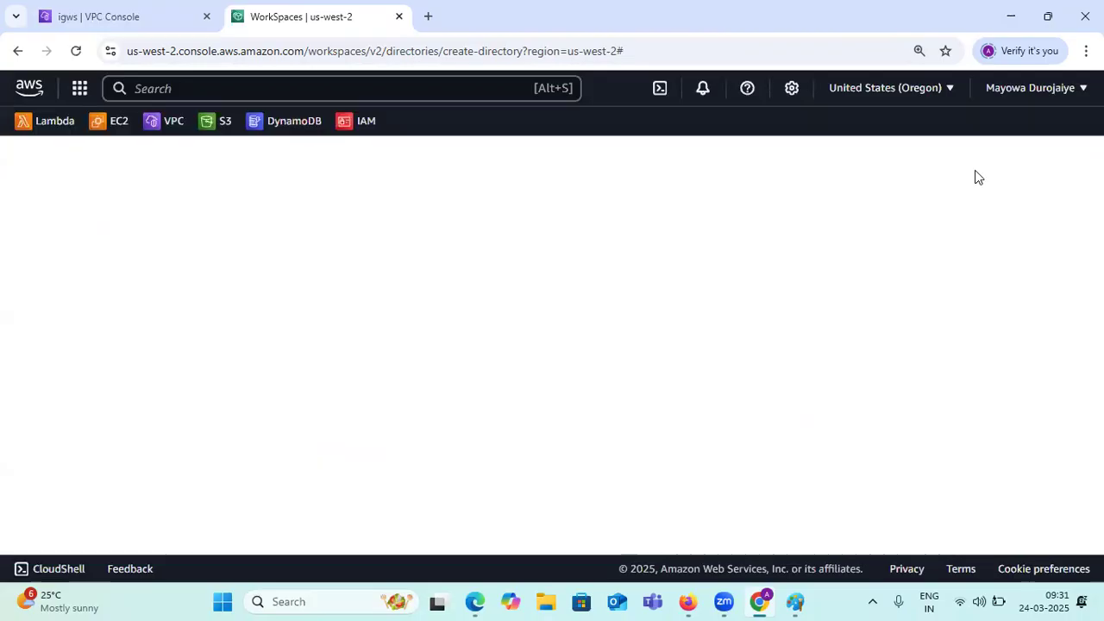
- Check the status of the new directory among the unregistered directories in WorkSpaces
left_click(949, 89)
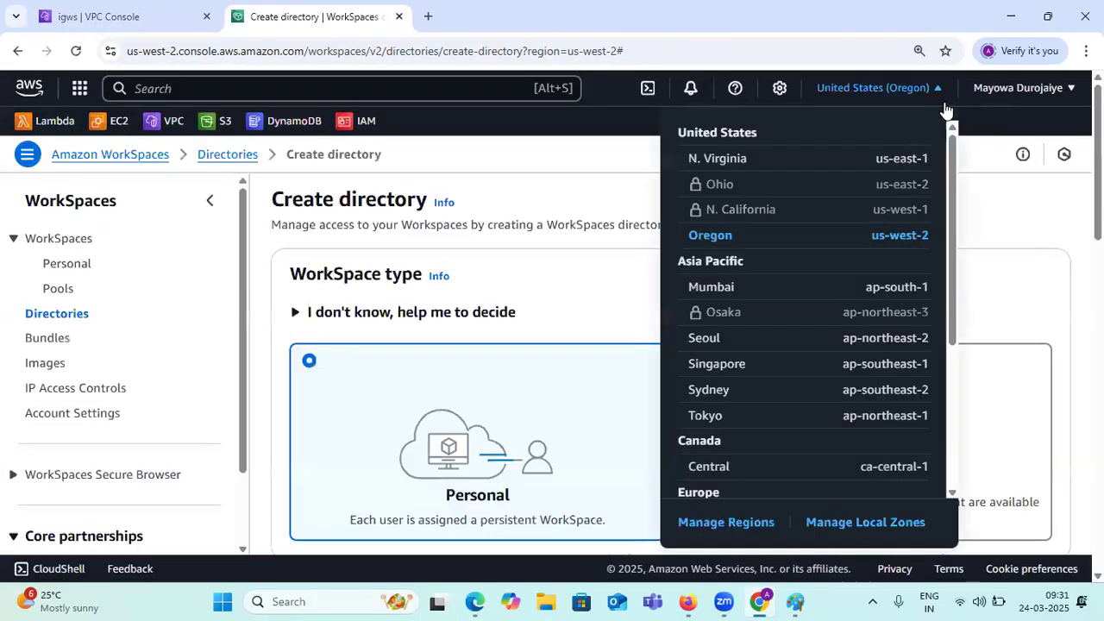
left_click(1044, 232)
scroll(606, 345, "down", 5)
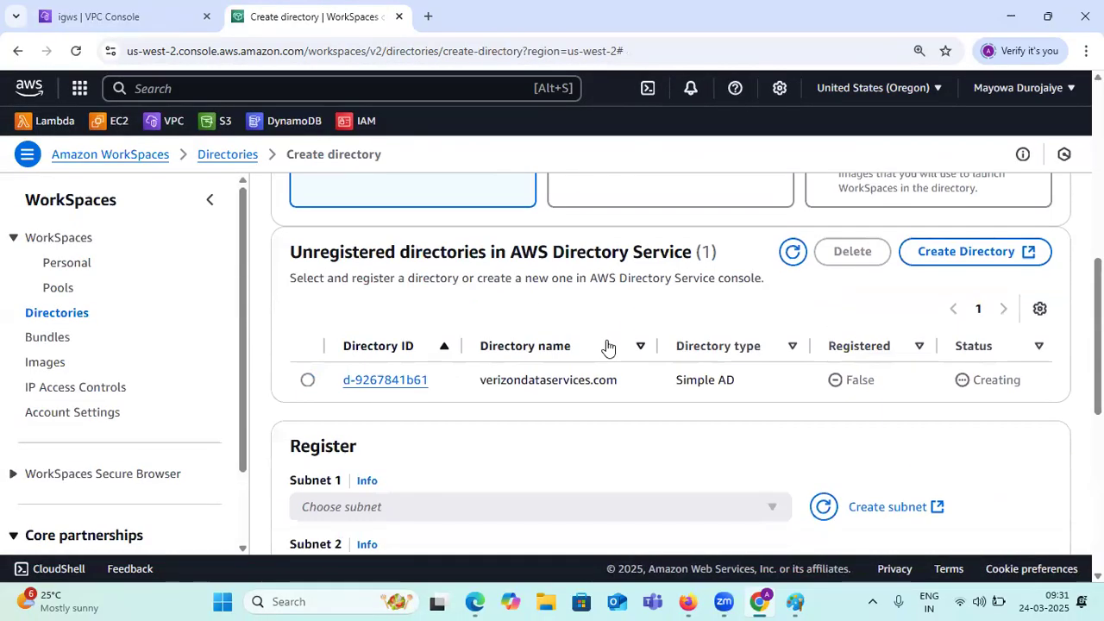
- Check the new directory's status and look over the subnet registration and self-service configuration settings
left_click_drag(1028, 380, 980, 377)
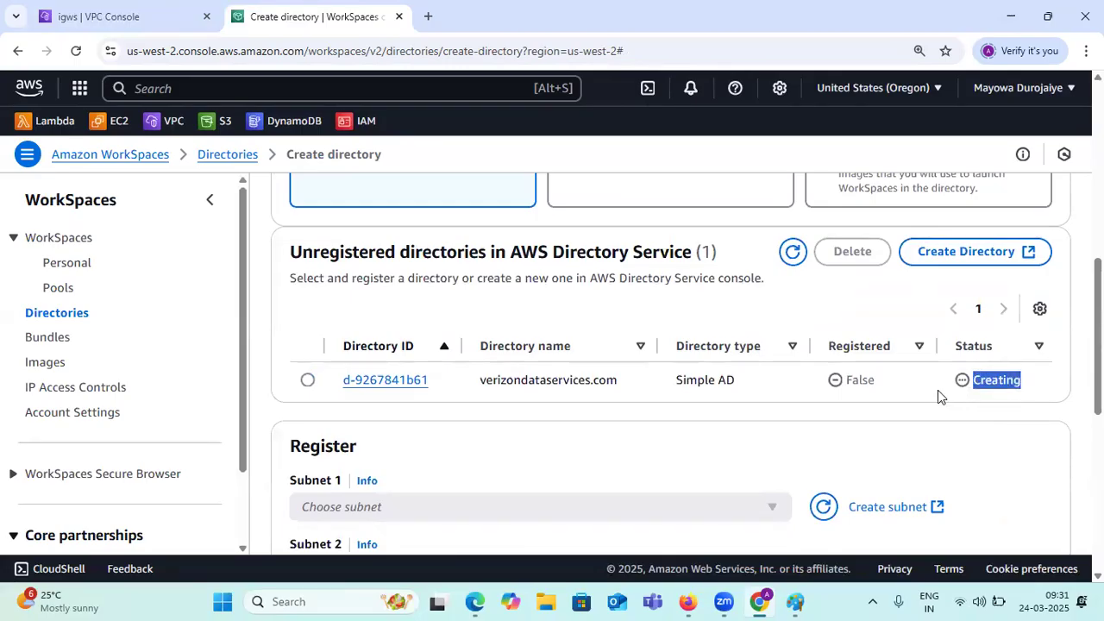
scroll(940, 401, "down", 3)
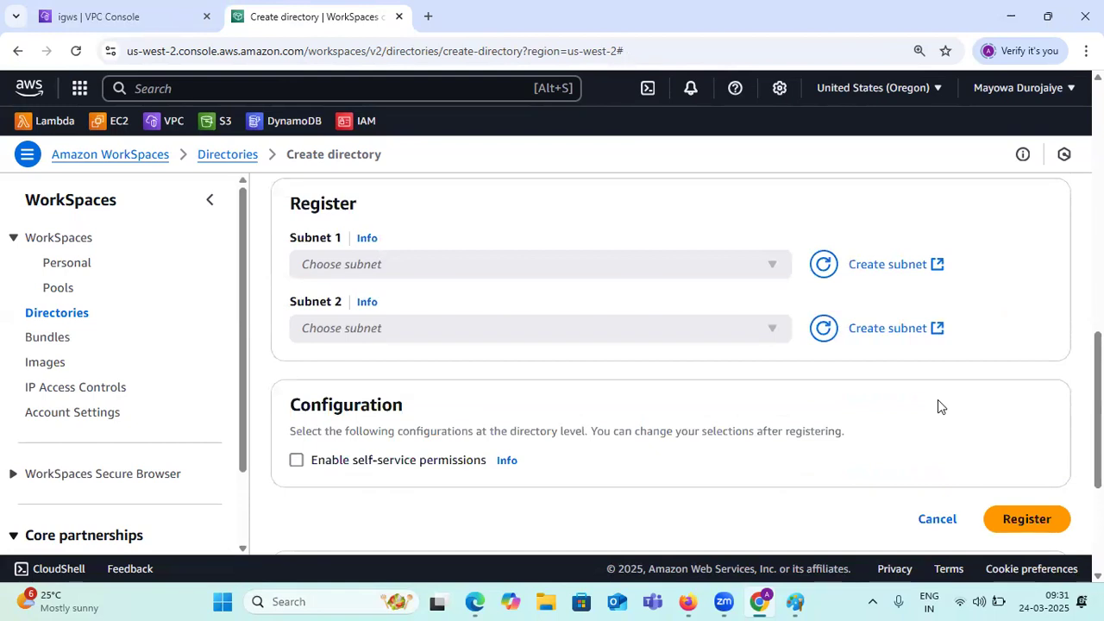
scroll(938, 399, "down", 1)
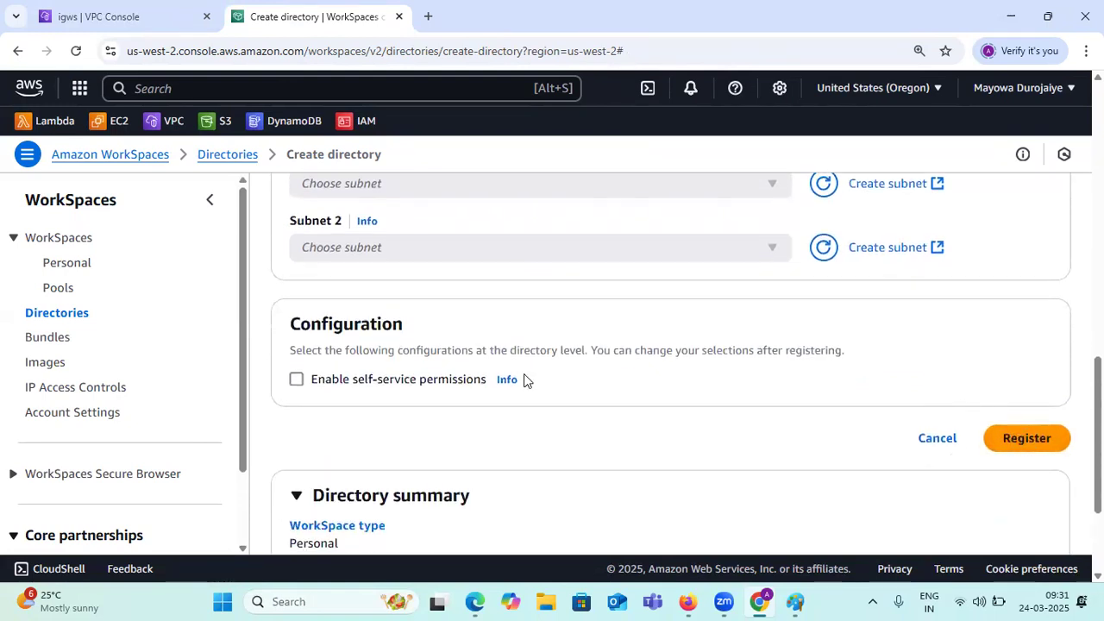
- Open the WorkSpaces directories list and refresh it to check for the new directory
left_click(61, 316)
left_click_drag(557, 426, 890, 423)
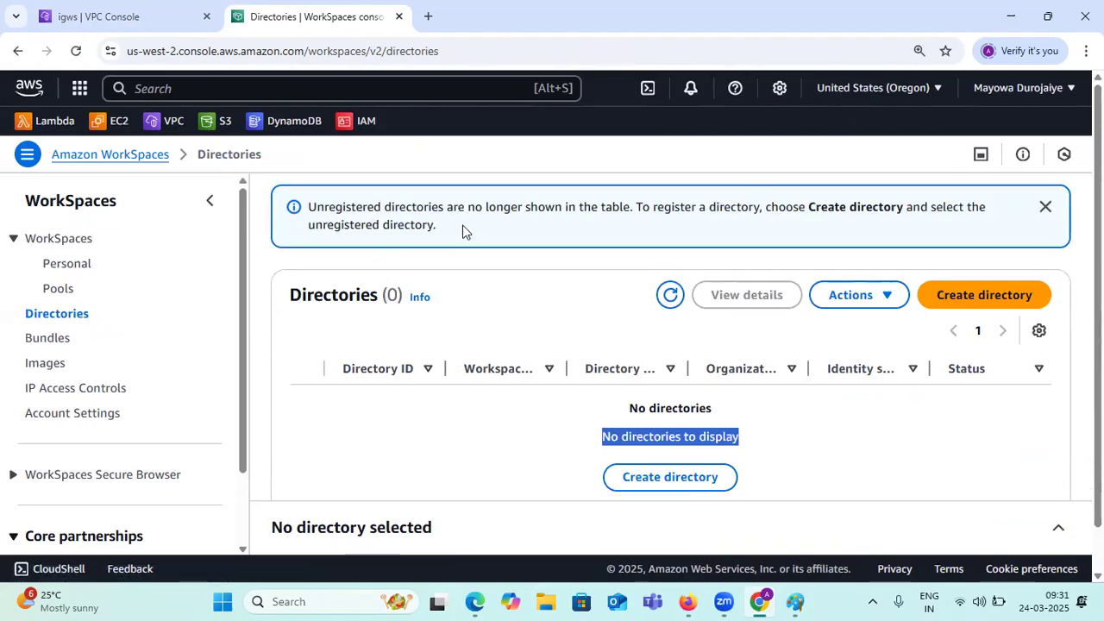
scroll(621, 362, "down", 1)
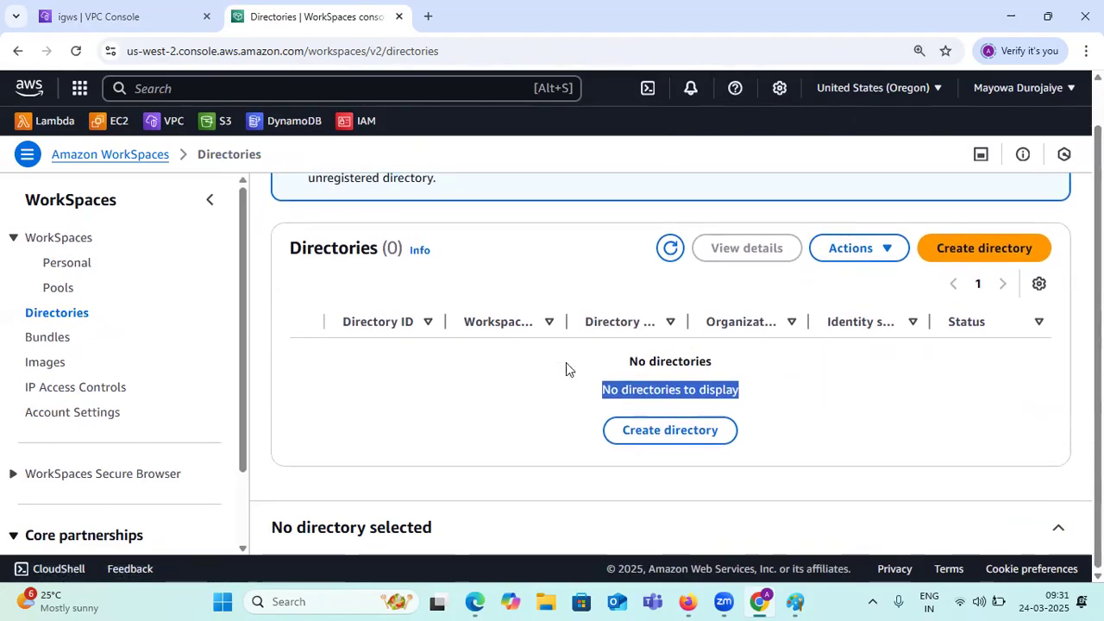
left_click(667, 250)
left_click(672, 299)
left_click(681, 306)
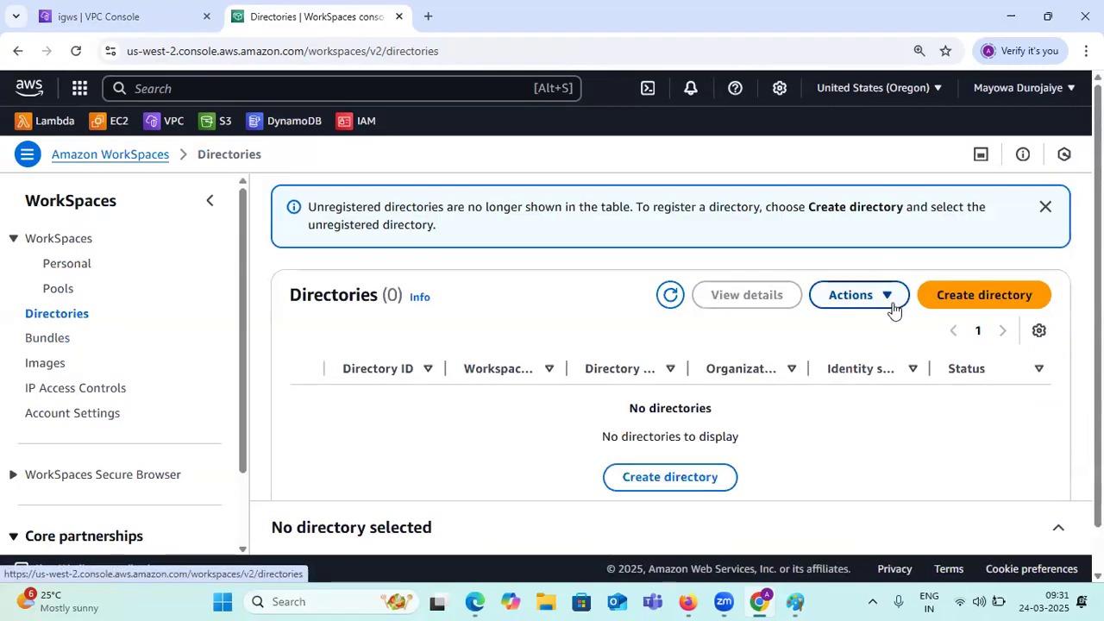
- Return to the directory creation page and check the verizondataservices.com status among the unregistered directories
left_click(983, 297)
scroll(804, 333, "down", 10)
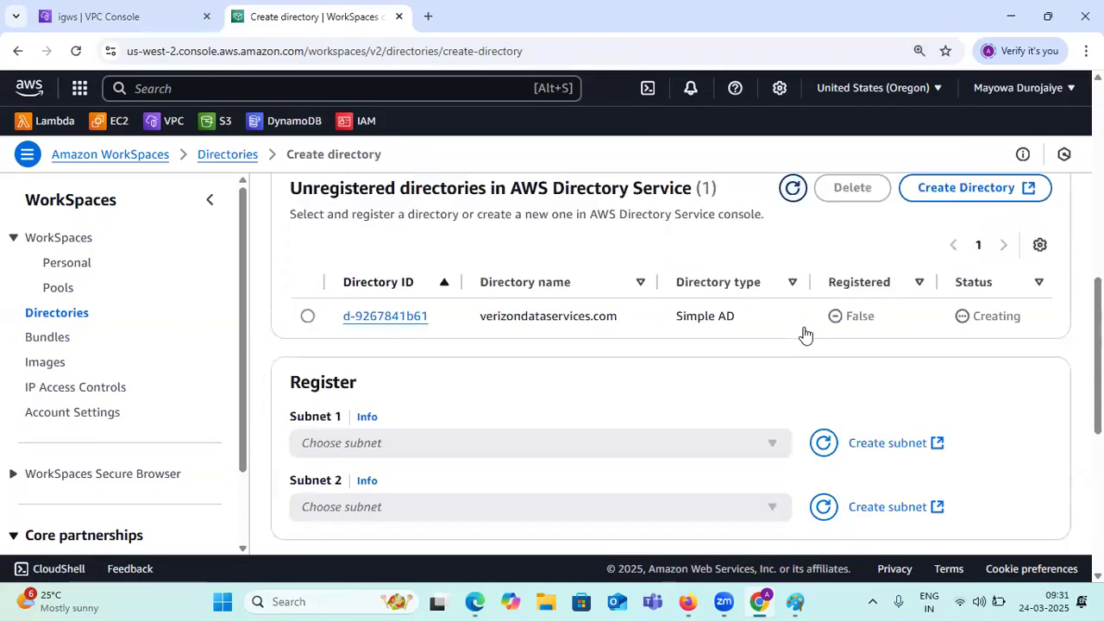
left_click_drag(1020, 298, 958, 302)
scroll(495, 388, "down", 5)
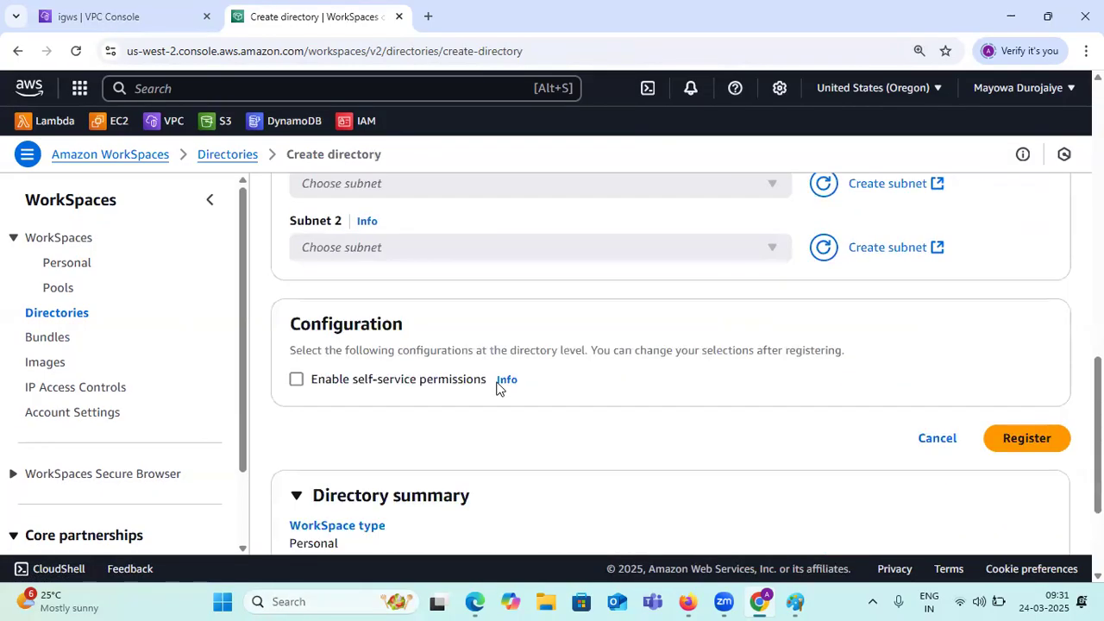
- Review the WorkSpace type choices, reading the description of the Personal type
scroll(496, 388, "up", 15)
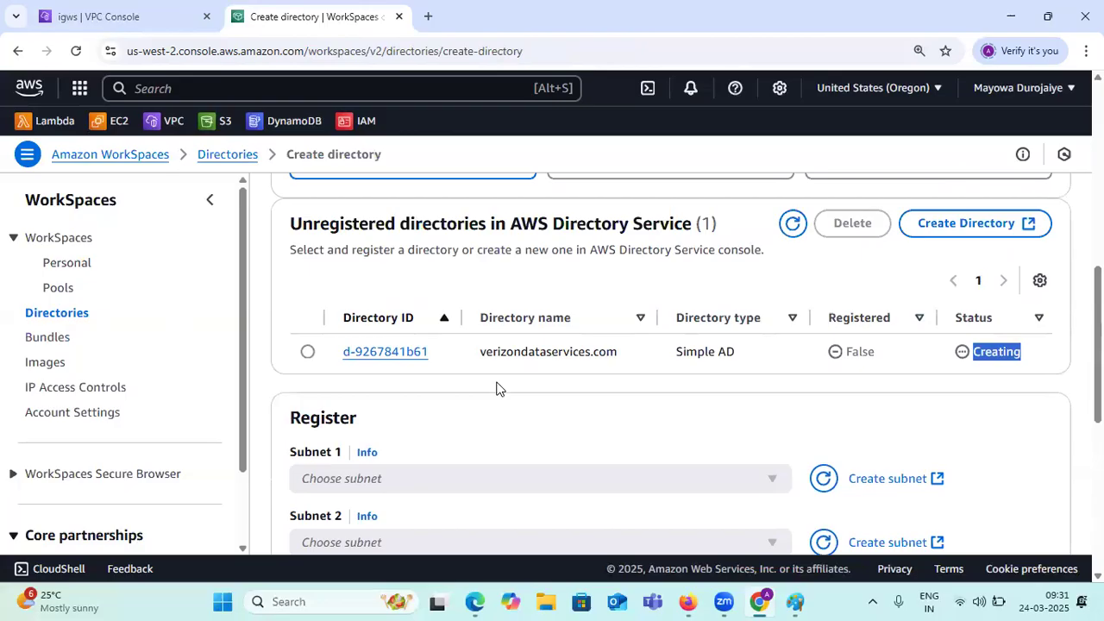
scroll(496, 388, "down", 2)
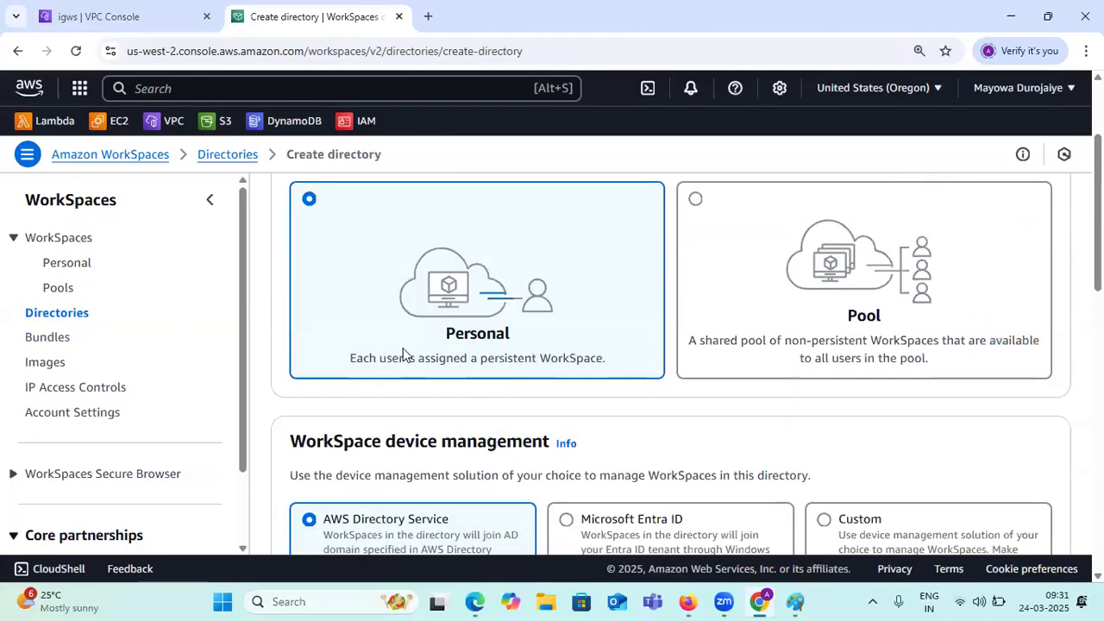
left_click_drag(349, 366, 628, 365)
scroll(626, 363, "up", 2)
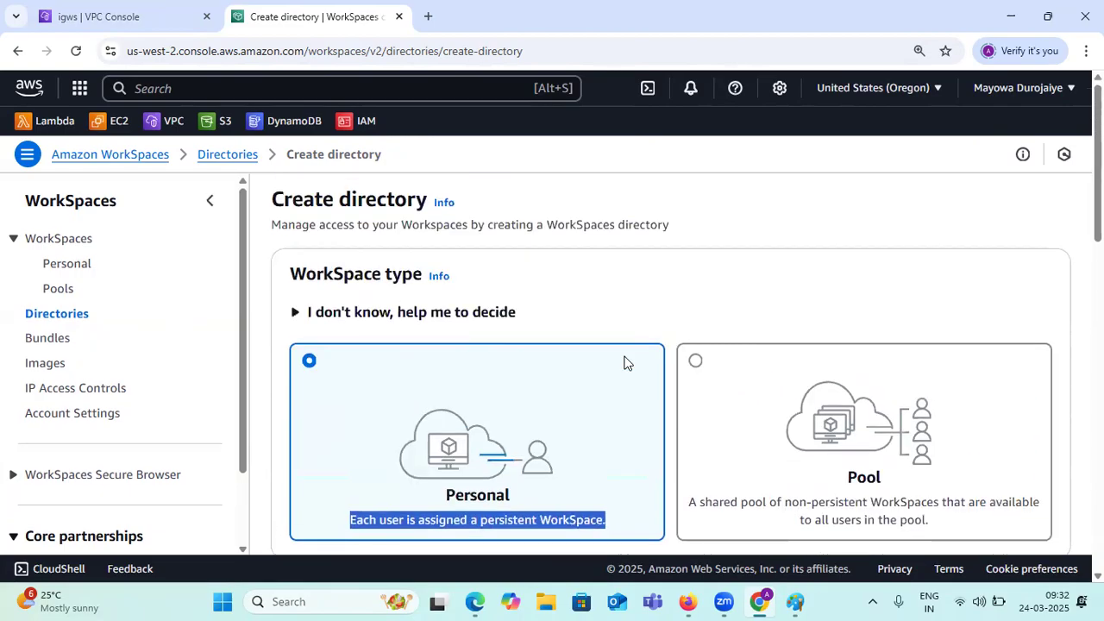
scroll(643, 366, "down", 9)
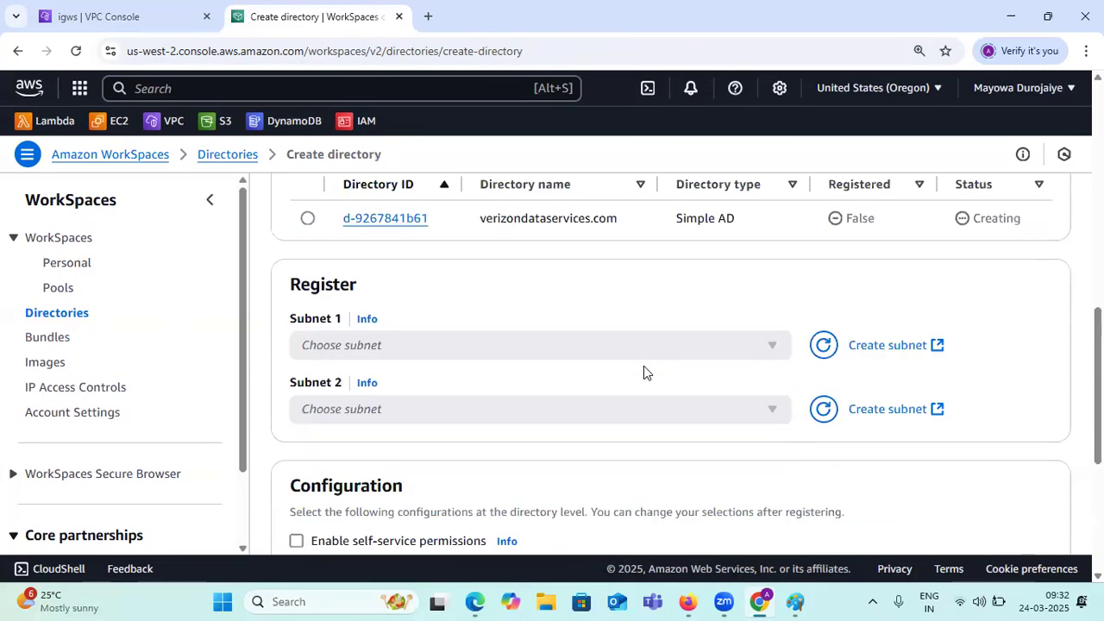
- Refresh the unregistered directories and review the directory's name, type, registration state and status
scroll(655, 373, "up", 2)
left_click(792, 261)
left_click(792, 262)
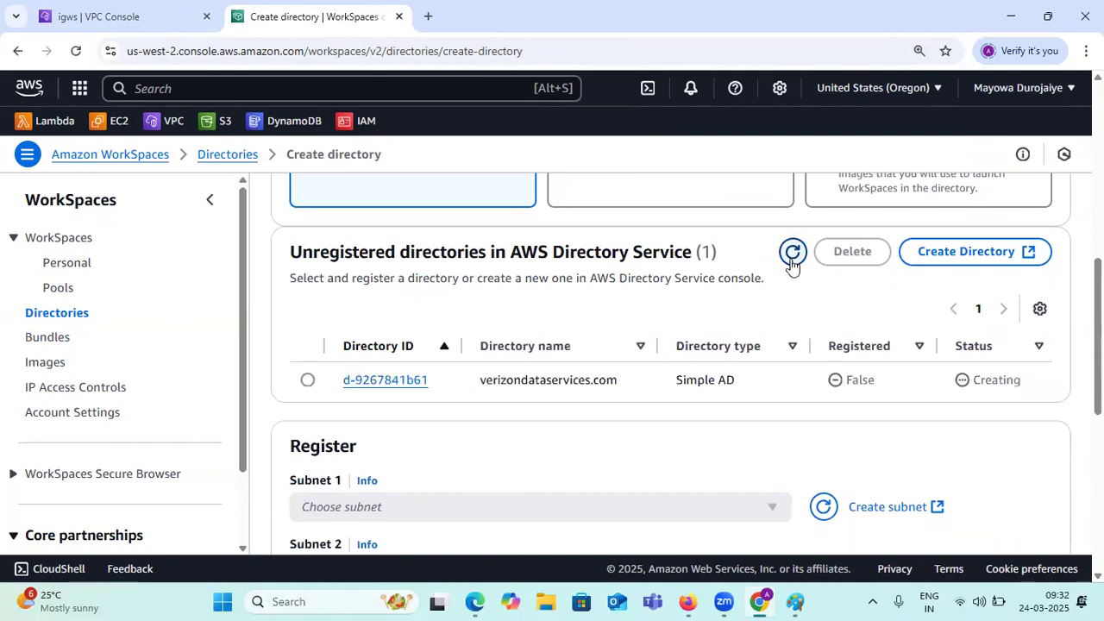
left_click_drag(479, 386, 618, 386)
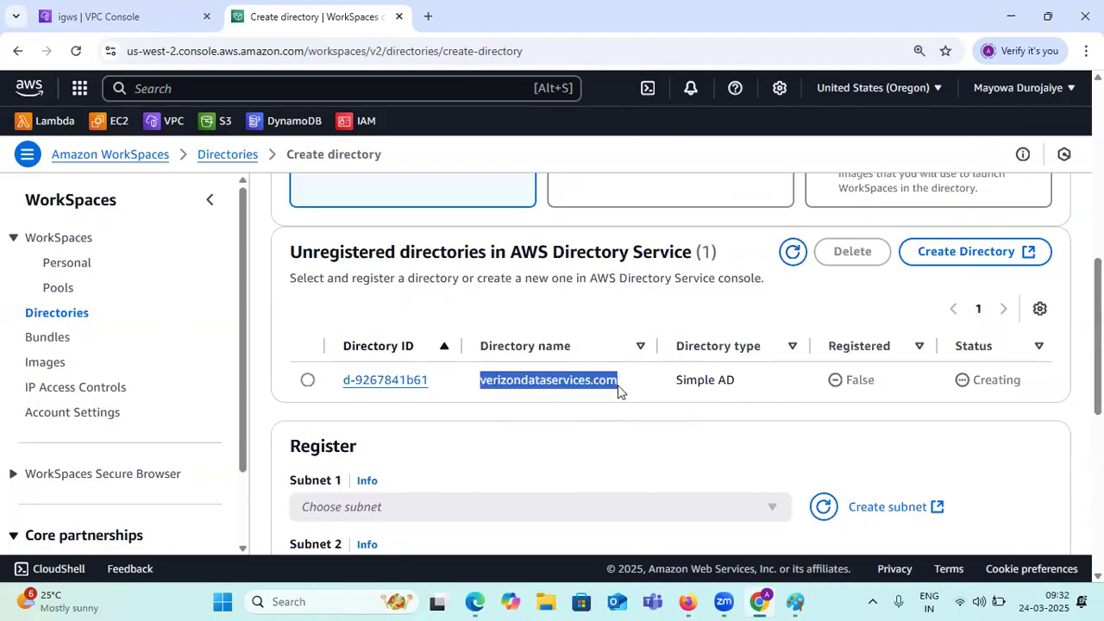
left_click_drag(675, 388, 739, 386)
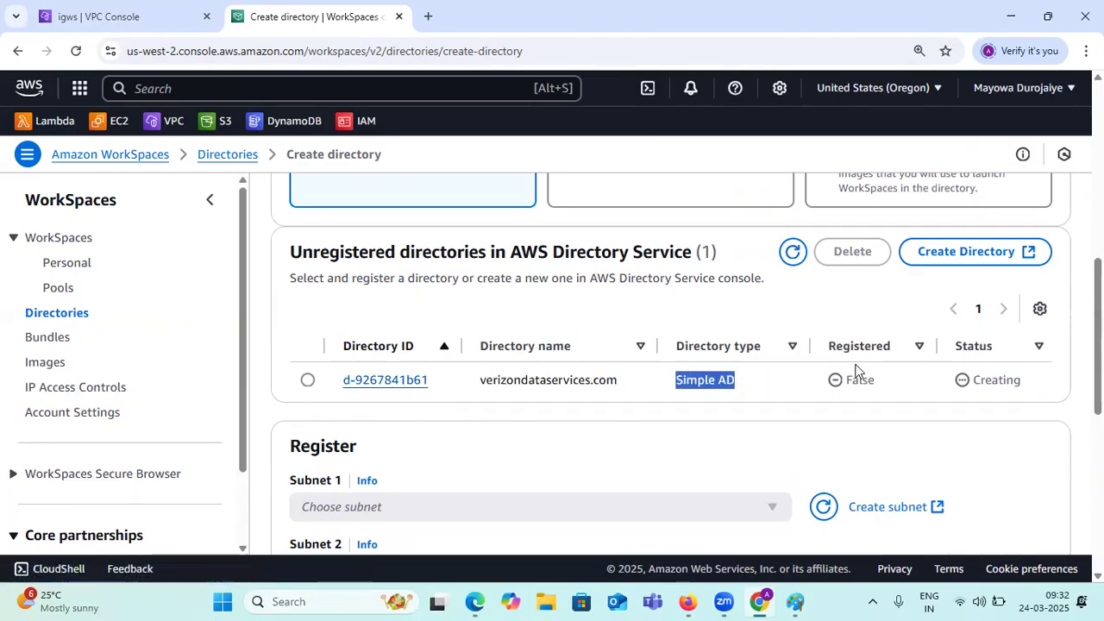
left_click_drag(875, 387, 850, 383)
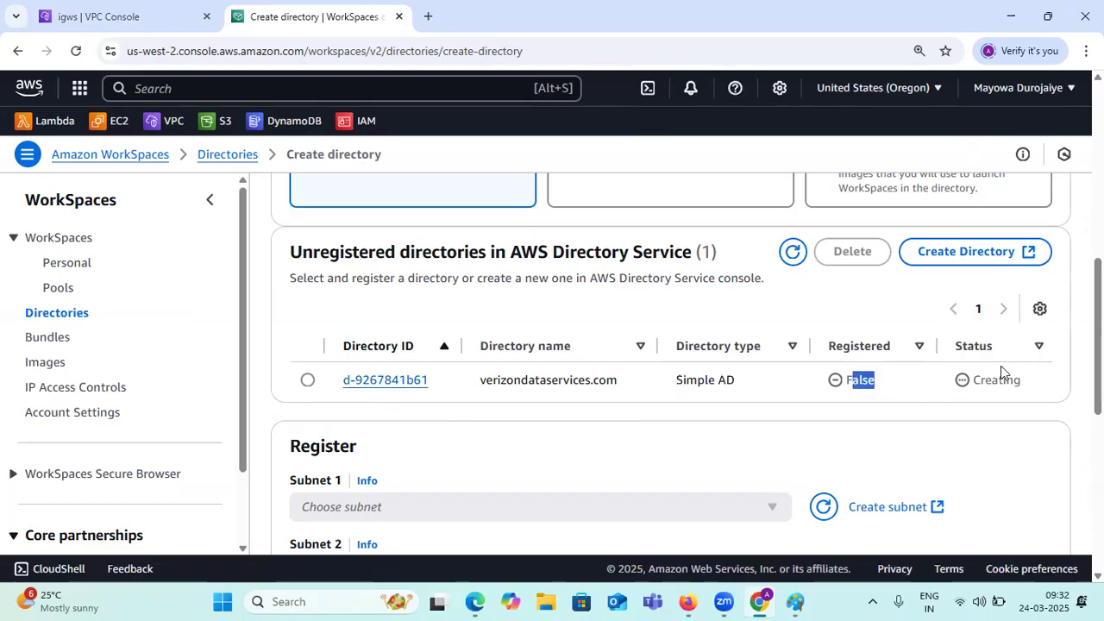
double_click(981, 381)
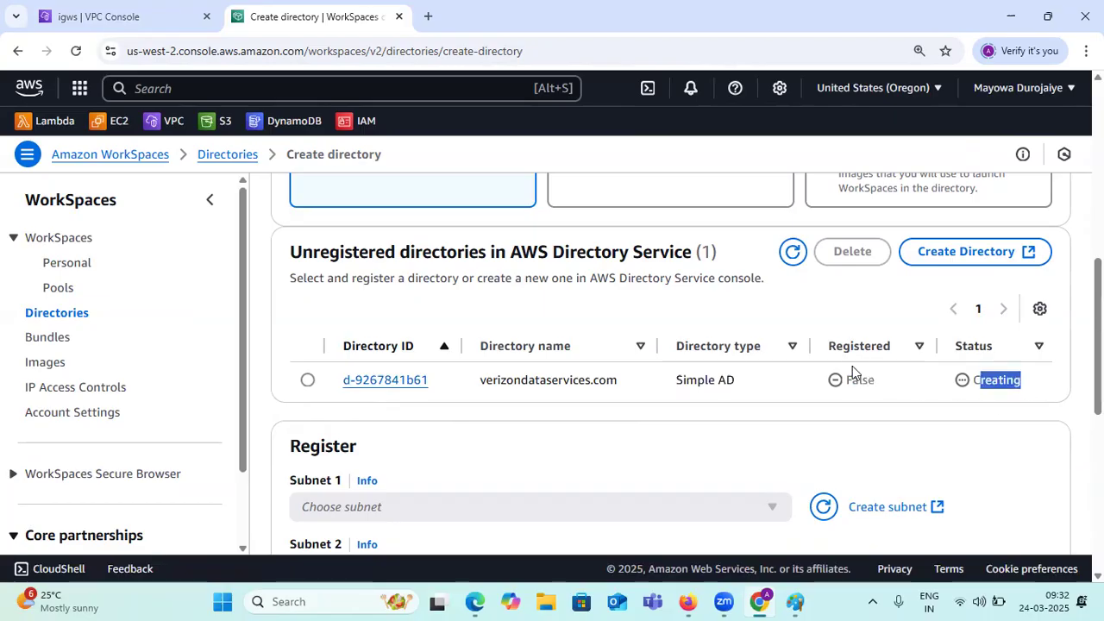
- Refresh the unregistered directories list repeatedly to check whether the directory has finished creating
left_click(792, 251)
left_click(792, 251)
left_click(792, 251)
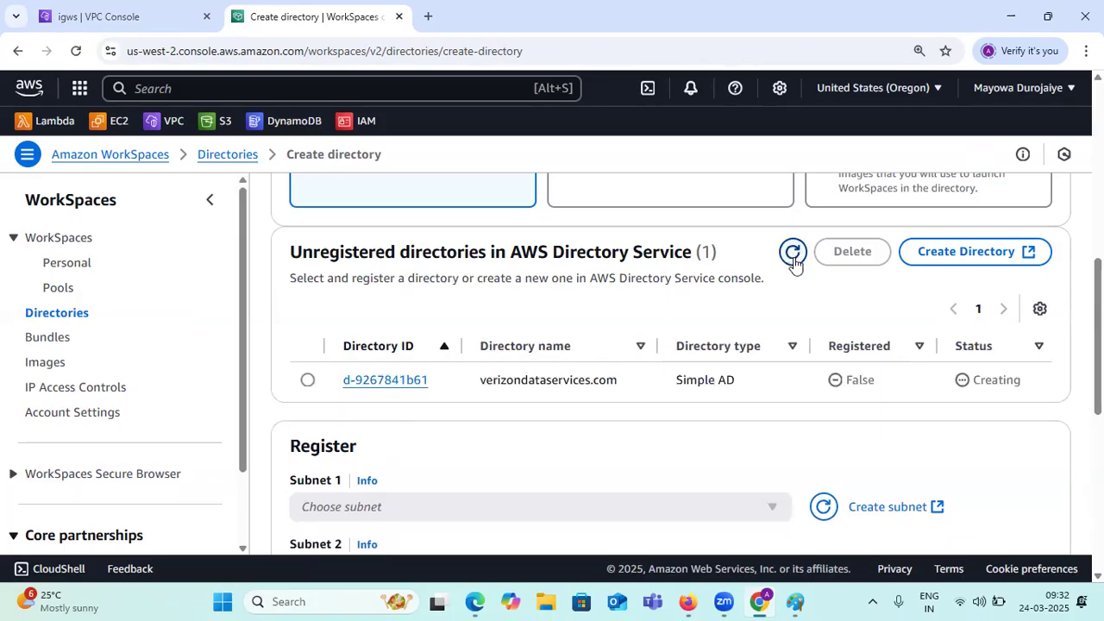
left_click(794, 259)
left_click(794, 258)
left_click(793, 258)
scroll(795, 262, "up", 2)
scroll(791, 333, "down", 1)
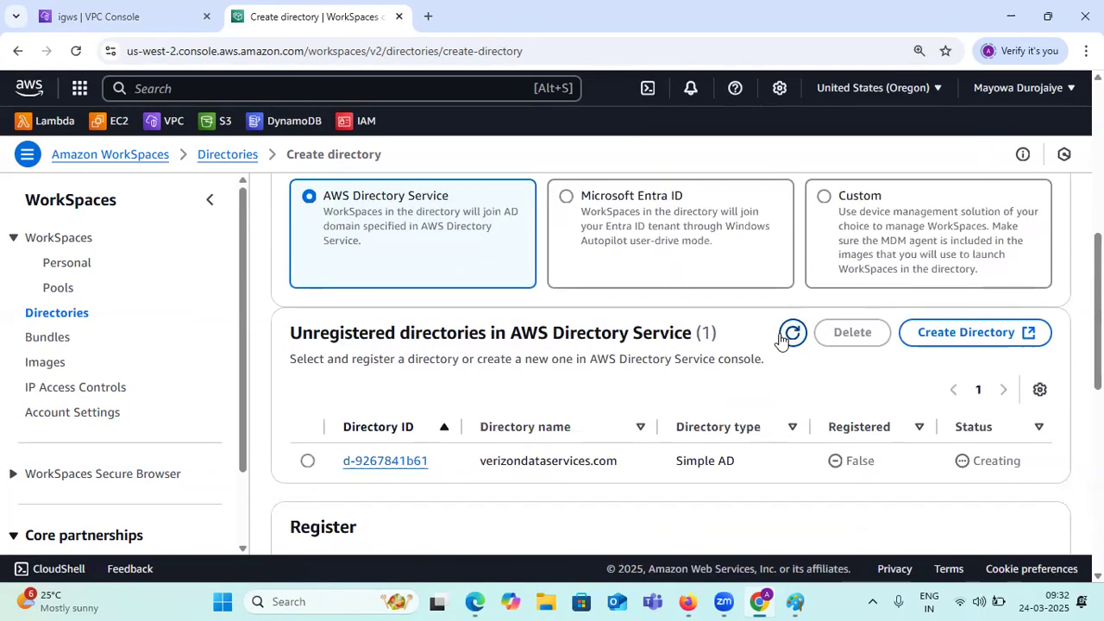
scroll(619, 365, "down", 2)
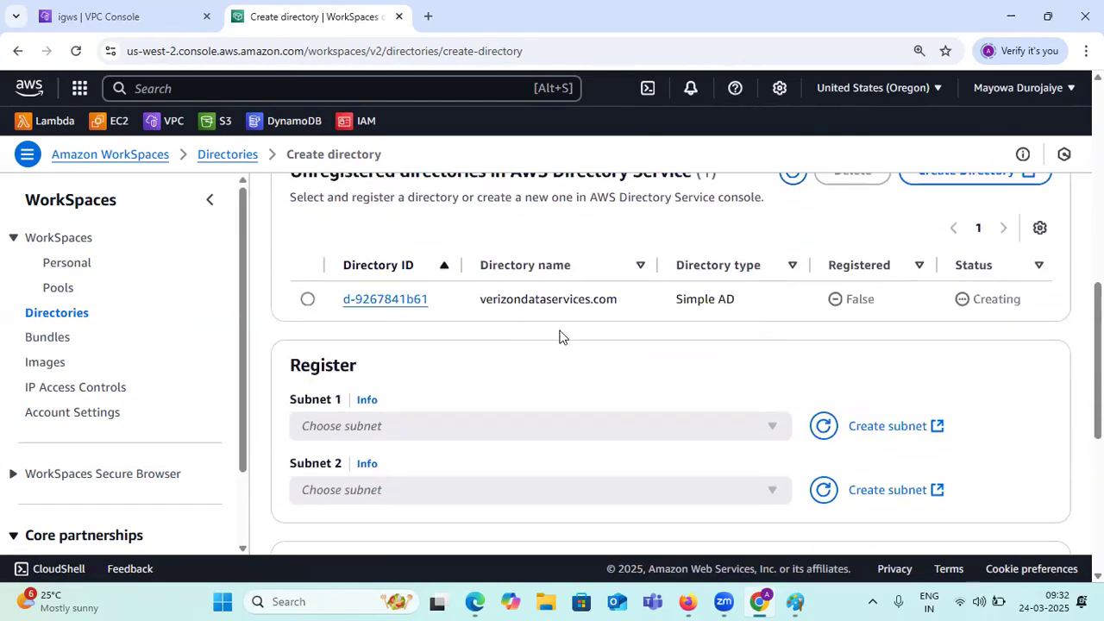
scroll(814, 337, "up", 3)
left_click(793, 415)
scroll(793, 418, "down", 2)
left_click(792, 253)
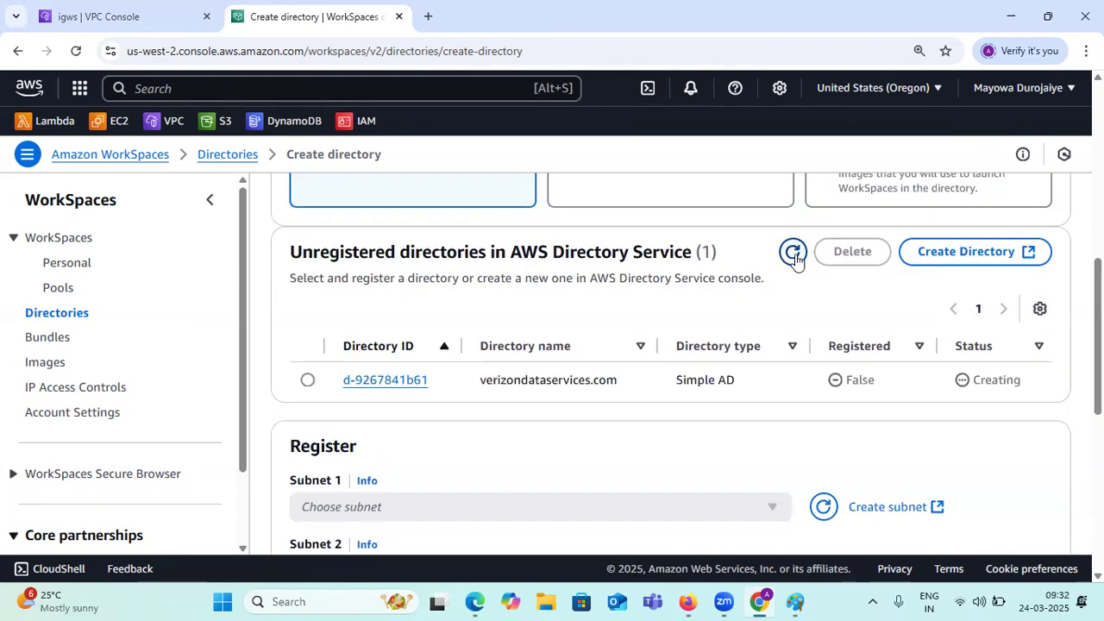
- Review the self-service permissions option and the directory summary below the registration settings
scroll(796, 268, "down", 3)
scroll(792, 328, "down", 2)
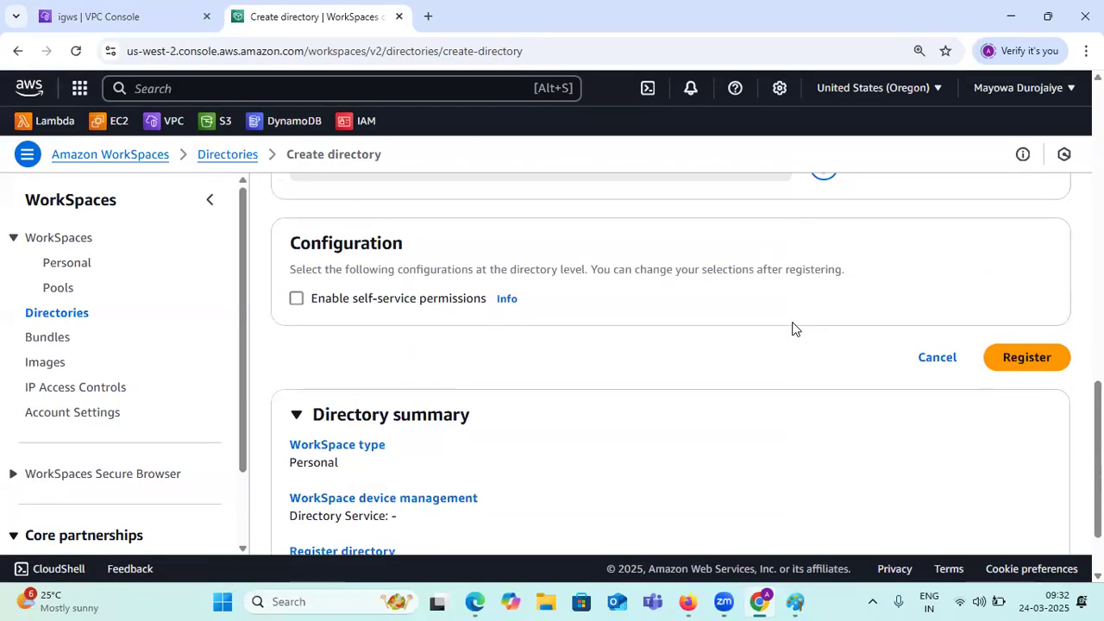
scroll(794, 331, "down", 1)
scroll(794, 328, "up", 1)
scroll(794, 328, "down", 1)
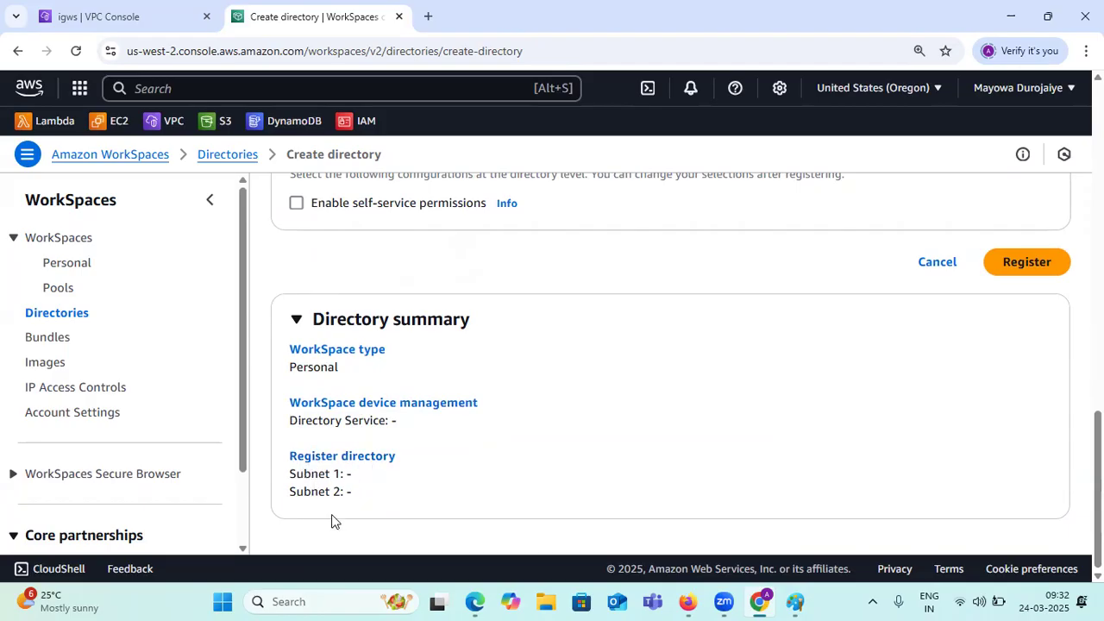
- Open the WorkSpaces bundles, view the hardware filter options, and filter the operating system by Windows and finally Linux
left_click(53, 342)
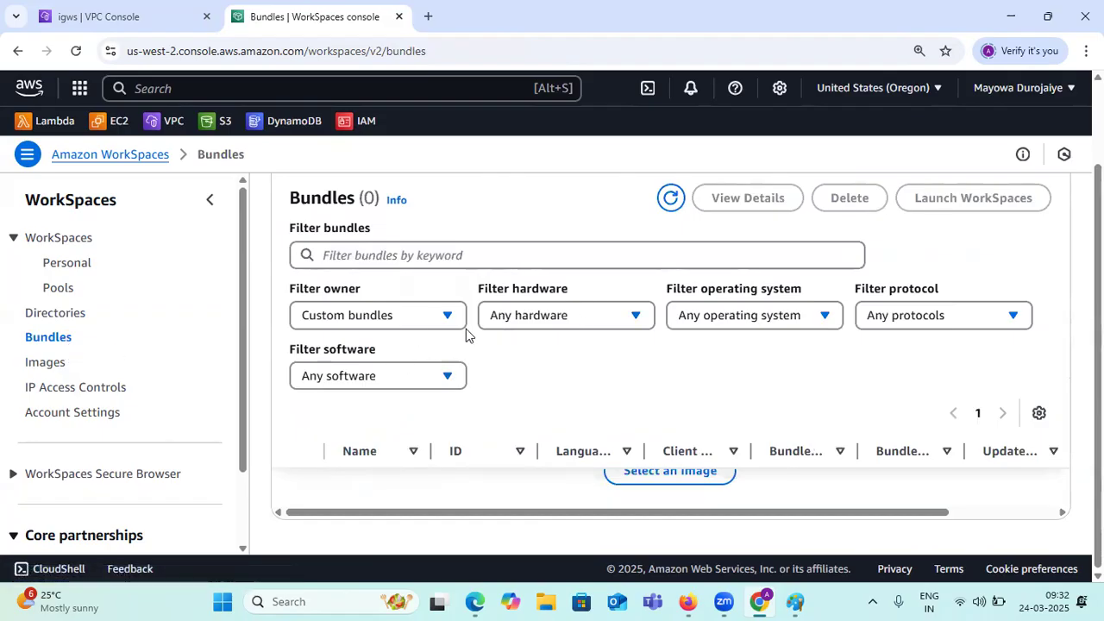
left_click(593, 320)
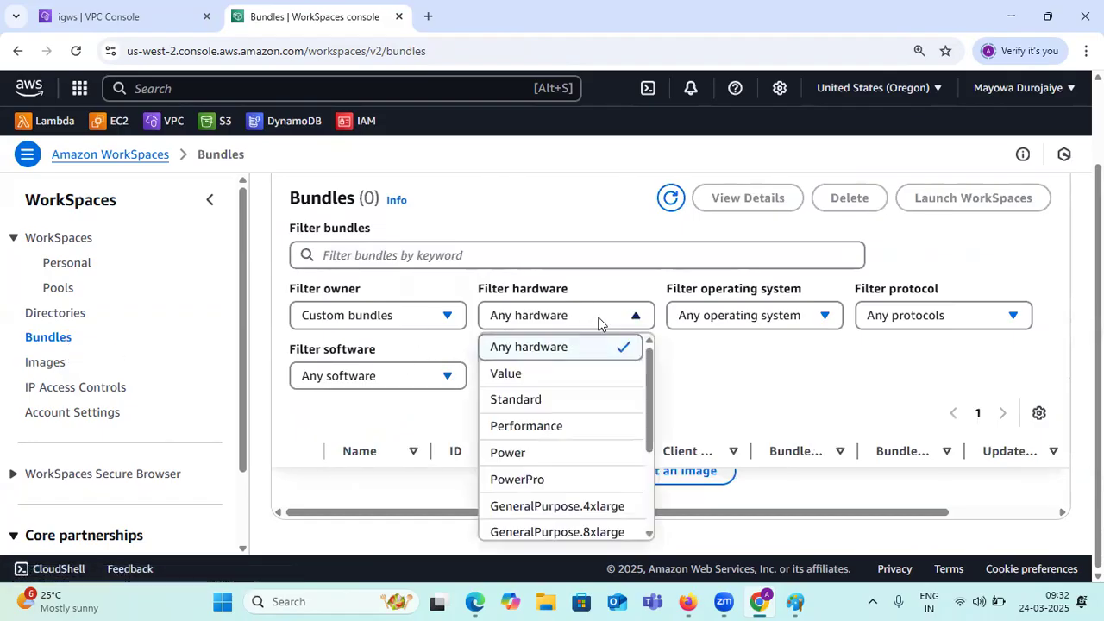
left_click(754, 315)
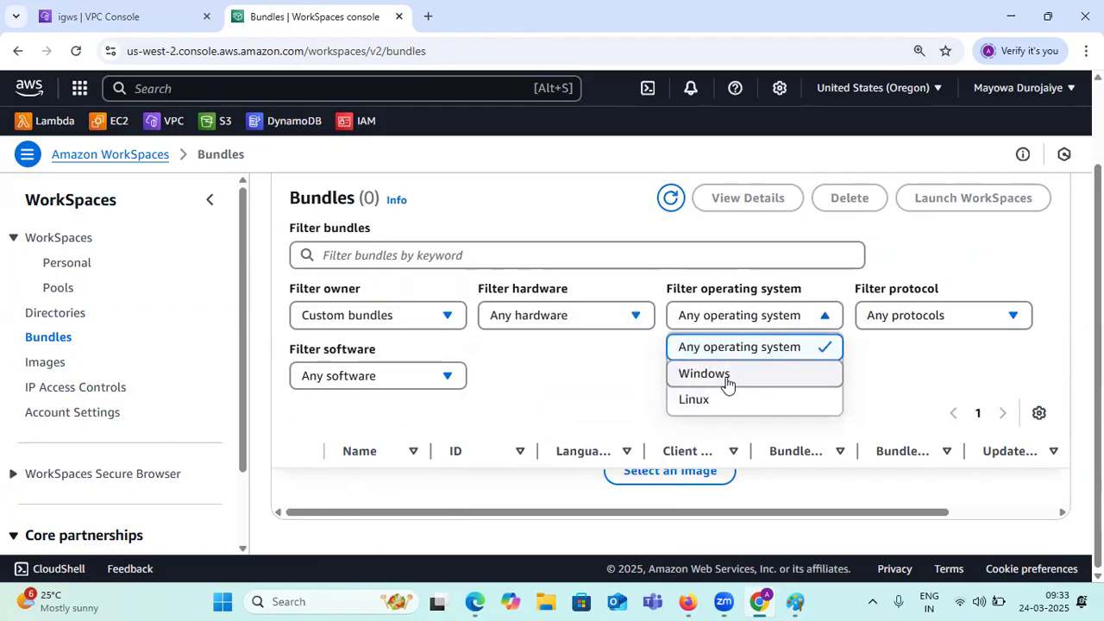
left_click(724, 382)
left_click(742, 318)
left_click(696, 401)
- Examine the choices in the bundles' operating system, protocol and software filters without changing them
left_click(732, 318)
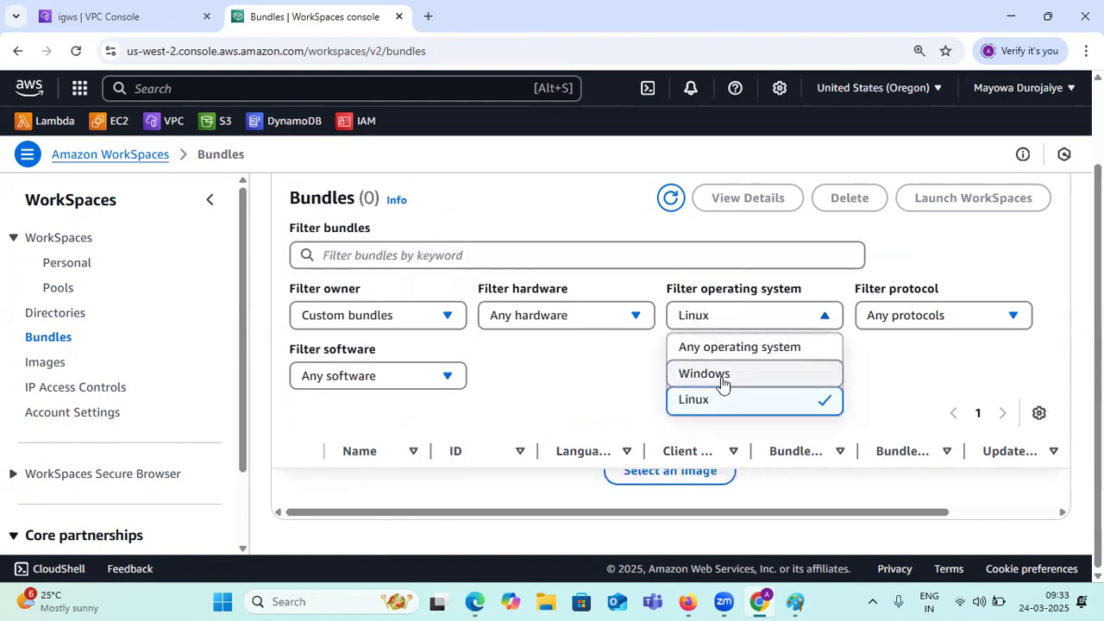
left_click(936, 317)
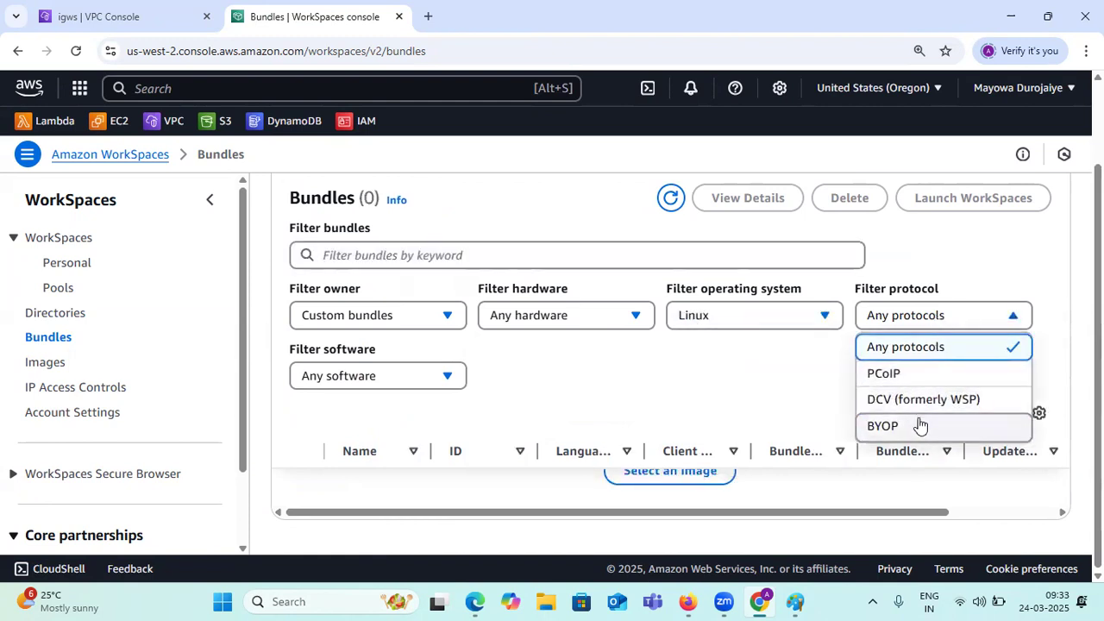
left_click(713, 385)
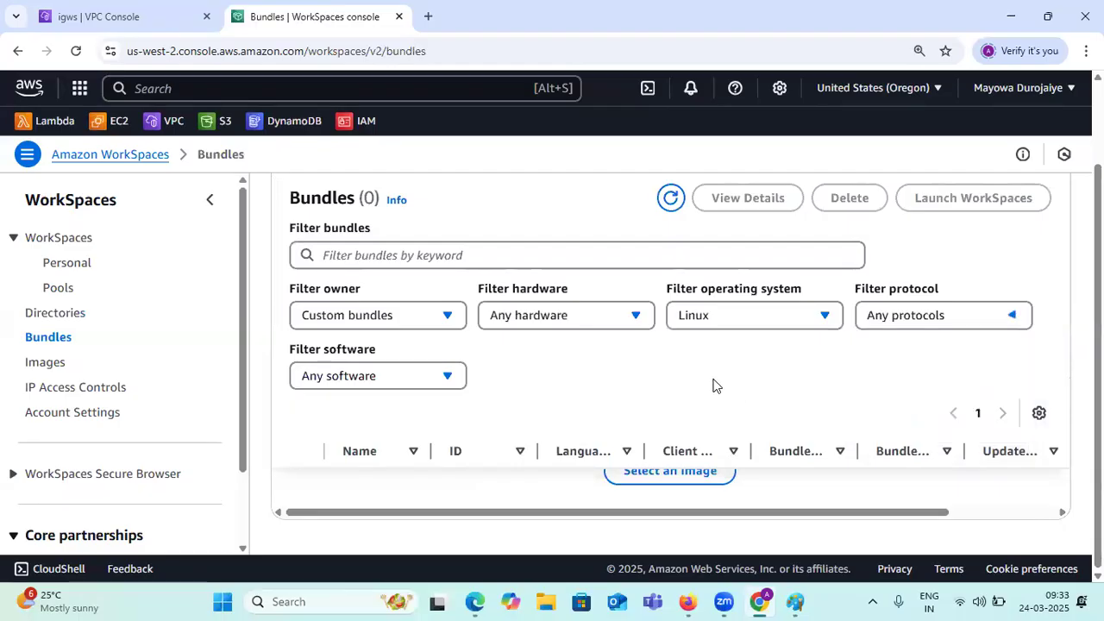
left_click(443, 378)
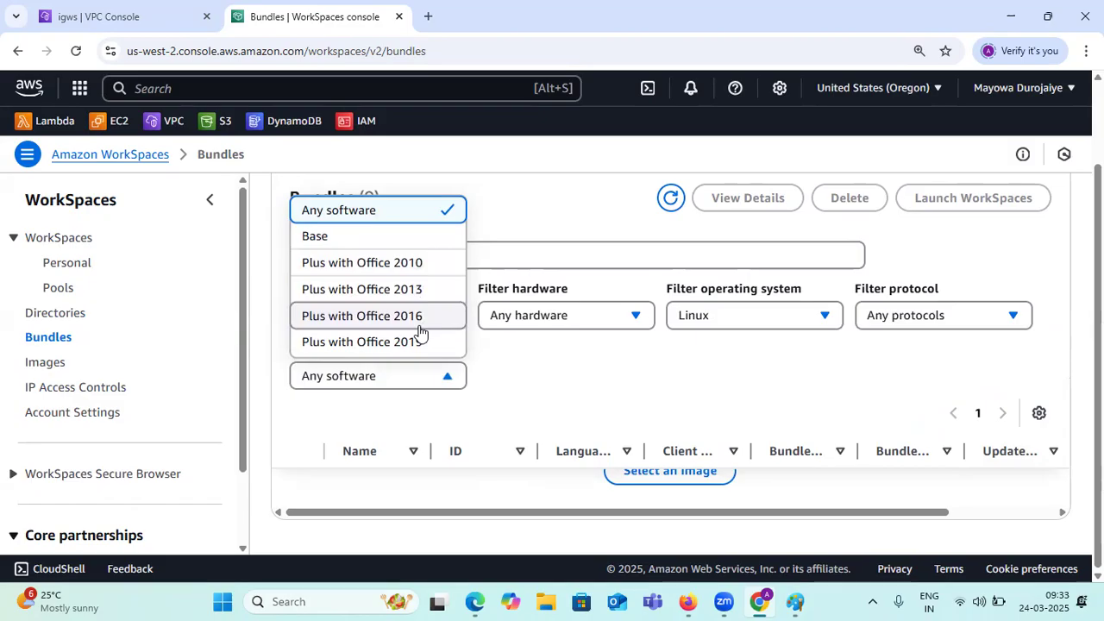
left_click(633, 395)
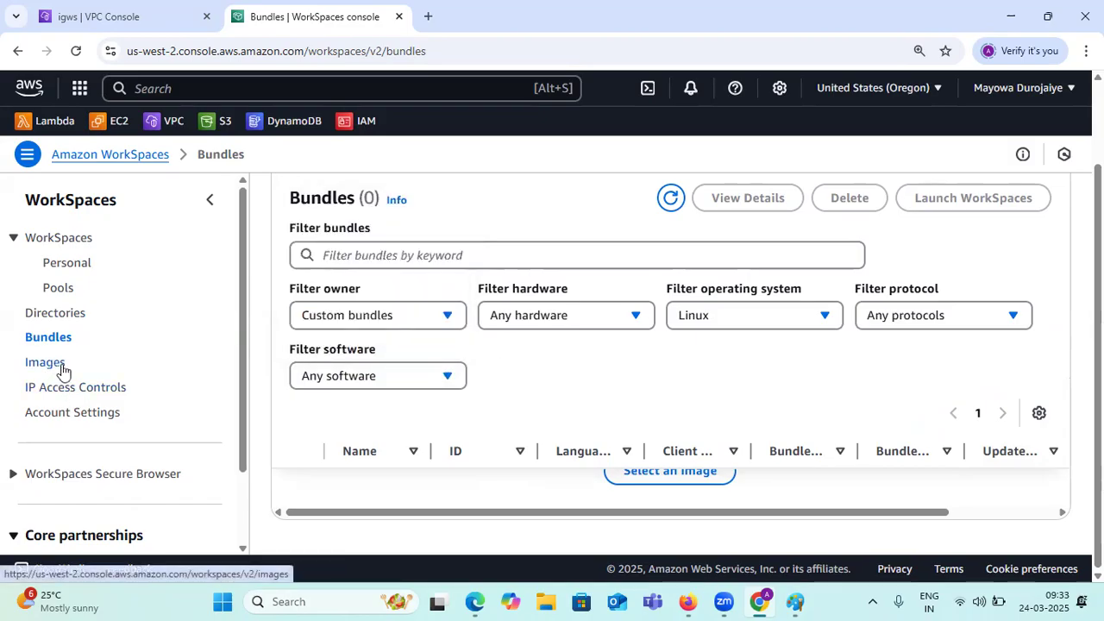
- Open the WorkSpaces images, check the available actions, and read the notice on converting a Windows 11 ISO for BYOL
left_click(51, 363)
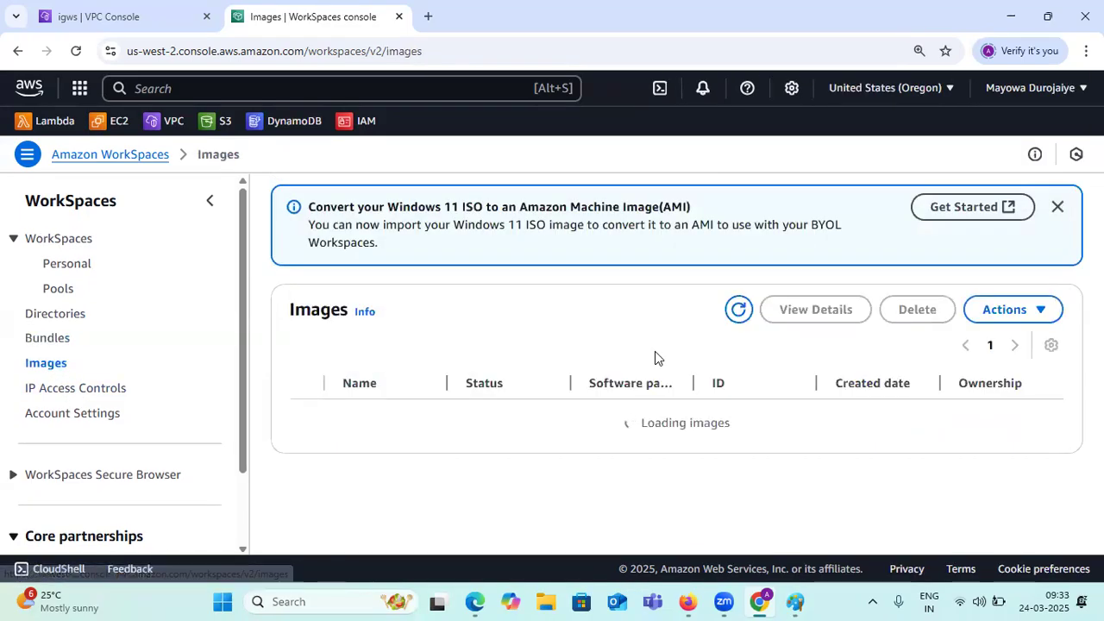
left_click(1039, 310)
left_click(480, 347)
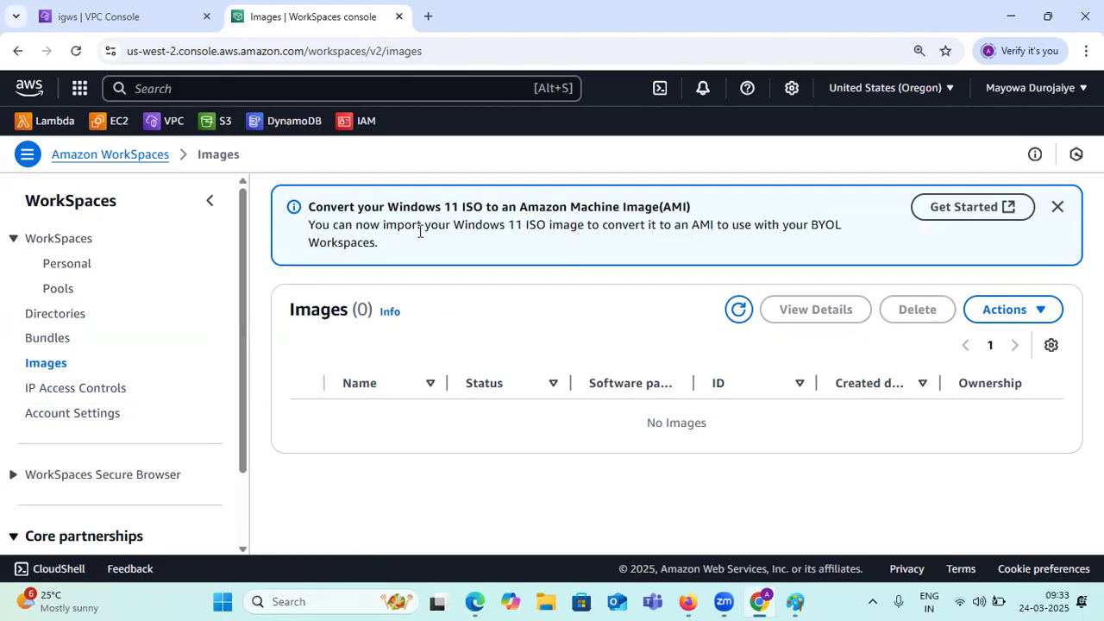
left_click_drag(388, 205, 457, 211)
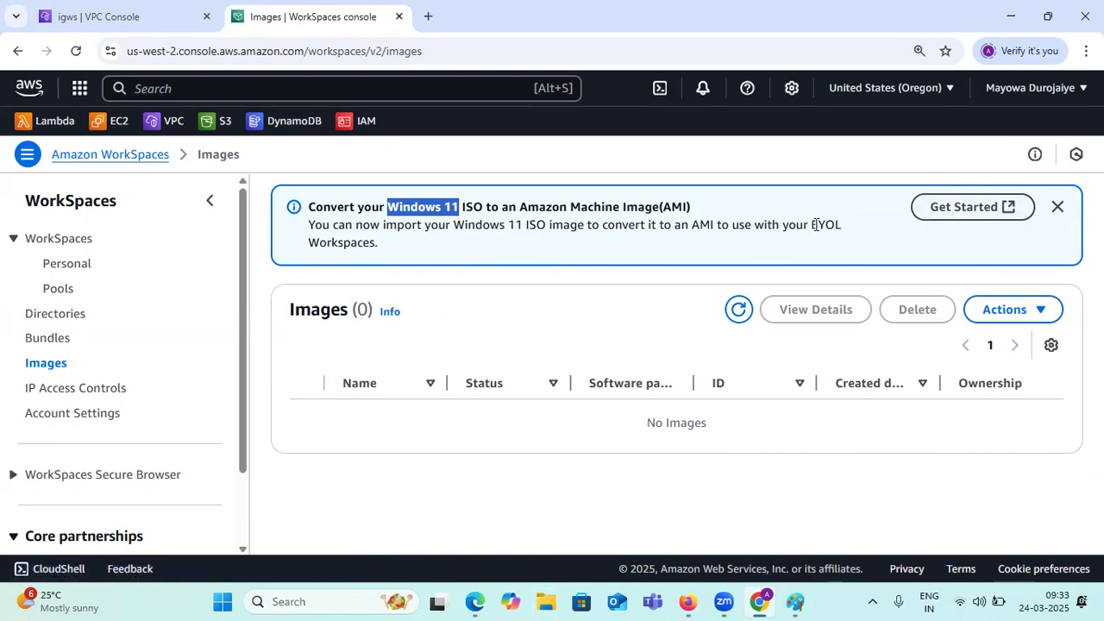
left_click_drag(814, 225, 836, 227)
- Open the IP access control groups and read the notice in the empty list
left_click(68, 388)
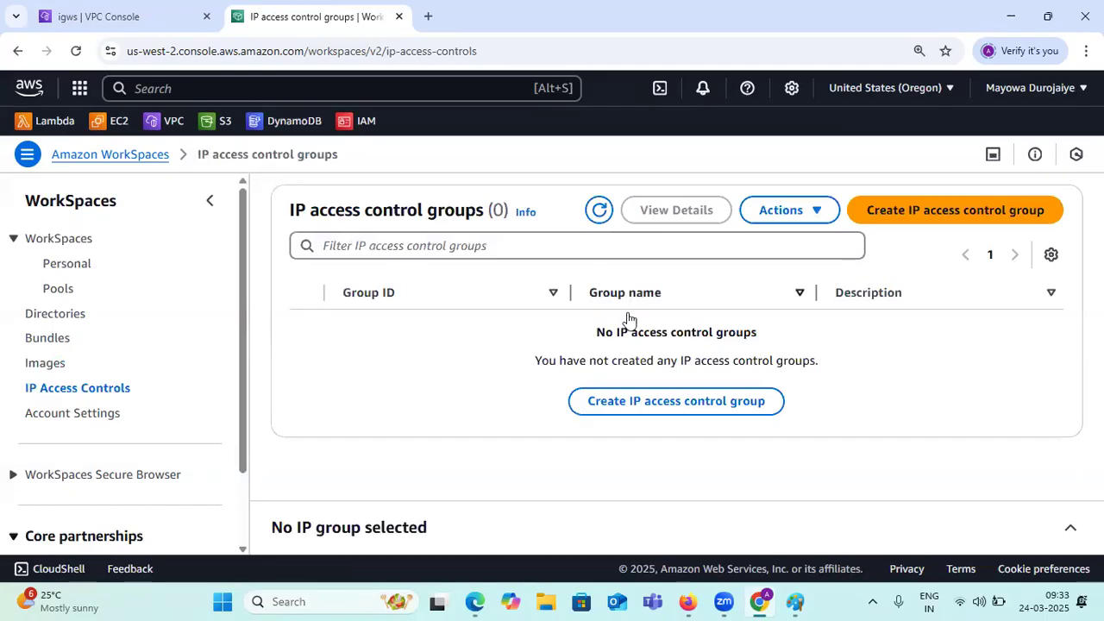
left_click_drag(596, 337, 753, 342)
left_click_drag(535, 369, 802, 378)
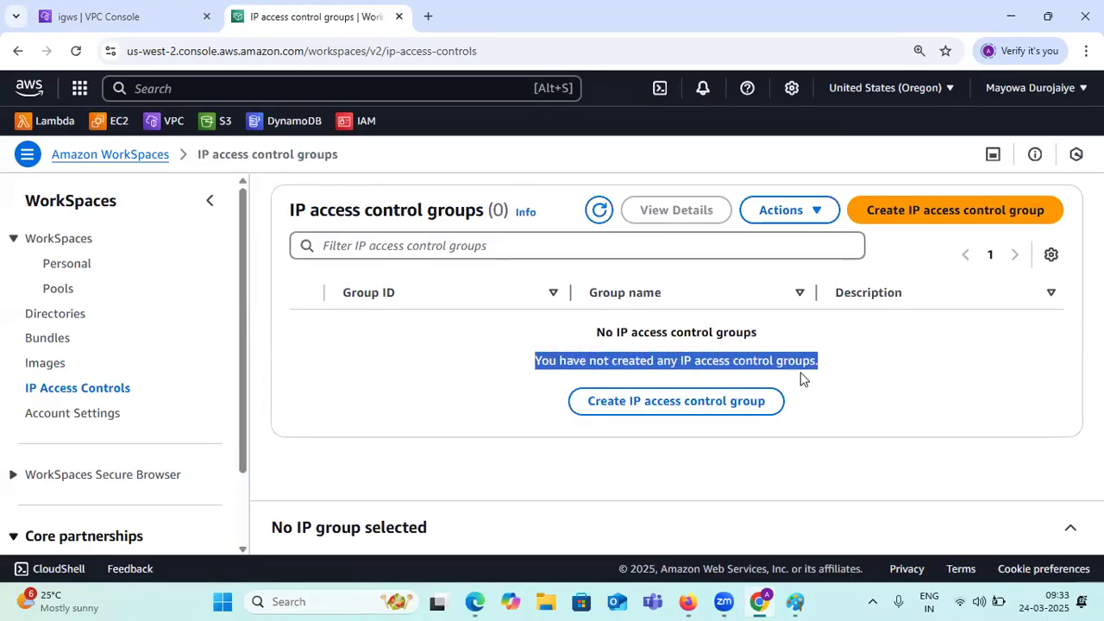
- Open the WorkSpaces account settings and review the BYOL steps and the cross-region redirection associations
left_click(54, 423)
scroll(488, 377, "down", 2)
scroll(488, 377, "up", 2)
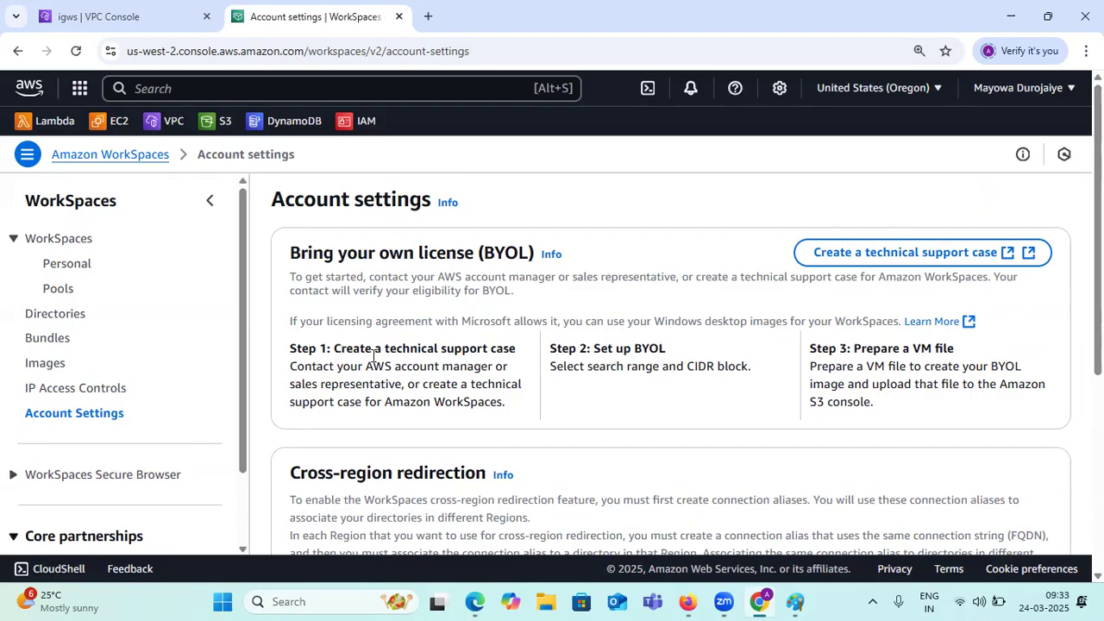
left_click_drag(291, 367, 521, 408)
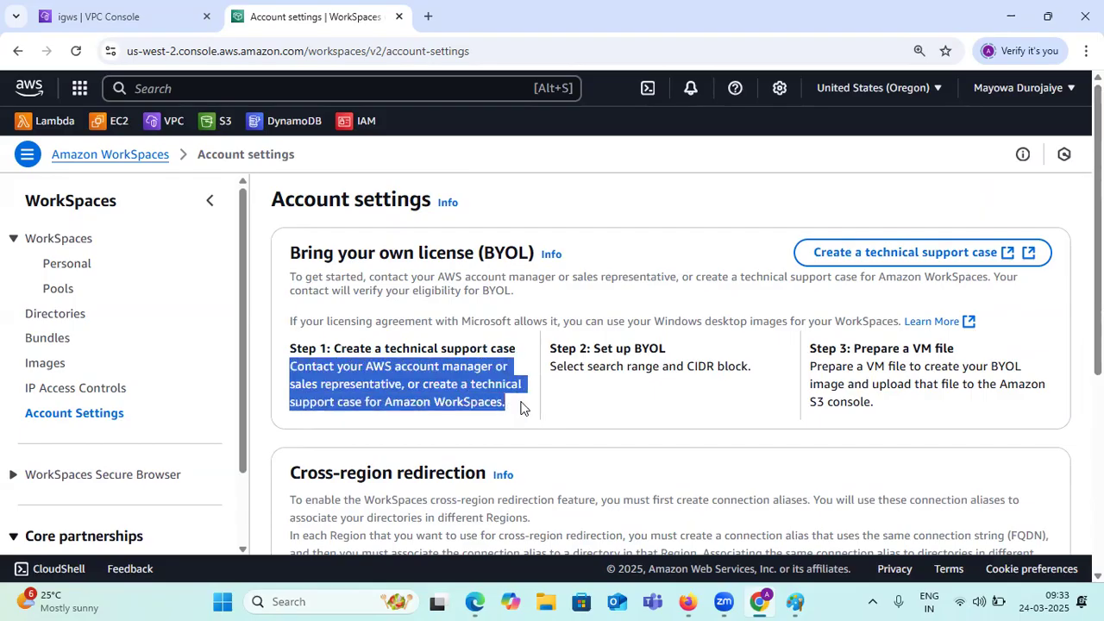
scroll(521, 407, "down", 4)
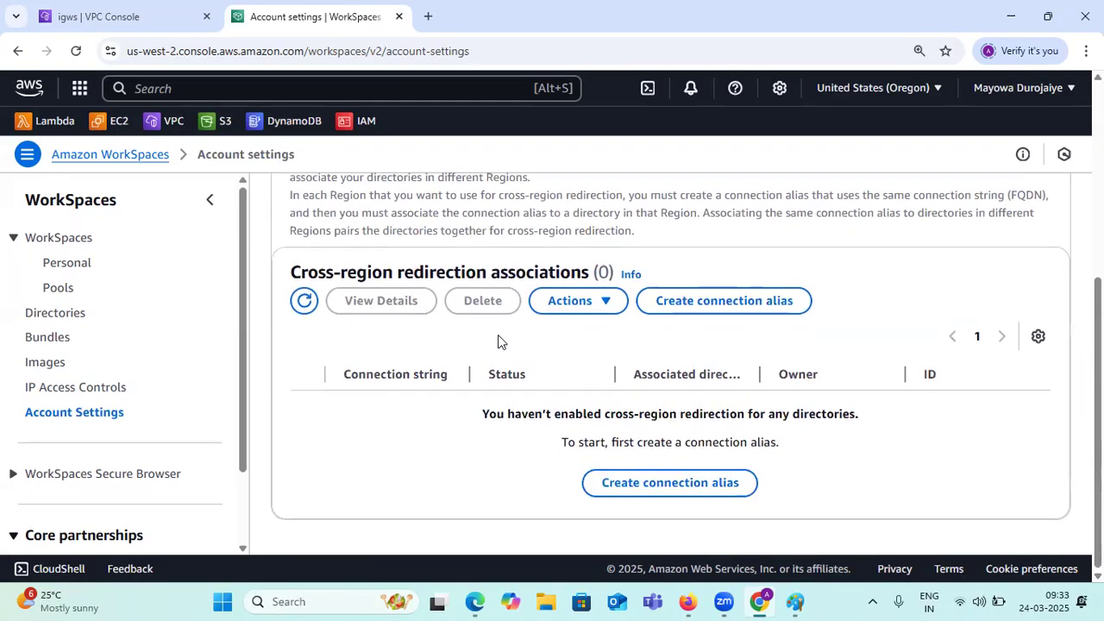
- Open the Citrix core partnership page and read how Citrix DaaS for WorkSpaces Core works, its product highlights and use cases
scroll(61, 352, "down", 1)
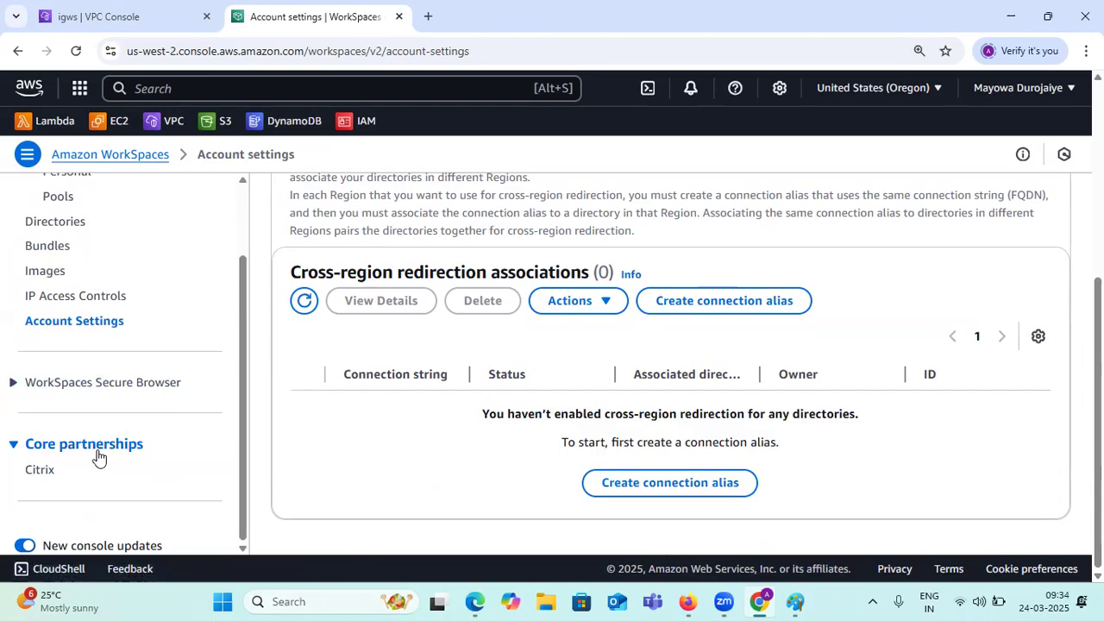
left_click(36, 480)
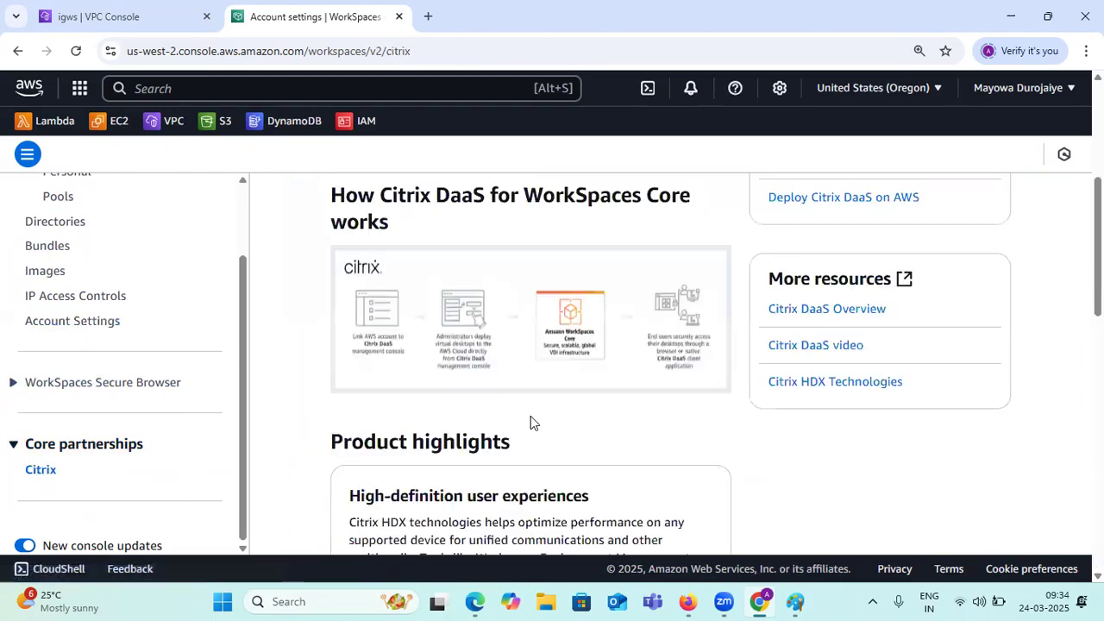
scroll(527, 395, "down", 1)
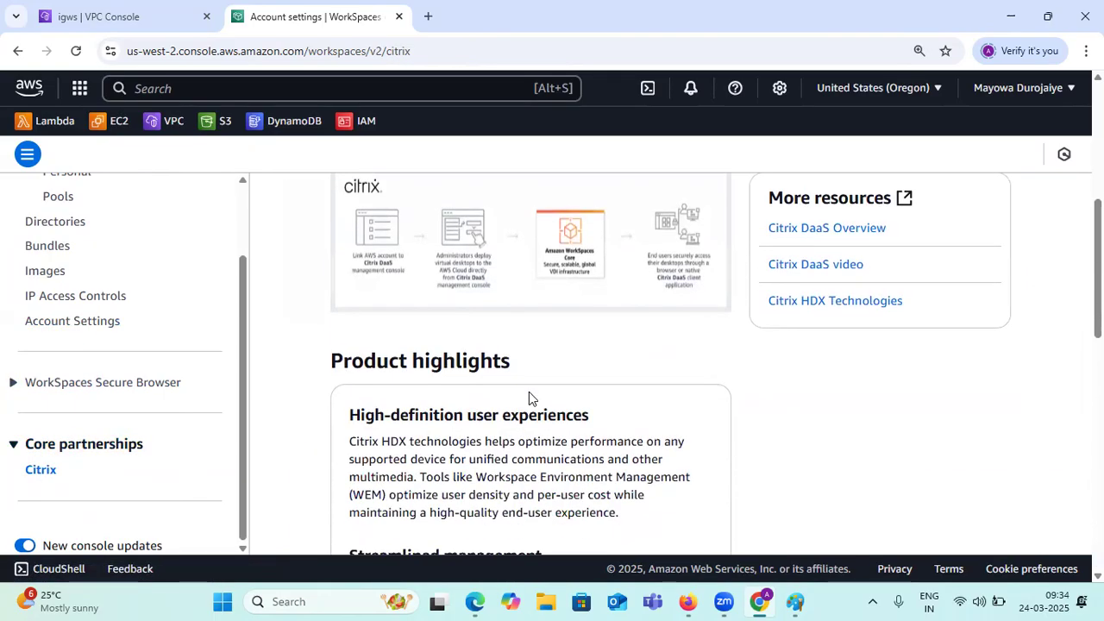
scroll(529, 392, "up", 1)
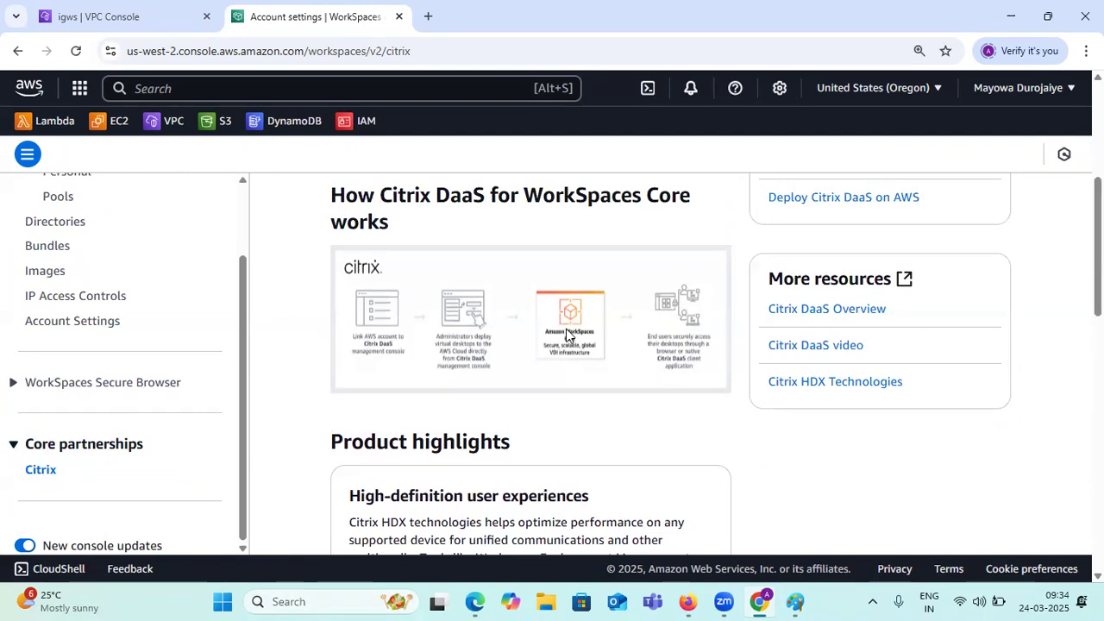
scroll(587, 339, "up", 1)
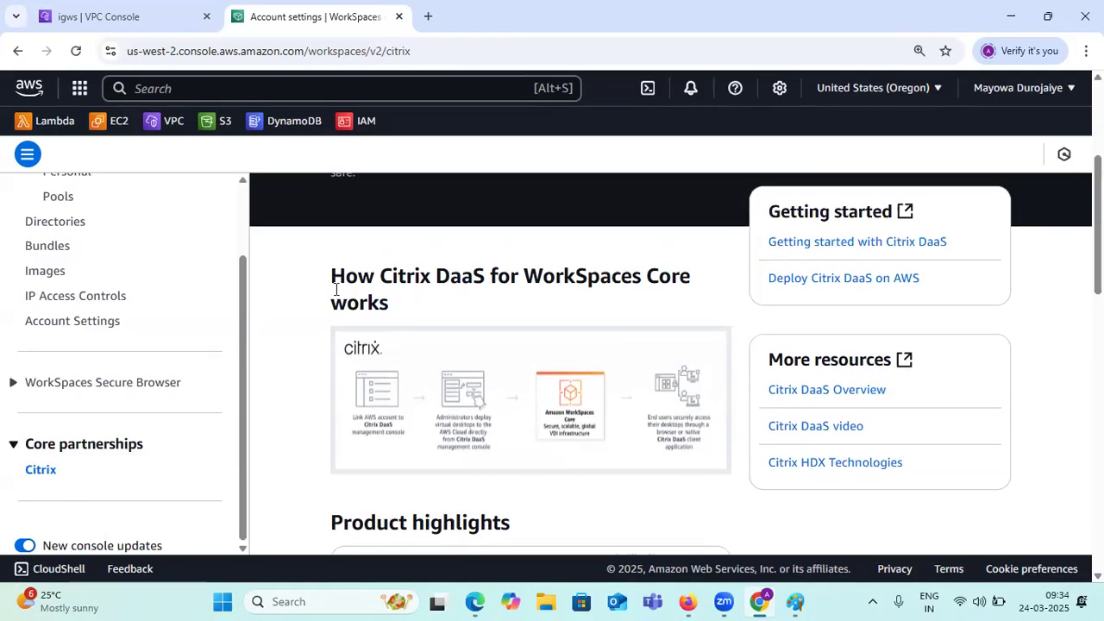
left_click_drag(384, 277, 660, 278)
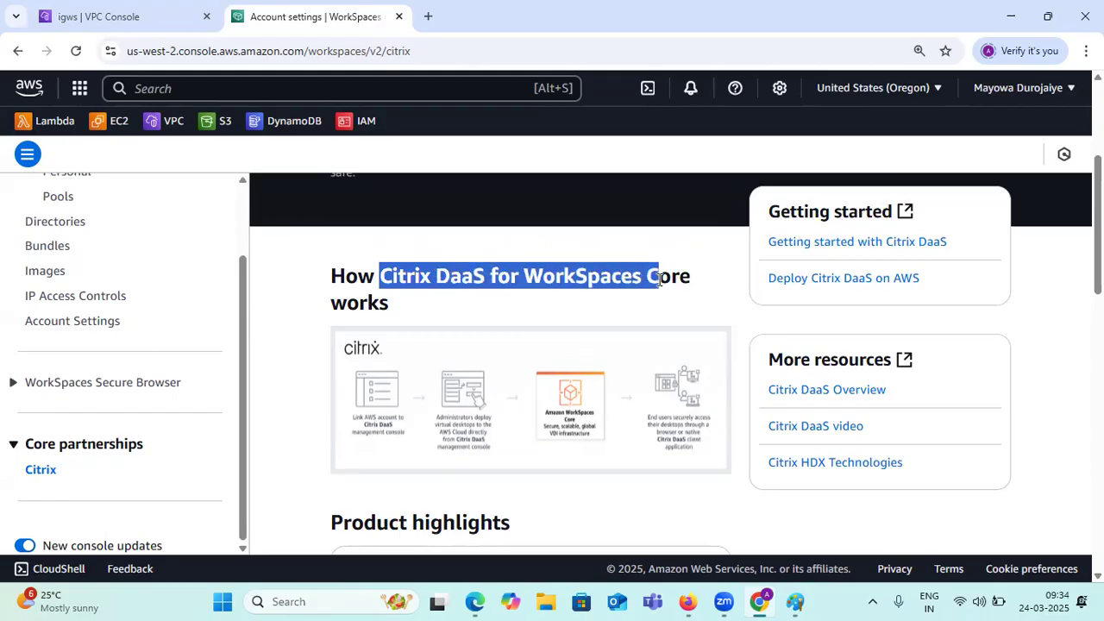
left_click(548, 321)
left_click_drag(486, 274, 440, 275)
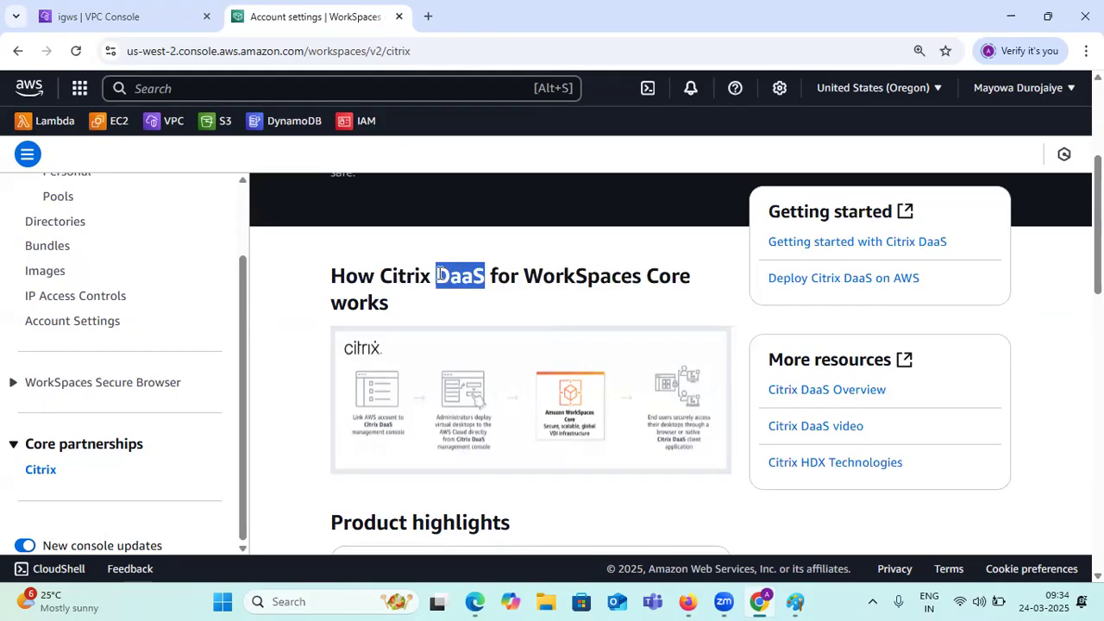
scroll(414, 393, "down", 3)
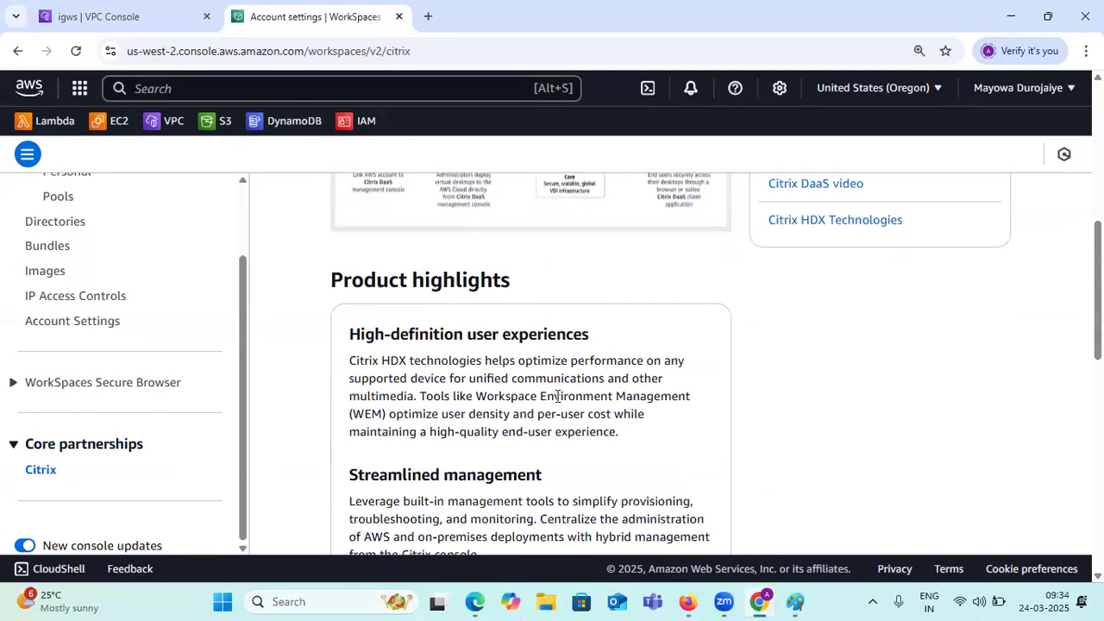
scroll(557, 396, "down", 5)
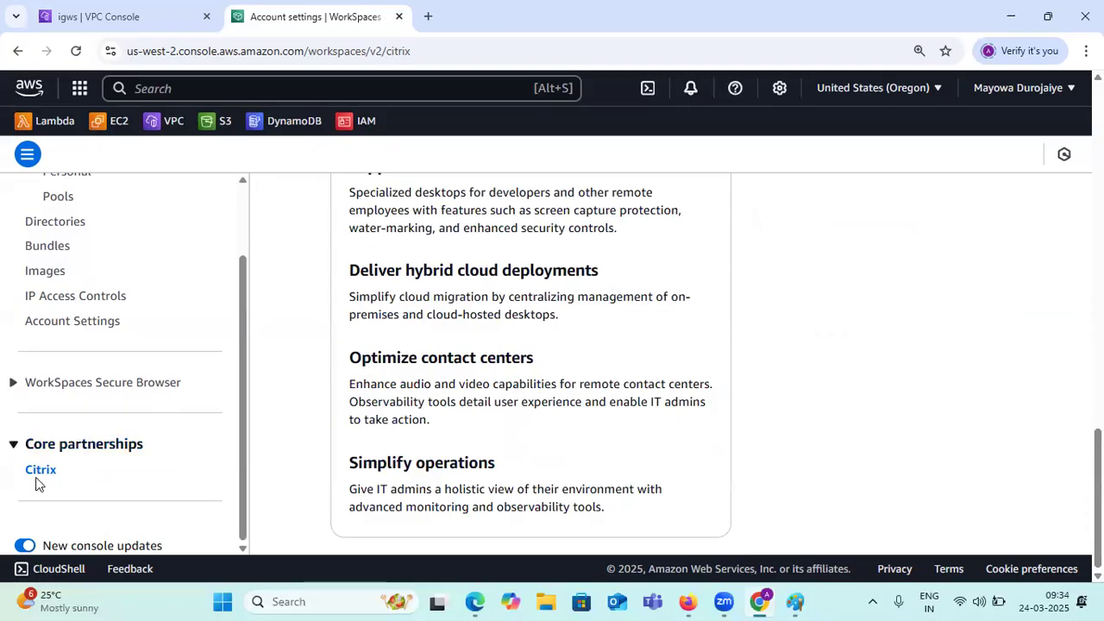
- View the WorkSpaces Secure Browser entries, and return to the cross-region redirection section of the account settings
left_click(16, 384)
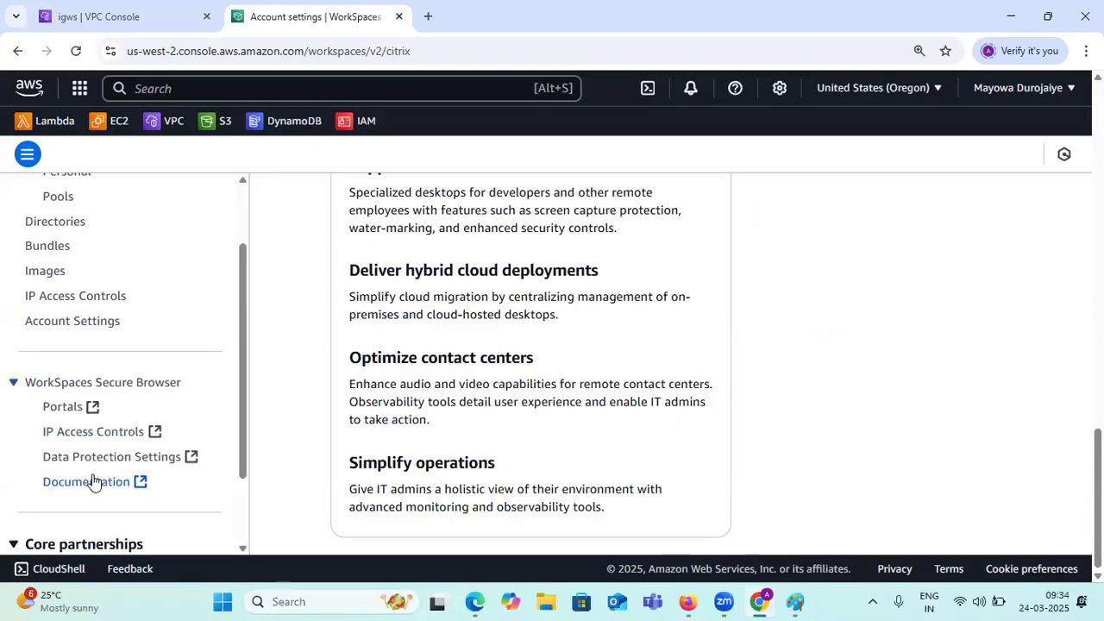
scroll(91, 444, "up", 1)
scroll(91, 445, "up", 1)
left_click(78, 418)
scroll(606, 485, "down", 1)
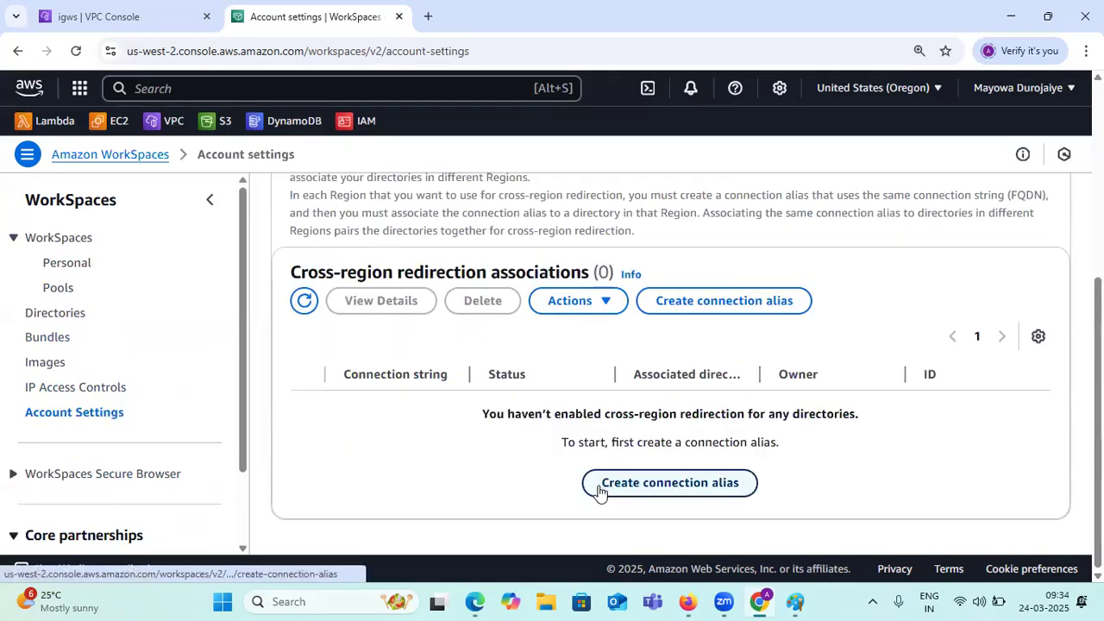
- Open directory creation from the WorkSpaces directories and repeatedly refresh the unregistered directories list to check the verizondataservices.com status
left_click(45, 315)
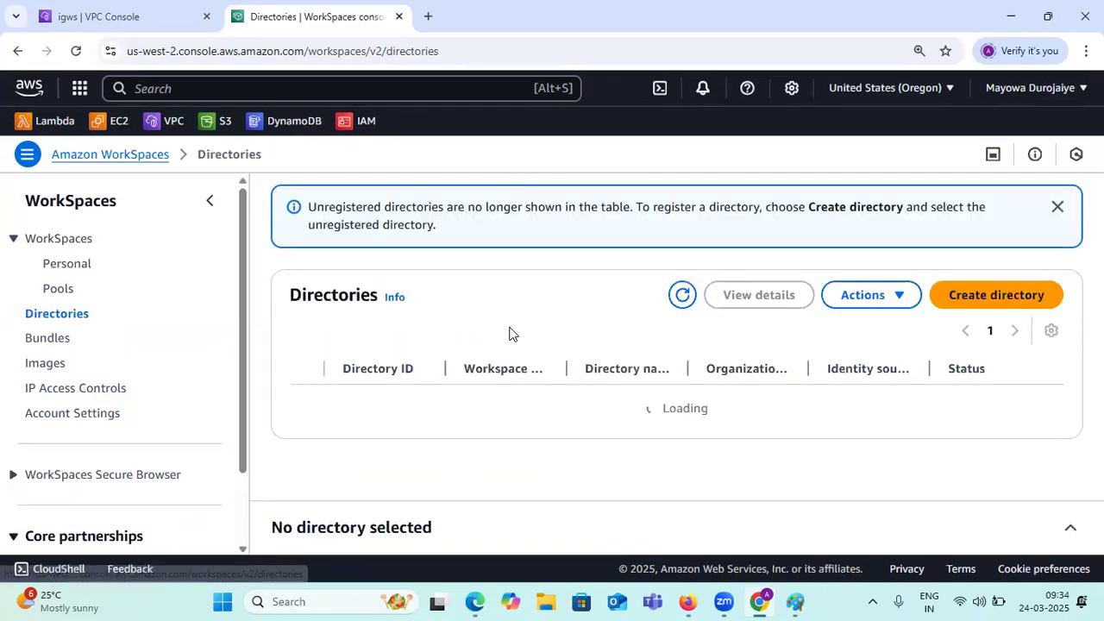
left_click(647, 477)
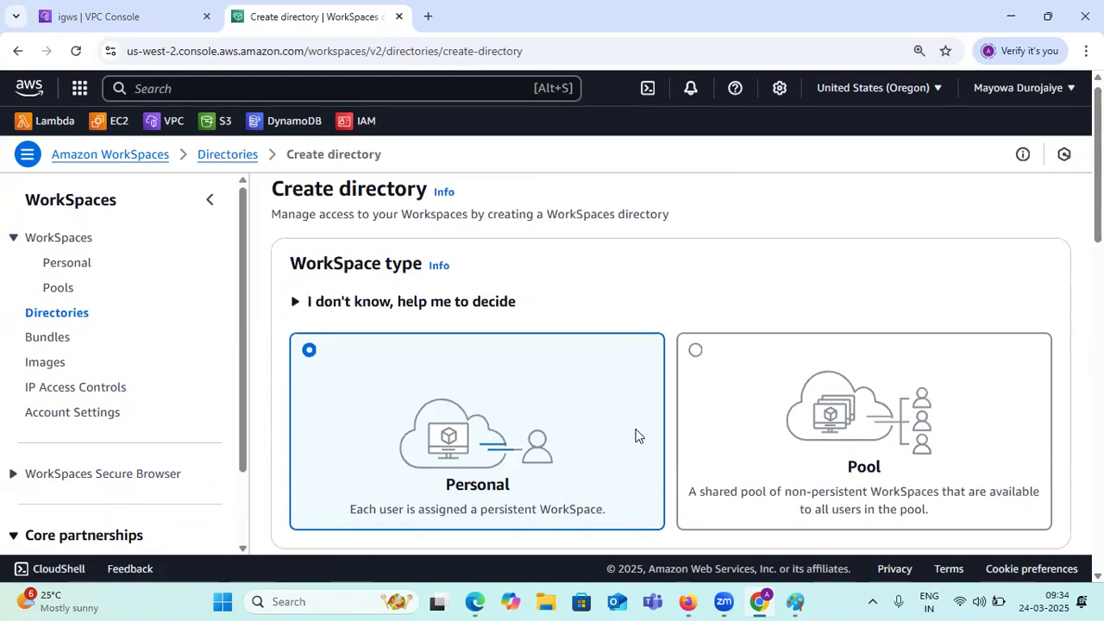
scroll(636, 431, "down", 5)
scroll(634, 419, "down", 1)
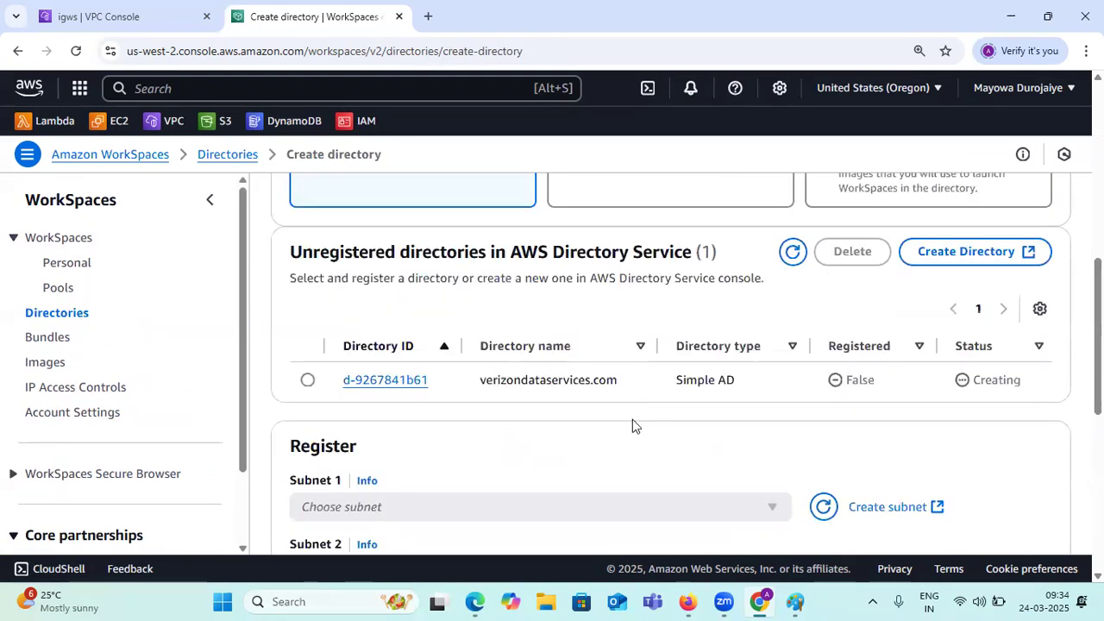
left_click(793, 256)
left_click(793, 263)
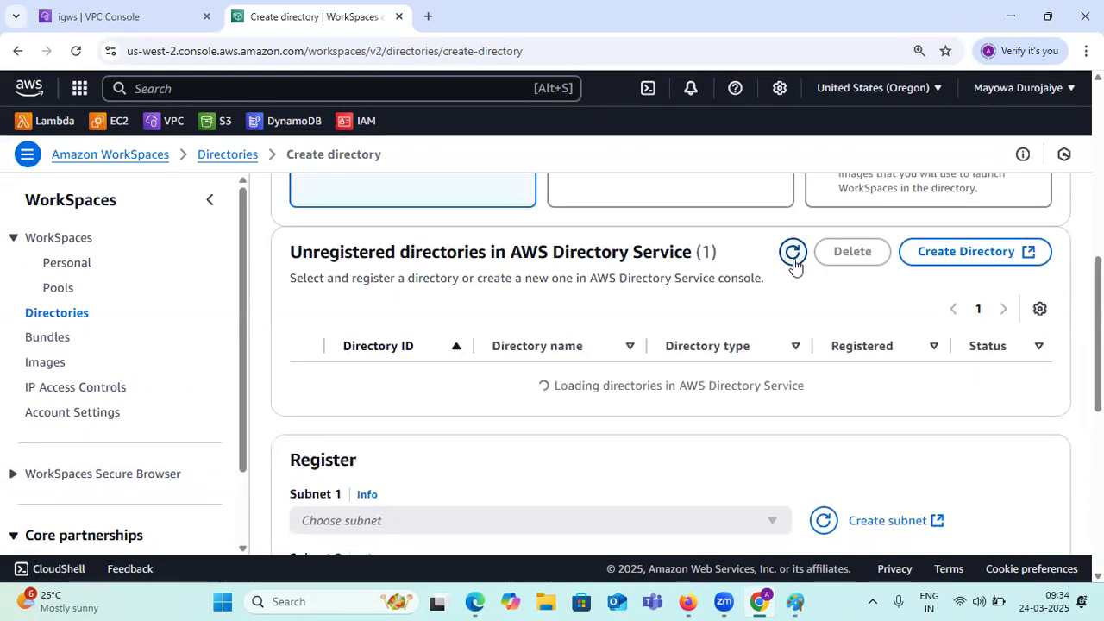
left_click(794, 263)
left_click(800, 262)
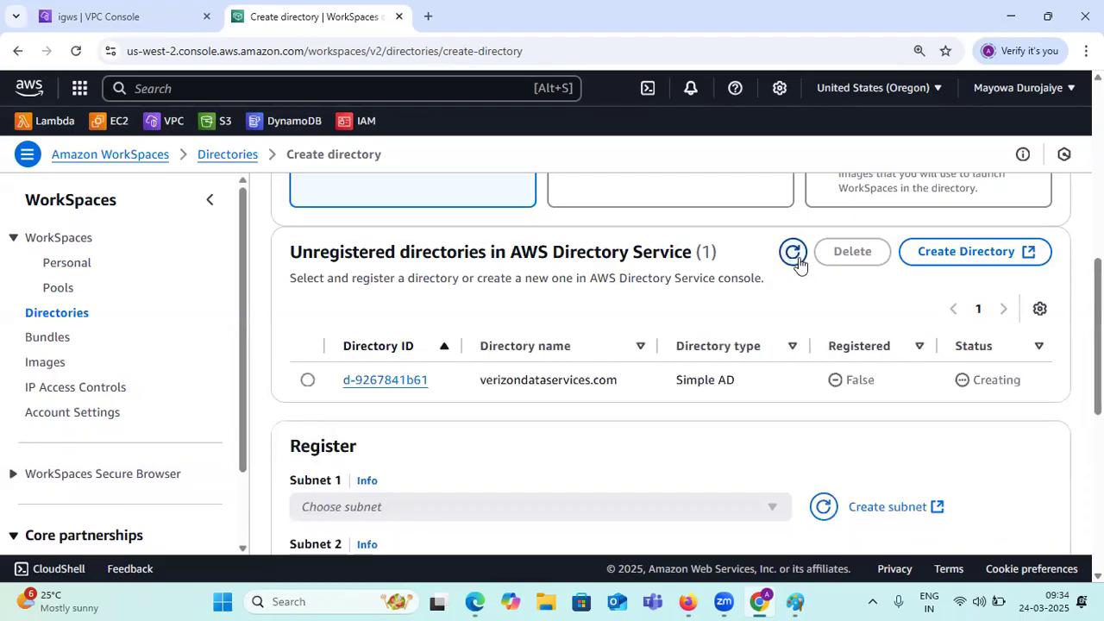
left_click(799, 263)
left_click(799, 261)
- Switch to Paint, add red handwritten notes between slanted lines below the diagram's vertical divider, and minimize Paint
left_click(786, 603)
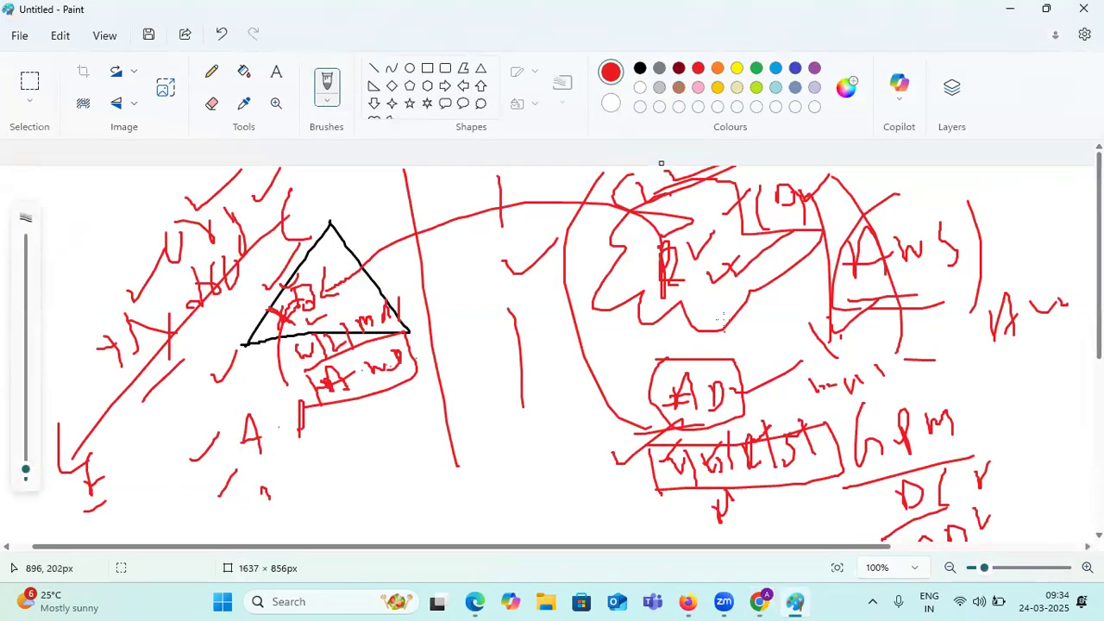
scroll(500, 425, "down", 1)
left_click_drag(448, 448, 565, 400)
mouse_move(460, 477)
left_mouse_down()
mouse_move(466, 494)
mouse_move(498, 460)
left_mouse_up()
left_click(516, 482)
left_click_drag(553, 437, 560, 463)
left_click_drag(577, 430, 609, 447)
mouse_move(522, 496)
left_mouse_down()
mouse_move(571, 466)
mouse_move(658, 479)
left_mouse_up()
left_click(1010, 9)
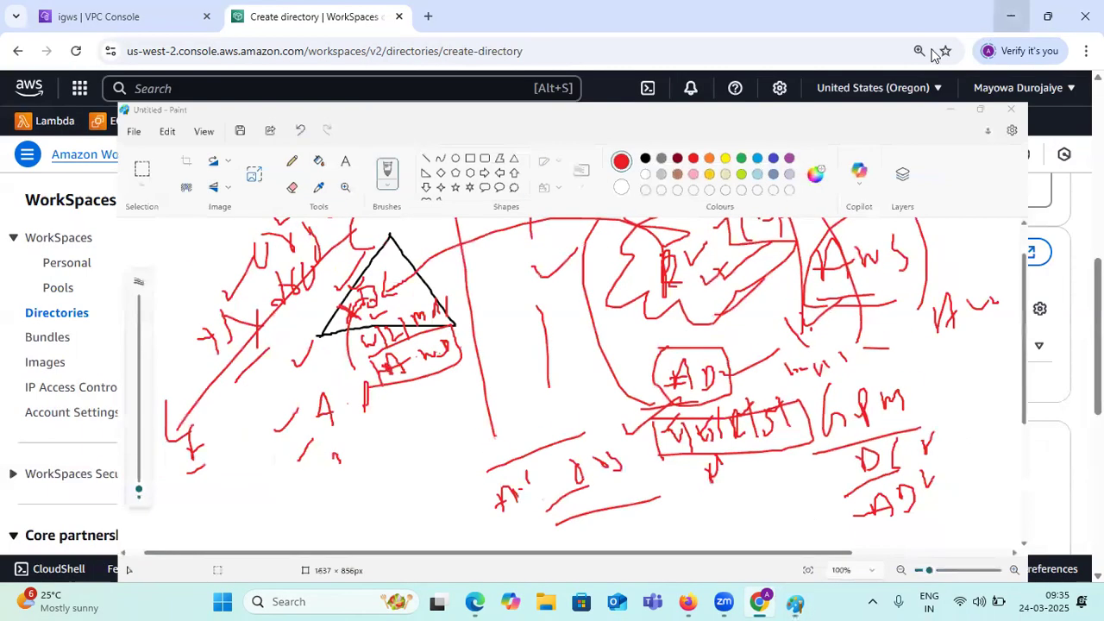
- Switch to the VPC console and search the AWS services for "AWS org"
left_click(123, 14)
left_click(270, 90)
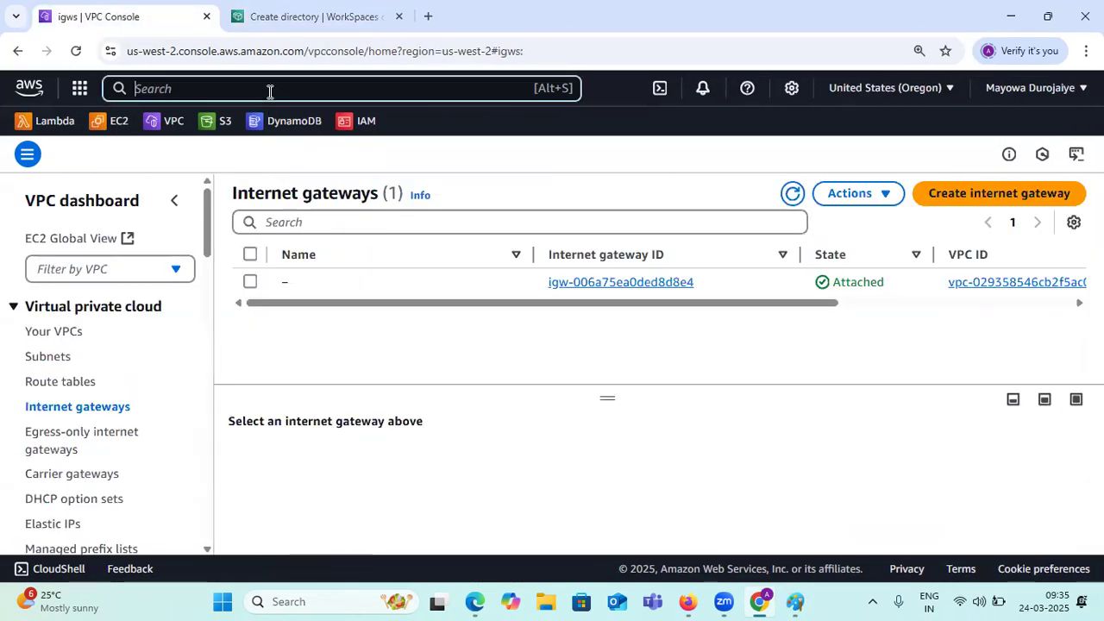
type("AWS ")
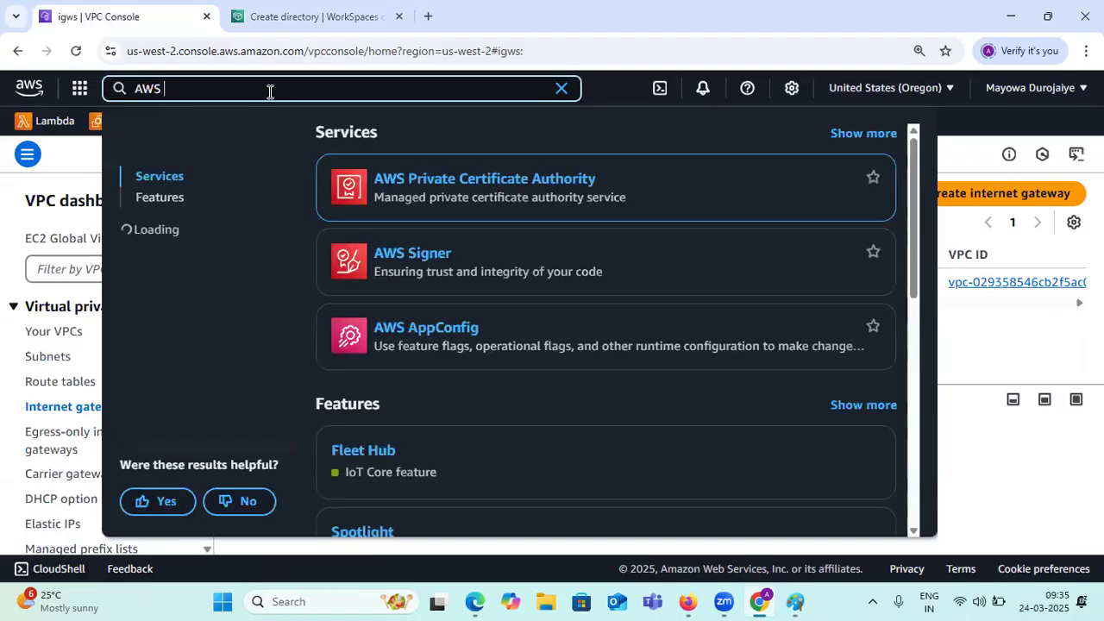
type("org")
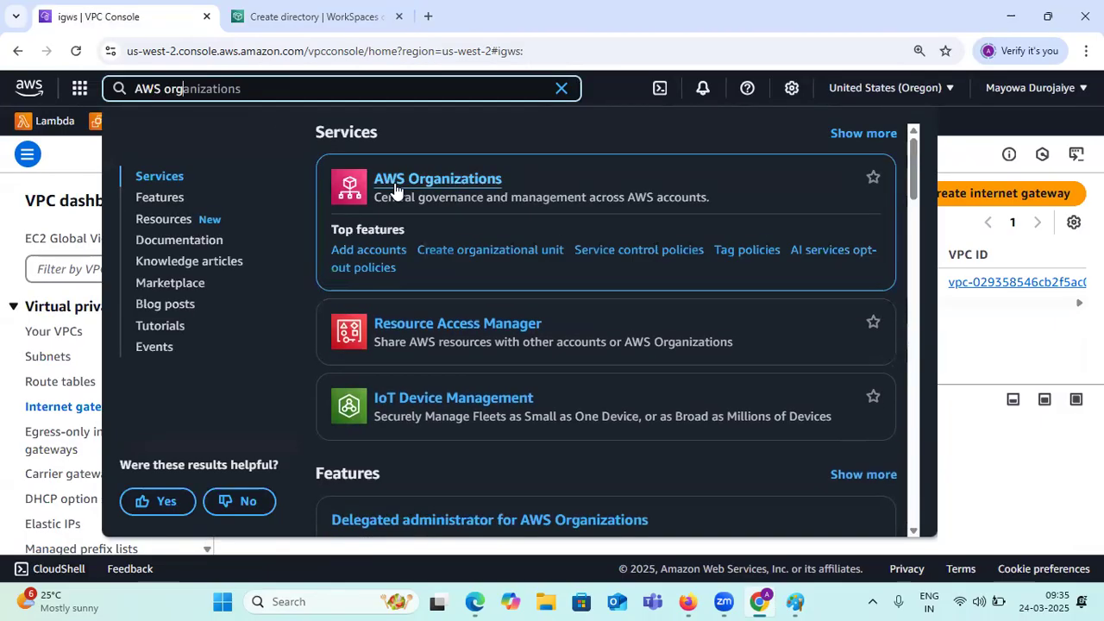
- Read the AWS Organizations description in the search results, highlighting the part about AWS accounts
left_click_drag(375, 197, 714, 198)
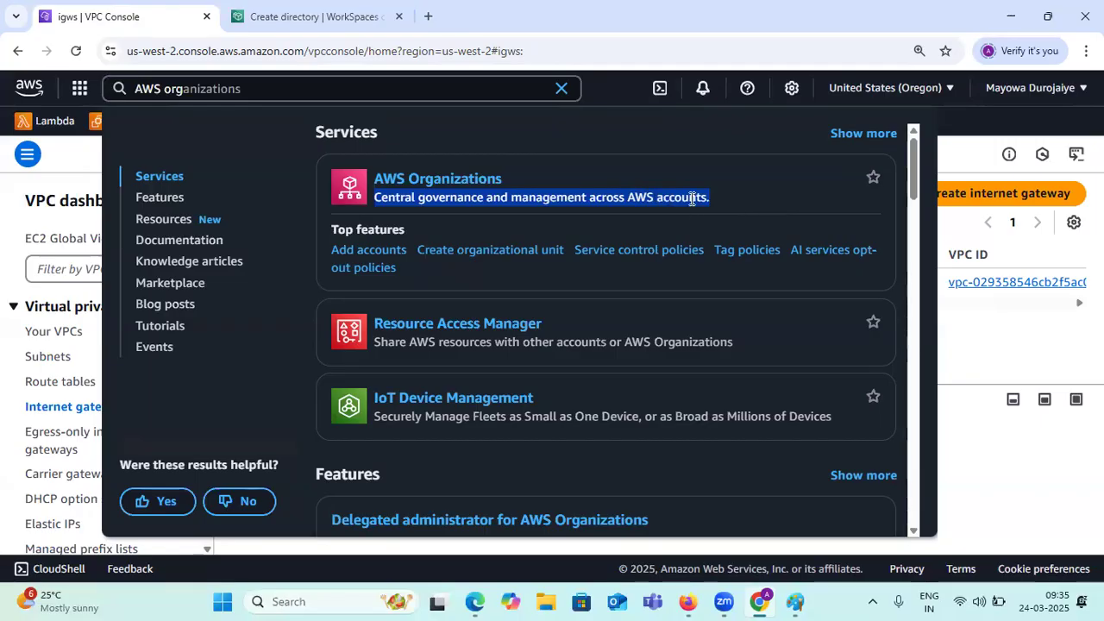
left_click(633, 197)
left_click_drag(629, 196, 708, 195)
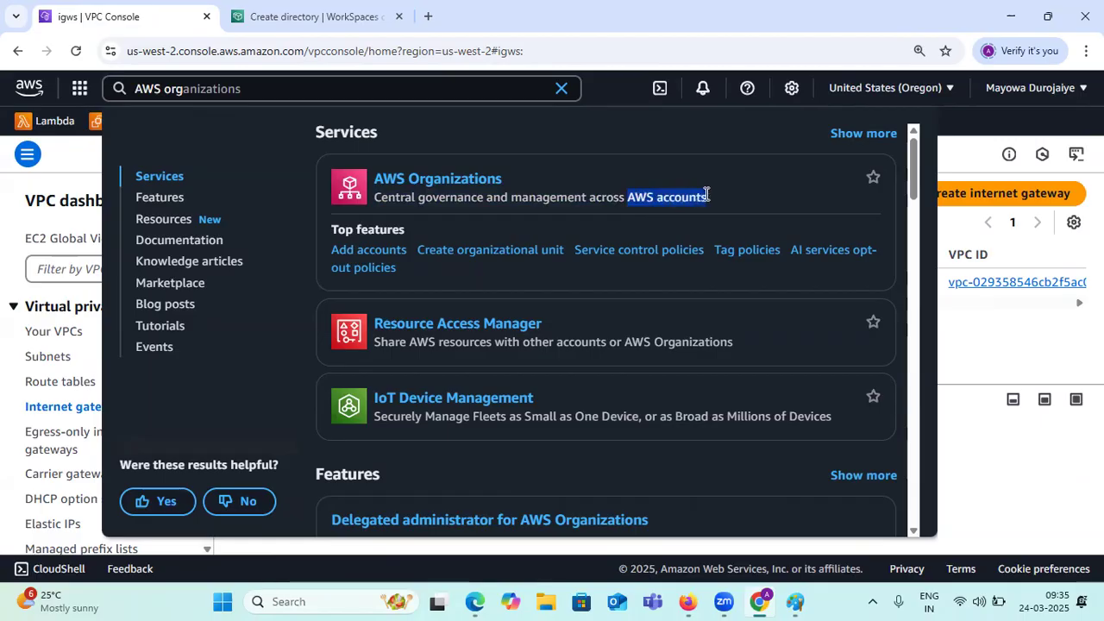
left_click(649, 223)
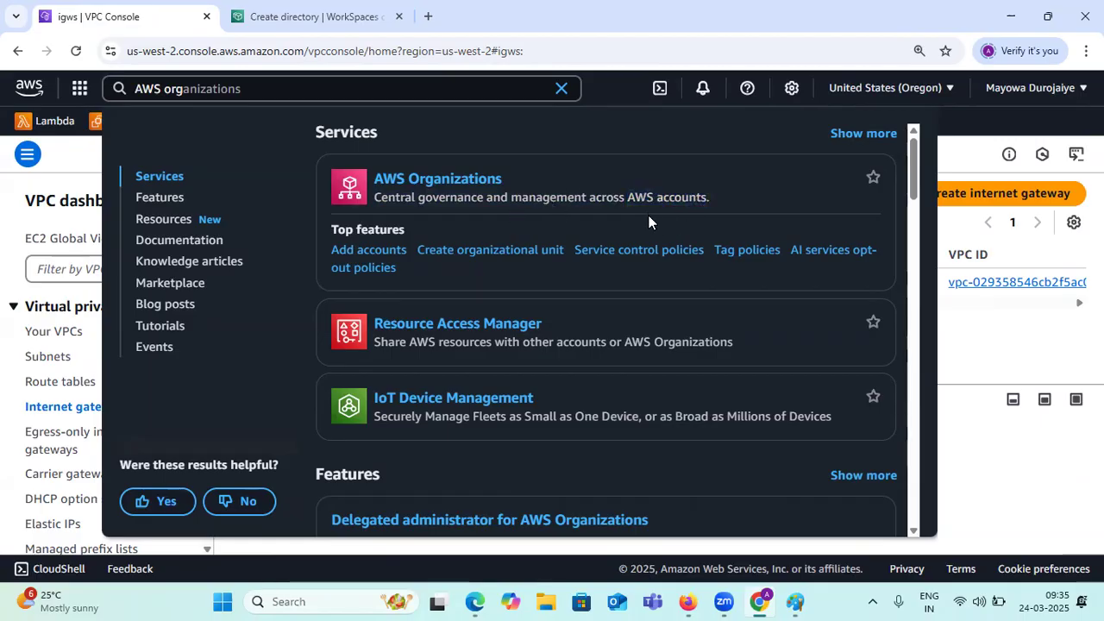
left_click_drag(629, 197, 731, 198)
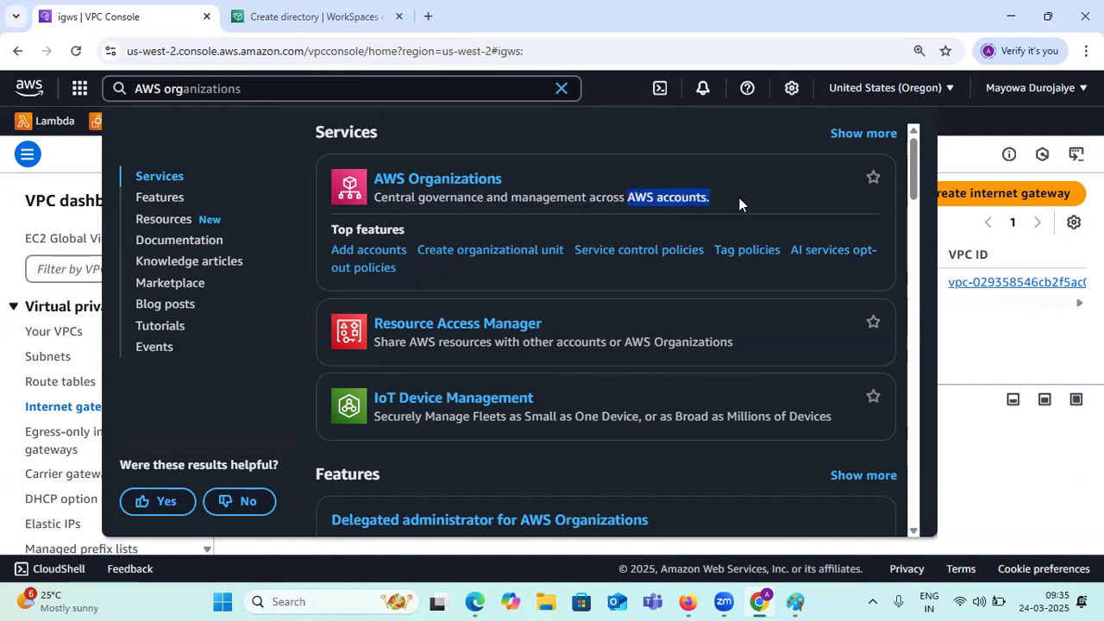
- Open AWS Organizations and read its headline on central management for multiple AWS accounts and the About section
left_click(450, 183)
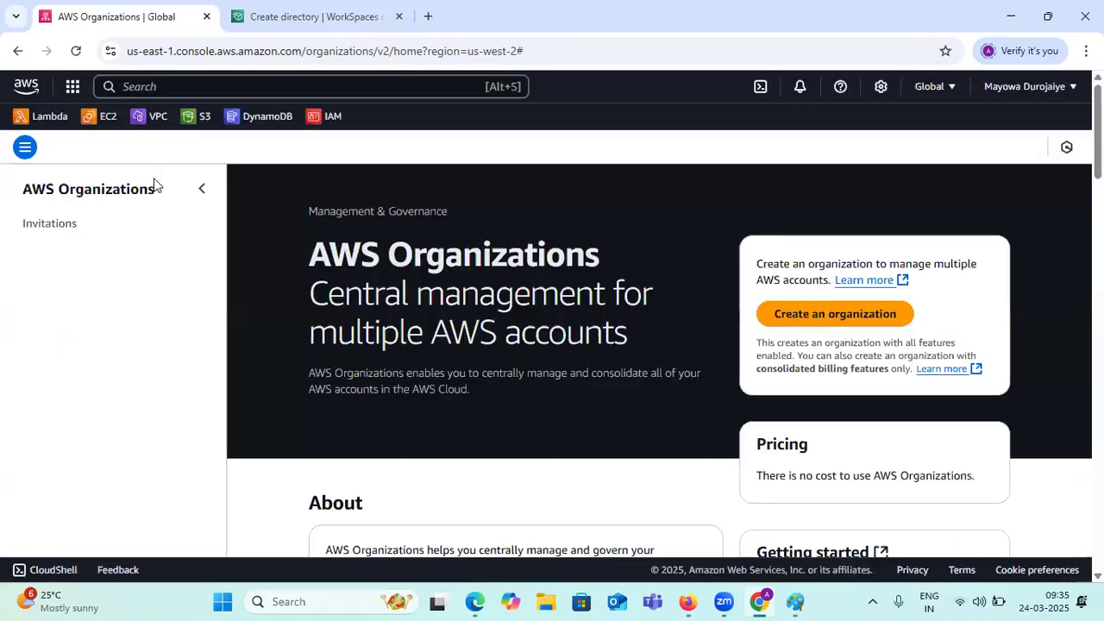
left_click_drag(300, 264, 650, 271)
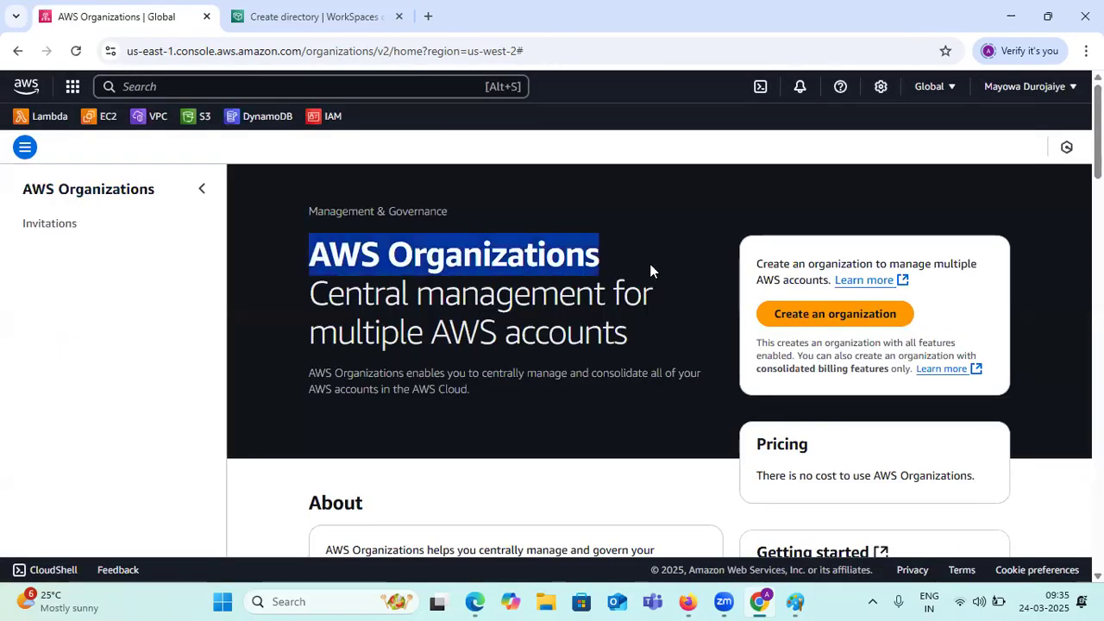
left_click_drag(304, 296, 654, 295)
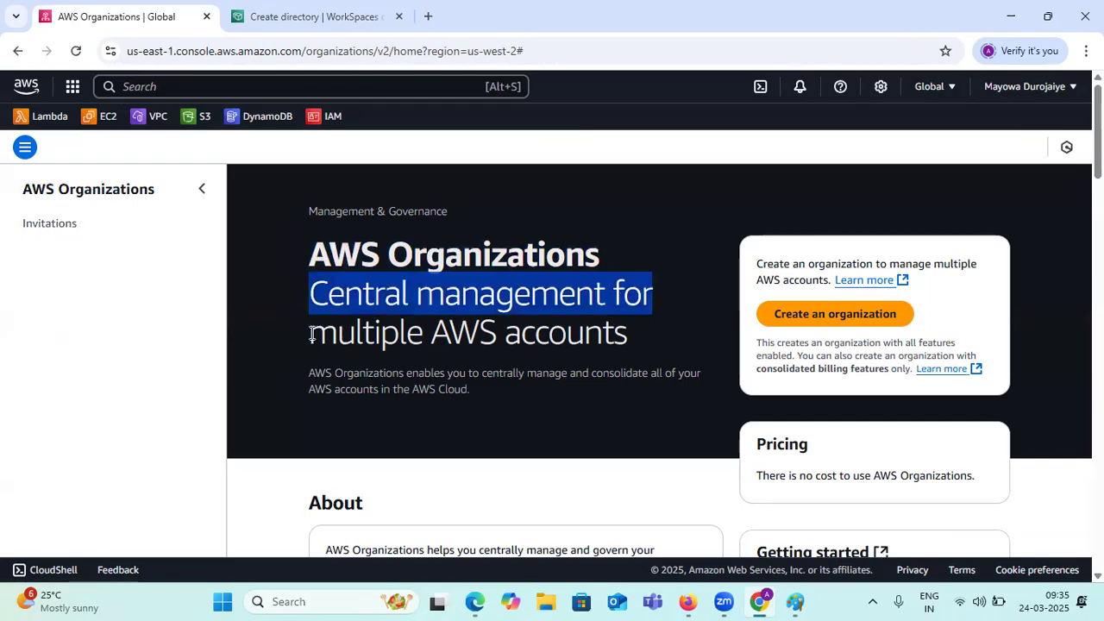
left_click_drag(306, 333, 651, 338)
scroll(643, 338, "down", 3)
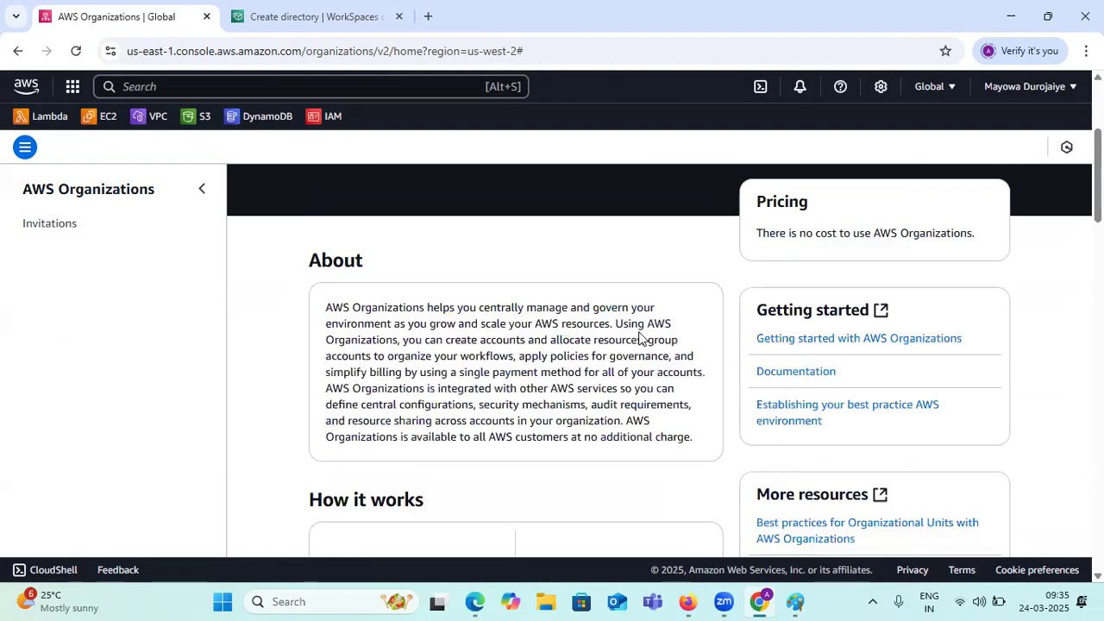
scroll(604, 332, "up", 3)
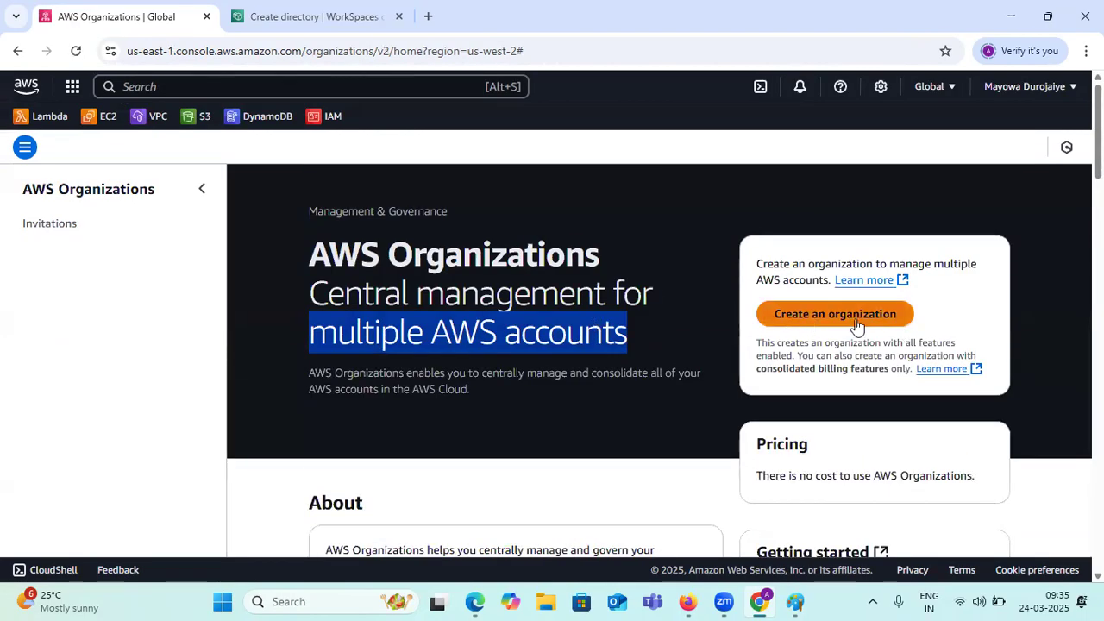
- Create an AWS organization and examine the management account's label and details in the organizational structure
left_click(817, 316)
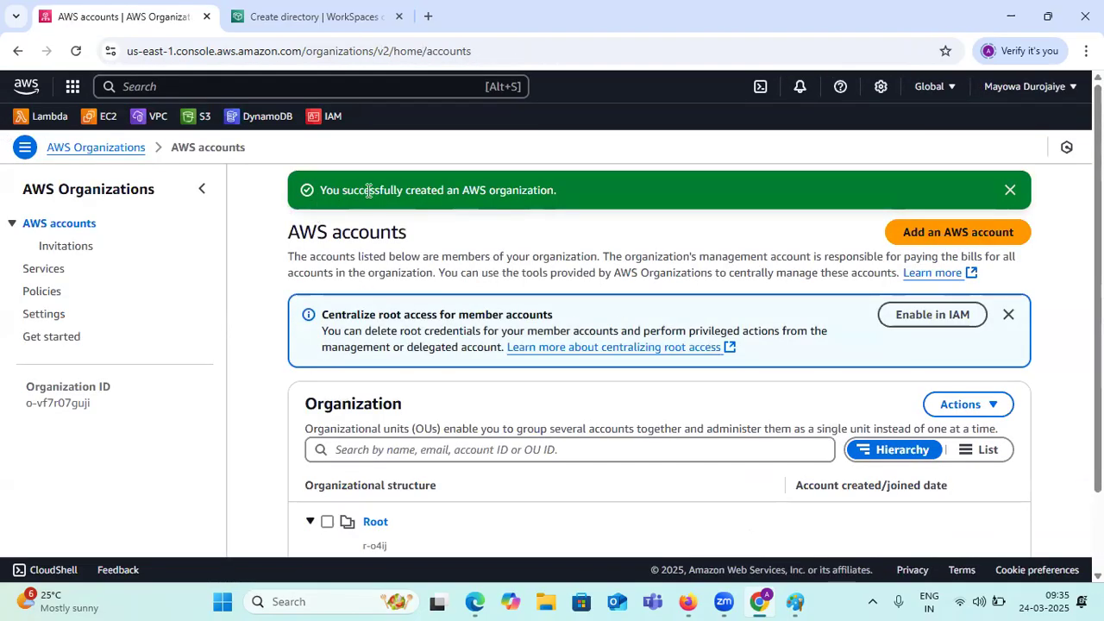
scroll(612, 249, "down", 1)
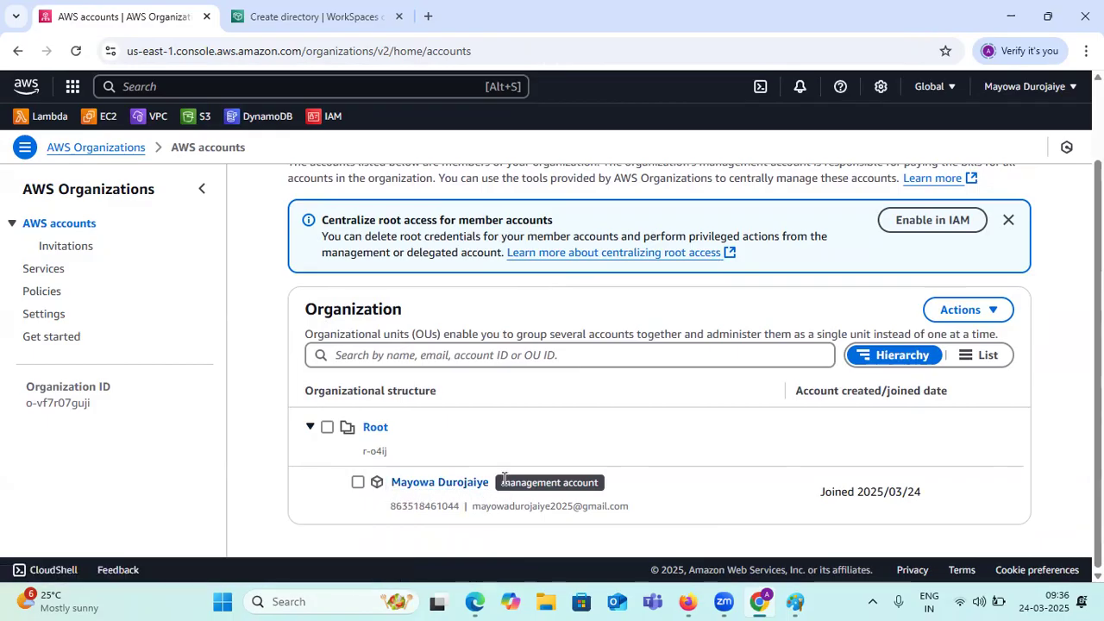
left_click_drag(502, 483, 601, 488)
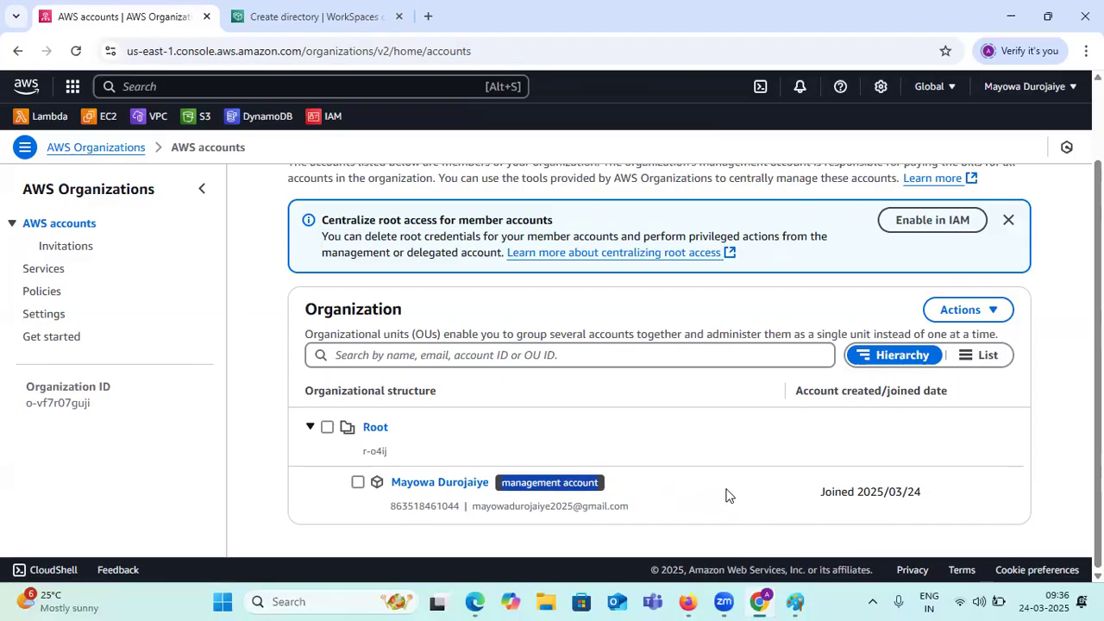
double_click(453, 505)
double_click(476, 507)
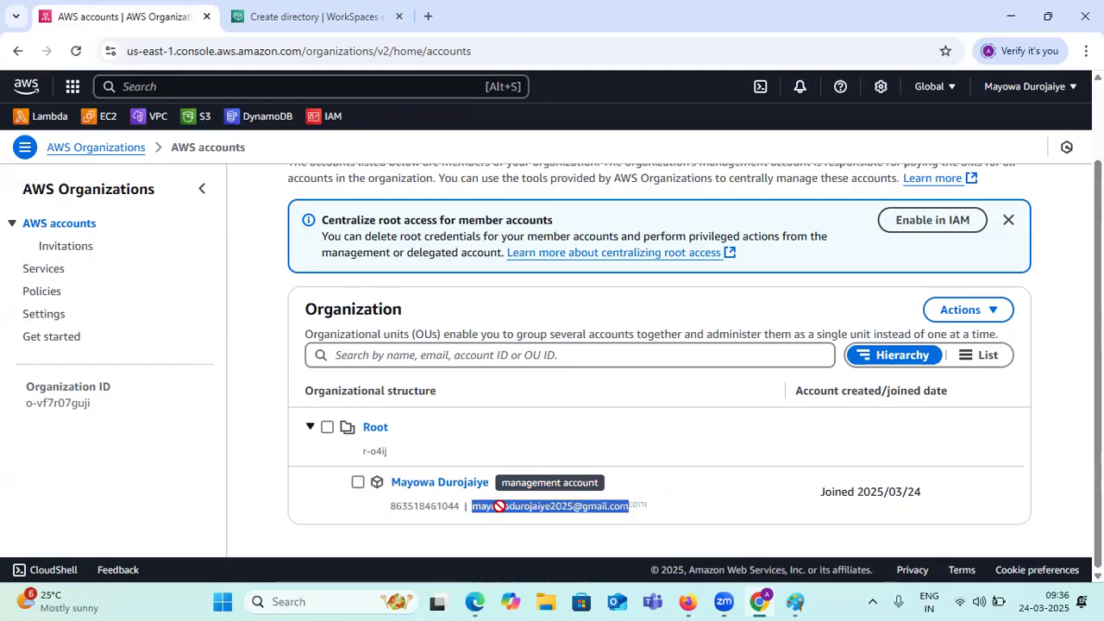
left_click(722, 526)
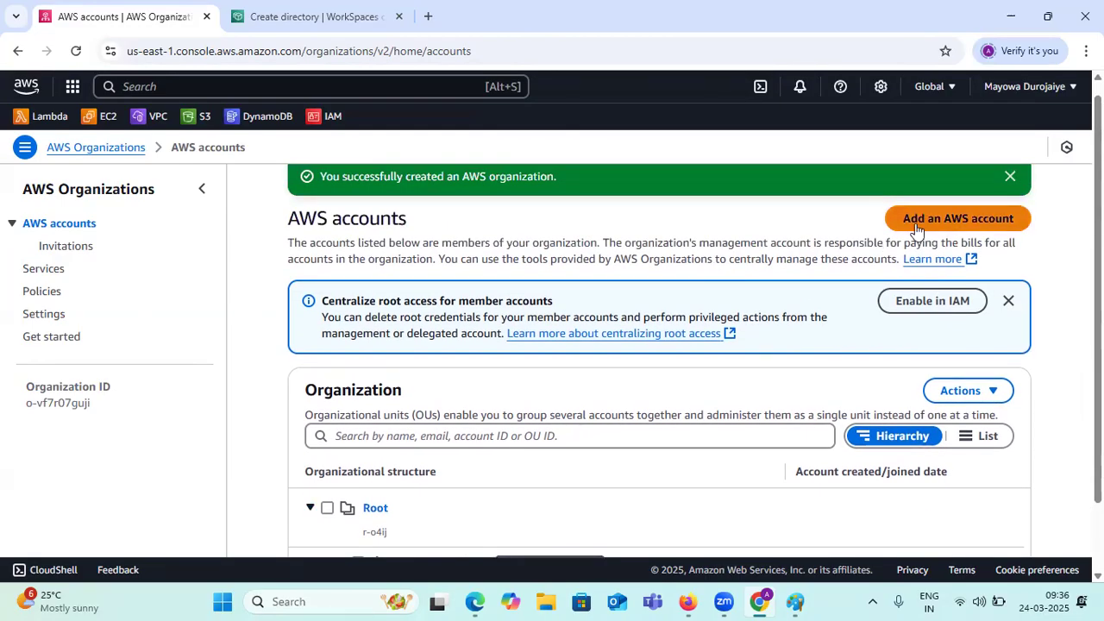
- Start adding an AWS account to the organization and review the form for creating a new account
left_click(960, 221)
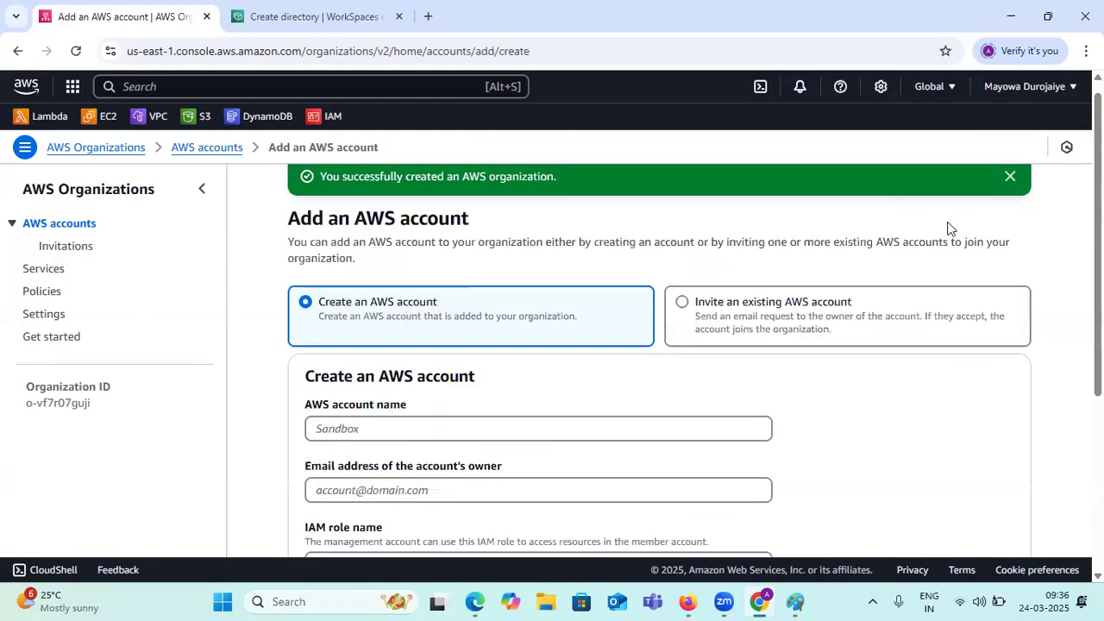
scroll(655, 266, "down", 1)
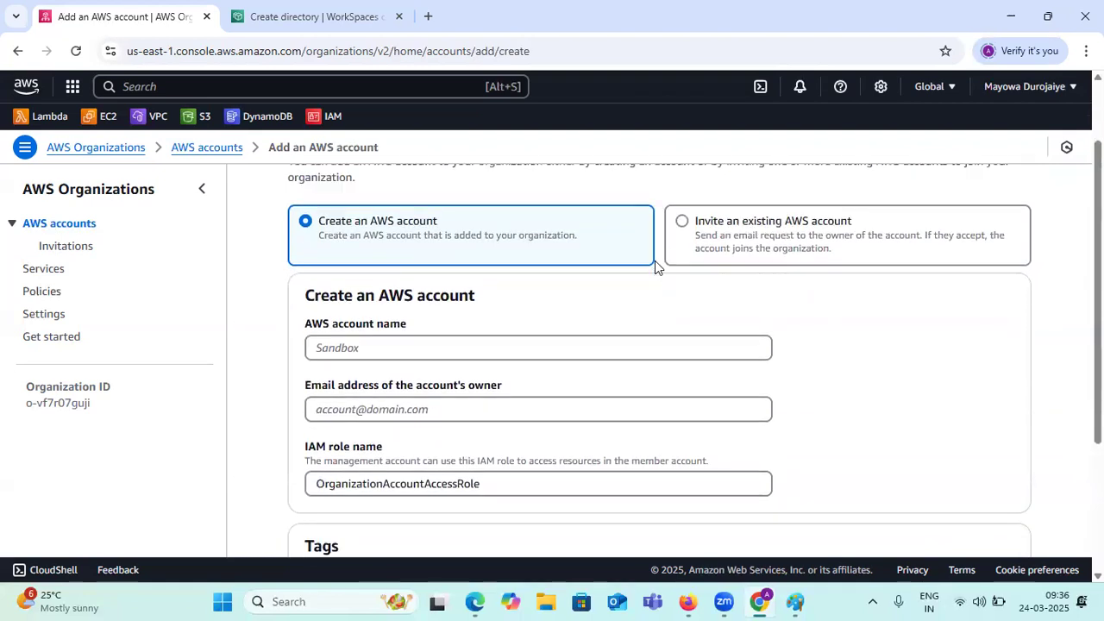
scroll(655, 268, "up", 1)
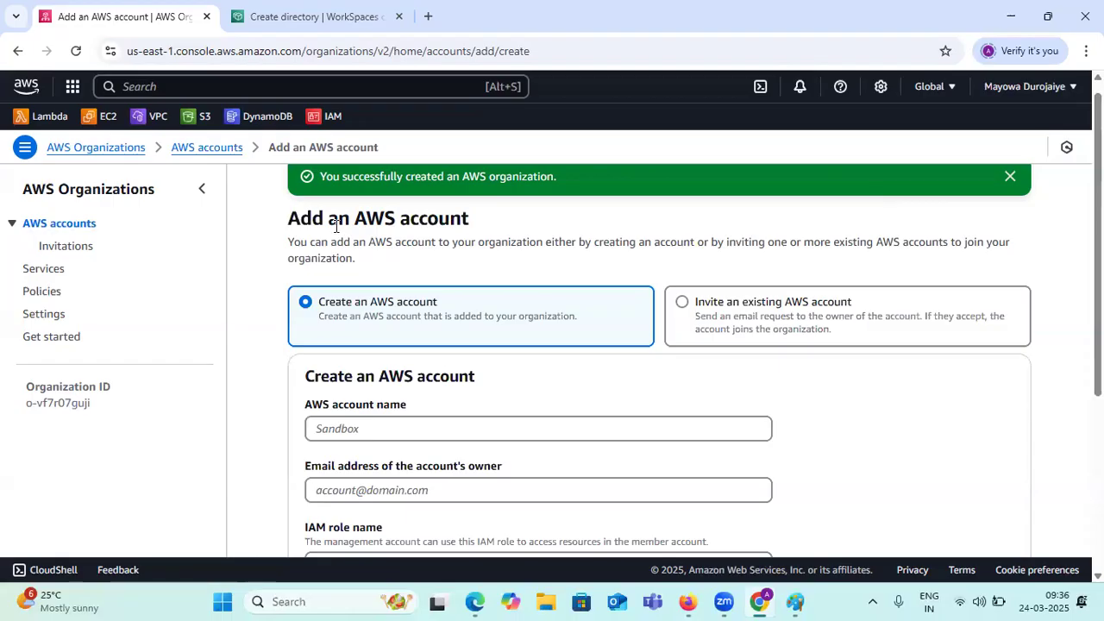
left_click_drag(355, 217, 474, 221)
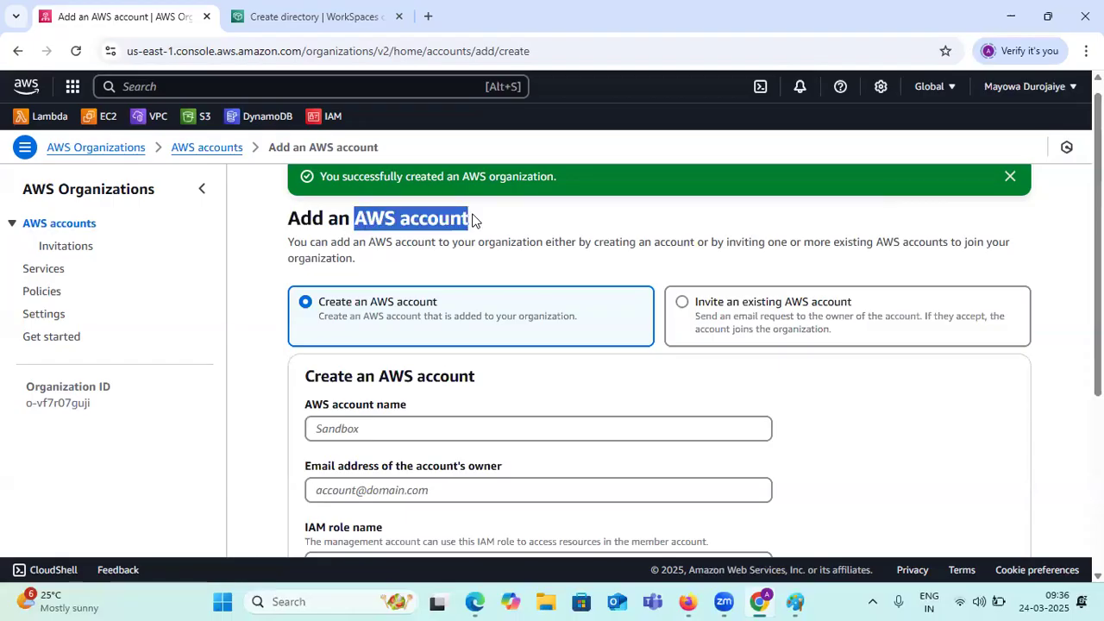
left_click(384, 221)
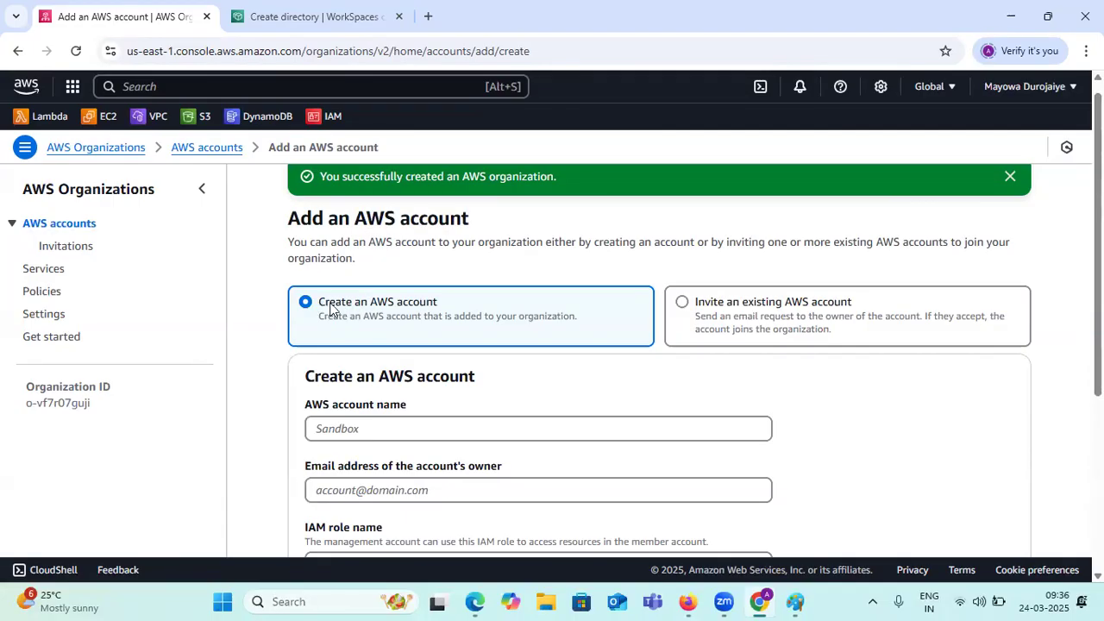
- Switch to inviting an existing AWS account and review the invitation form's fields
left_click(682, 302)
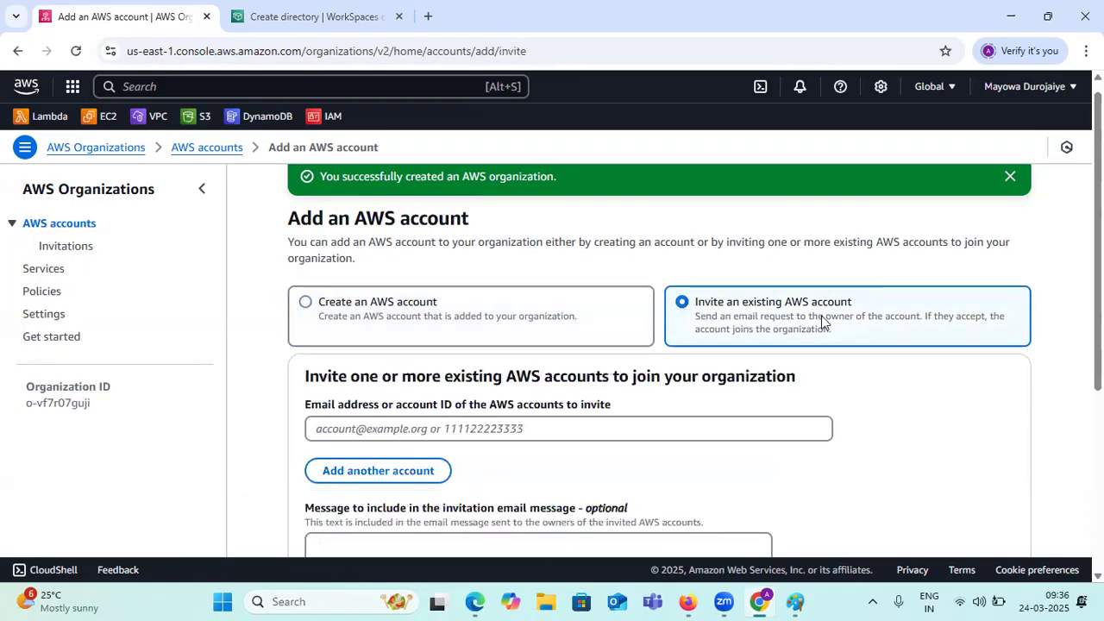
scroll(629, 371, "down", 2)
scroll(397, 397, "down", 2)
scroll(346, 418, "up", 2)
scroll(342, 400, "up", 1)
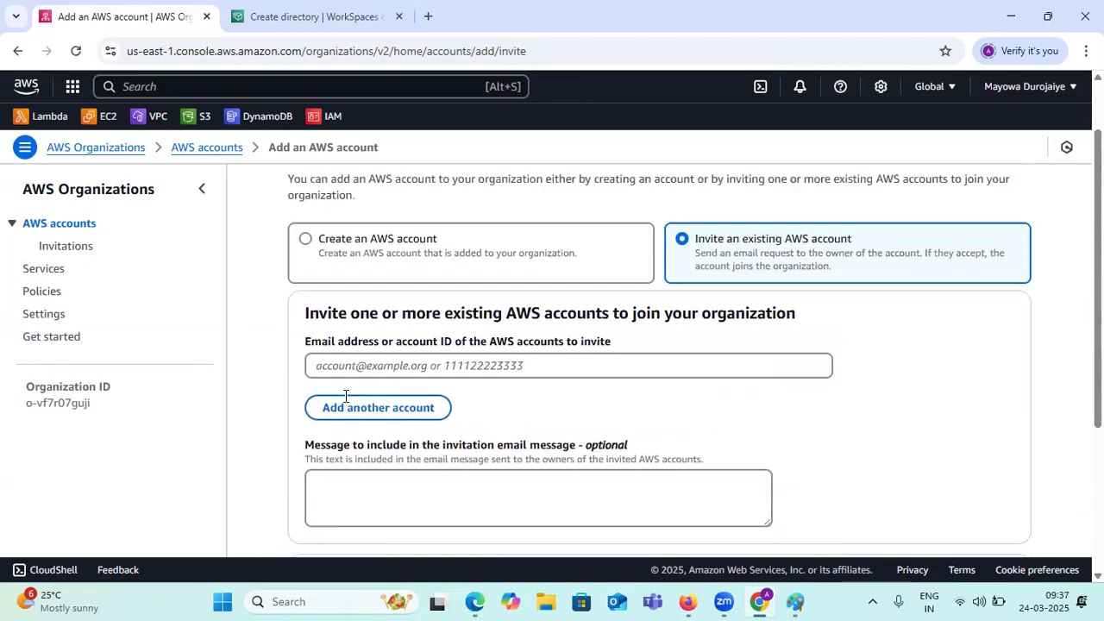
- Choose to create a new AWS account and enter Production as the AWS account name
left_click(340, 255)
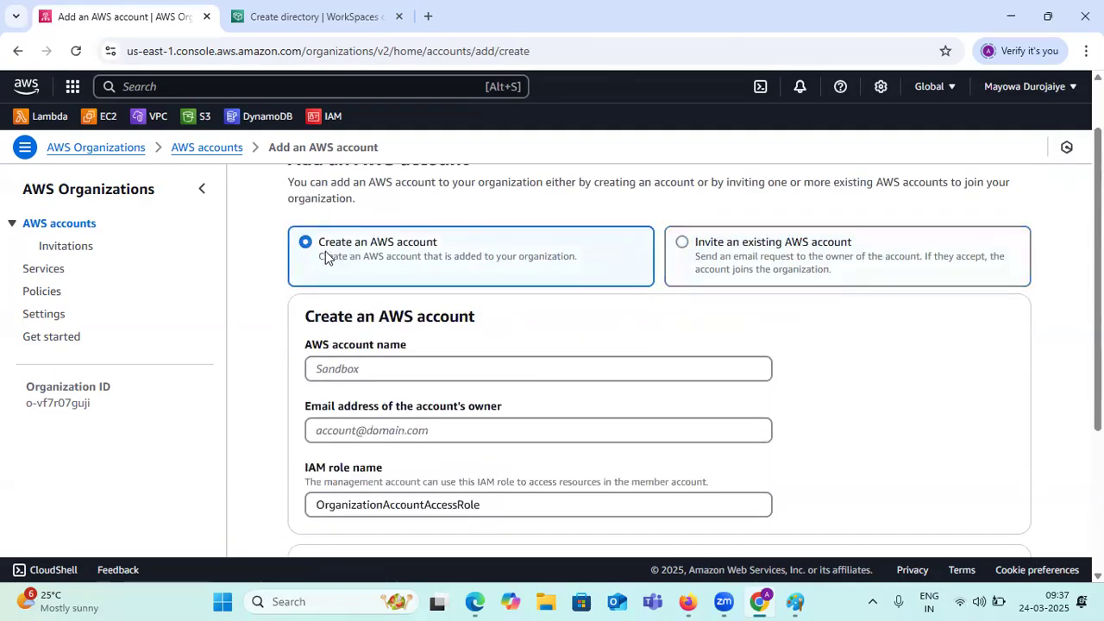
scroll(453, 248, "down", 1)
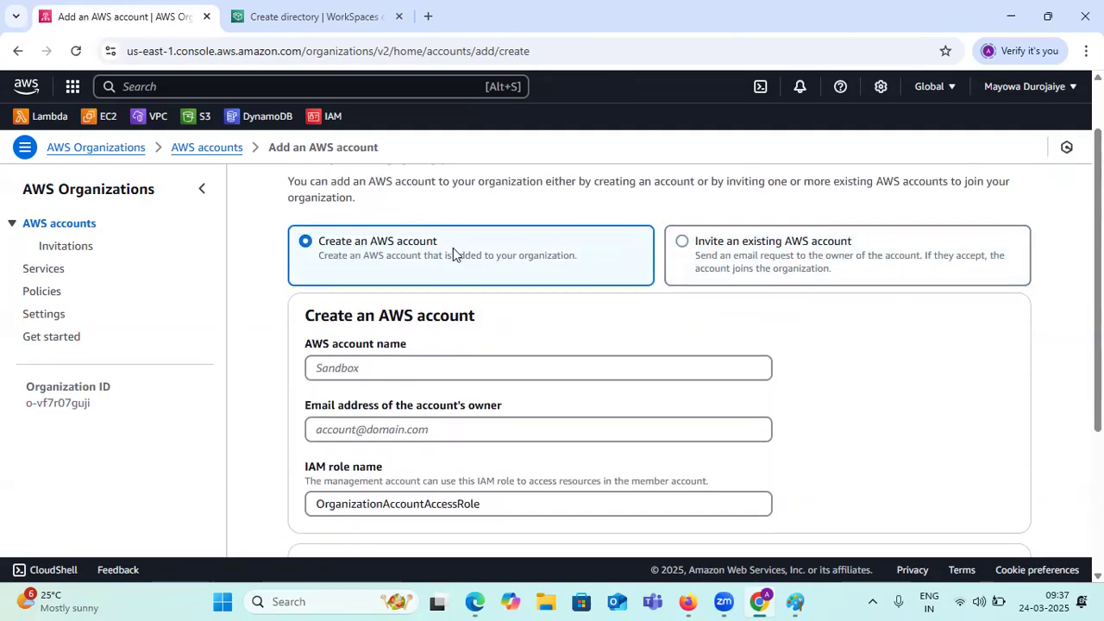
left_click_drag(304, 236, 525, 231)
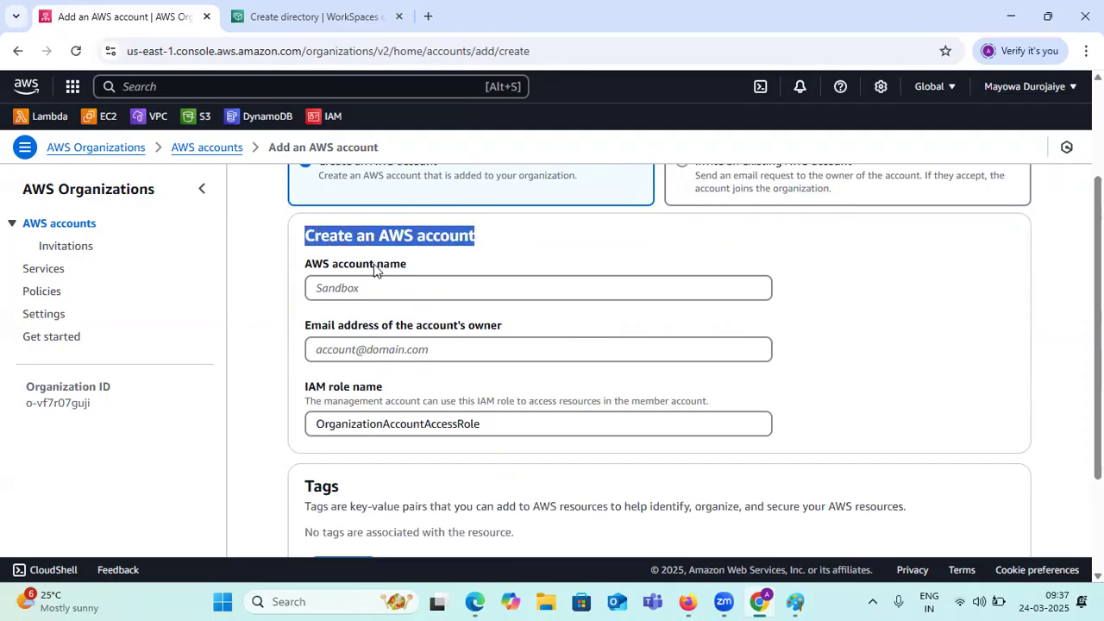
left_click_drag(306, 265, 425, 266)
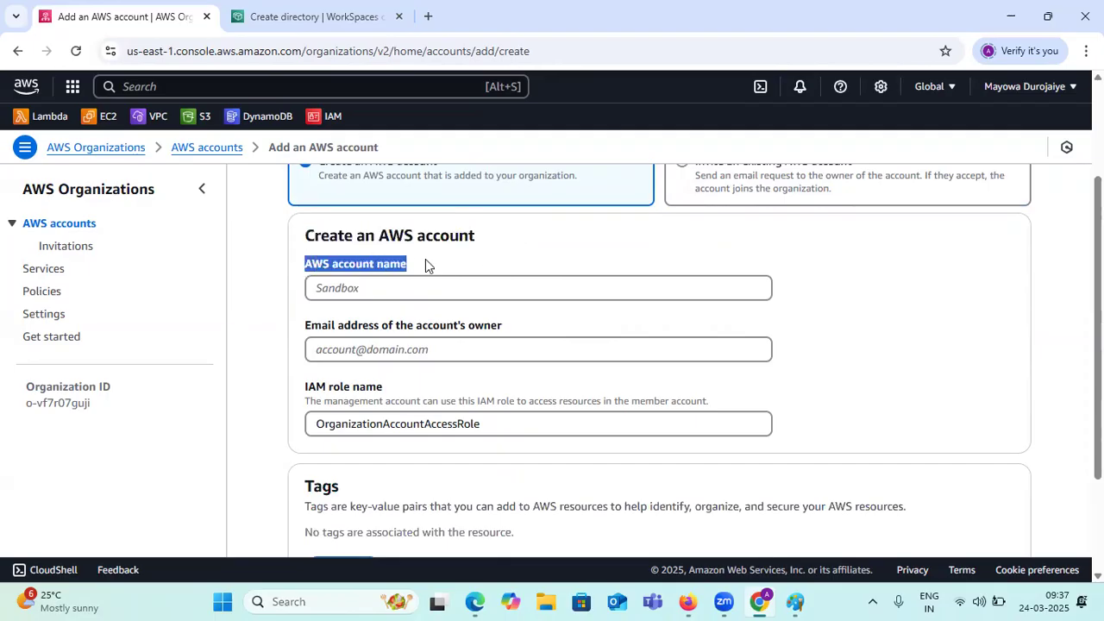
left_click(379, 287)
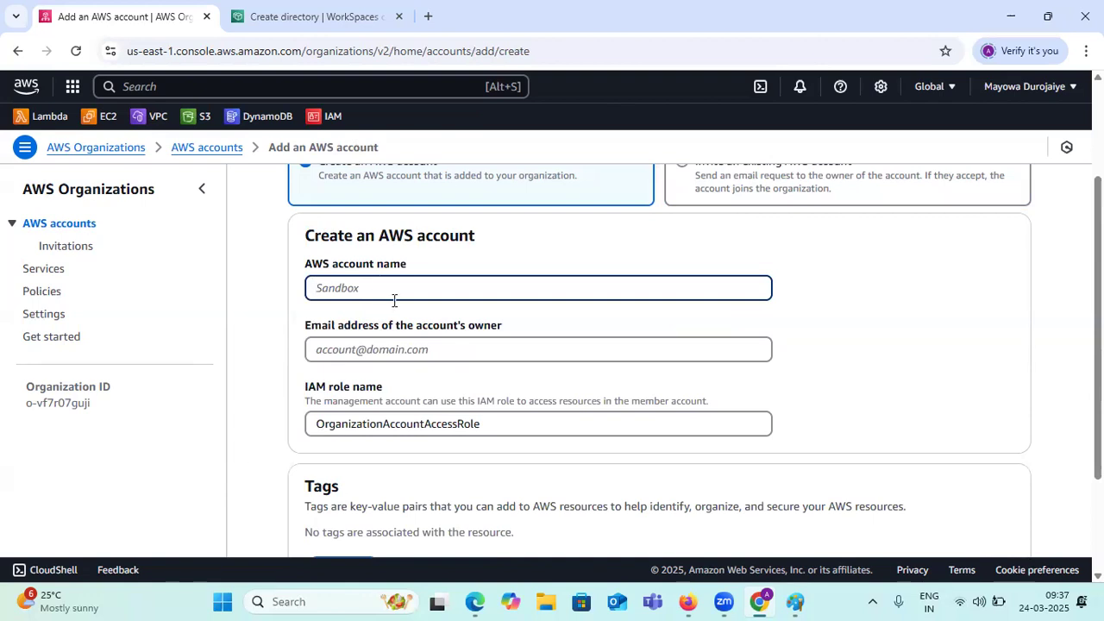
type("Production")
- Copy the signed-in account's email address from Gmail in Firefox and paste it as the email address of the new AWS account's owner
left_click(352, 349)
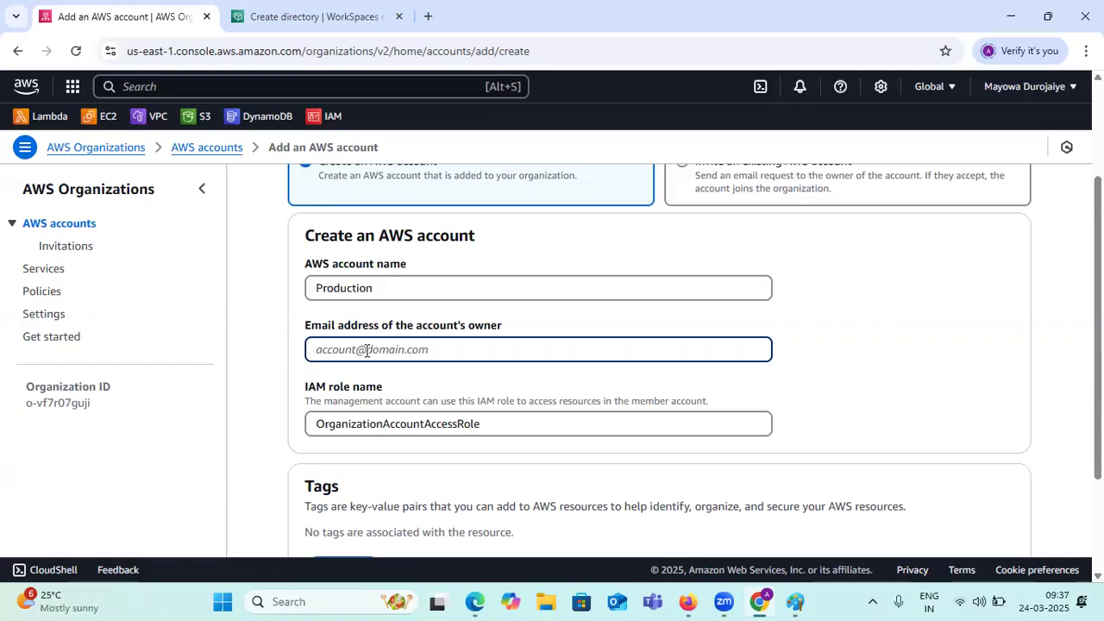
left_click(687, 601)
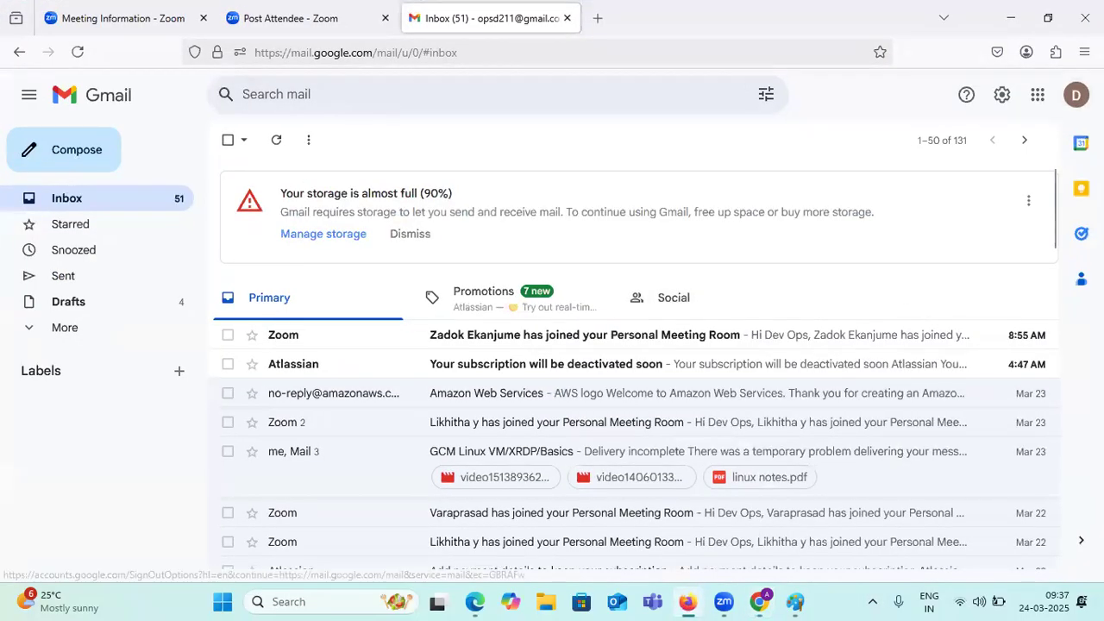
left_click(1076, 95)
left_click_drag(982, 145, 908, 157)
right_click(910, 149)
left_click(923, 164)
left_click(1011, 17)
left_click(378, 345)
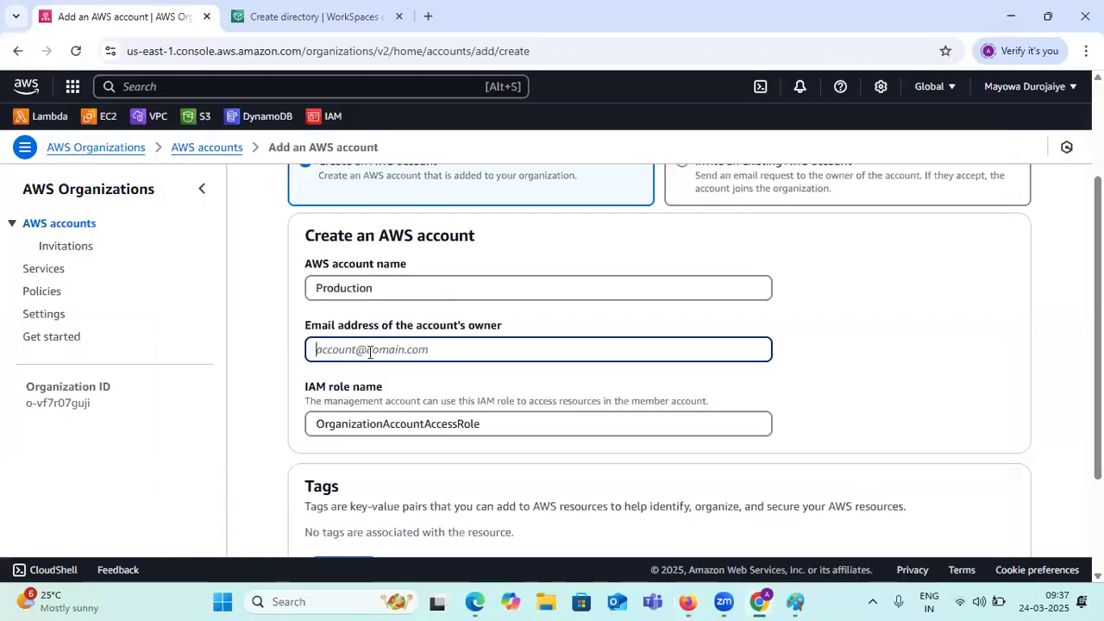
key("ctrl+v")
- Add a tag with the key Name and the value Production to the new AWS account
scroll(419, 402, "down", 3)
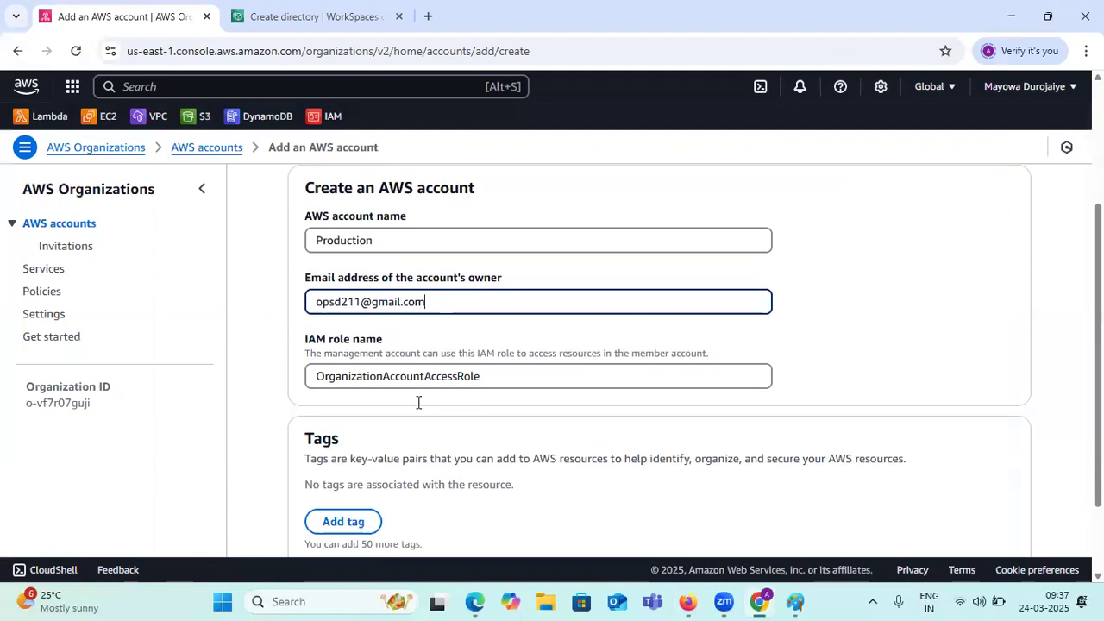
left_click(341, 422)
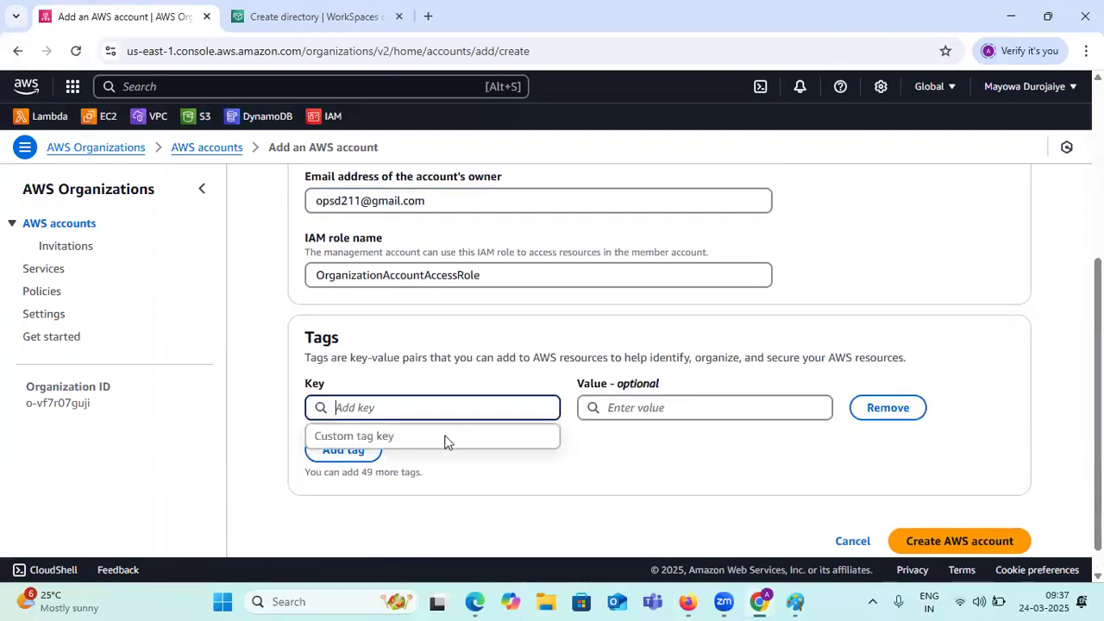
type("Name")
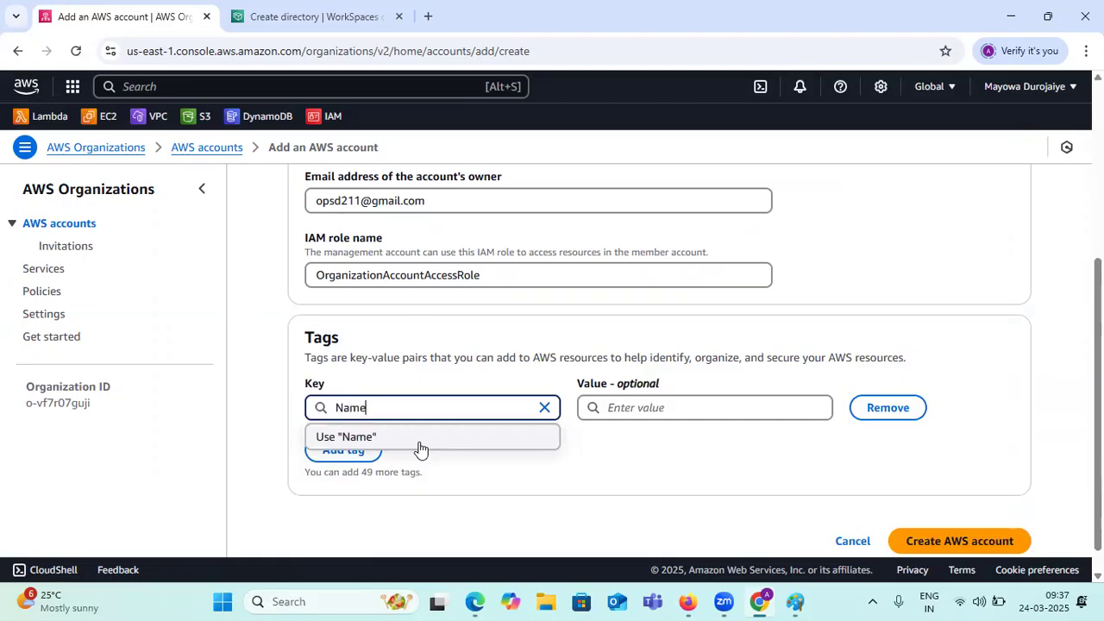
left_click(660, 411)
type("Pr")
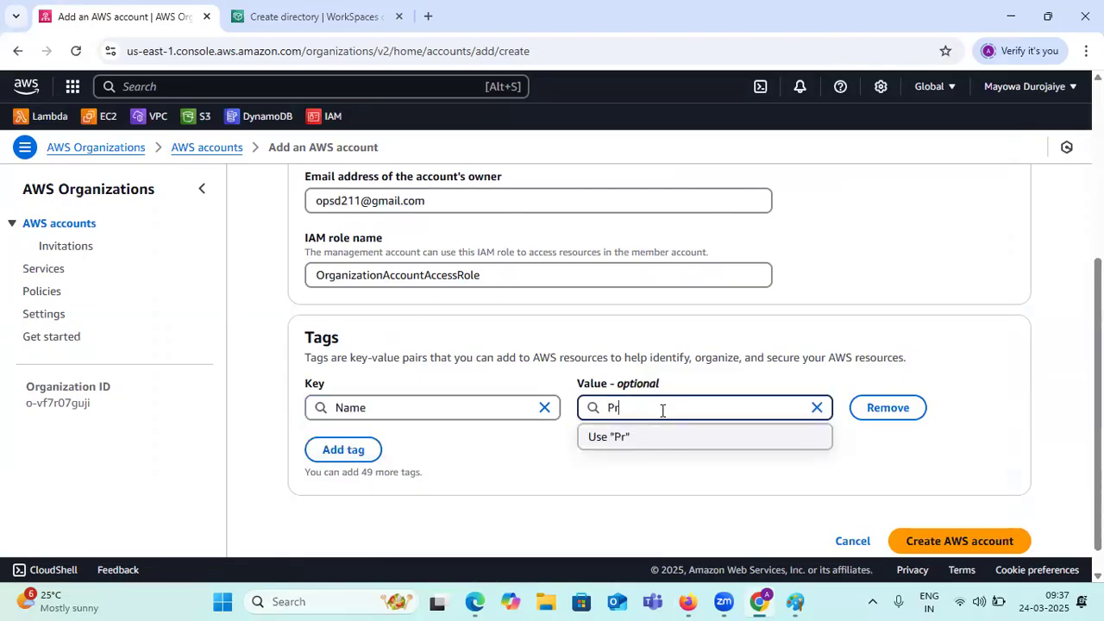
key("BackSpace")
type("Production")
left_click(744, 438)
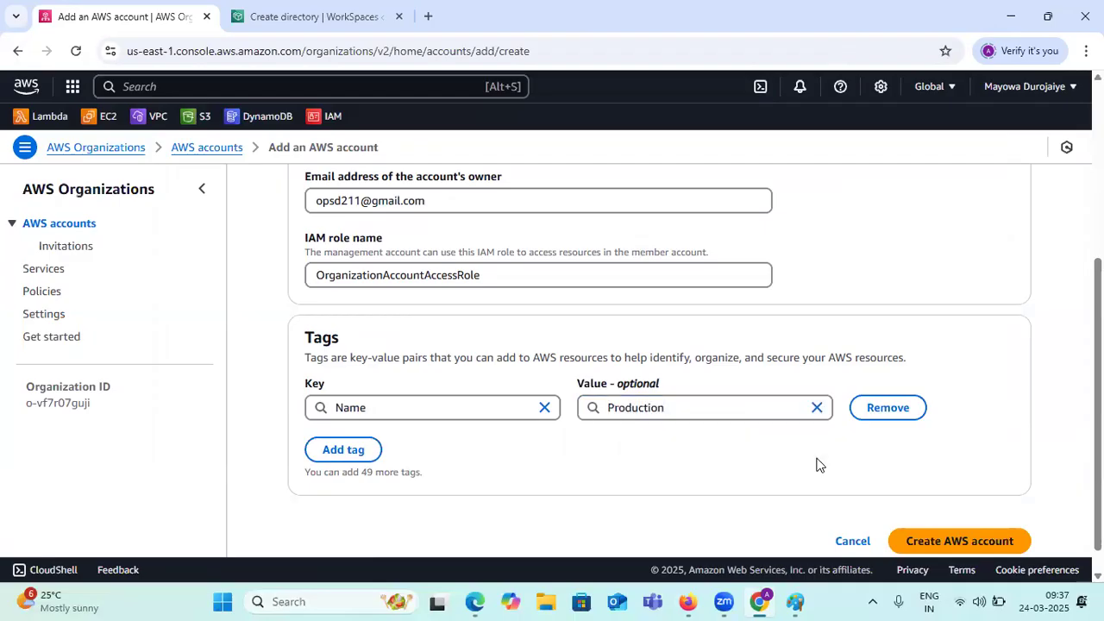
- Submit the request to create the Production account and dismiss the notifications on the AWS accounts page
left_click(944, 541)
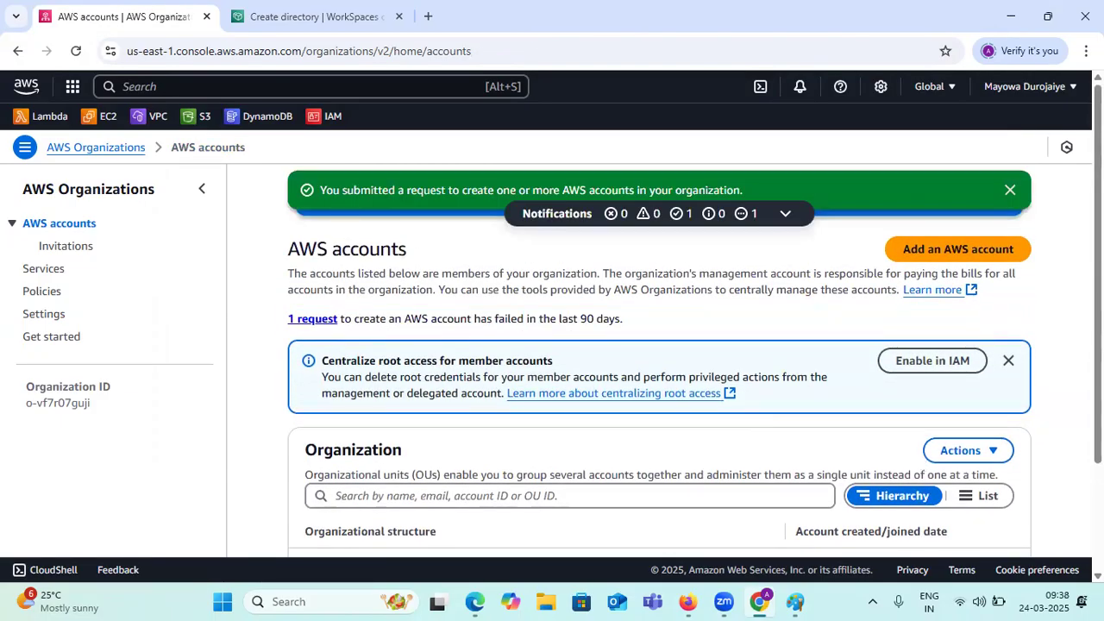
left_click(1010, 190)
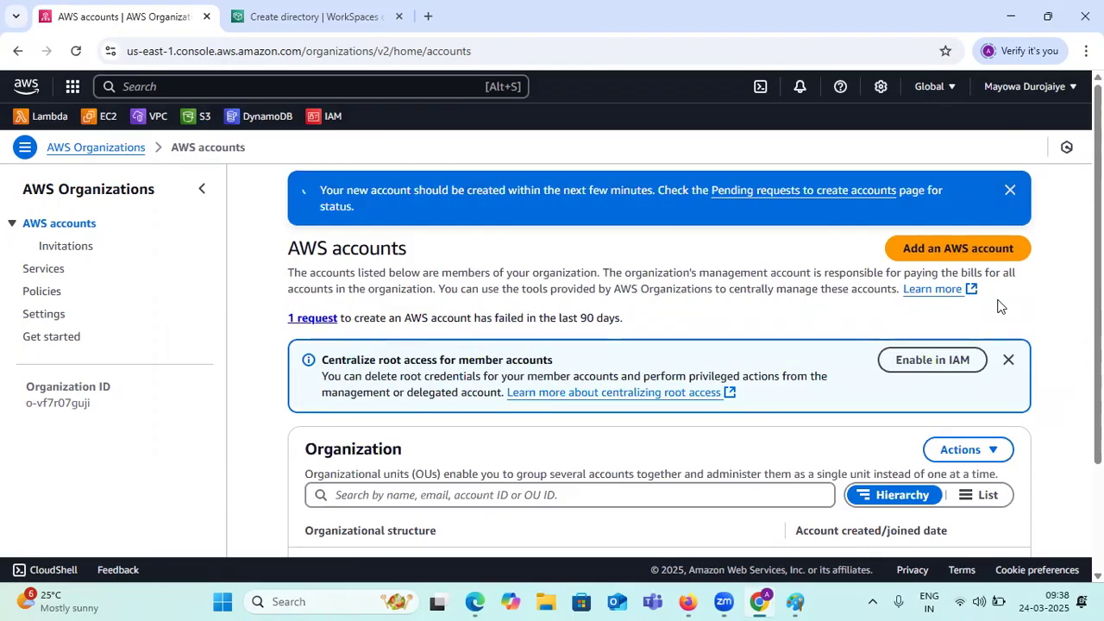
left_click(990, 190)
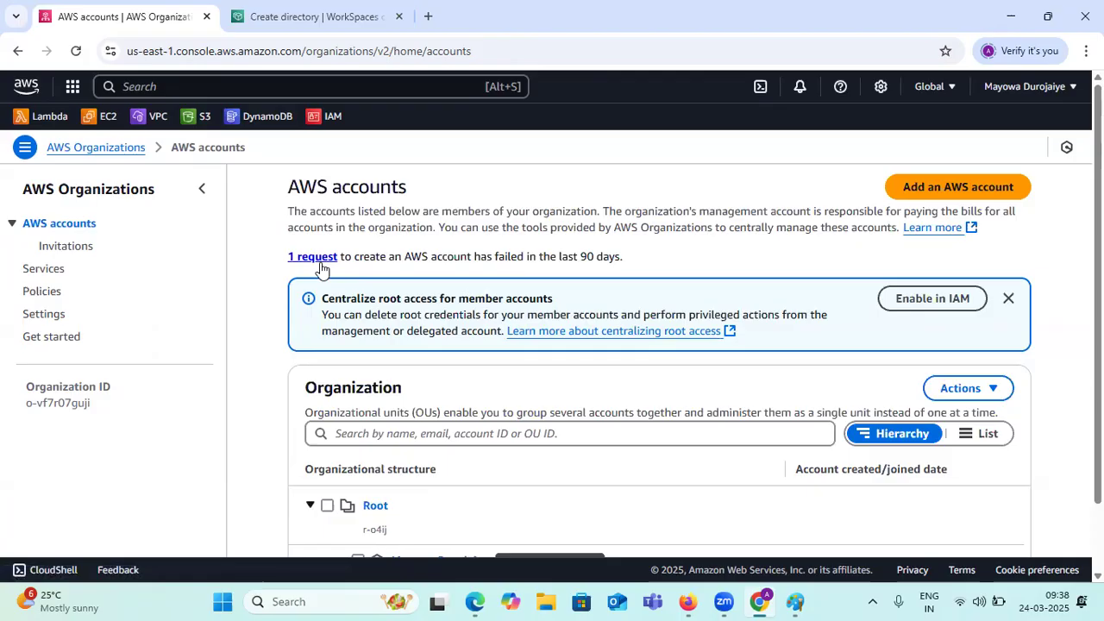
- Open the failed account creation request and examine its request ID and failure reason
left_click(322, 263)
left_click_drag(295, 272, 561, 279)
left_click_drag(860, 260, 1064, 265)
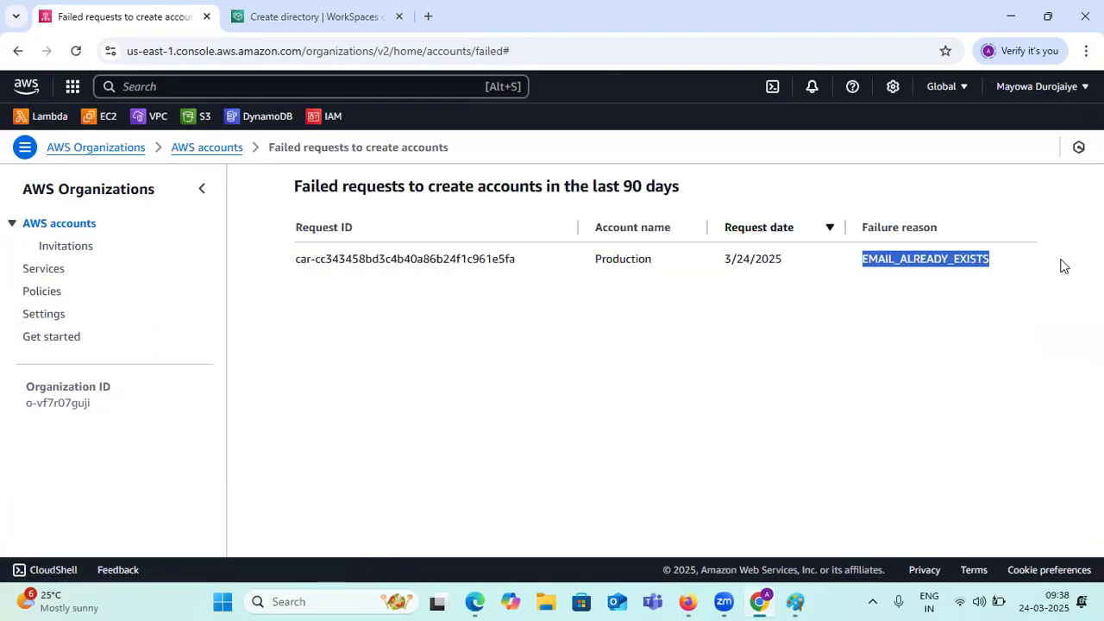
- Return to the AWS accounts page, dismiss the submission notice and check the organizational structure
left_click(66, 226)
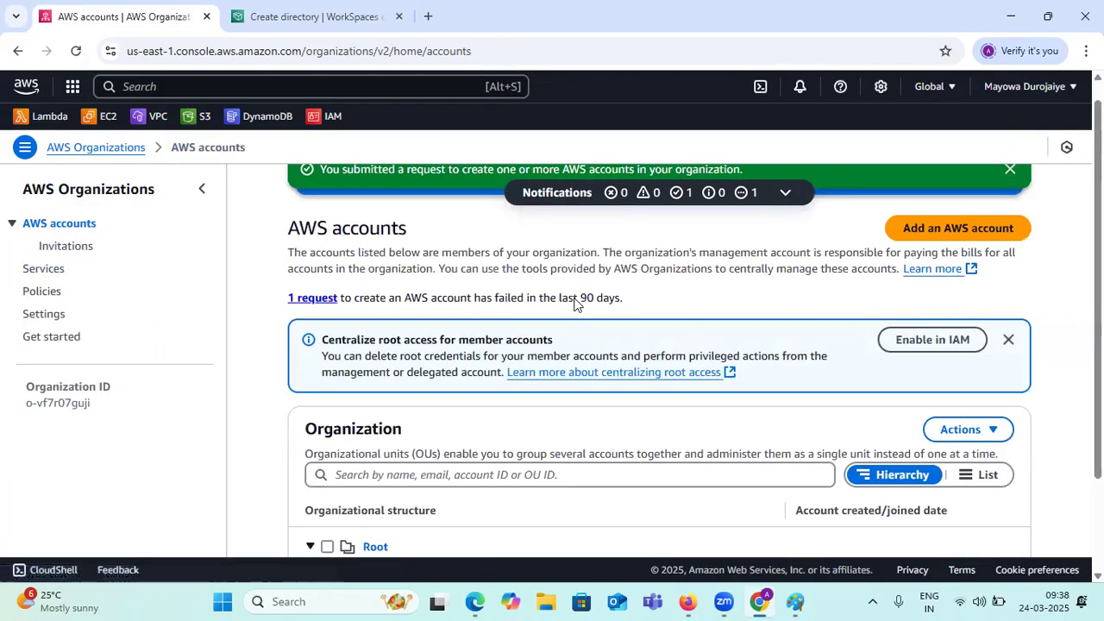
scroll(867, 261, "up", 1)
left_click(1011, 193)
scroll(604, 259, "down", 2)
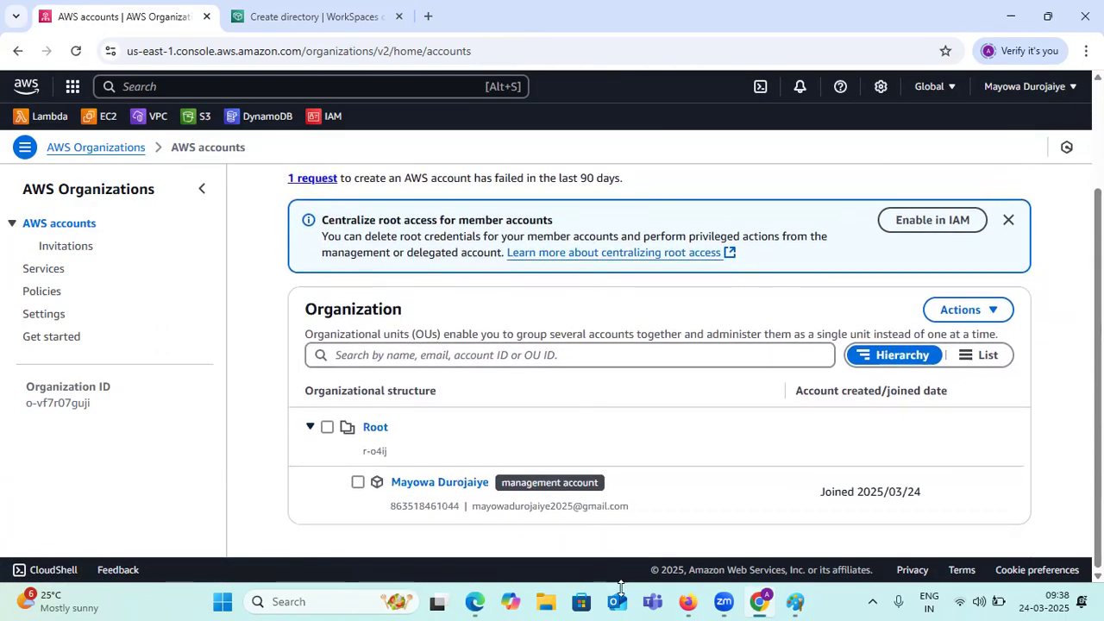
- Switch to Gmail and look through the sent messages, checking the Azure CLI Configuration message for a usable recipient address
left_click(687, 602)
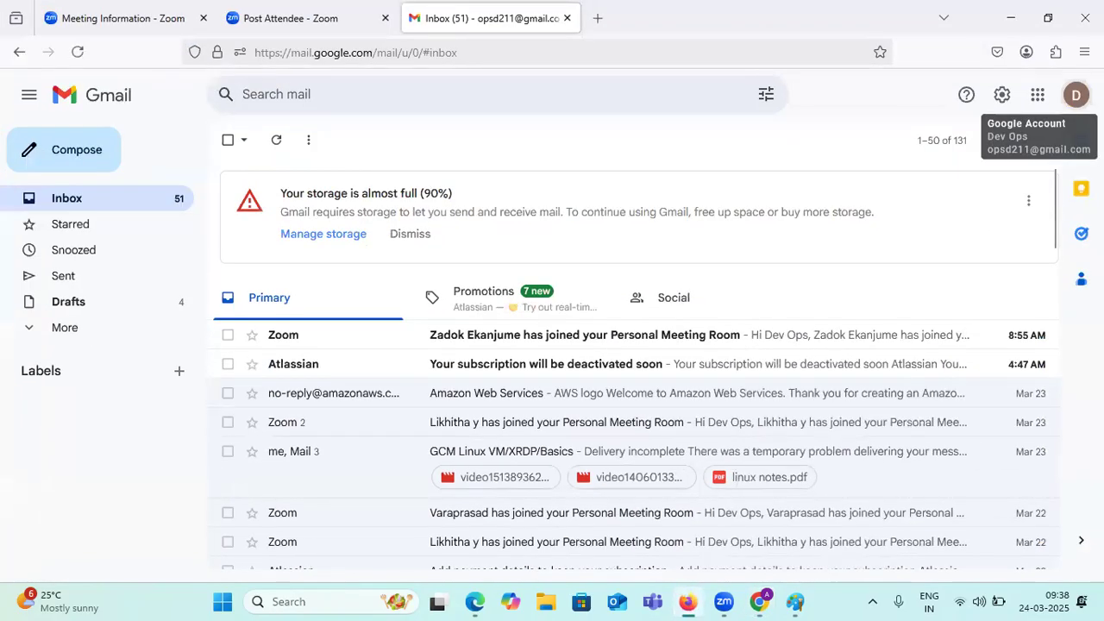
left_click(61, 280)
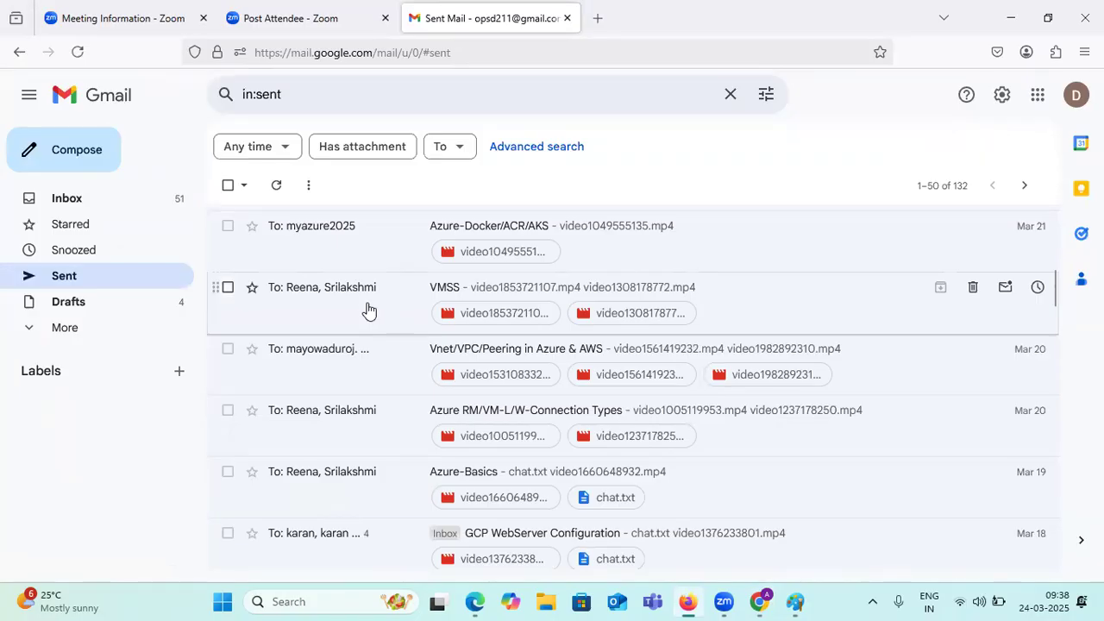
scroll(342, 365, "down", 2)
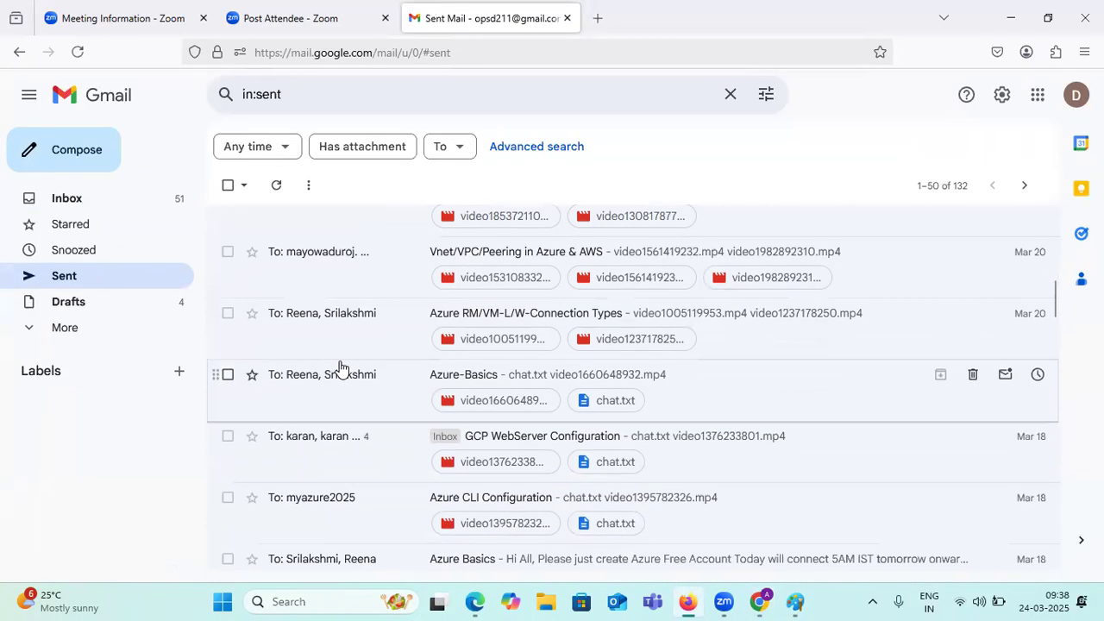
scroll(342, 367, "down", 2)
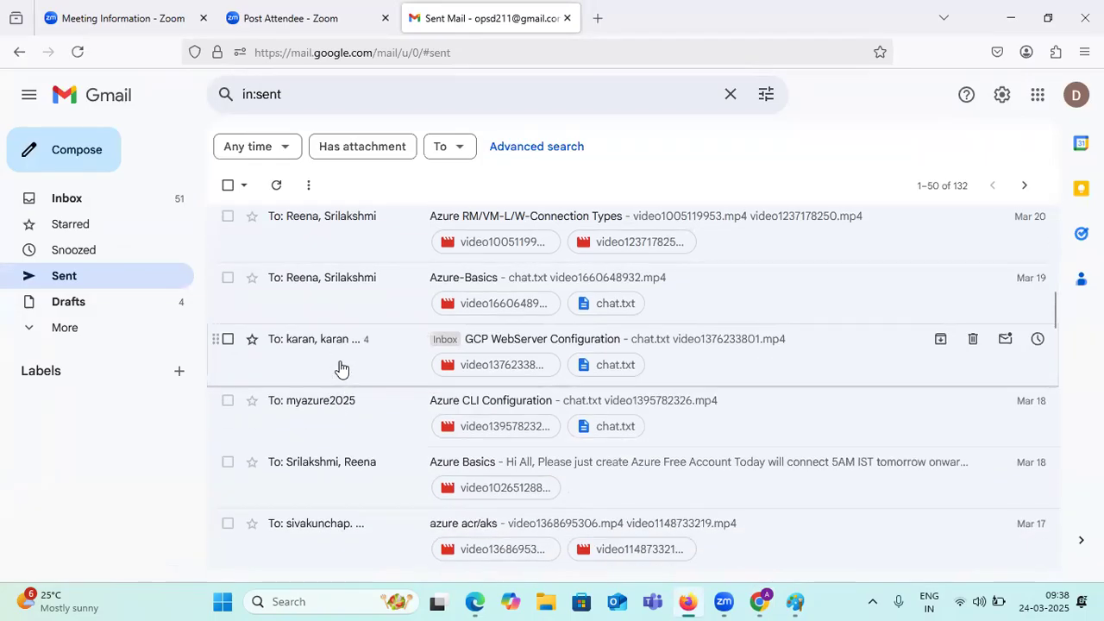
left_click(337, 412)
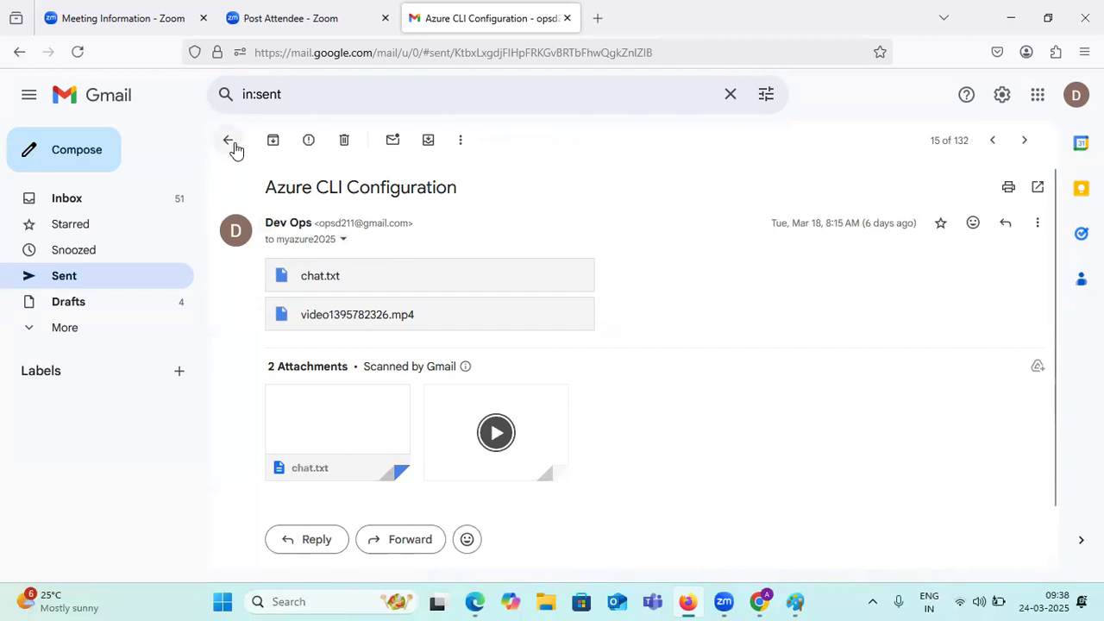
left_click(231, 143)
scroll(316, 314, "down", 3)
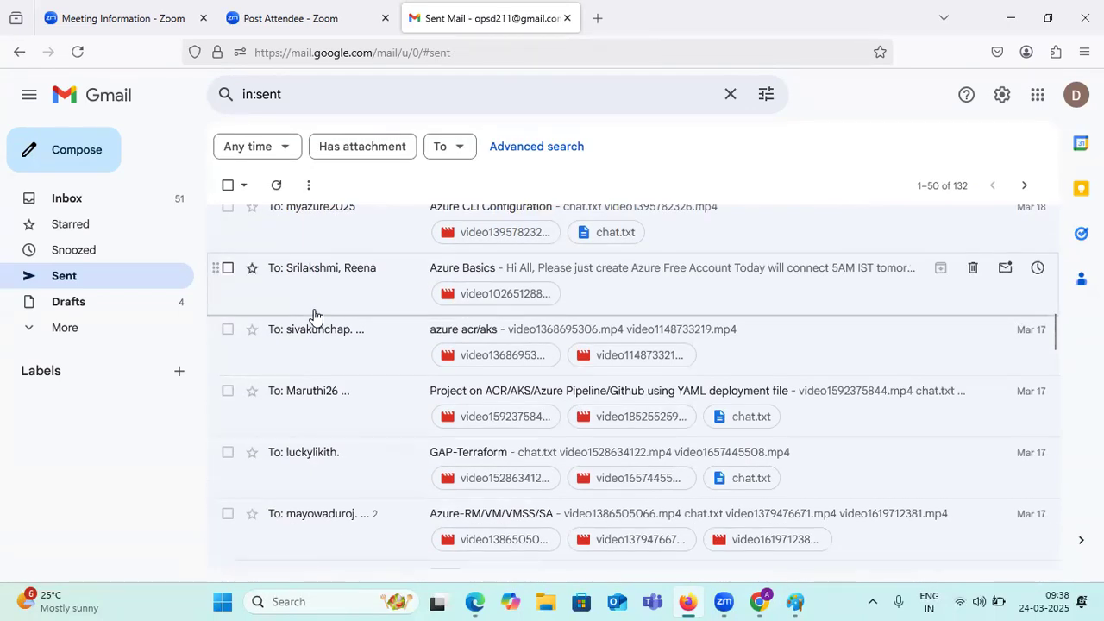
scroll(315, 319, "down", 2)
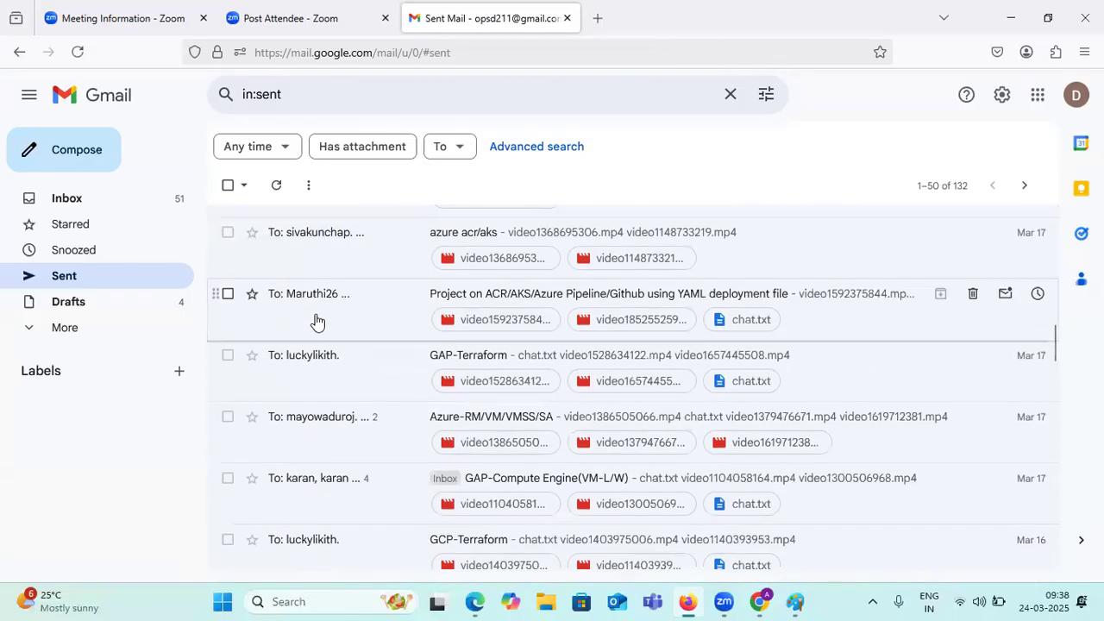
- Open the sent GAP-Terraform message, copy the recipient's e-mail address from its details and return to the AWS console
left_click(378, 355)
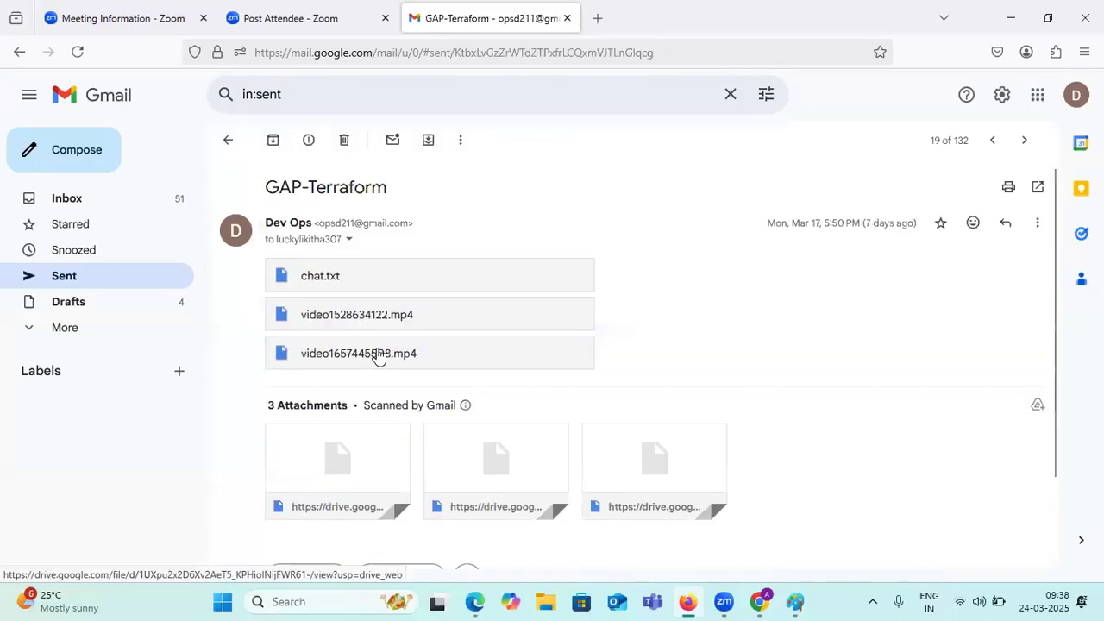
left_click(348, 241)
left_click_drag(570, 290, 427, 284)
right_click(432, 284)
left_click(393, 299)
left_click(1011, 17)
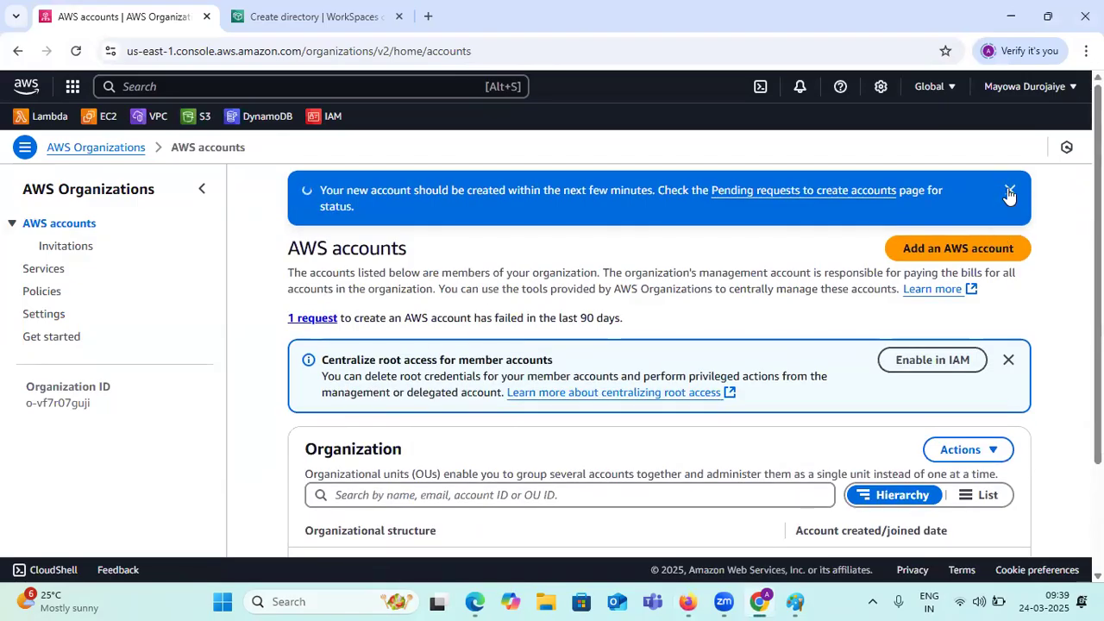
- Start adding a new AWS account named Production and paste the copied address as the account owner's e-mail
left_click(1007, 190)
left_click(924, 187)
left_click(361, 395)
type("Production")
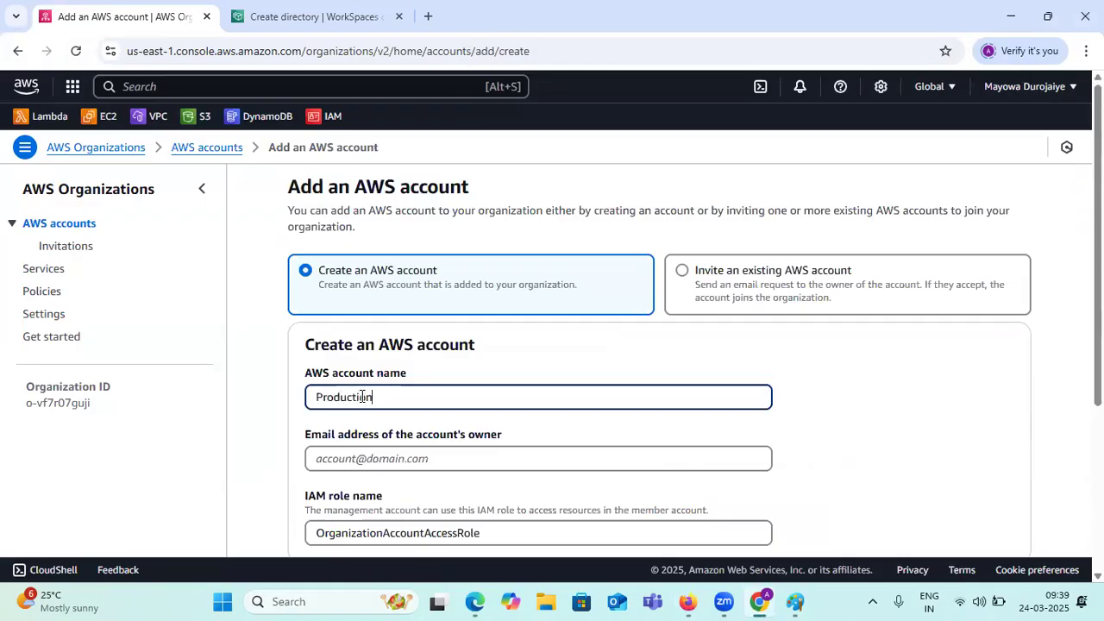
scroll(414, 419, "down", 2)
left_click(372, 297)
key("ctrl+v")
scroll(724, 486, "down", 1)
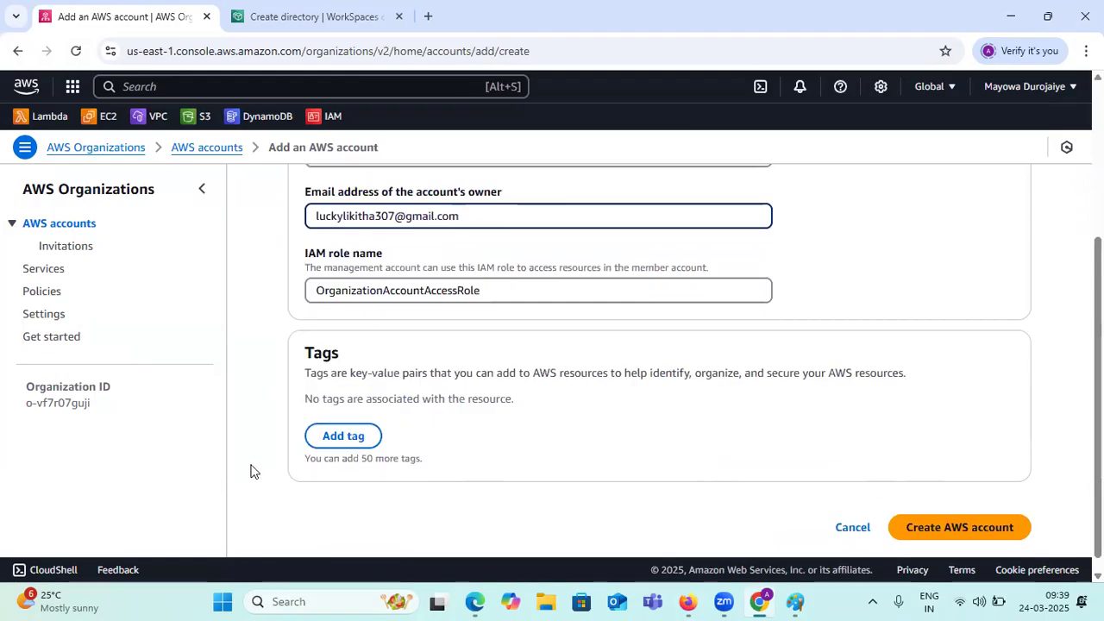
- Give the new account a tag with the key Name and the value Production
left_click(343, 436)
type("Name")
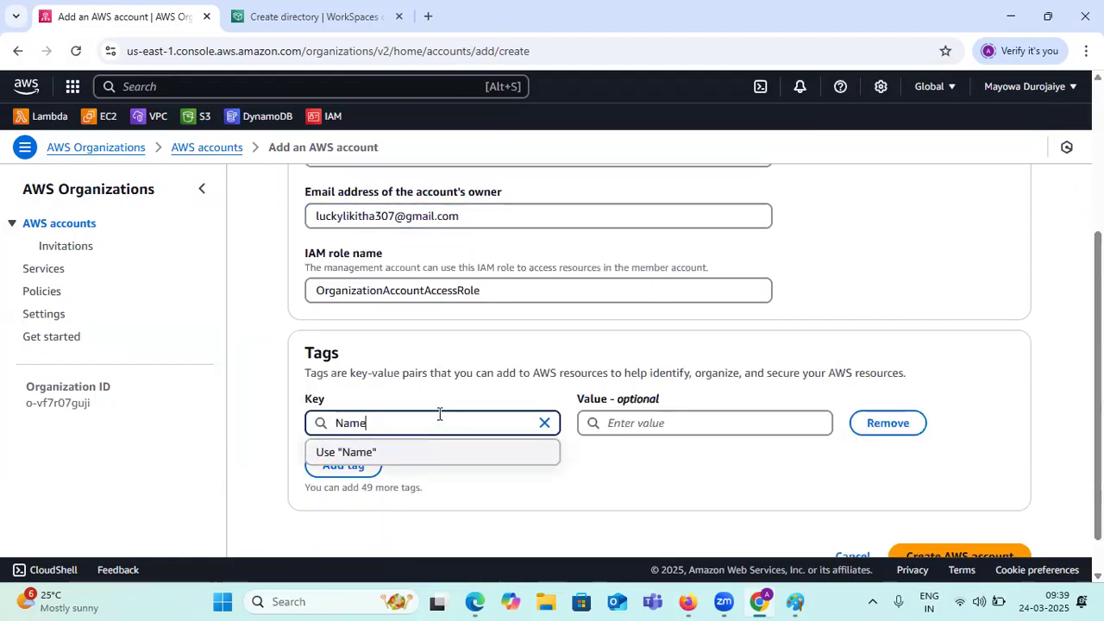
left_click(625, 426)
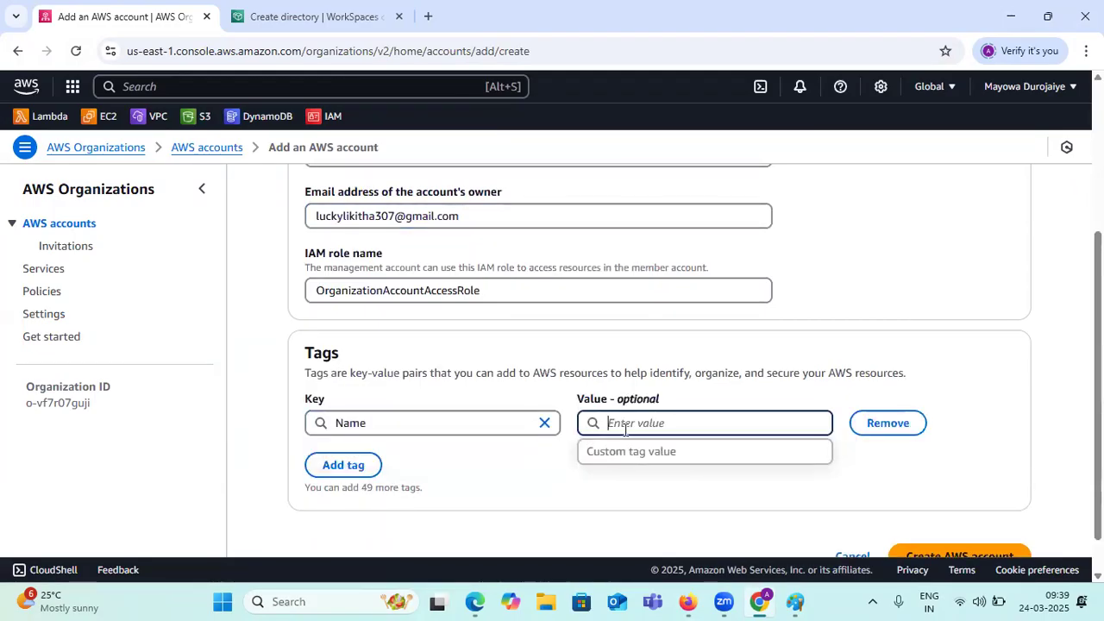
type("Production")
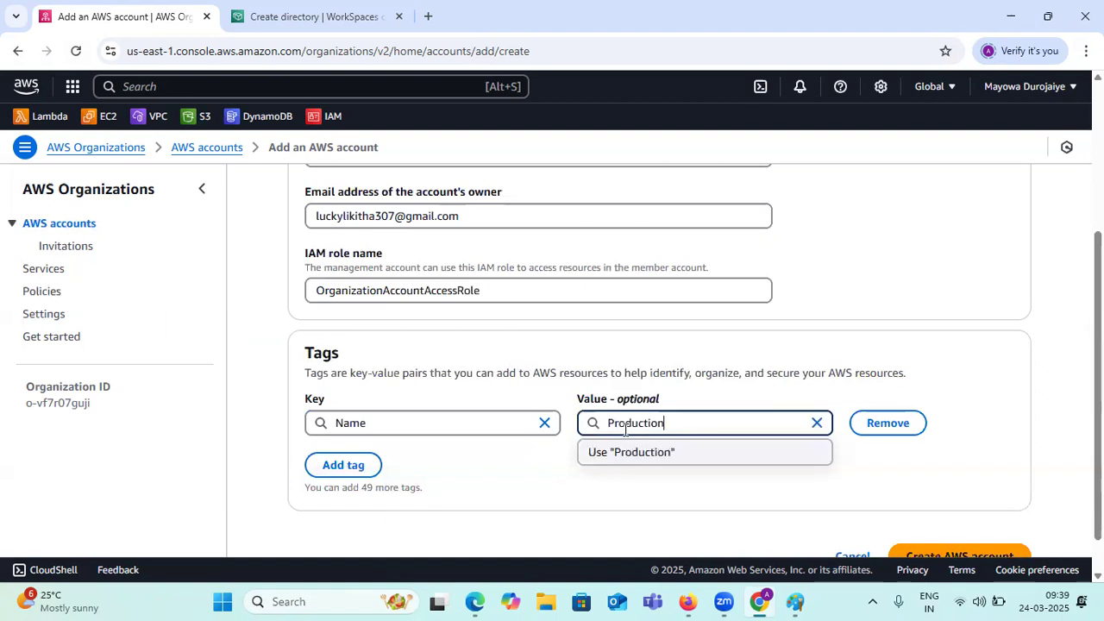
left_click(679, 456)
- Submit the Production account request, dismiss the submission notice and reload the AWS accounts page to view the organizational structure
scroll(953, 477, "down", 2)
left_click(953, 511)
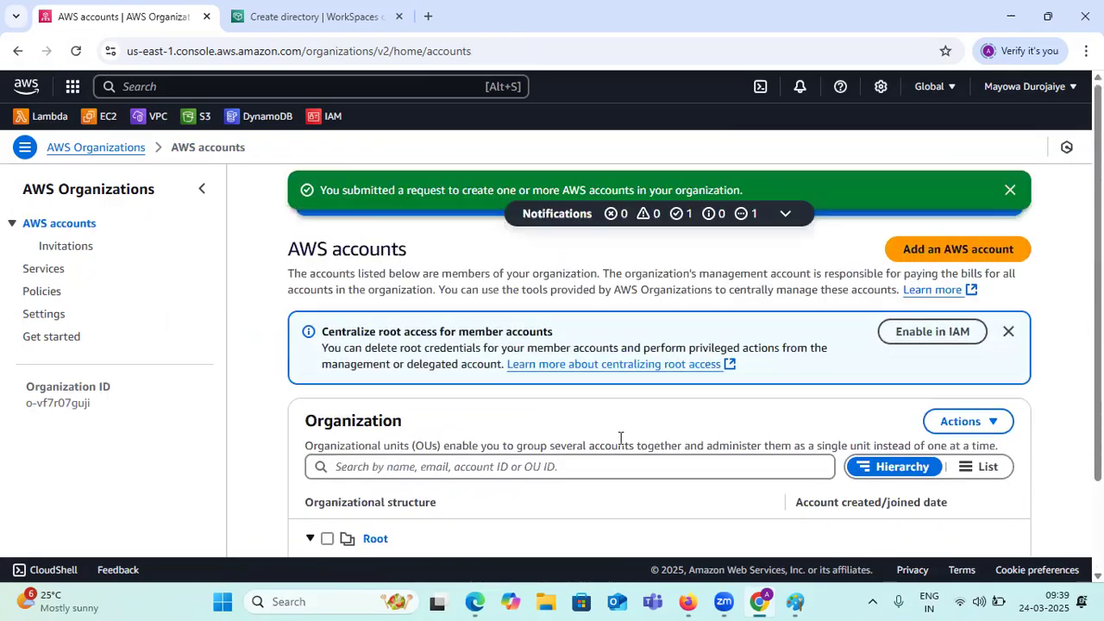
left_click(1011, 190)
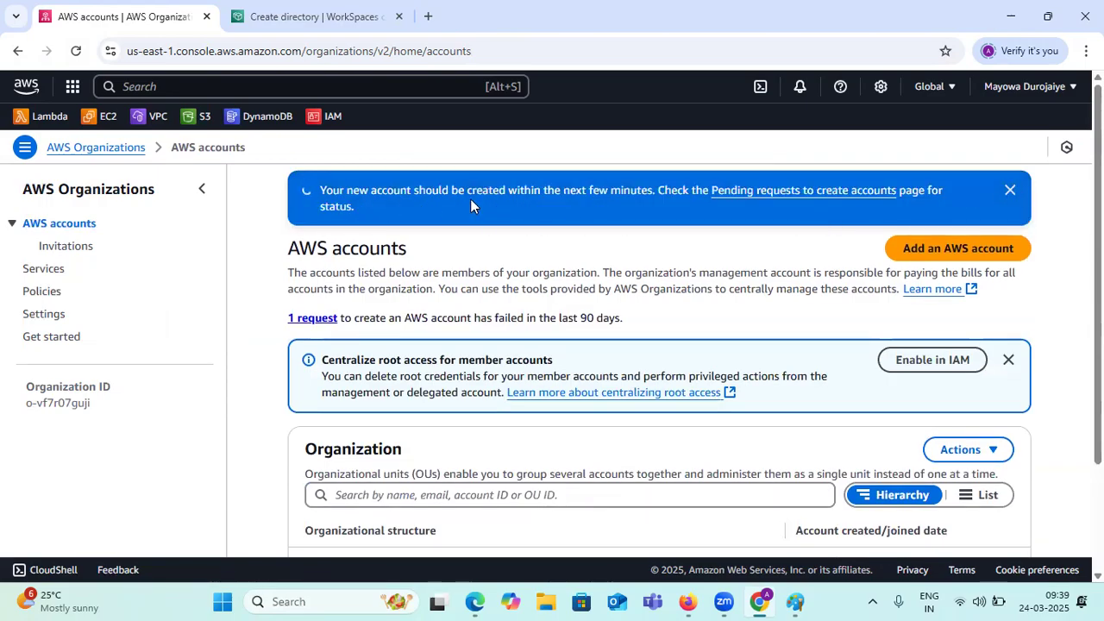
left_click(76, 54)
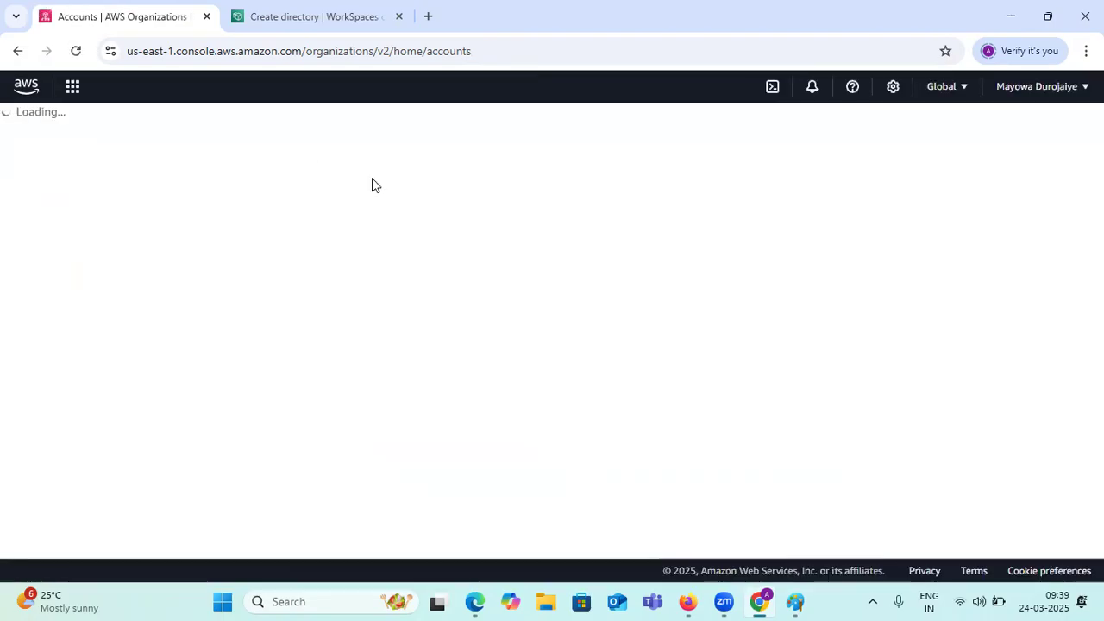
scroll(380, 298, "down", 2)
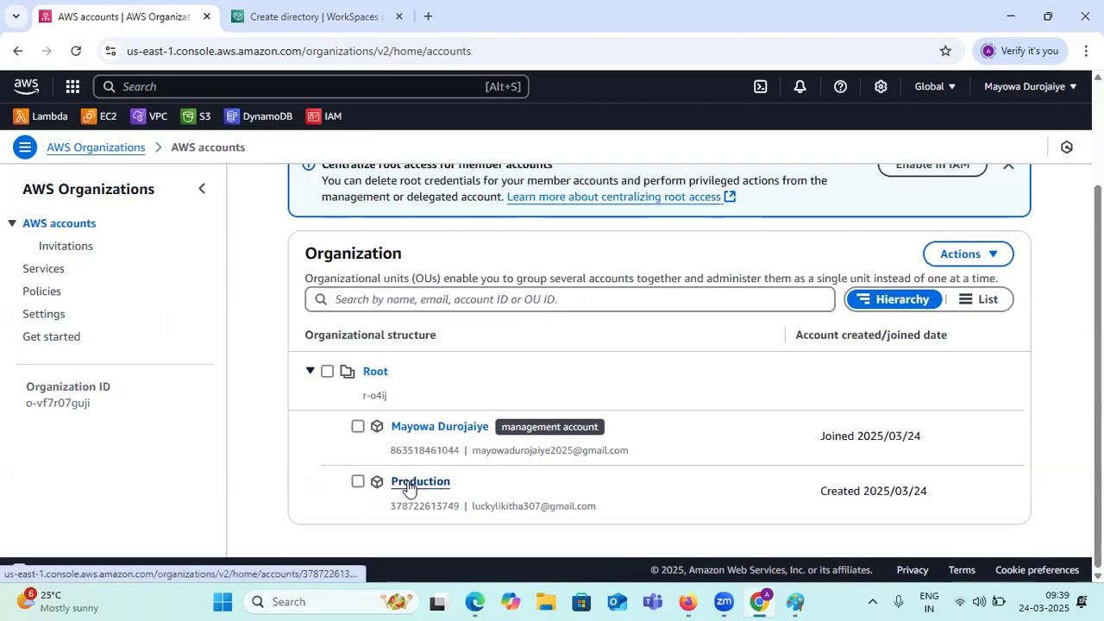
- Examine the Production account's owner e-mail and the management account label in the organizational structure
left_click_drag(390, 507, 629, 503)
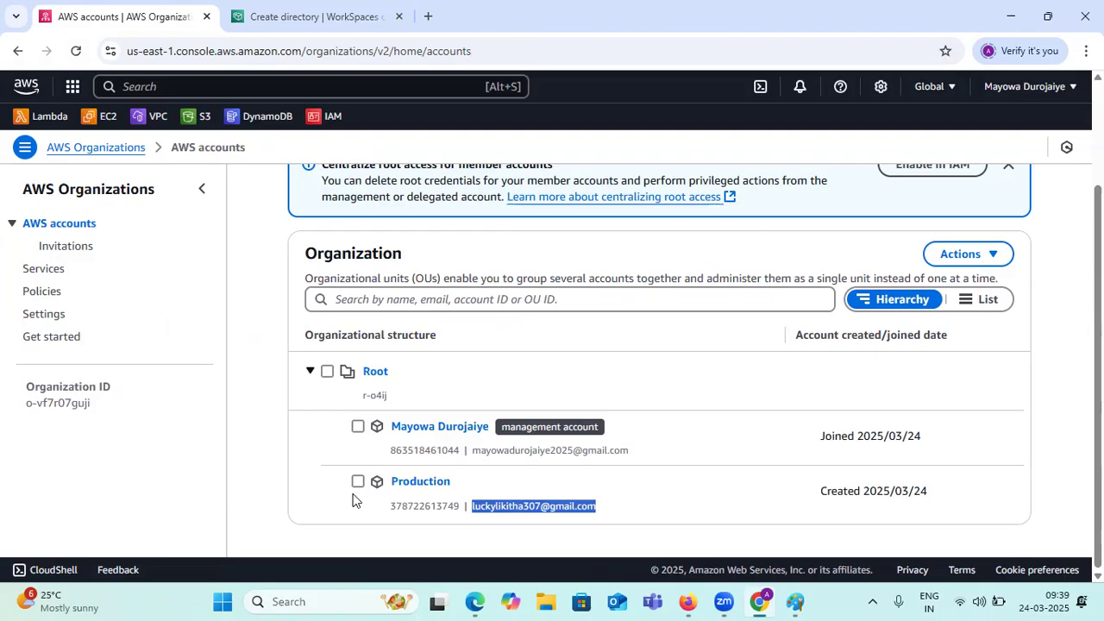
scroll(789, 360, "up", 2)
scroll(788, 359, "down", 2)
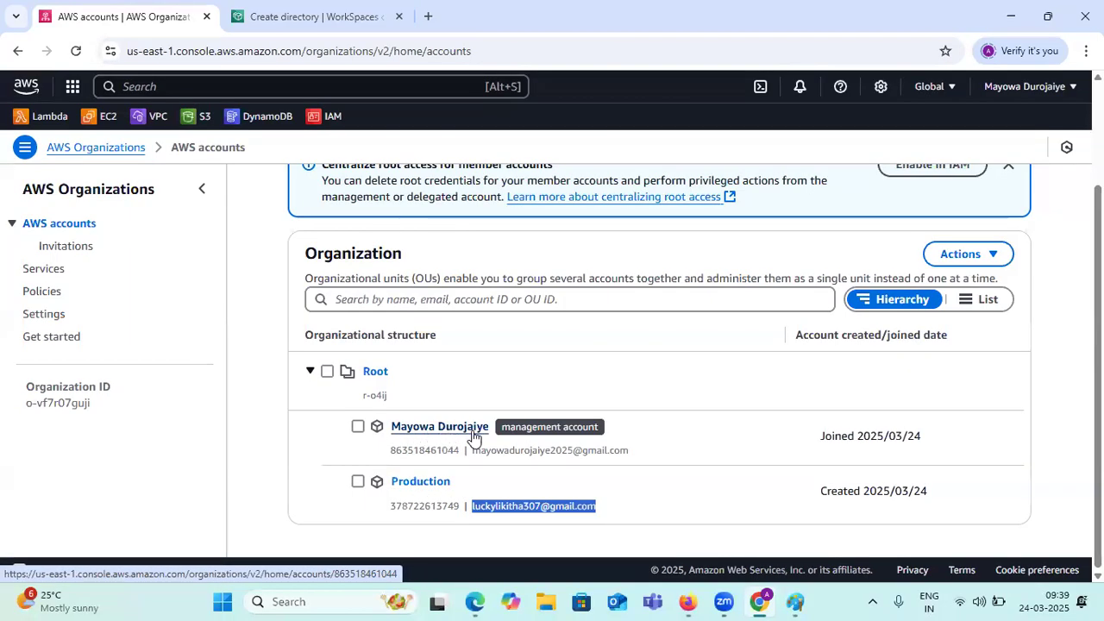
left_click_drag(499, 427, 597, 426)
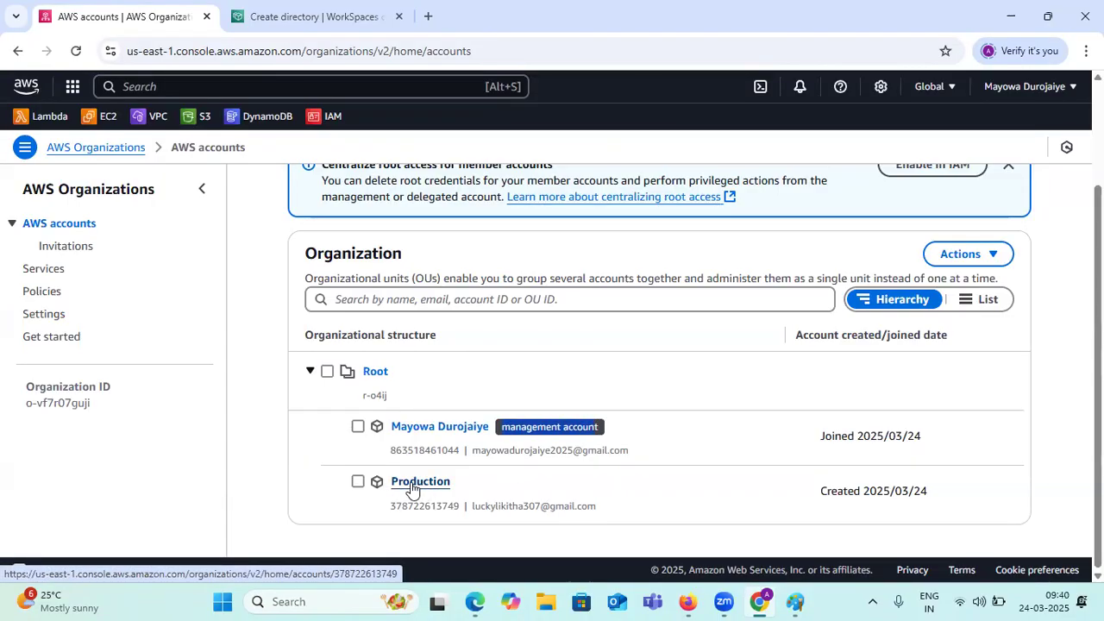
- Start adding another AWS account to the organization and name it Development
scroll(423, 496, "up", 2)
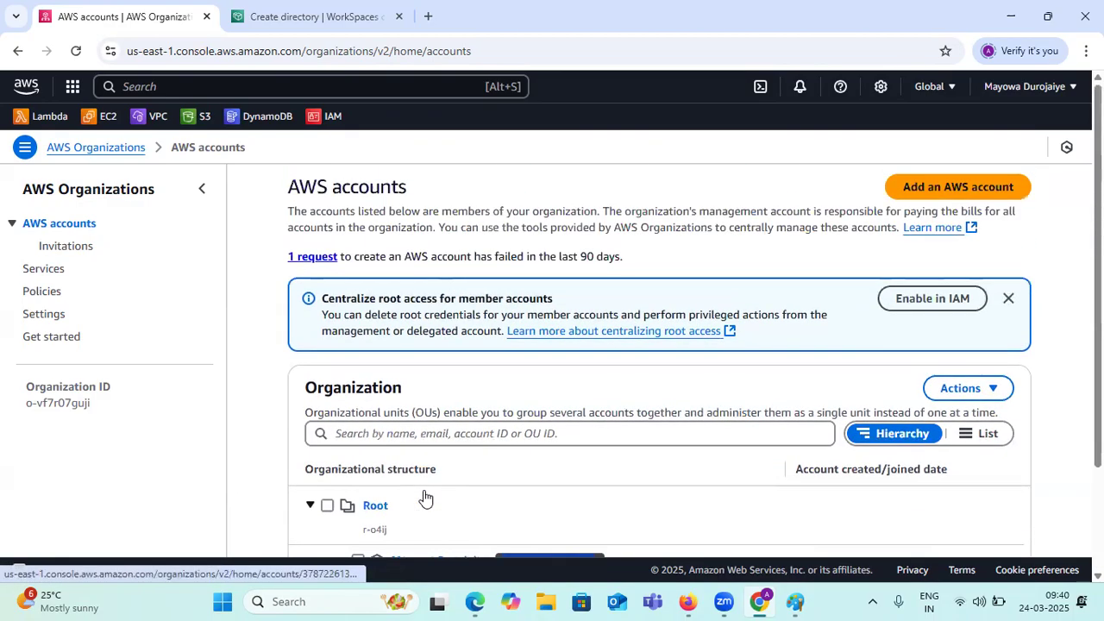
left_click(954, 185)
scroll(579, 319, "down", 1)
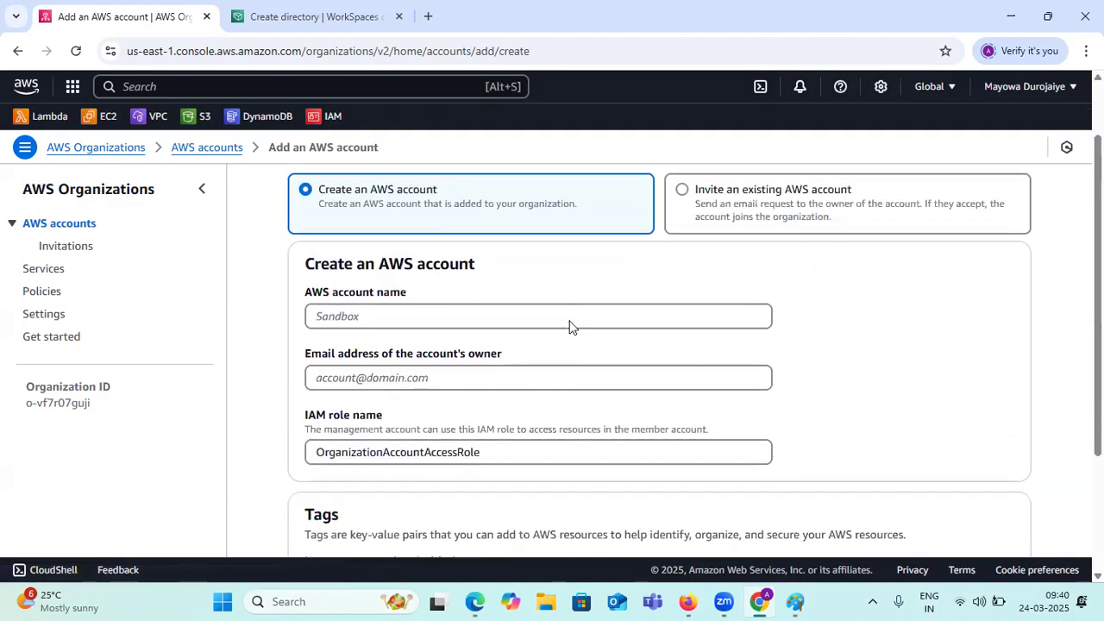
left_click(406, 322)
type("Deve")
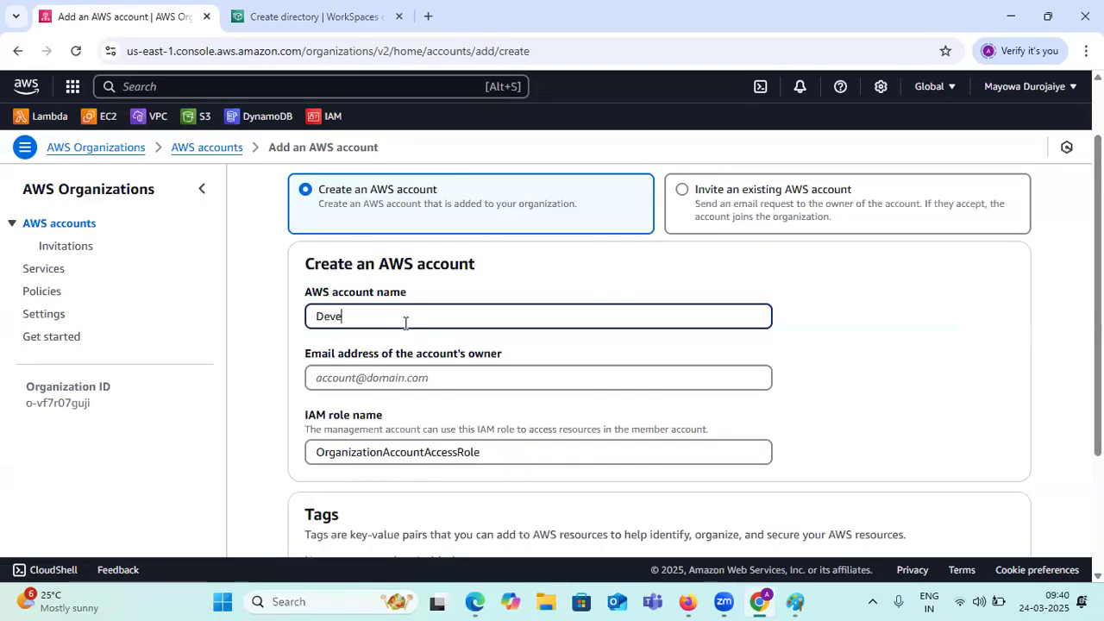
type("lopment")
left_click(354, 379)
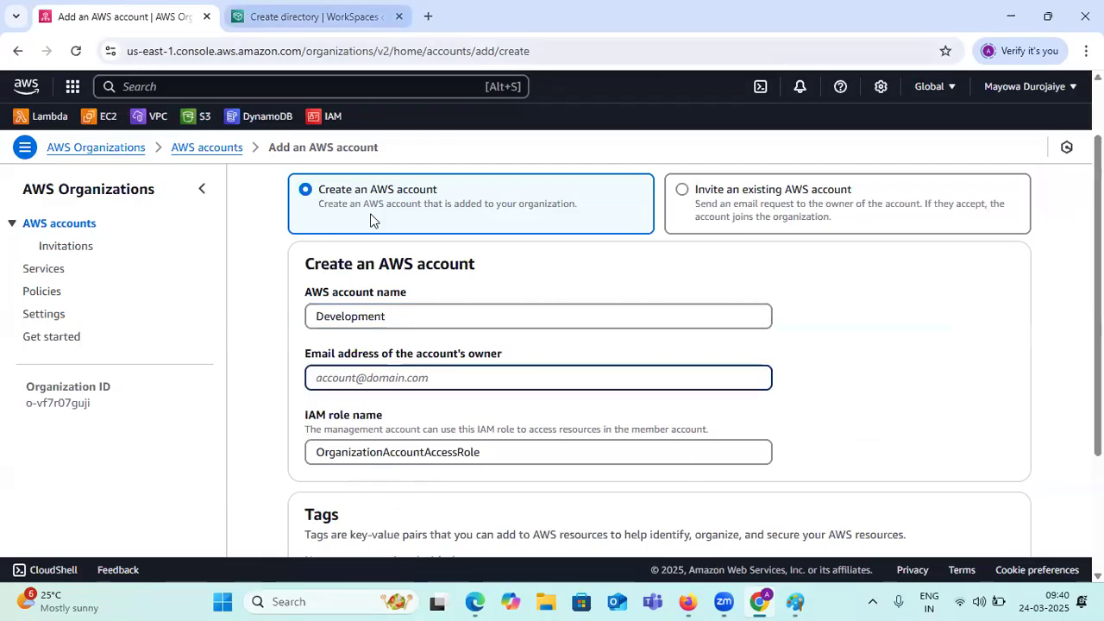
- Switch to Gmail and show the recipient details of the sent Docker File/Docker Image/Docker Container/ K8S basics message
left_click(688, 602)
left_click(224, 138)
scroll(423, 296, "down", 3)
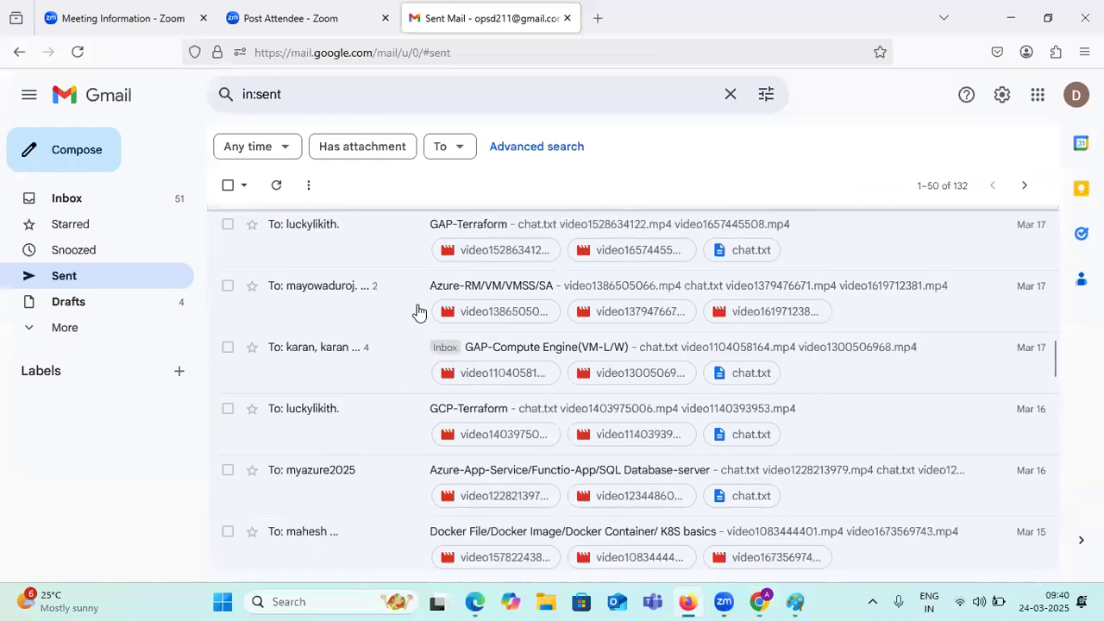
scroll(355, 361, "down", 1)
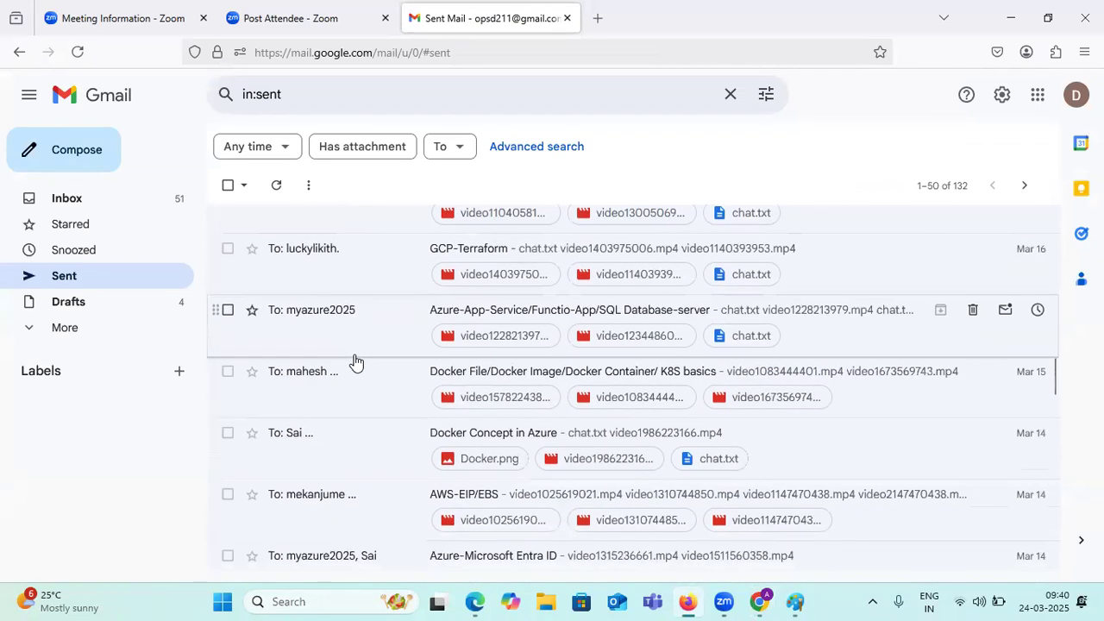
left_click(356, 371)
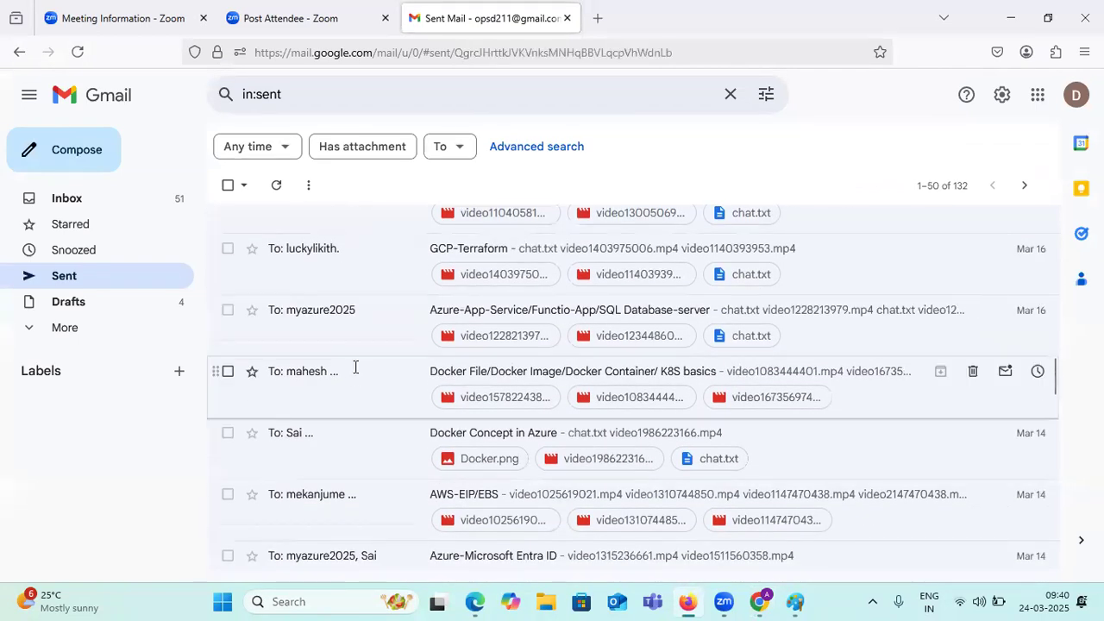
left_click(464, 244)
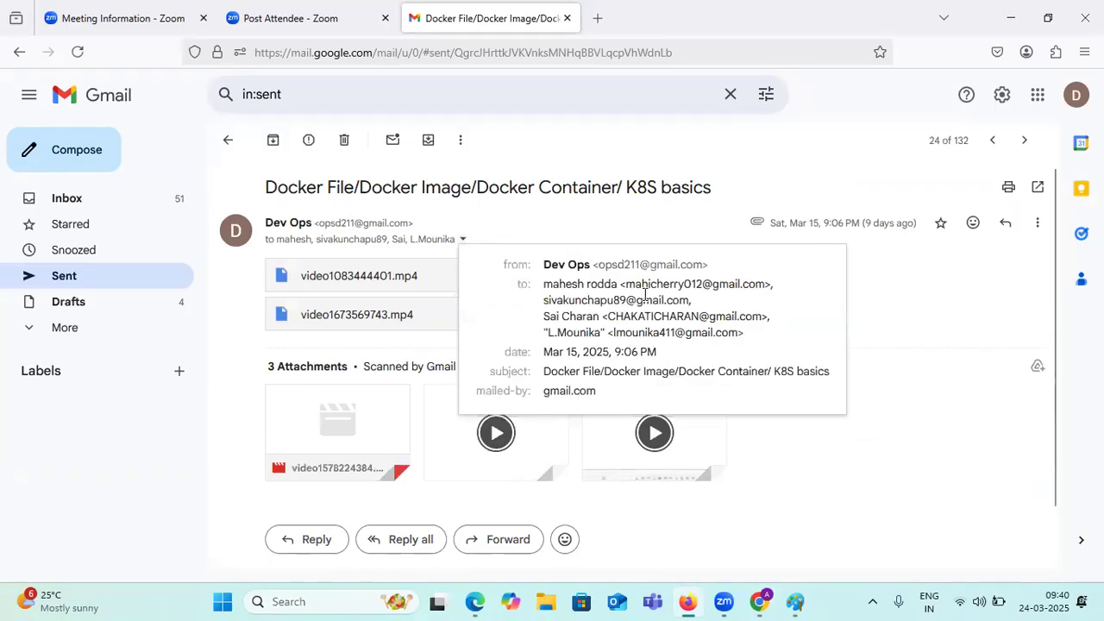
- Copy the second recipient's e-mail address and paste it as the Development account owner's e-mail in the AWS console
left_click_drag(690, 299, 544, 300)
right_click(560, 311)
left_click(577, 320)
left_click(1010, 18)
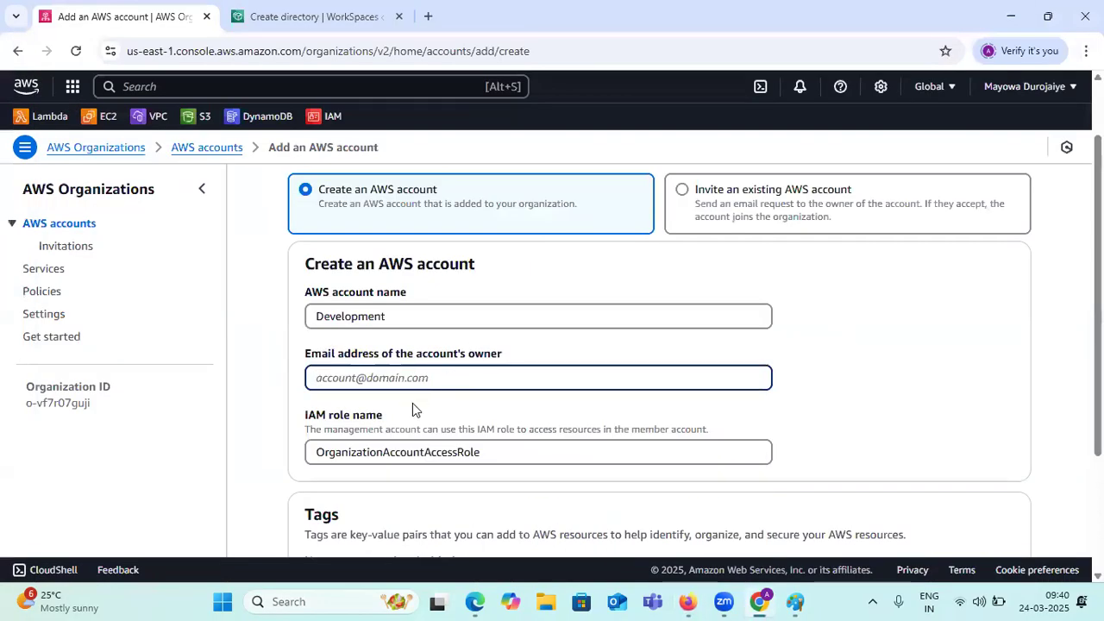
key("ctrl+v")
- Add a tag with the key Name to the Development account
scroll(446, 407, "down", 2)
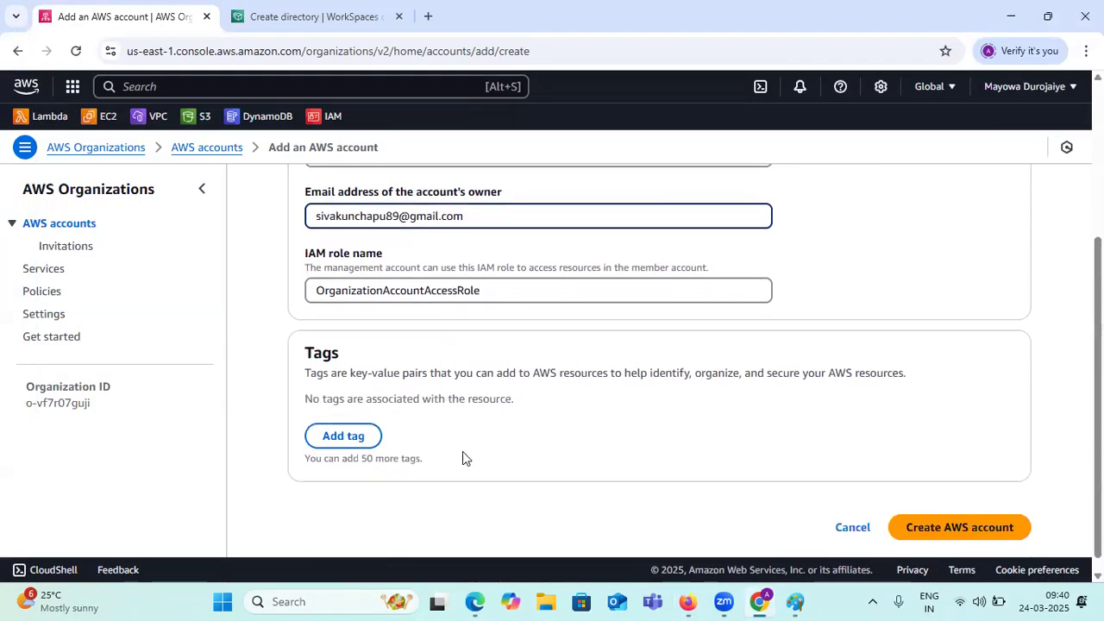
left_click(349, 442)
type("Name")
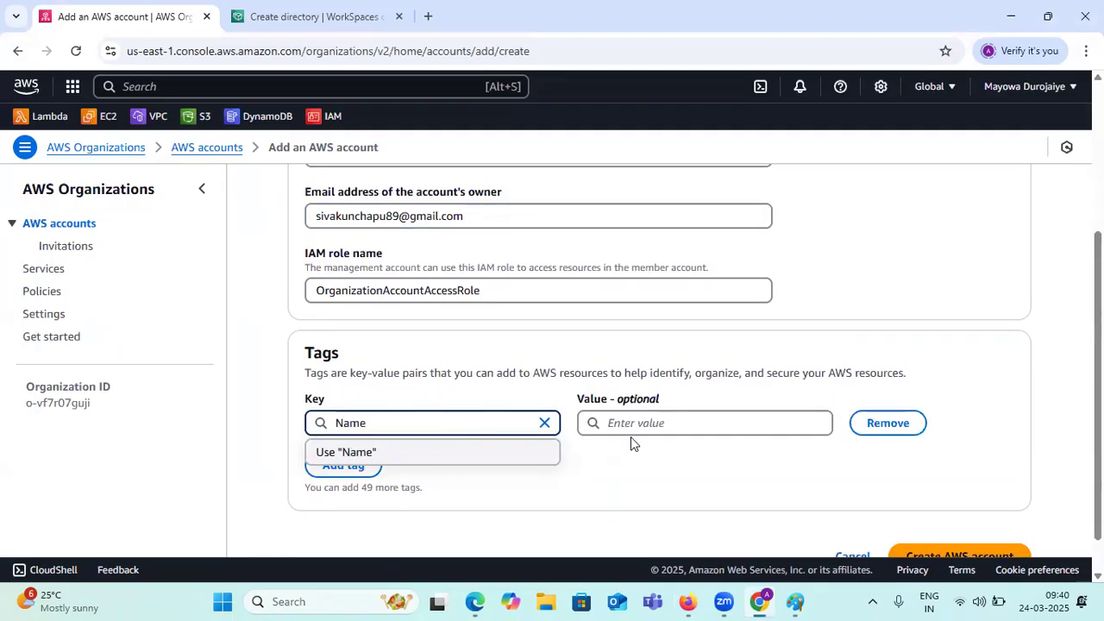
left_click(616, 421)
type("De")
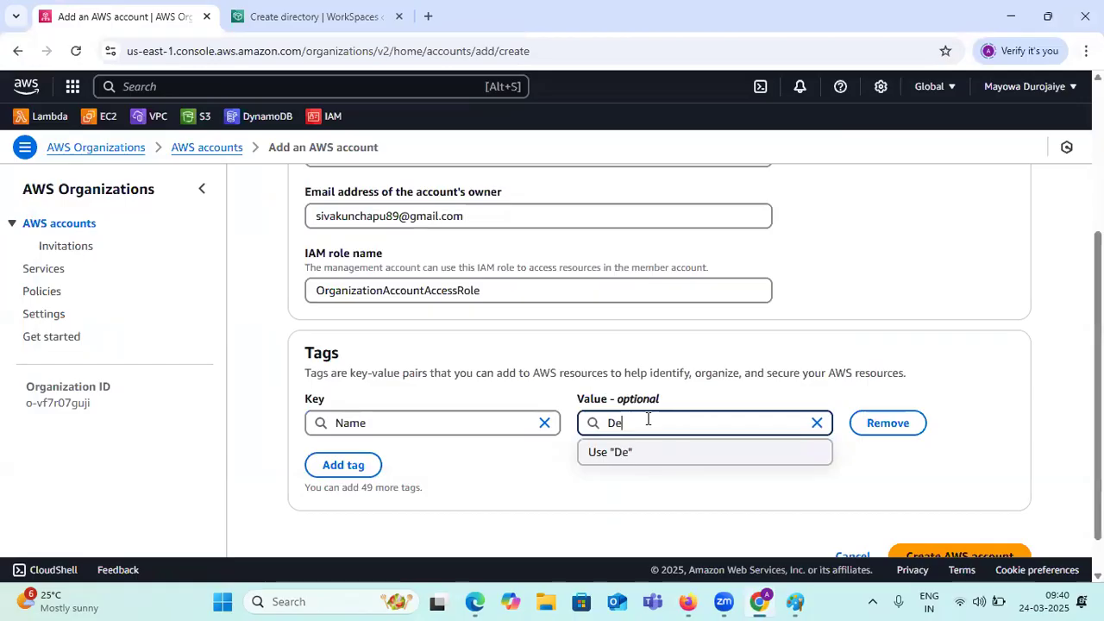
type("lop")
key("BackSpace")
key("BackSpace")
key("BackSpace")
key("BackSpace")
key("BackSpace")
type("Deve")
- Copy the account name Development and use it as the value of the Name tag
scroll(604, 421, "up", 3)
left_click_drag(407, 397, 290, 399)
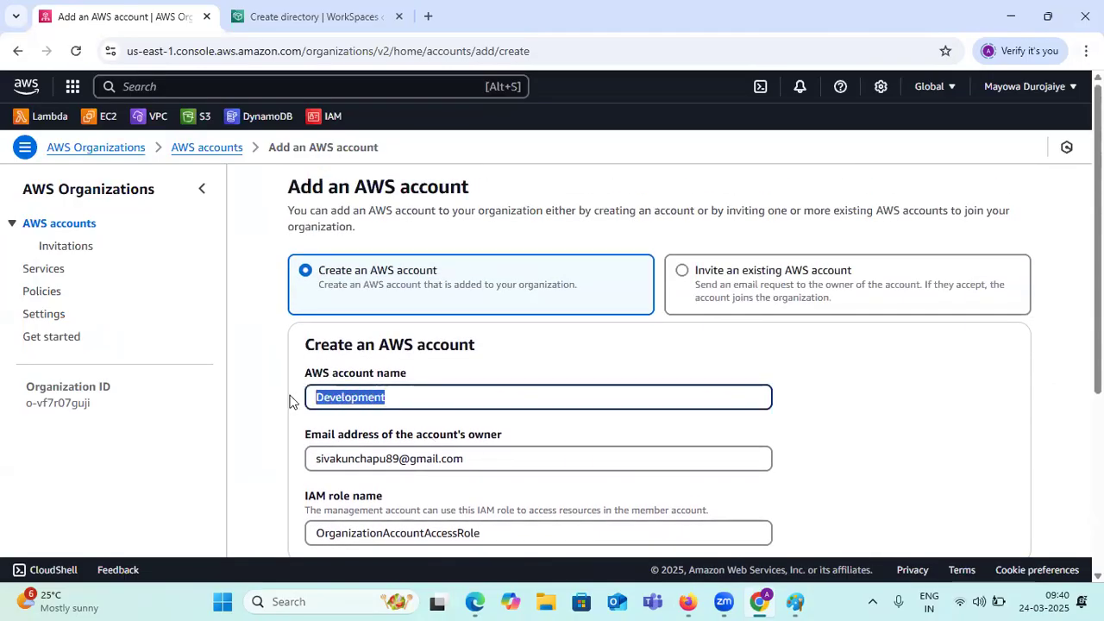
key("ctrl+c")
scroll(542, 417, "down", 5)
left_click(690, 380)
key("ctrl+a")
key("ctrl+v")
- Submit the request to create the Development account, dismiss the submission notice and reload the AWS accounts page
left_click(944, 508)
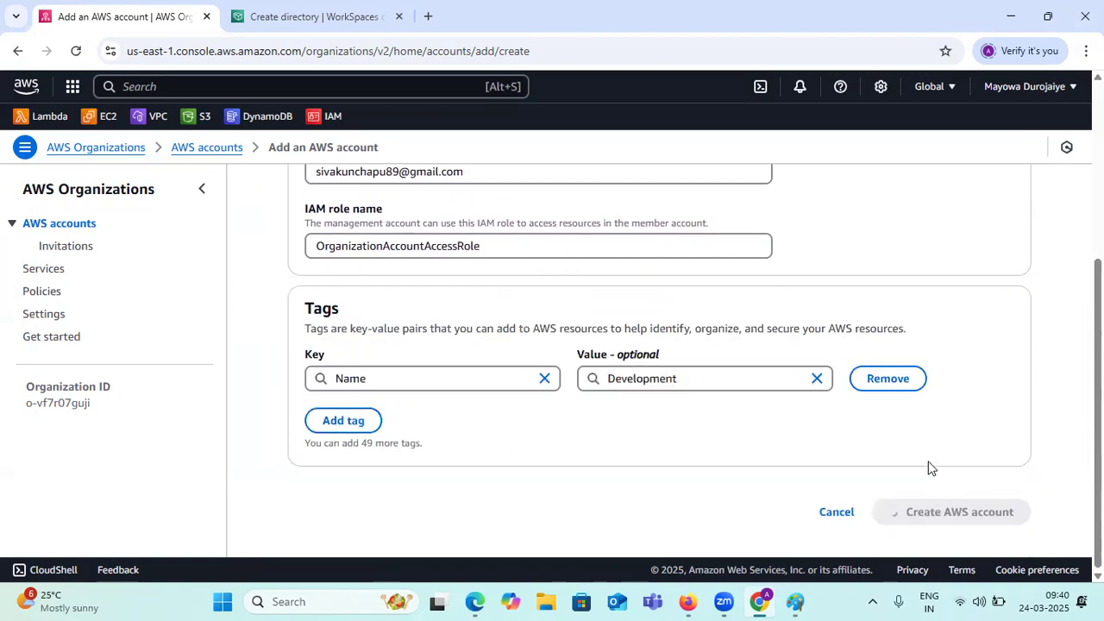
scroll(419, 276, "down", 2)
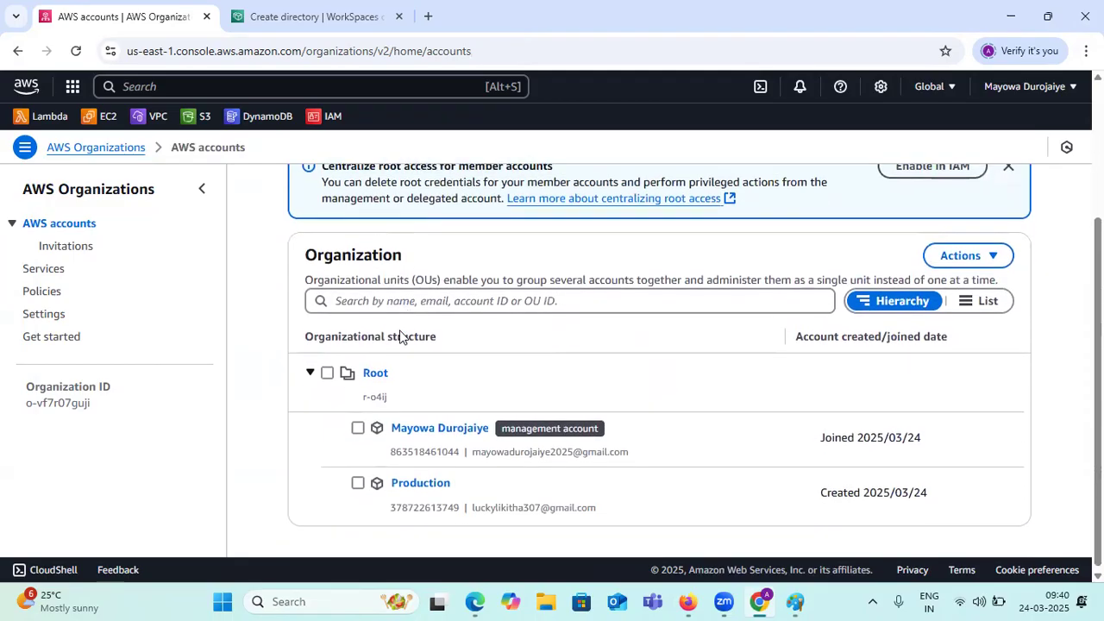
scroll(439, 326, "up", 2)
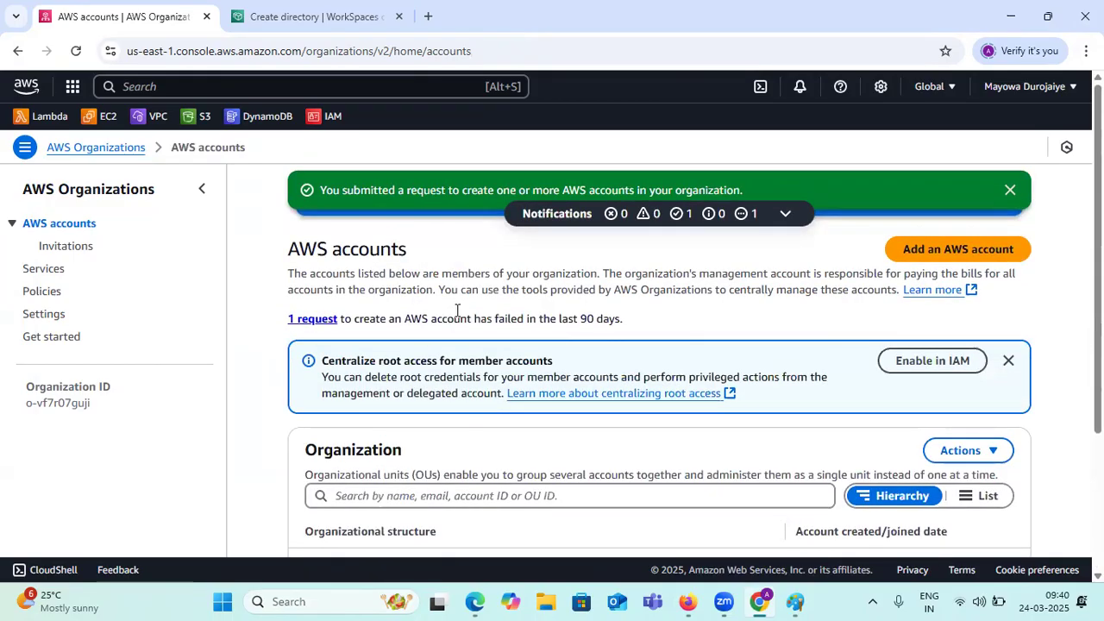
left_click(1008, 192)
left_click(76, 51)
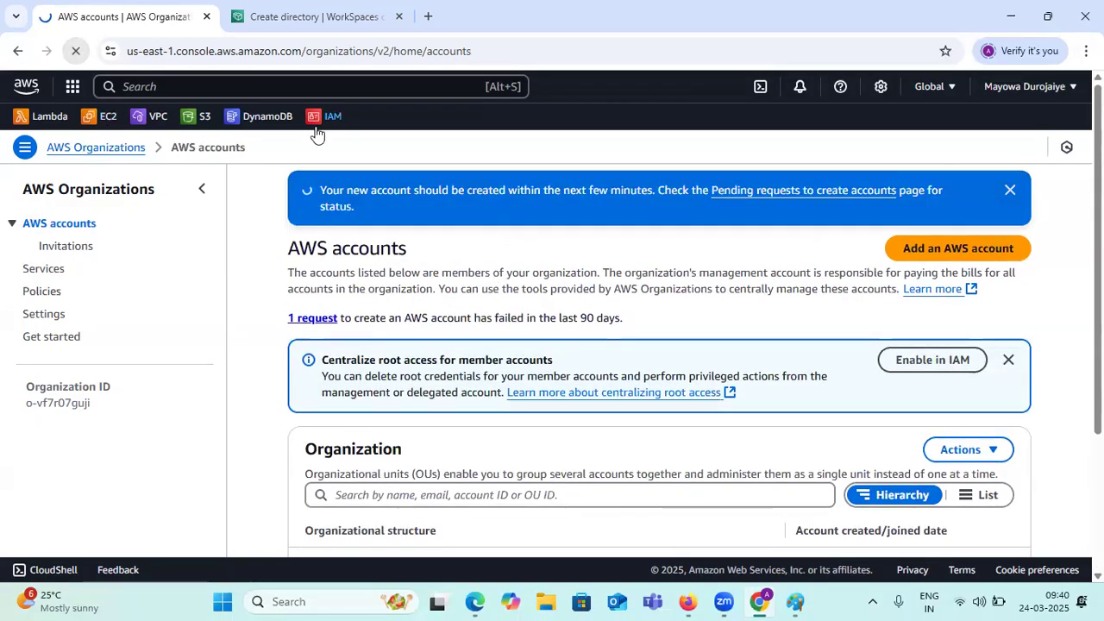